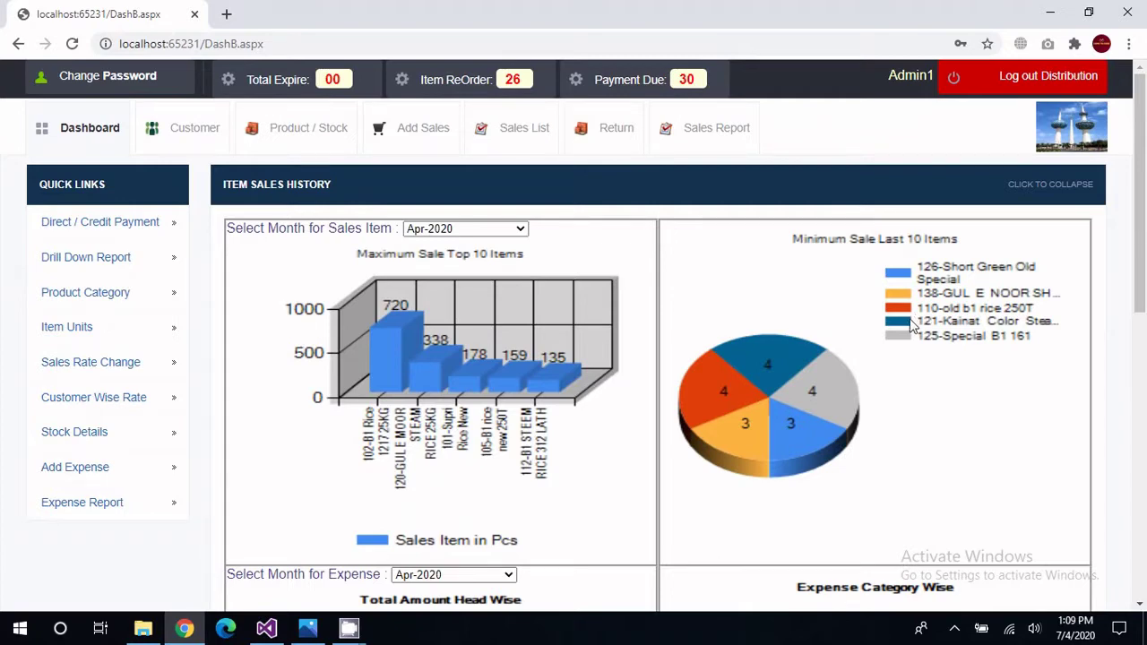
Review the dashboard's expense charts and receivables, and view the sales order details of the first receivable payment.
scroll(909, 325, "down", 4)
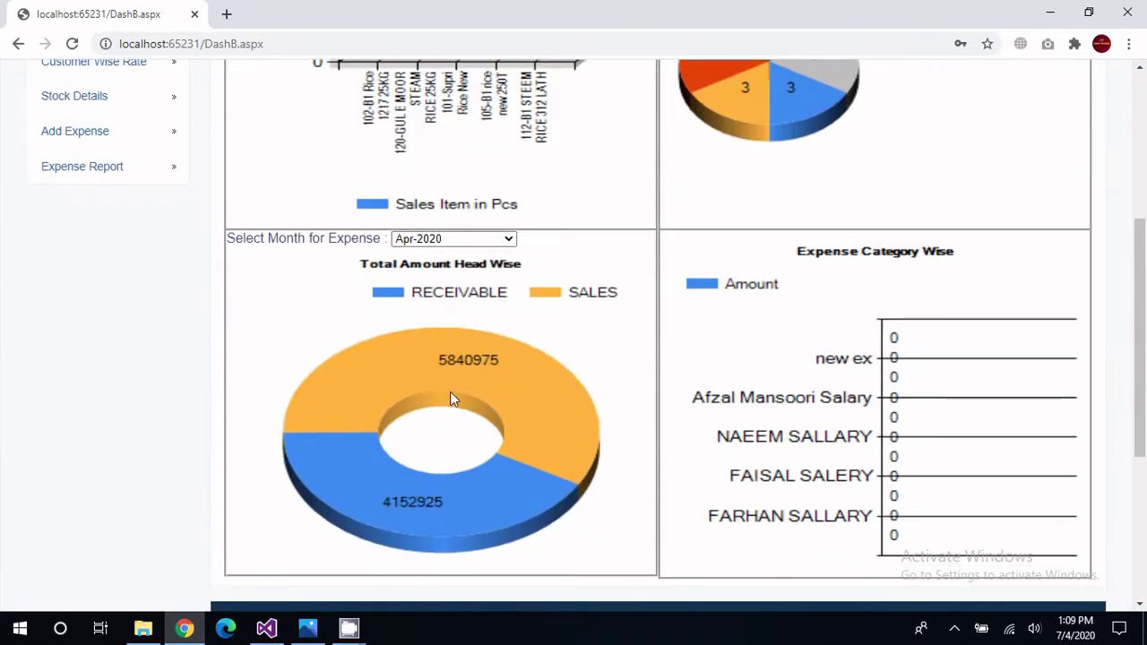
left_click(502, 238)
left_click(502, 238)
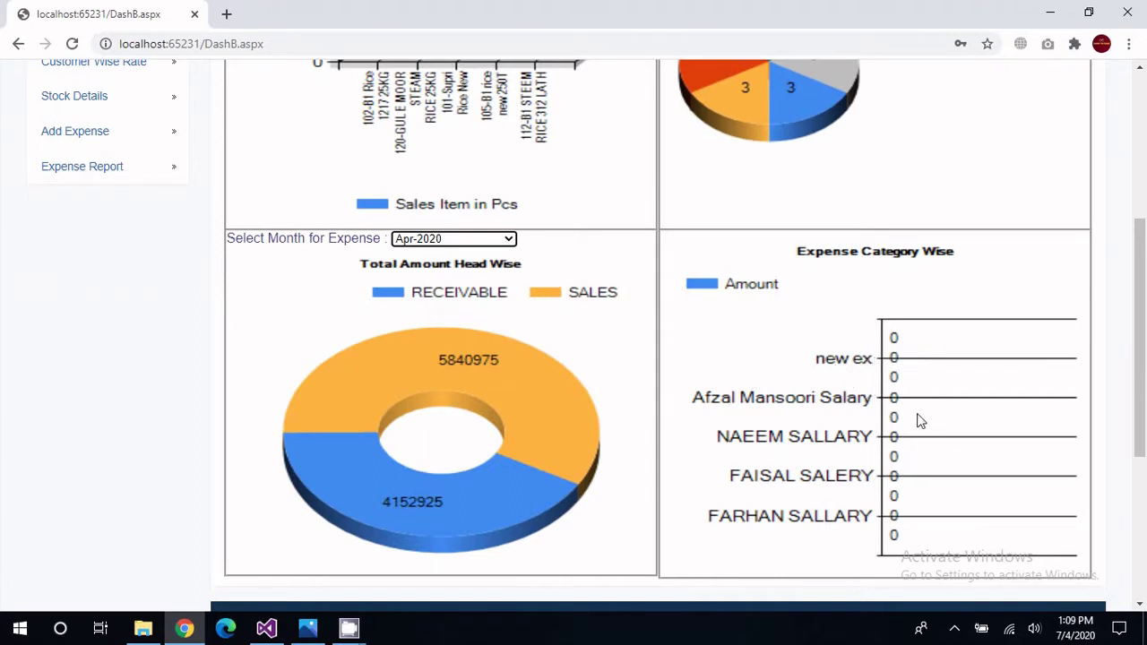
scroll(917, 413, "down", 3)
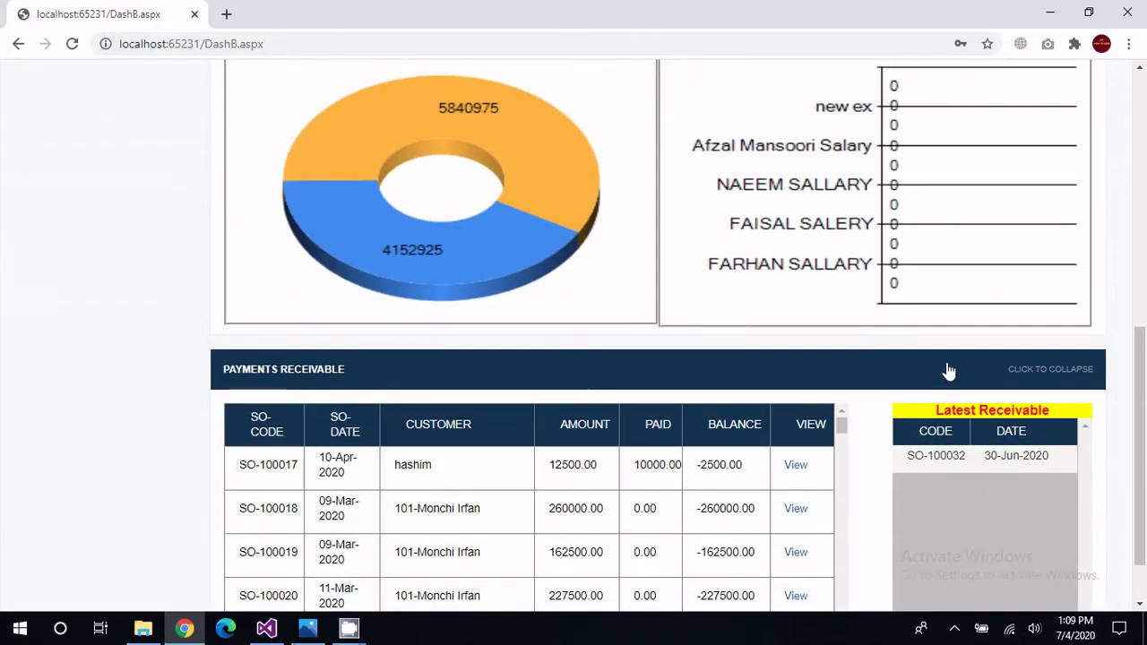
scroll(1012, 378, "down", 1)
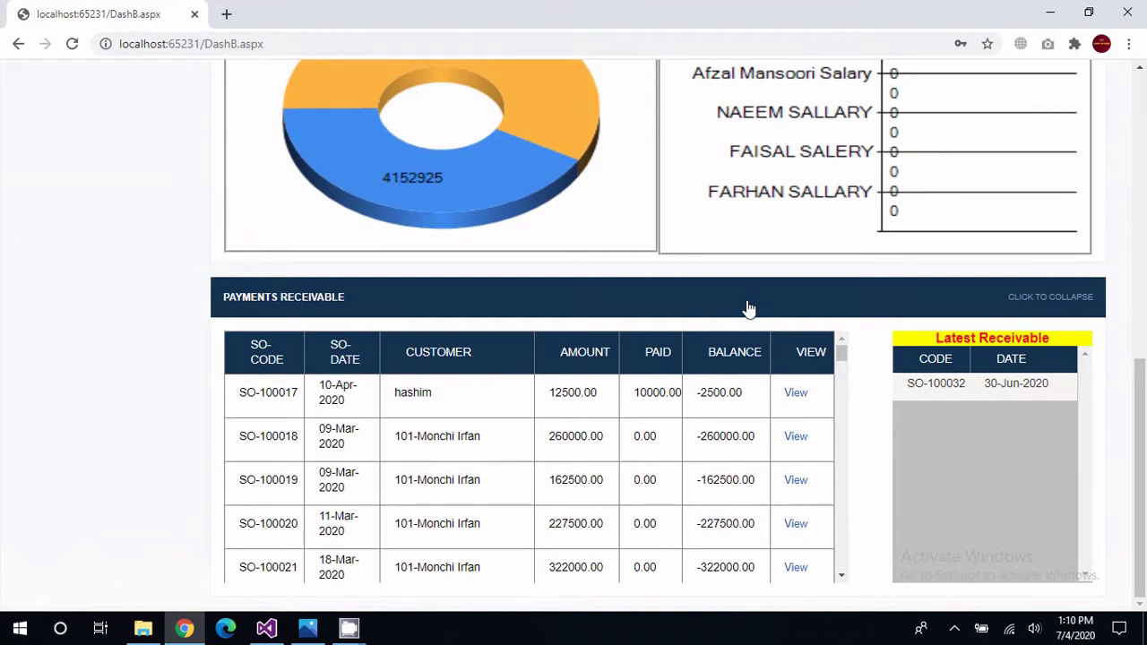
left_click(797, 394)
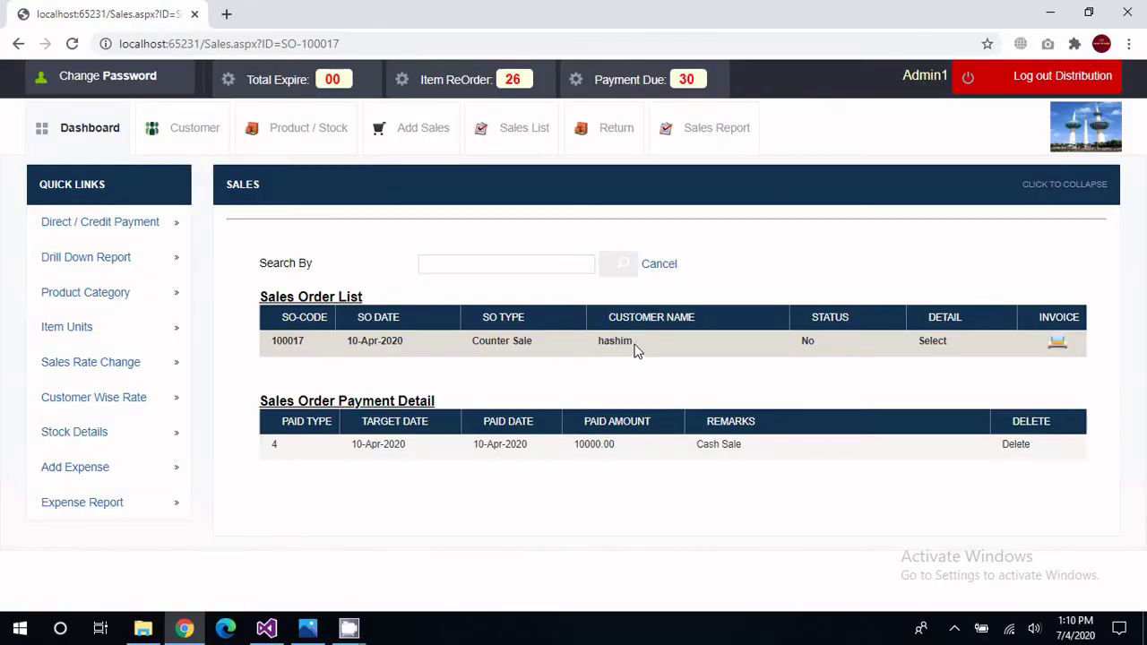
left_click_drag(633, 349, 596, 354)
Start a new customer profile by entering a profile code and the name TEST CLIENT.
left_click(186, 135)
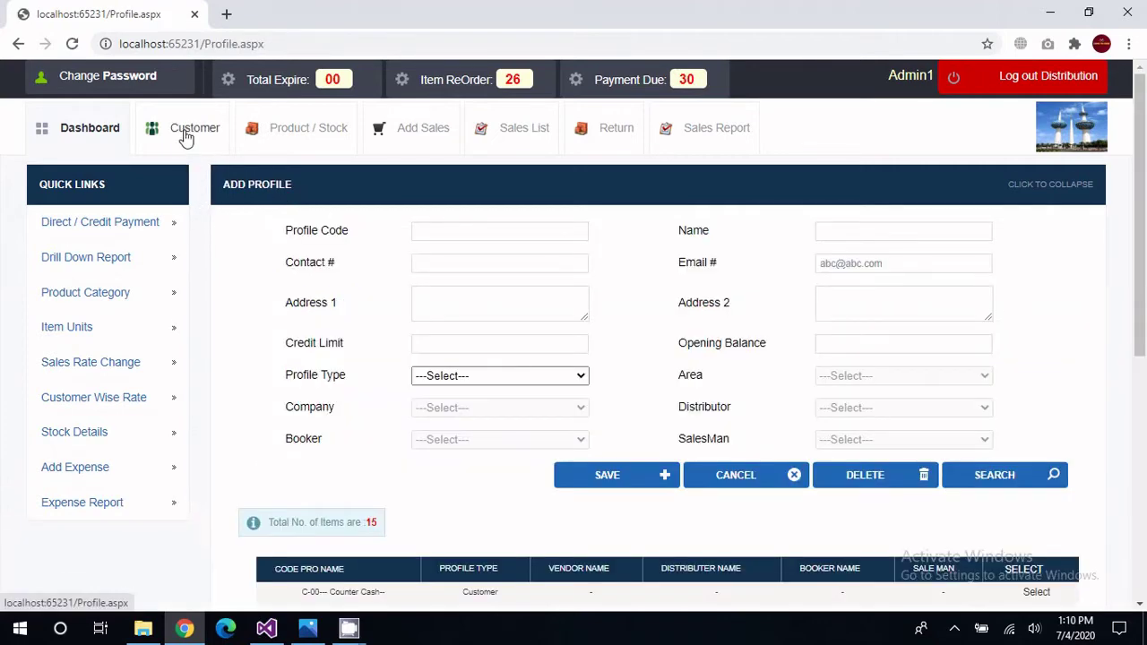
left_click(520, 224)
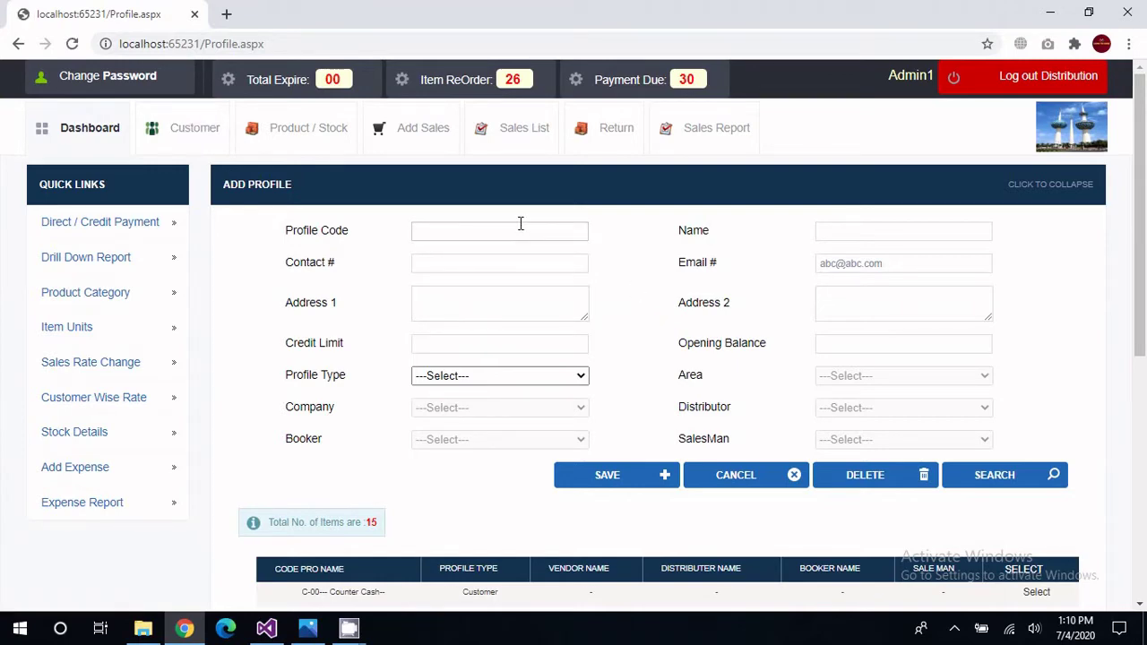
type("9")
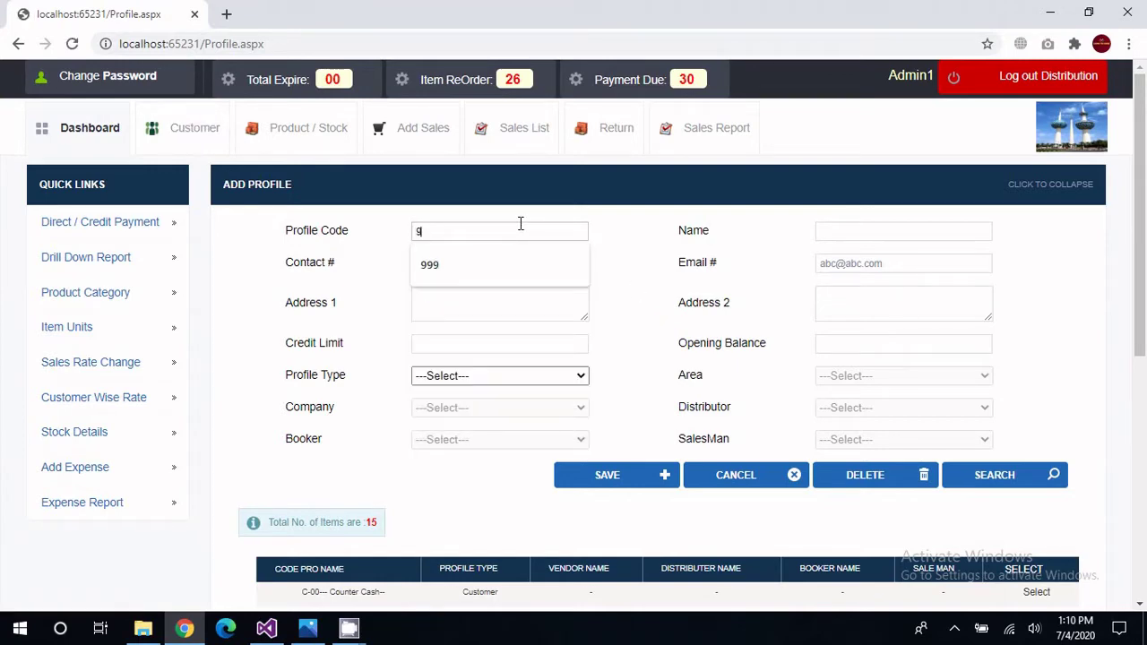
type("009")
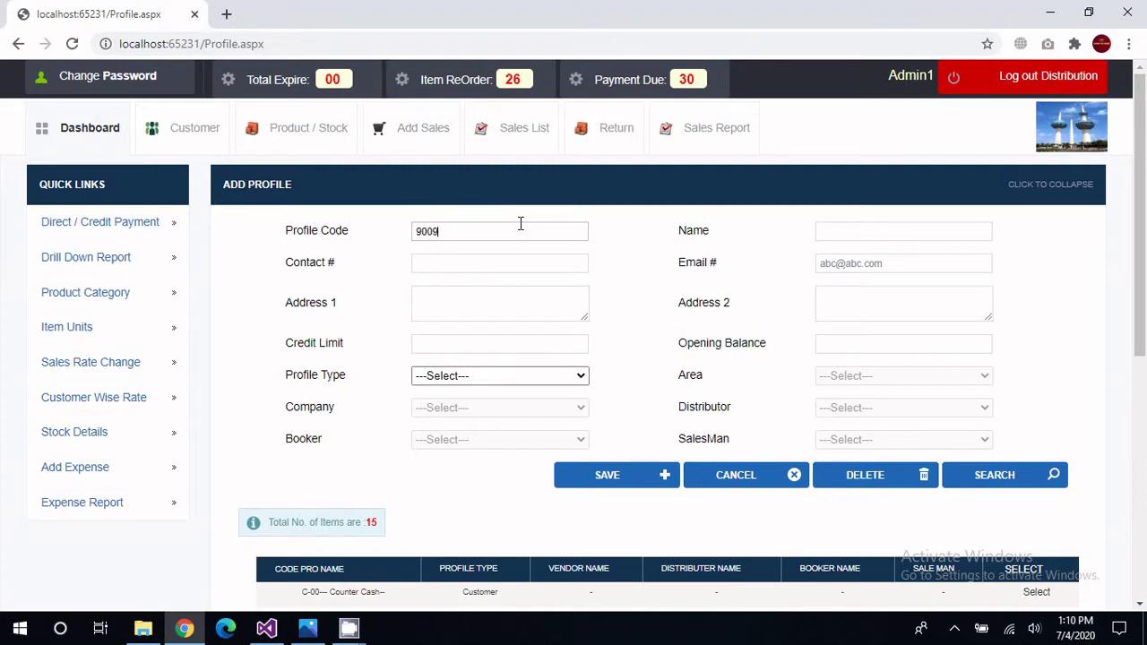
key("Tab")
type("T")
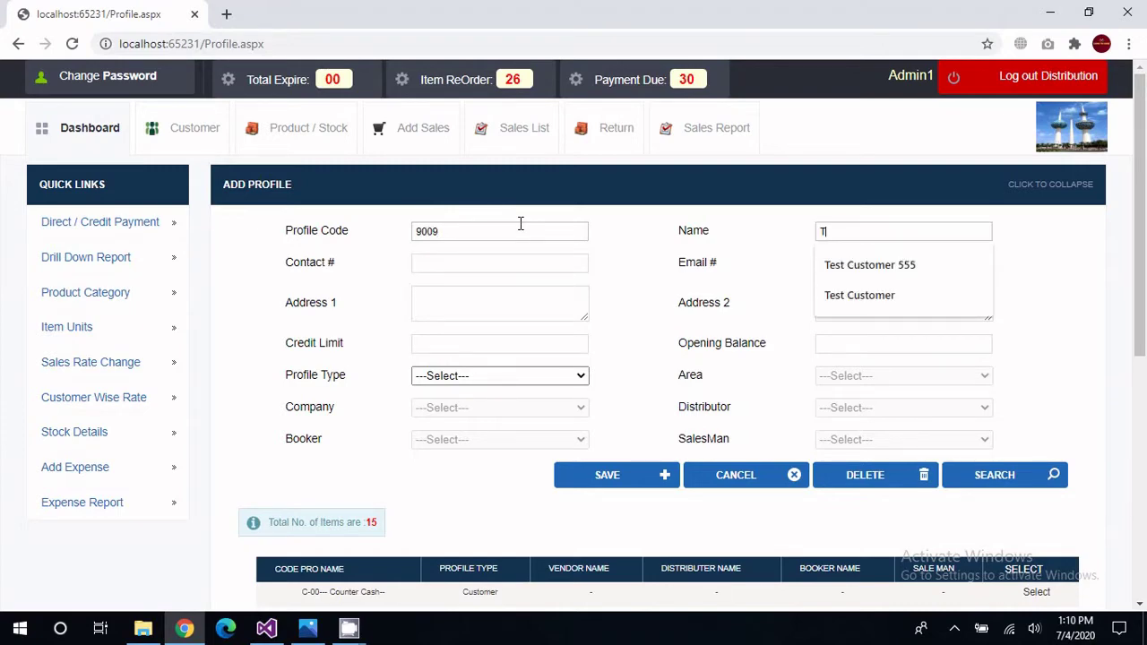
type("EST CLI")
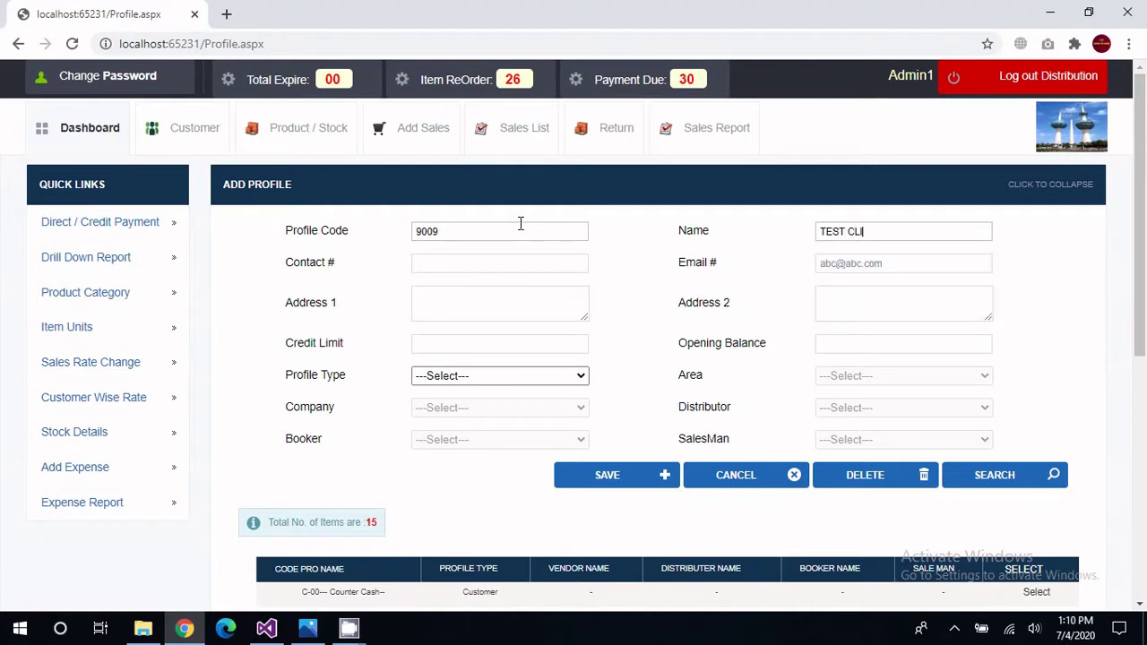
type("ENT")
Fill in the new profile's contact number, e-mail and first address.
left_click(488, 264)
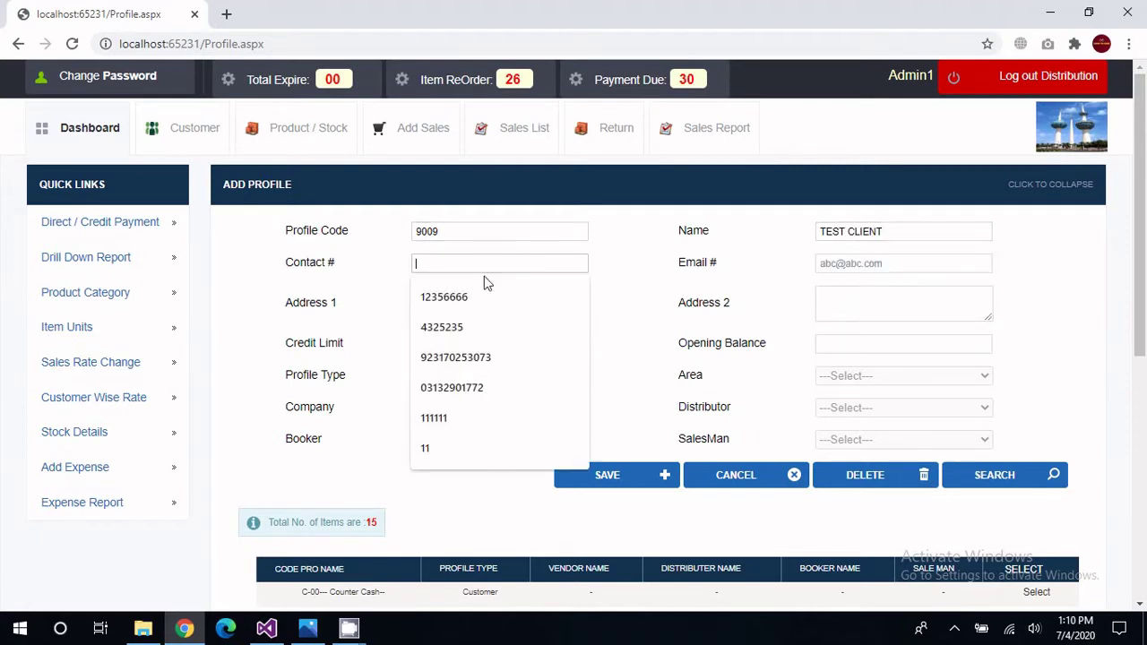
left_click(466, 297)
left_click(837, 266)
left_click(847, 295)
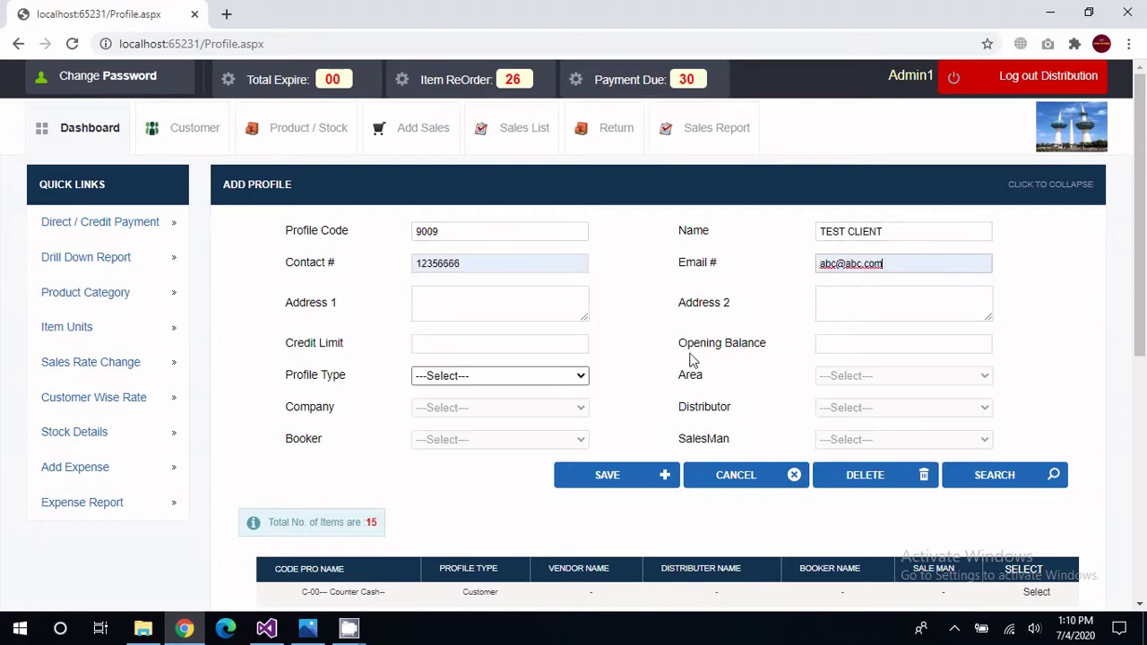
left_click(482, 298)
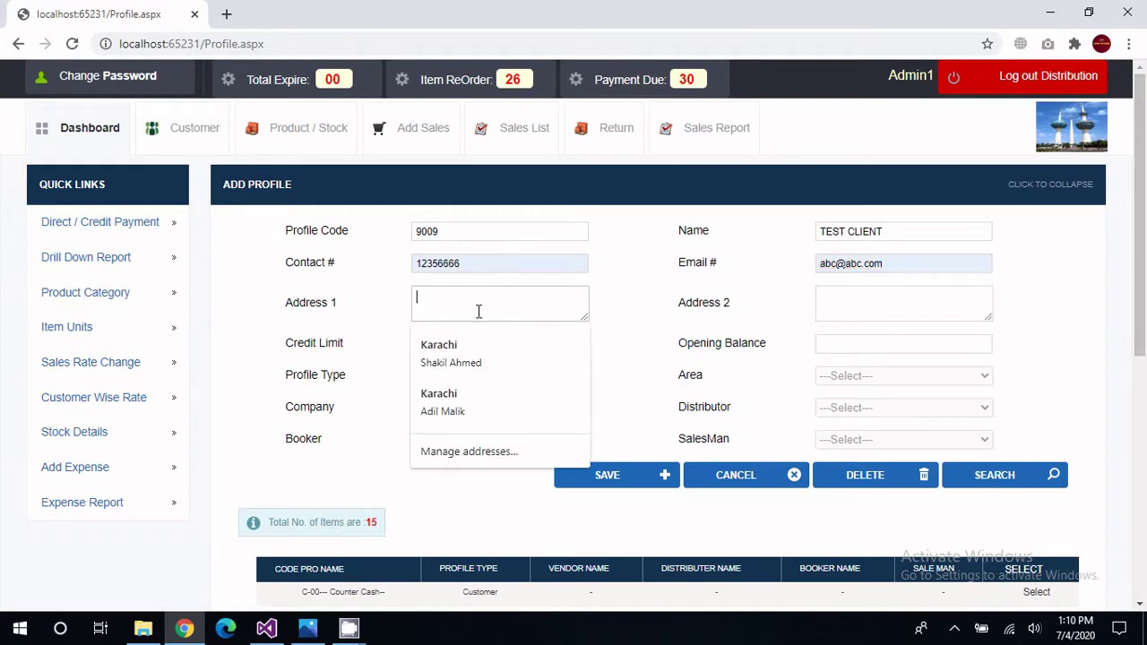
type("ABC")
key("Tab")
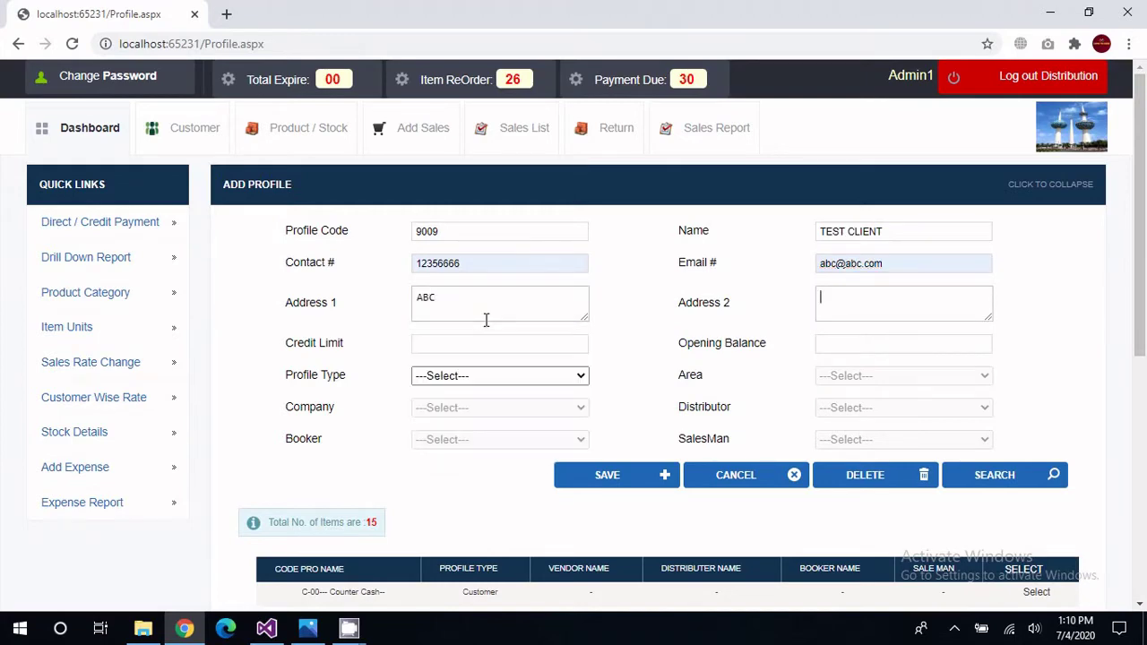
Set the profile's credit limit to 100000 and its opening balance to 5500.
left_click(473, 345)
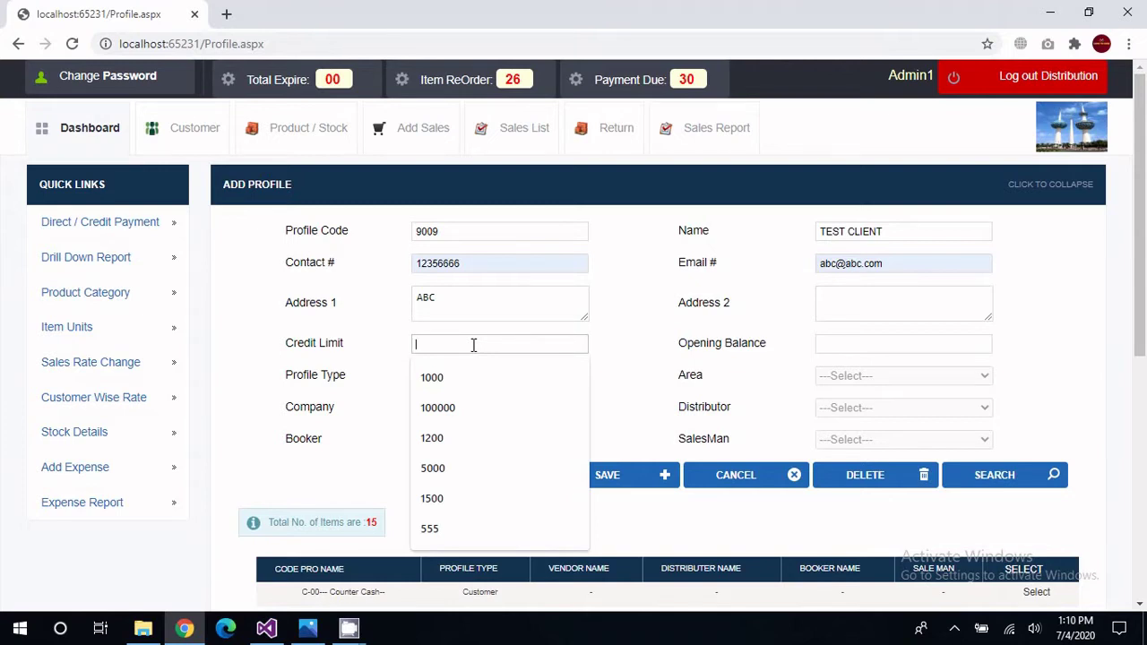
type("100000")
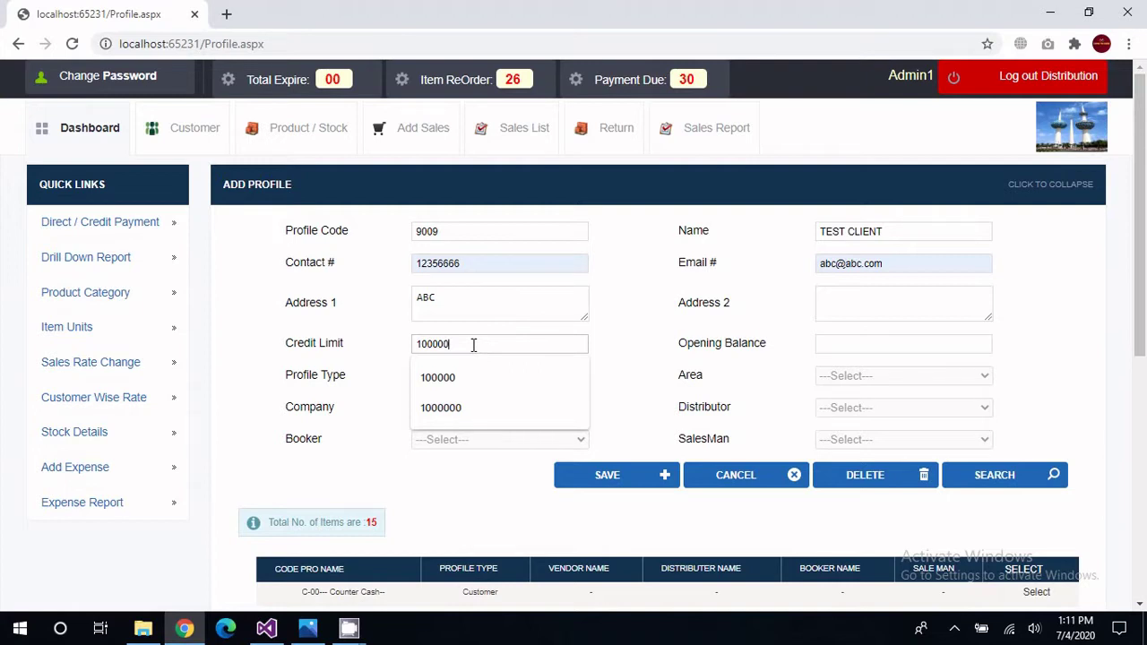
key("Tab")
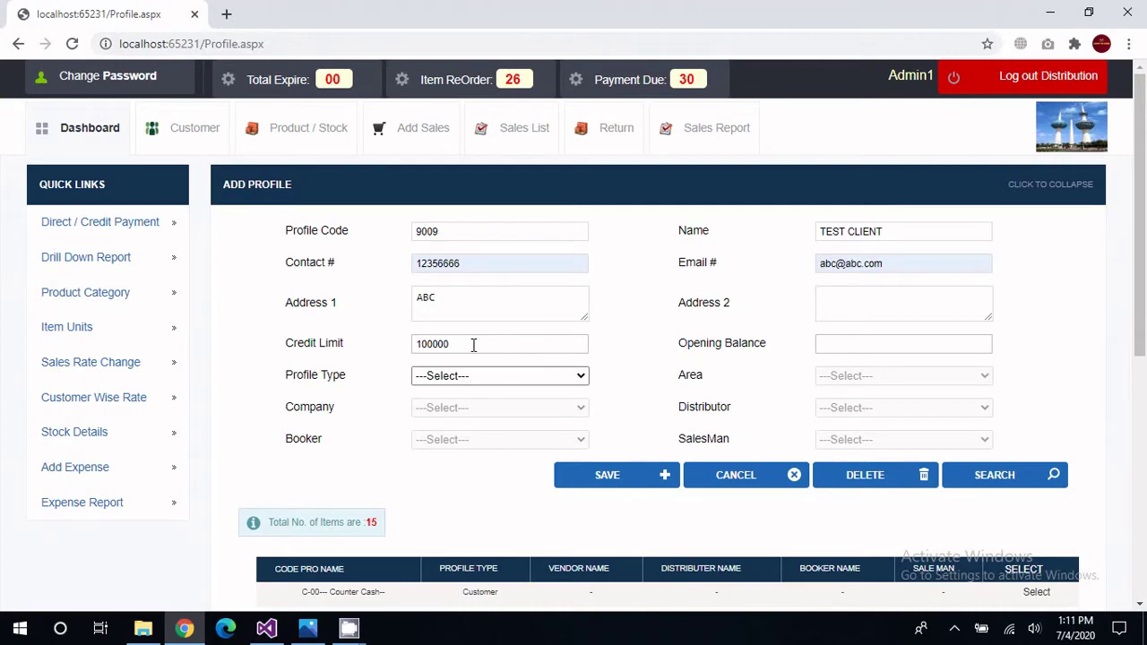
type("5500")
Set the profile type to Customer and the sale type to WS, and save the profile.
left_click(500, 377)
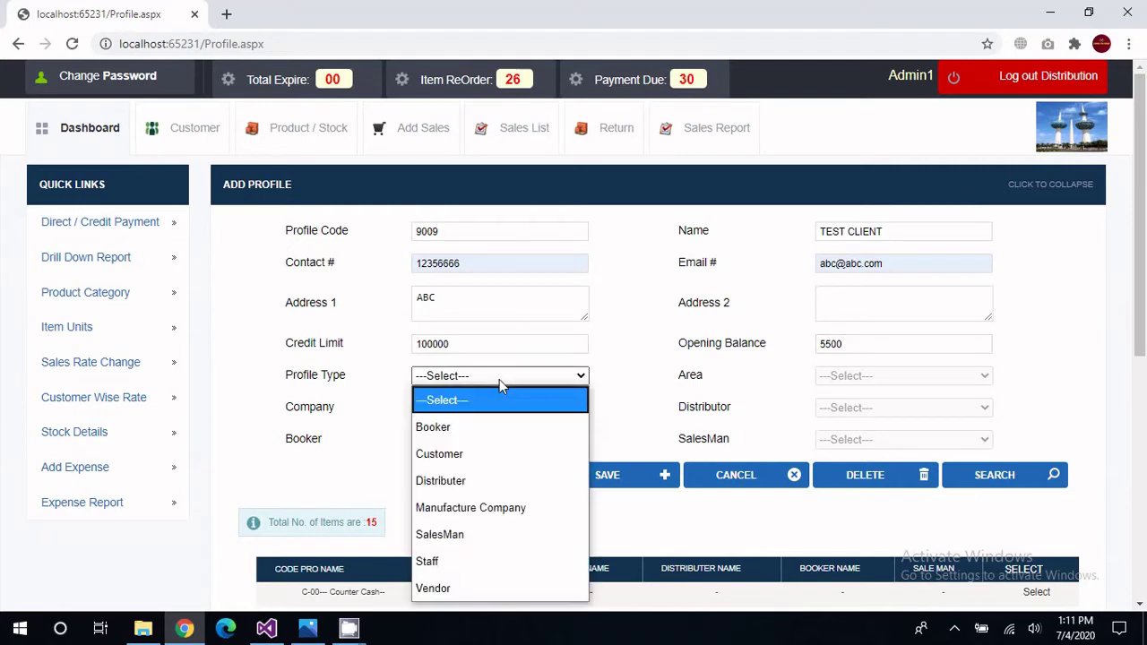
left_click(481, 455)
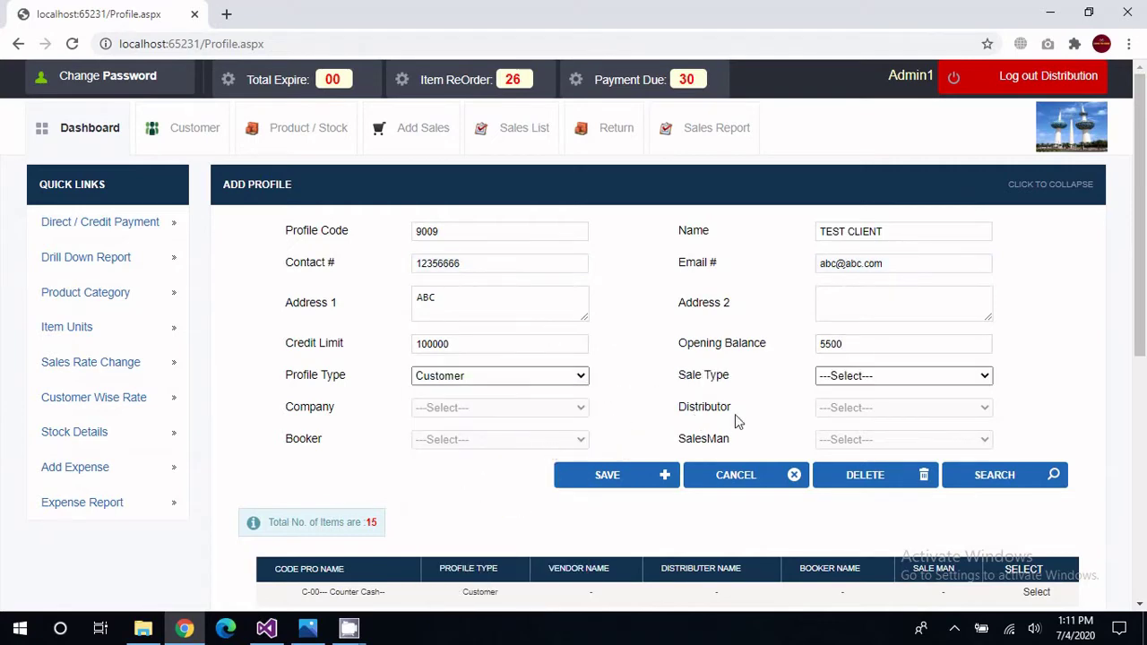
left_click(871, 377)
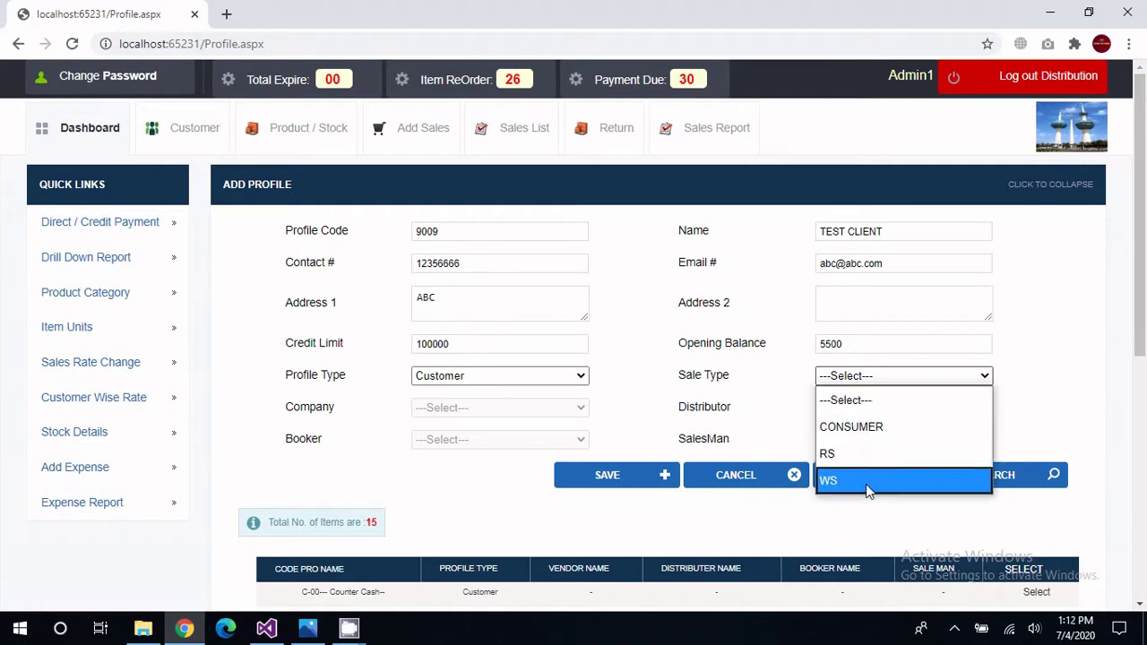
left_click(925, 478)
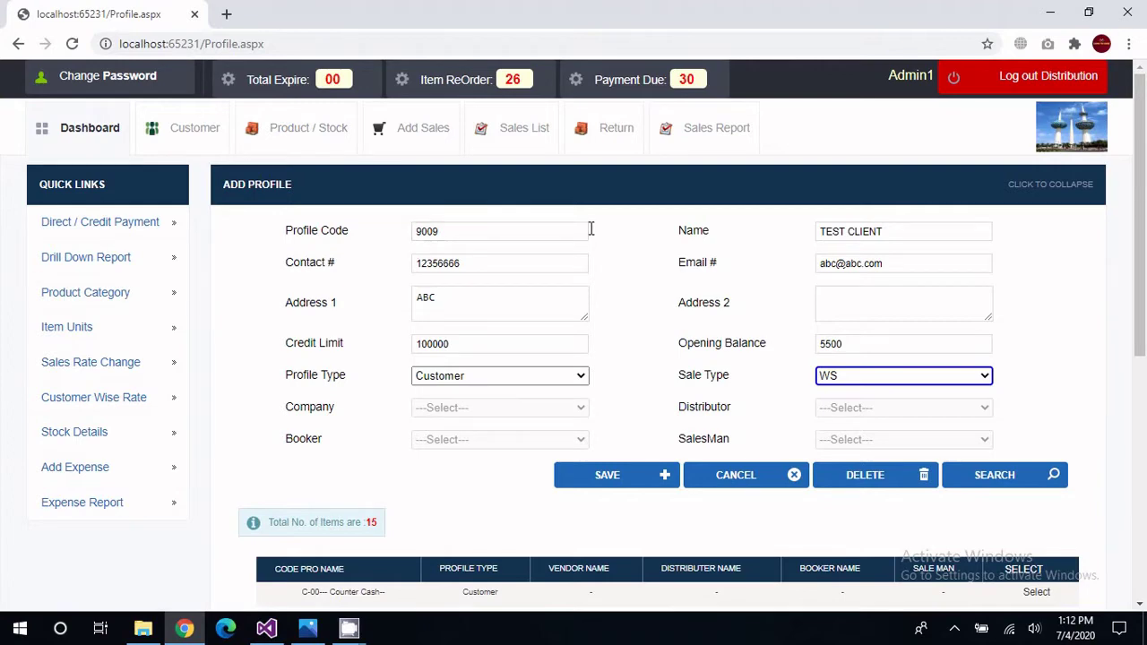
left_click(642, 488)
Look through the pages of the profile list to locate the TEST CLIENT entry on page 3.
scroll(834, 529, "down", 1)
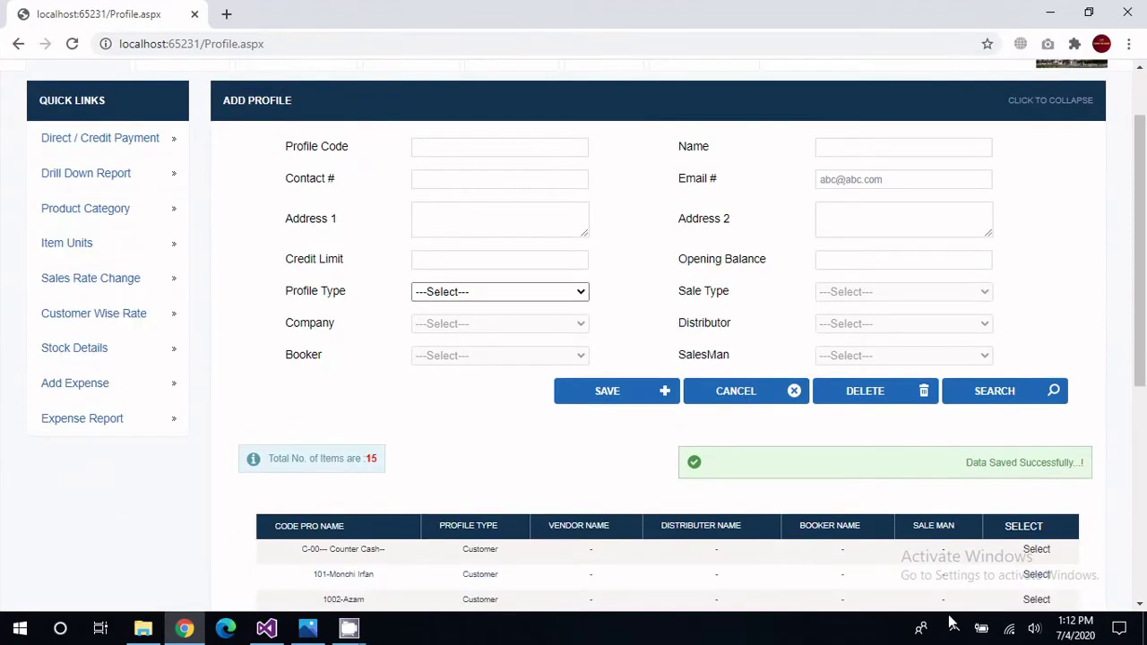
scroll(959, 573, "up", 1)
scroll(972, 536, "down", 6)
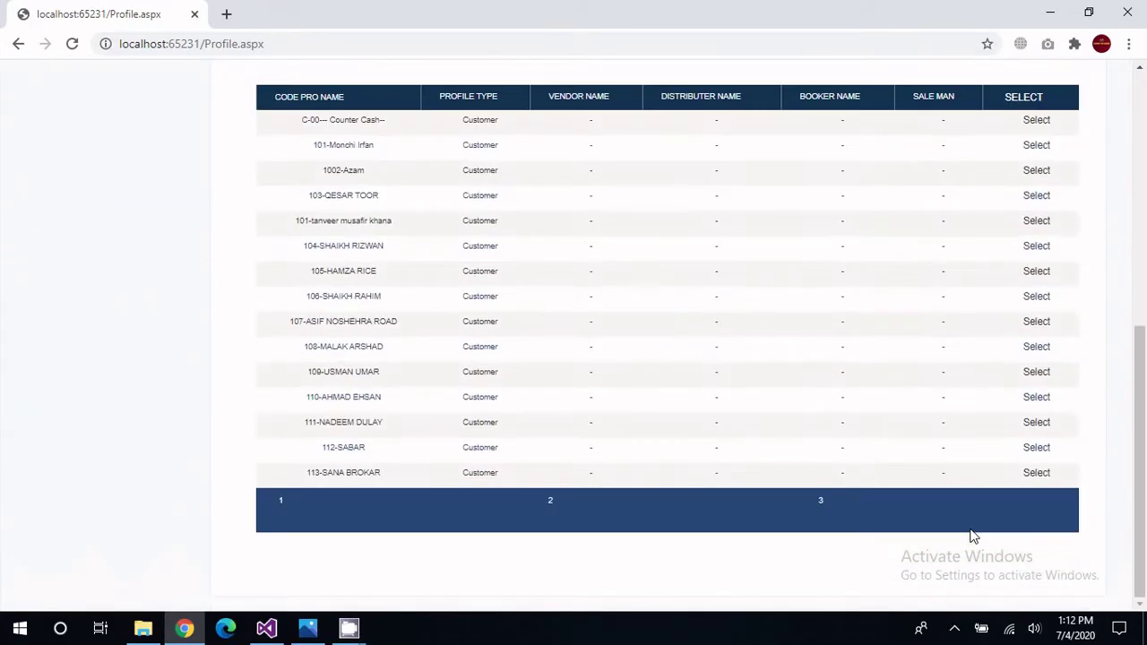
left_click(821, 507)
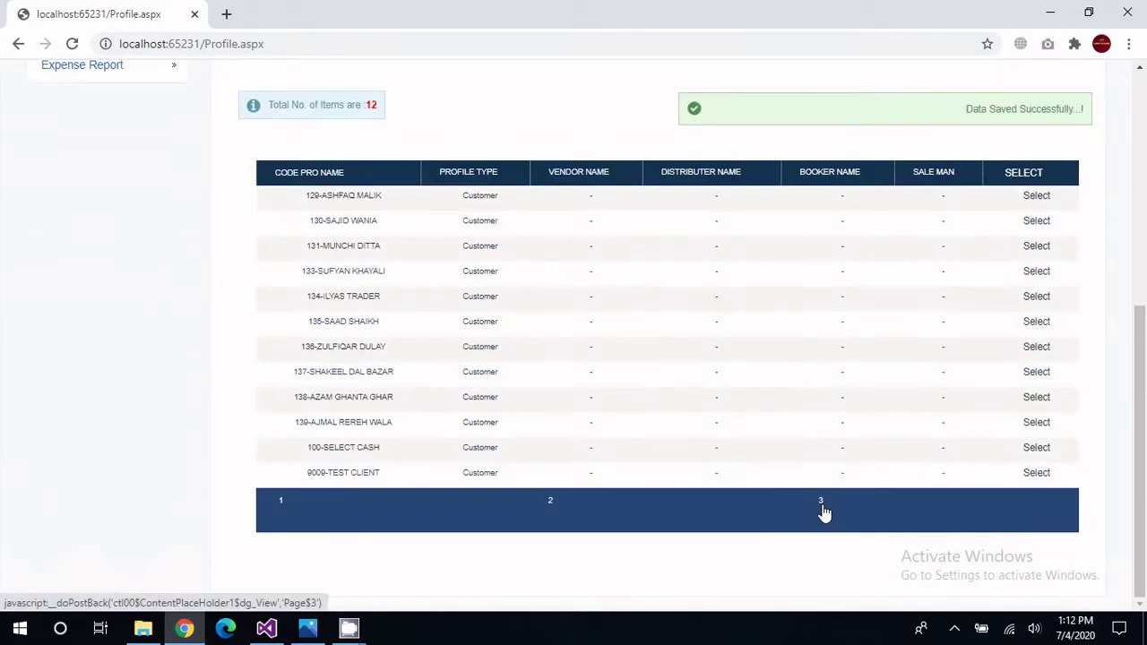
scroll(810, 520, "up", 4)
scroll(809, 525, "down", 3)
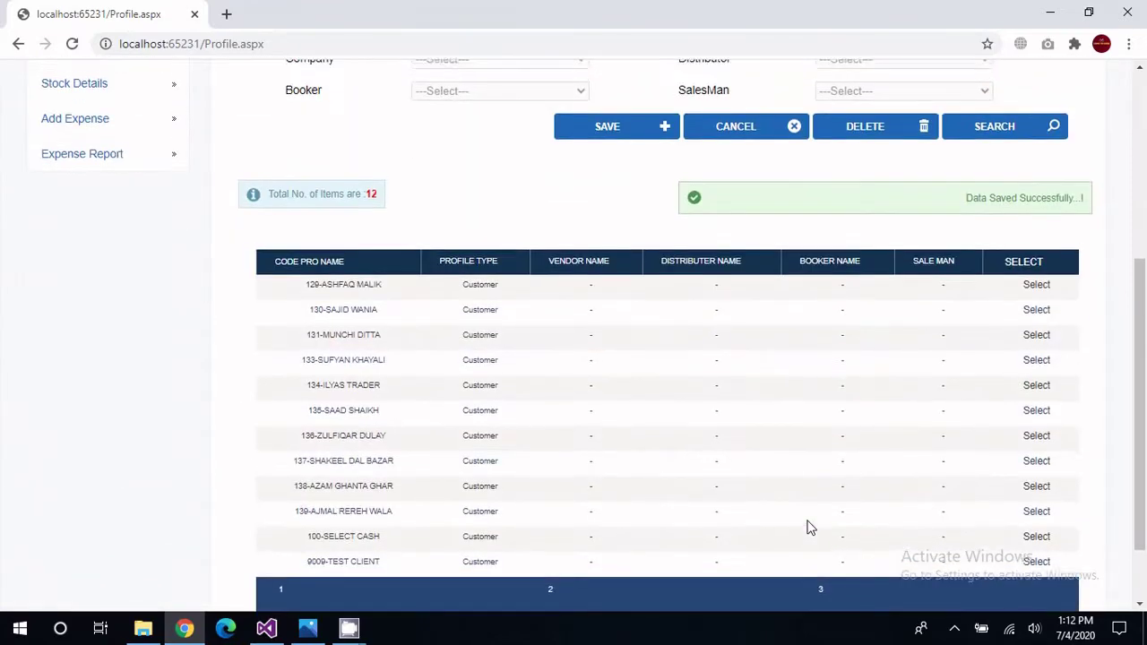
scroll(808, 525, "up", 3)
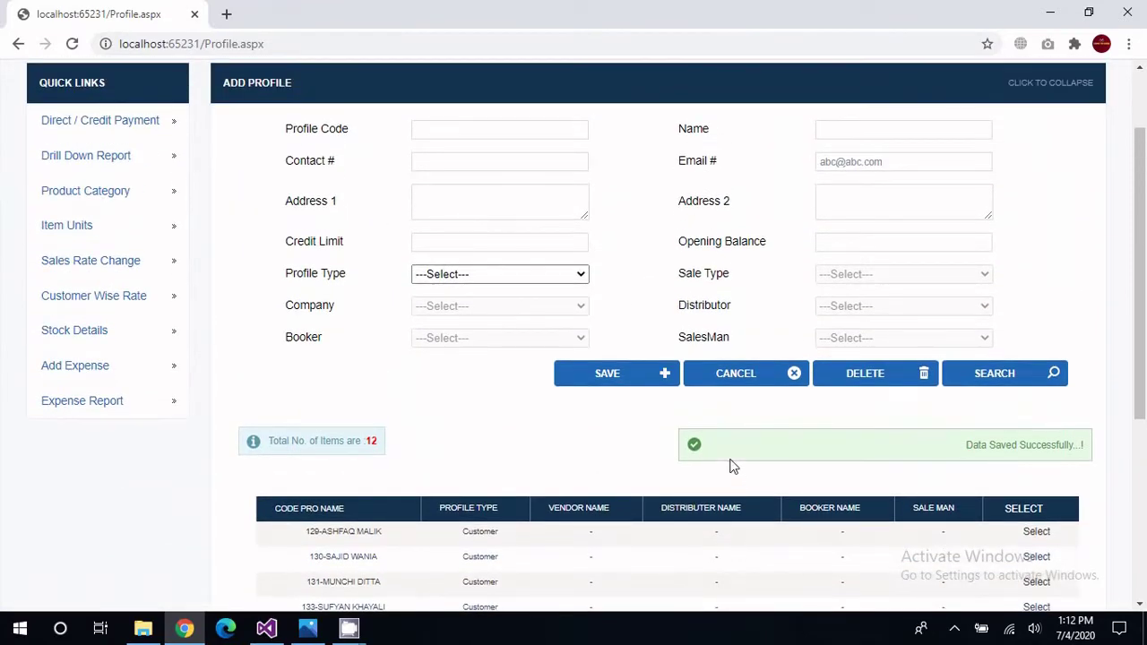
scroll(819, 295, "down", 4)
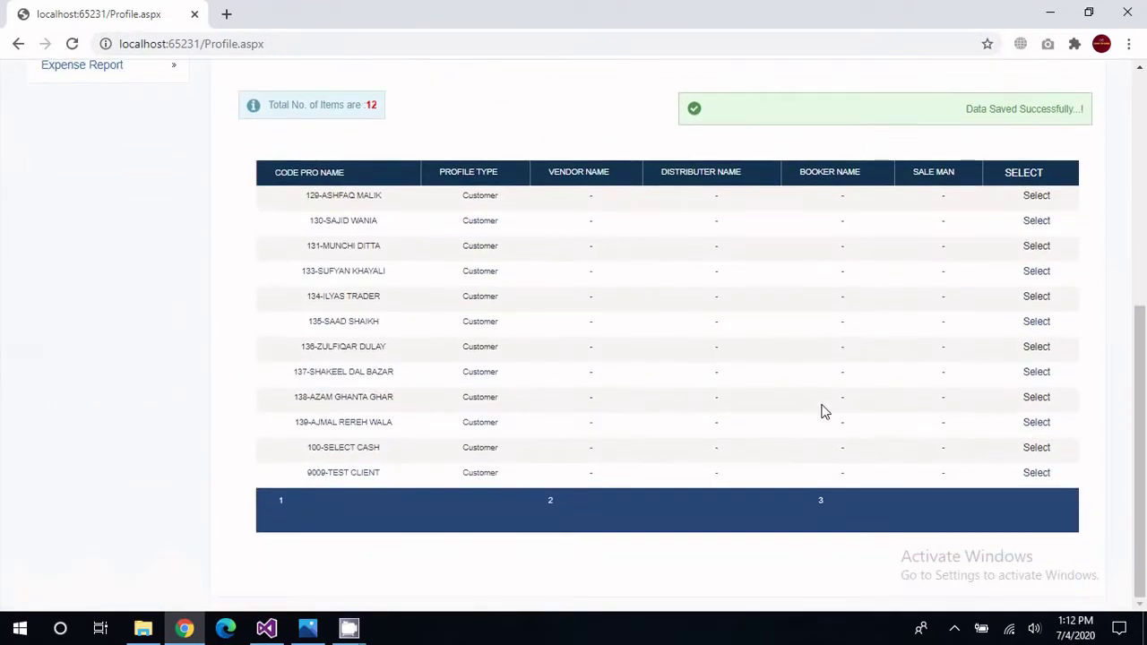
left_click(552, 504)
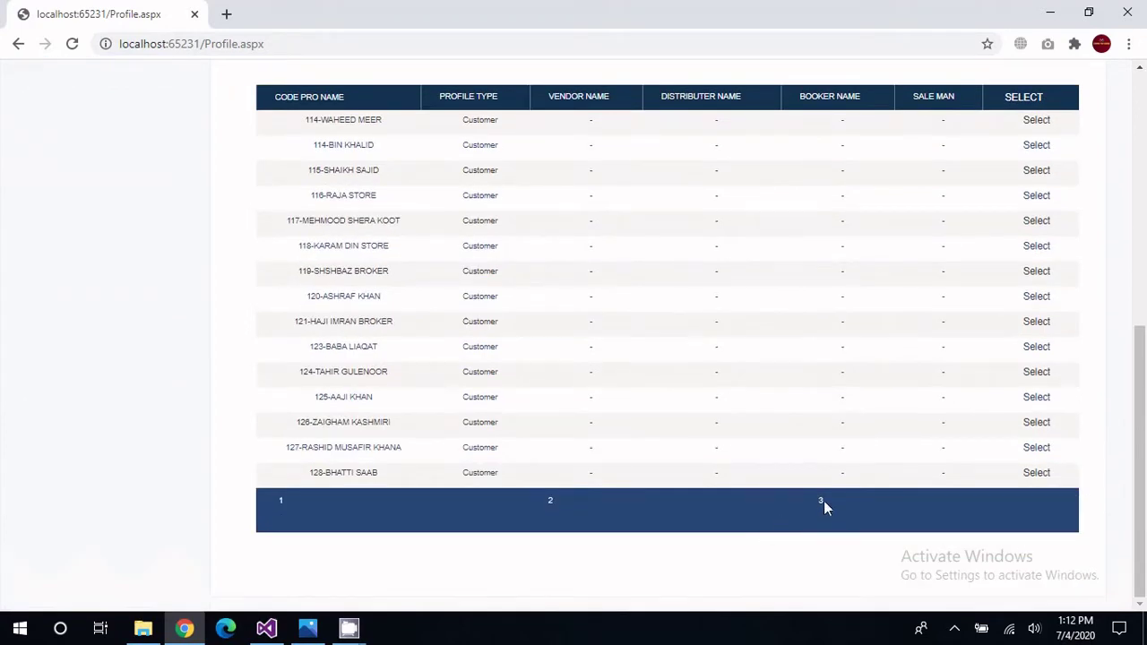
left_click(824, 505)
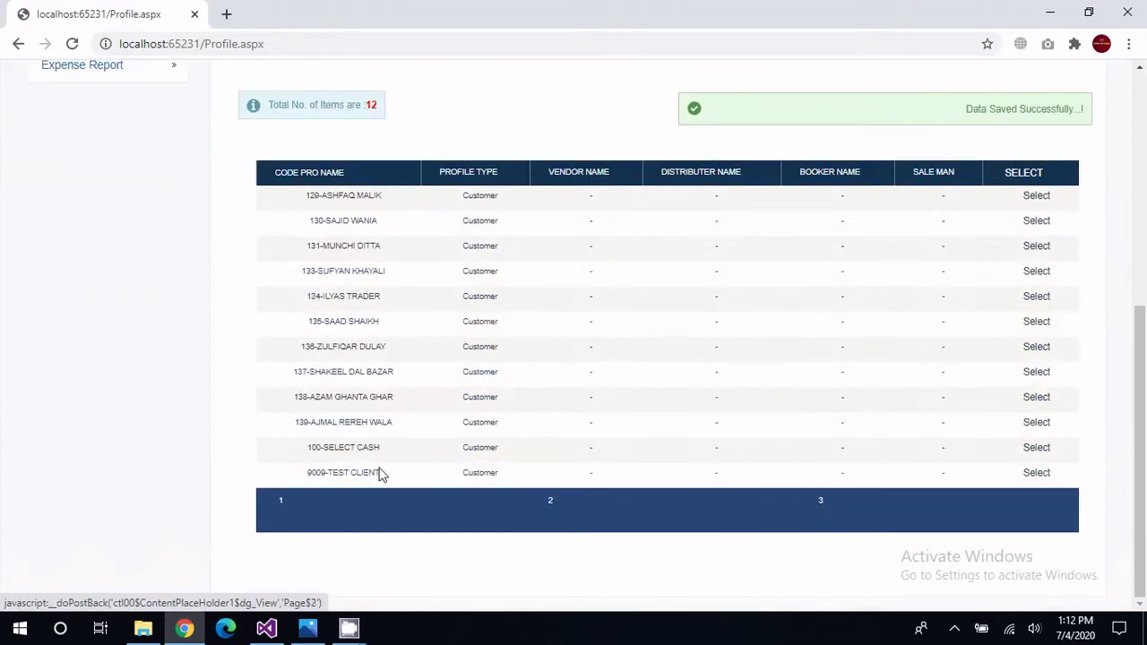
left_click_drag(372, 472, 290, 474)
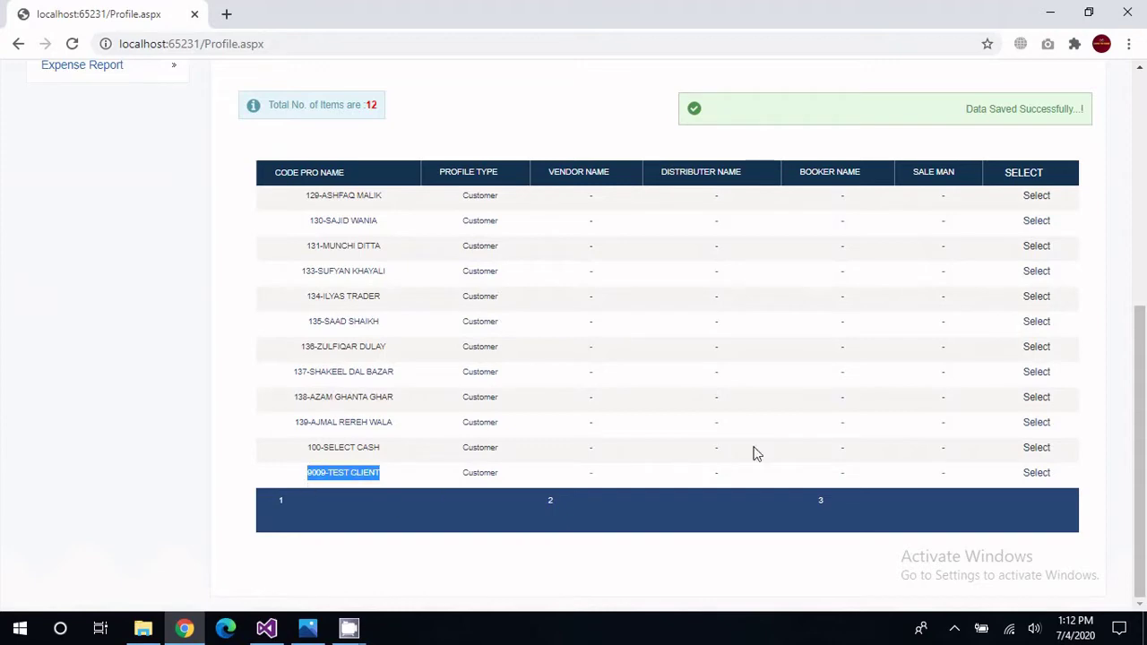
Load the TEST CLIENT record into the profile form and check its credit limit and opening balance.
left_click(1037, 473)
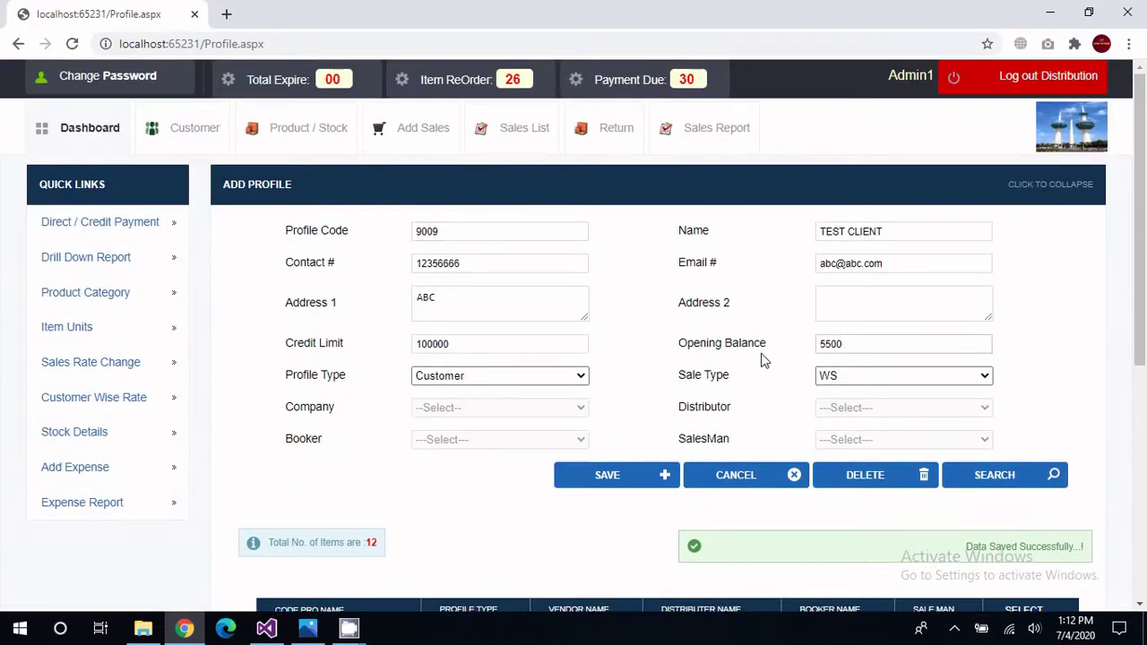
double_click(469, 343)
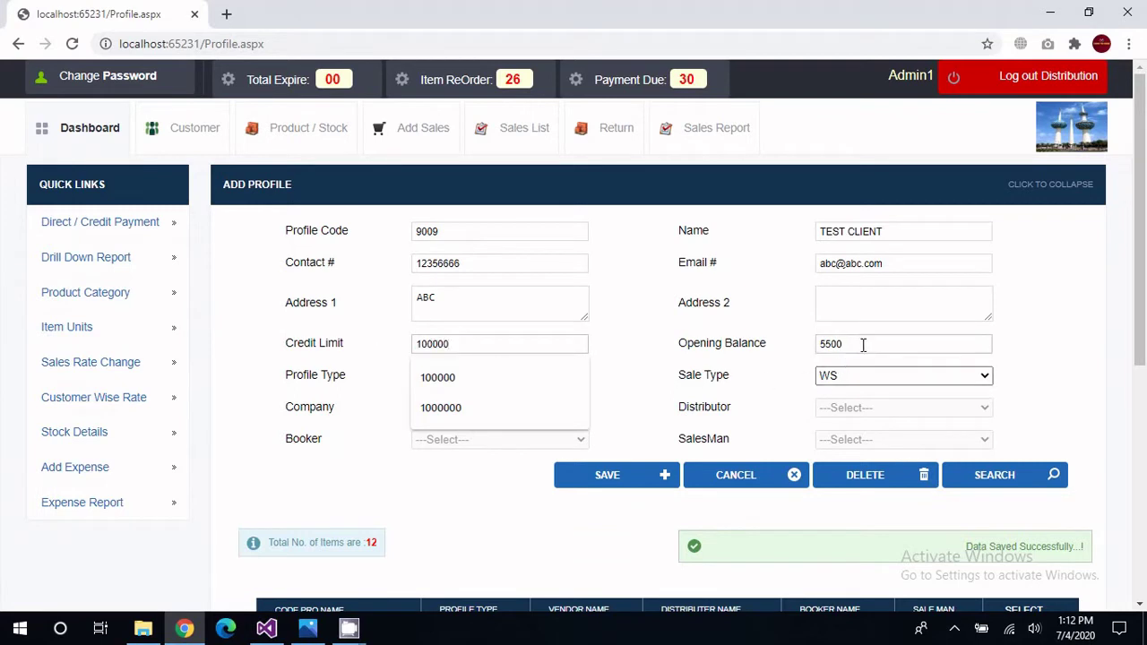
left_click_drag(862, 344, 804, 347)
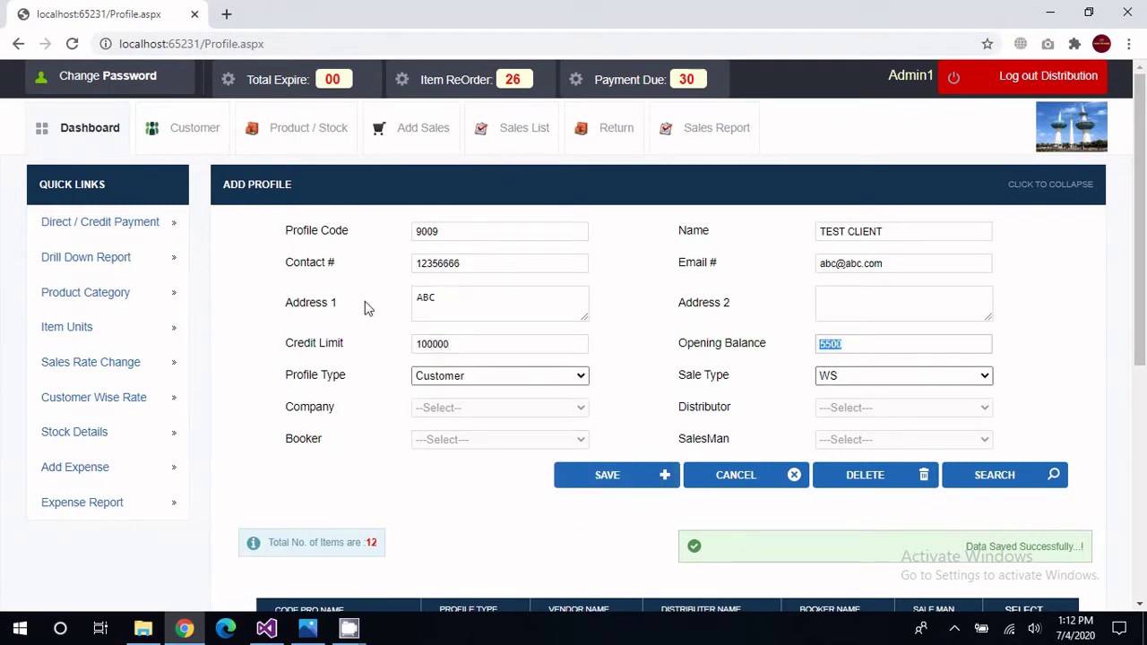
Open the product and stock page and look through the item list, including its third page.
left_click(304, 135)
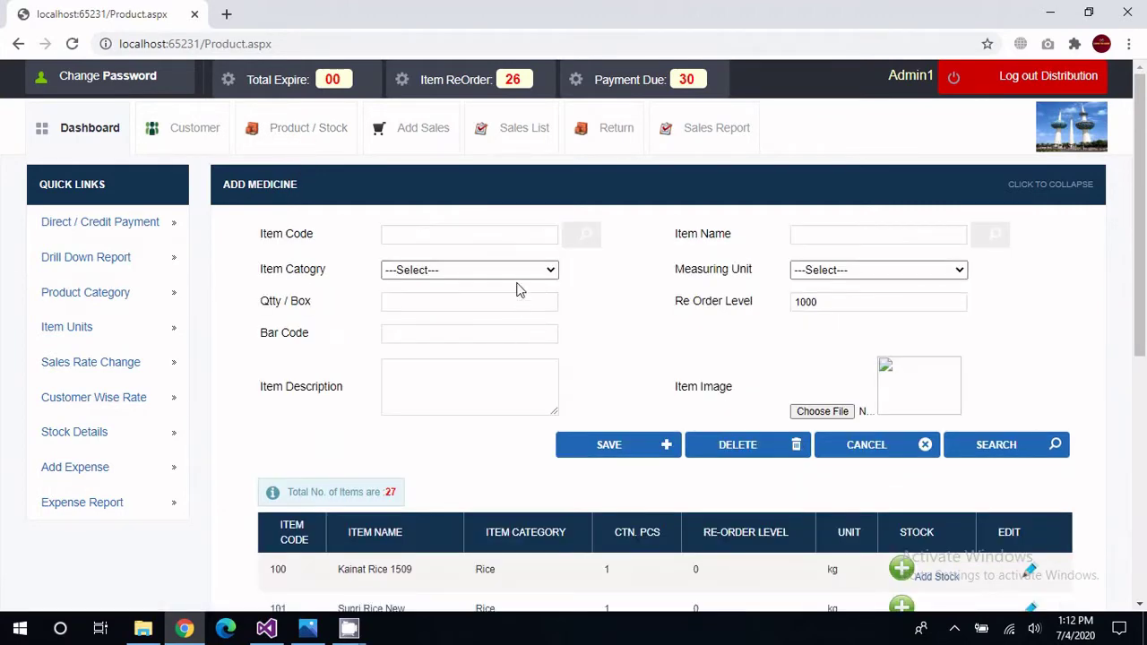
left_click(505, 231)
scroll(594, 379, "down", 5)
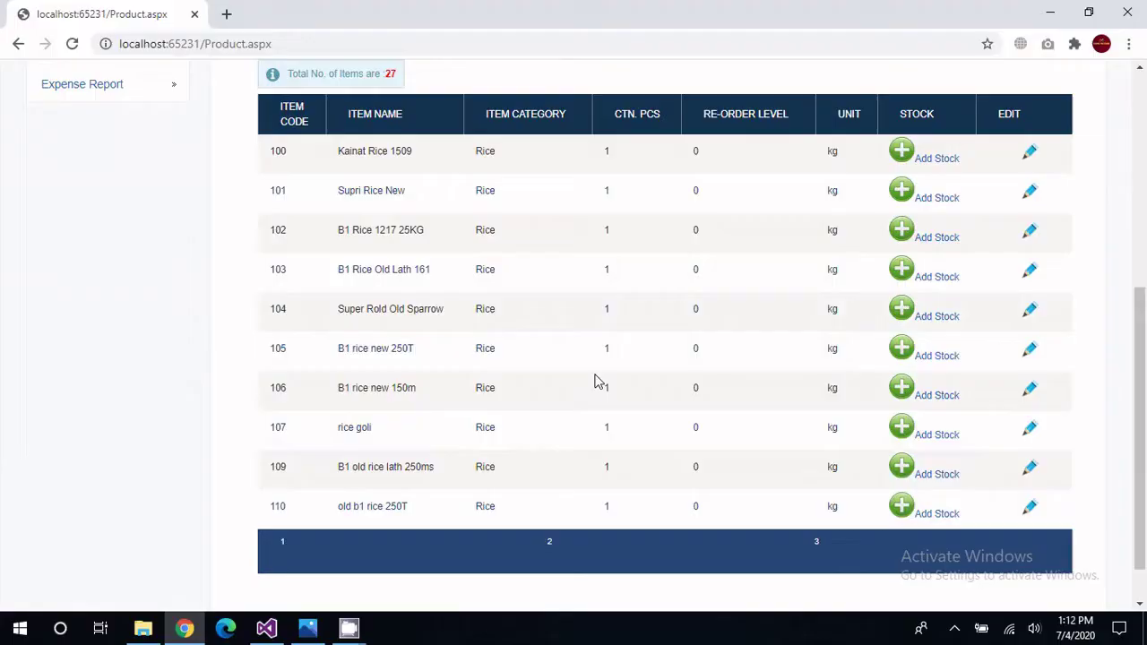
scroll(704, 507, "up", 2)
scroll(704, 507, "down", 3)
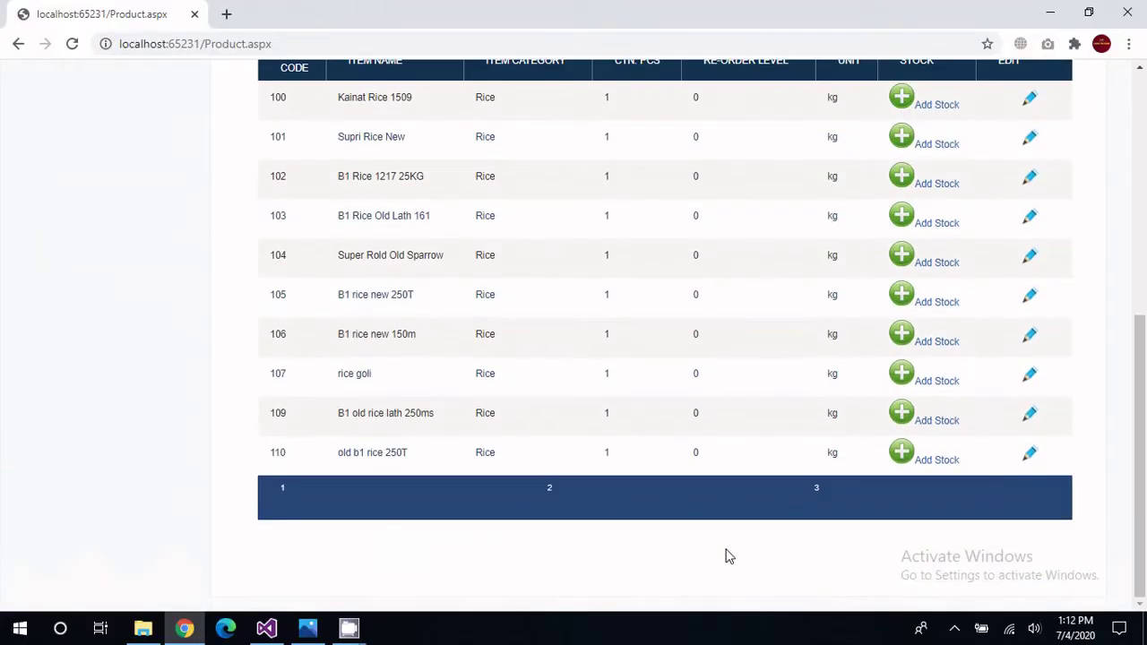
left_click(817, 491)
scroll(648, 404, "up", 5)
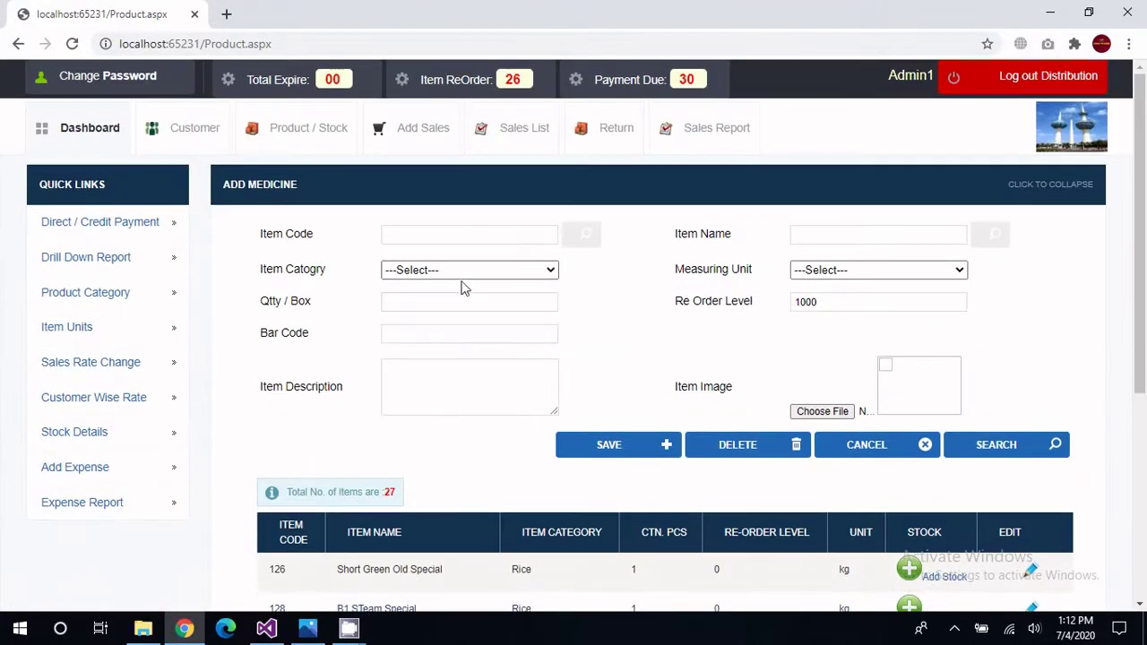
Enter P-99 as the item code of a new product.
left_click(481, 233)
type("p")
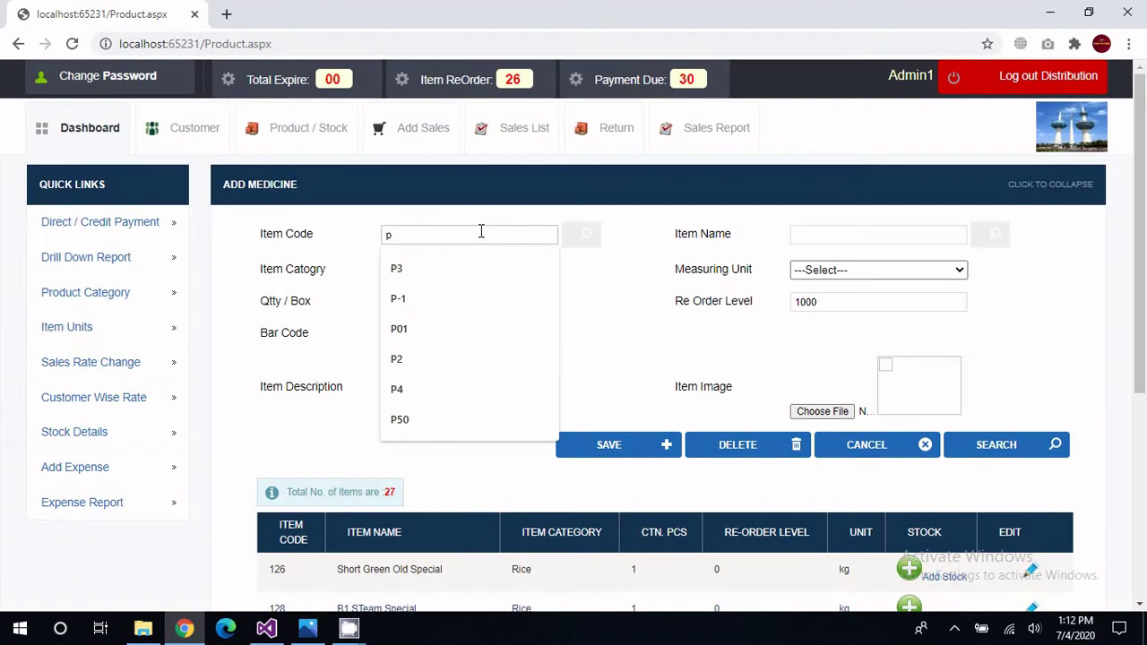
key("BackSpace")
type("P-99")
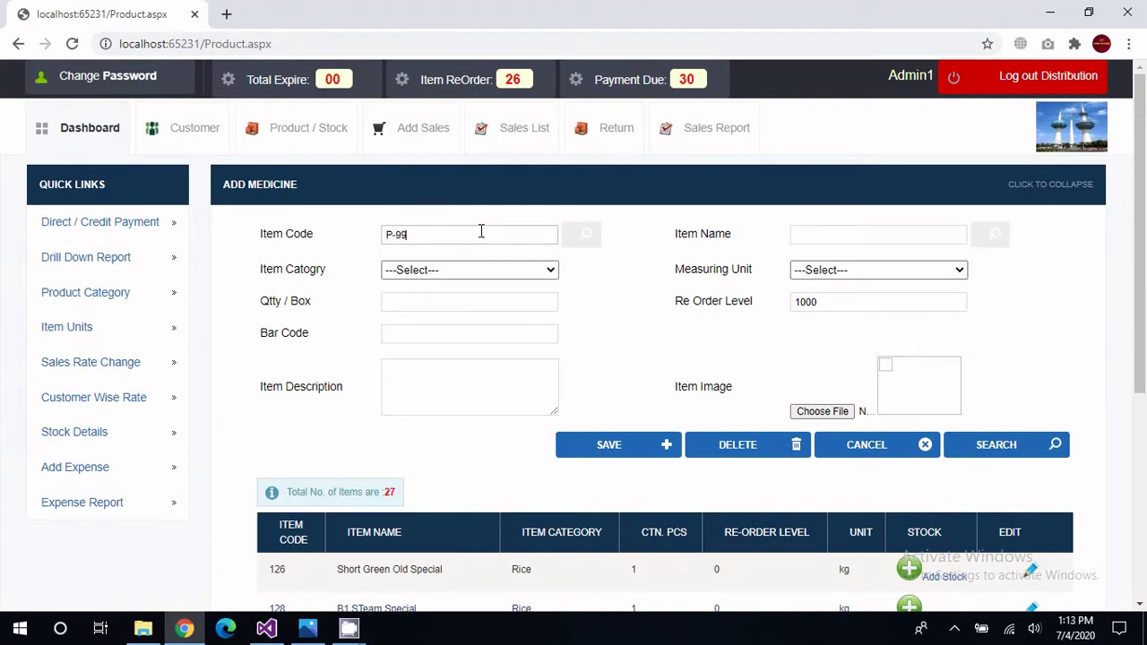
key("Tab")
key("Tab")
Name the new item "RICE 99 - 10 Kg".
type("Shi")
key("BackSpace")
key("BackSpace")
key("BackSpace")
type("RICE 99 -")
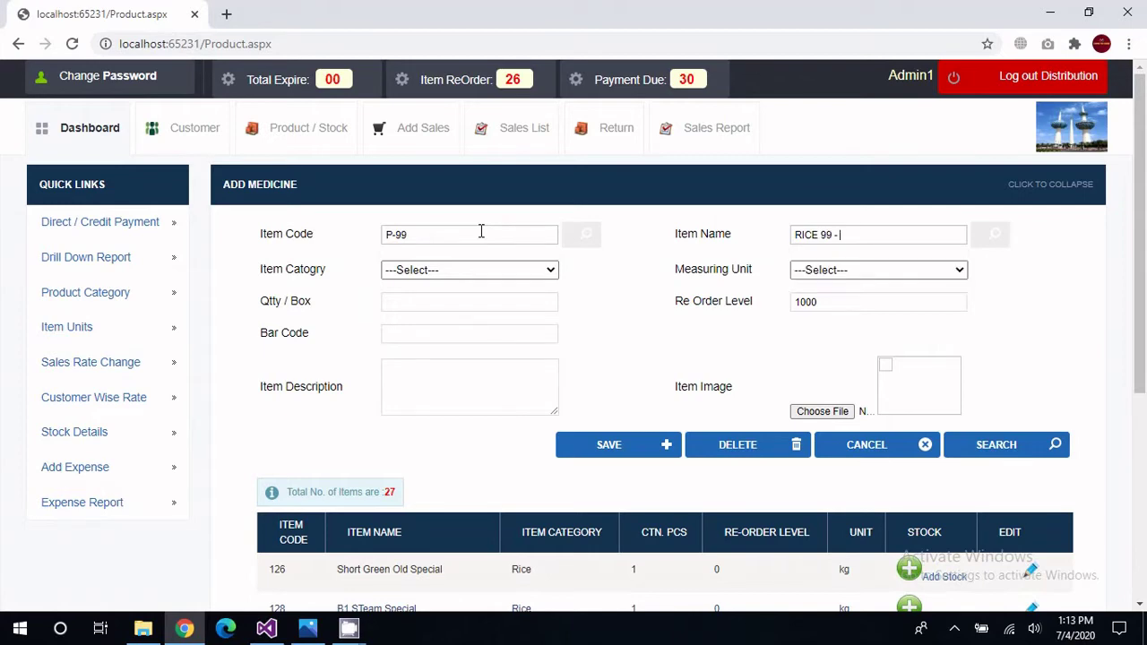
type(" 6")
key("BackSpace")
type("1")
key("BackSpace")
type("10 kG")
key("BackSpace")
key("BackSpace")
key("BackSpace")
type("Kg")
Set the item category to Rice and the measuring unit to kg.
left_click(439, 299)
left_click(459, 273)
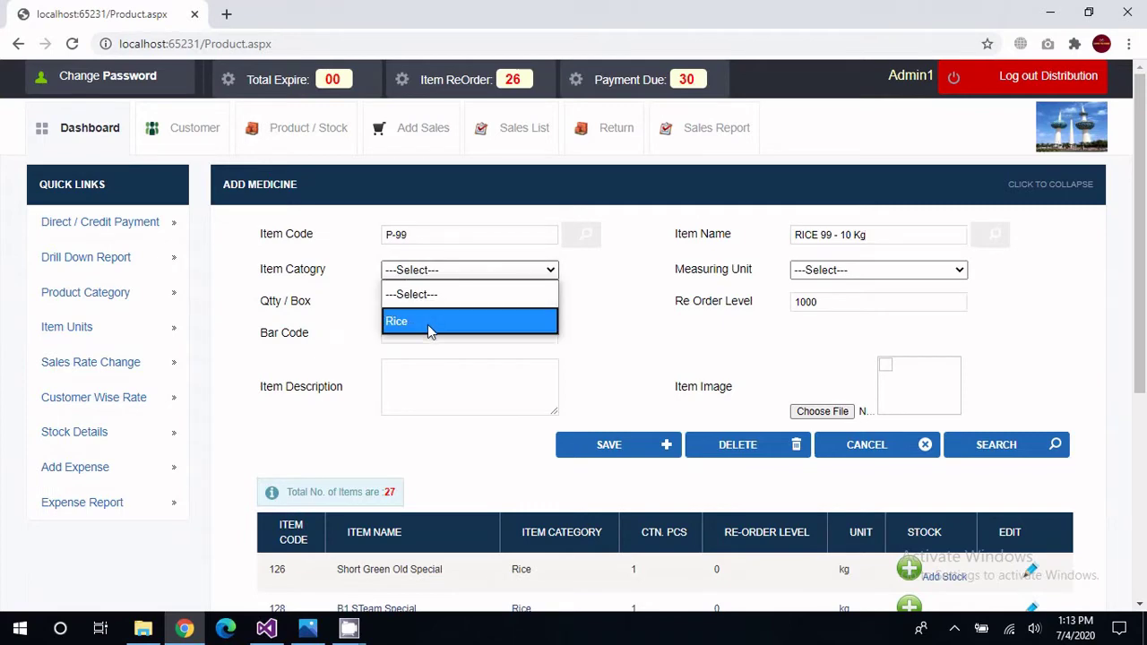
left_click(427, 322)
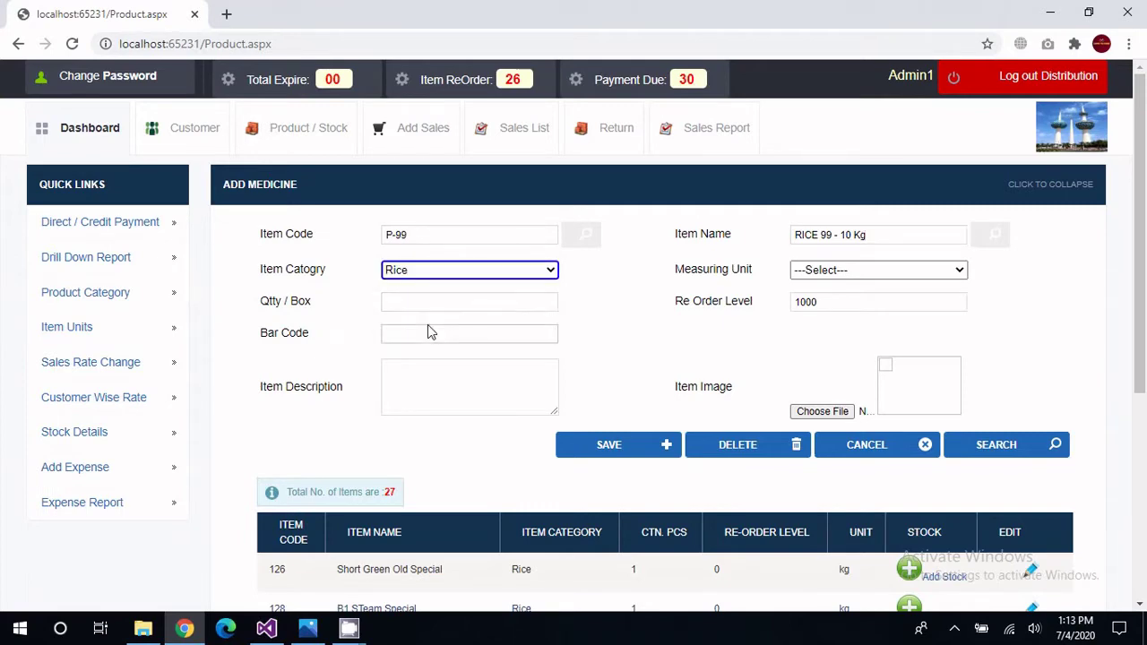
left_click(842, 273)
left_click(851, 330)
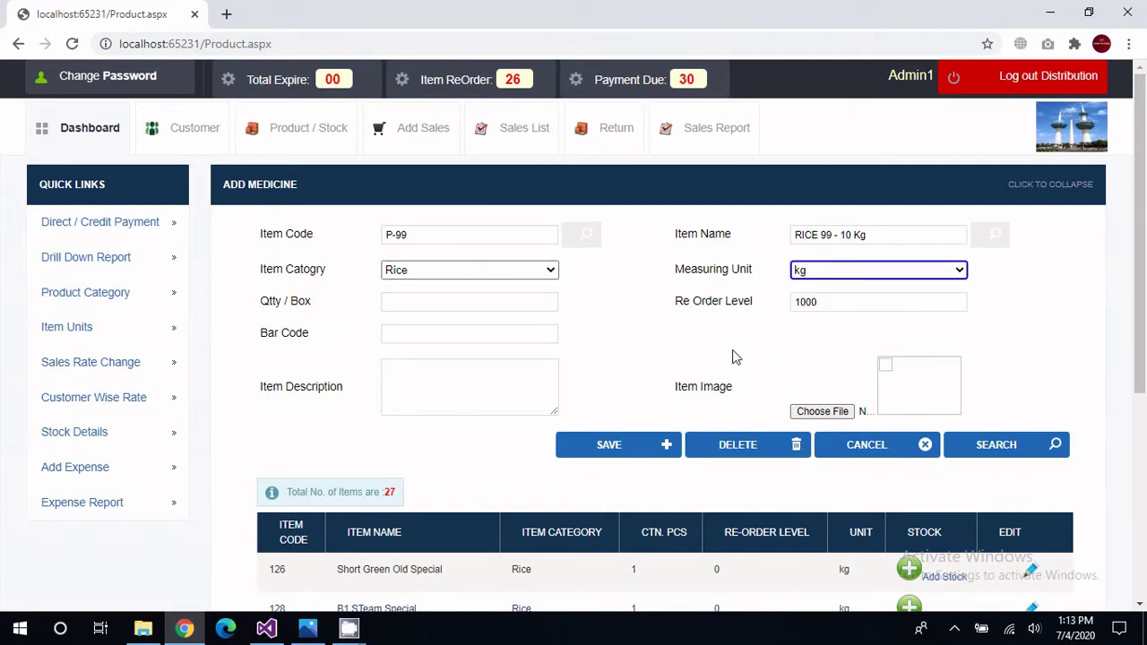
Set the item's quantity per box to 10.
left_click(488, 300)
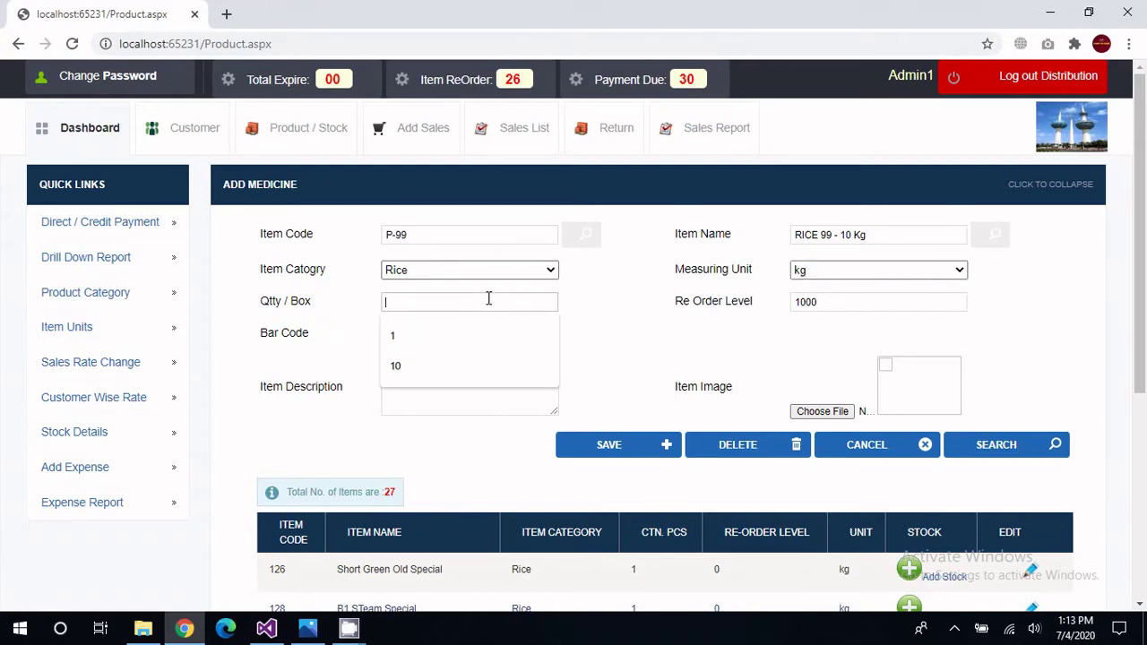
left_click(840, 235)
left_click_drag(841, 234, 878, 237)
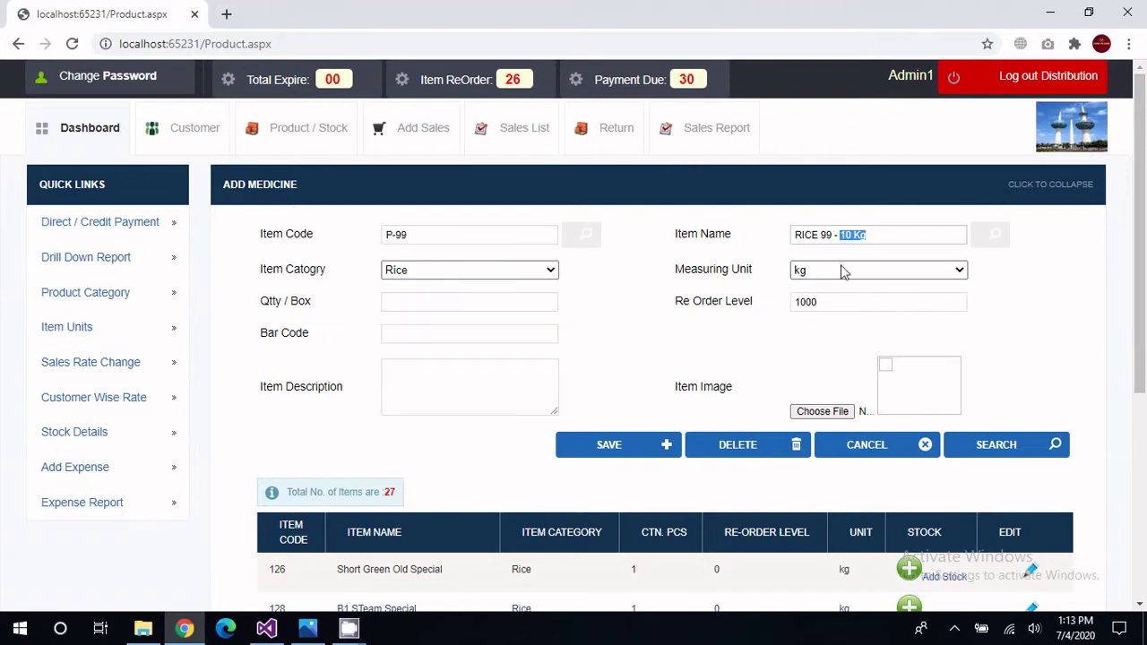
left_click(463, 303)
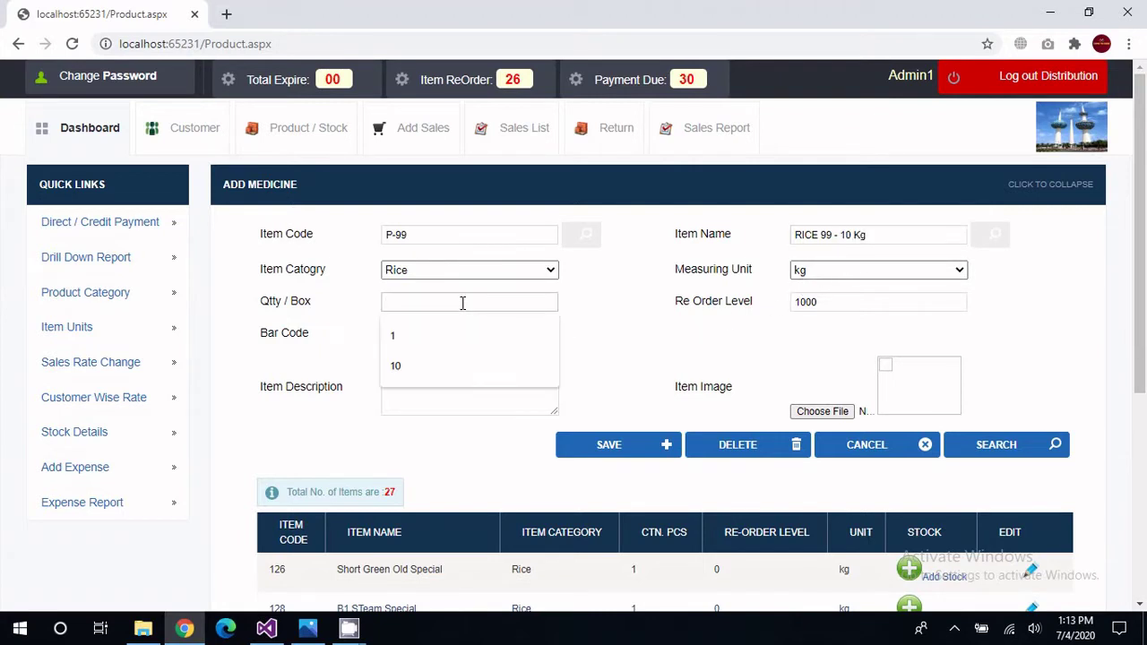
type("1")
key("Tab")
left_click(462, 303)
double_click(385, 301)
type("10")
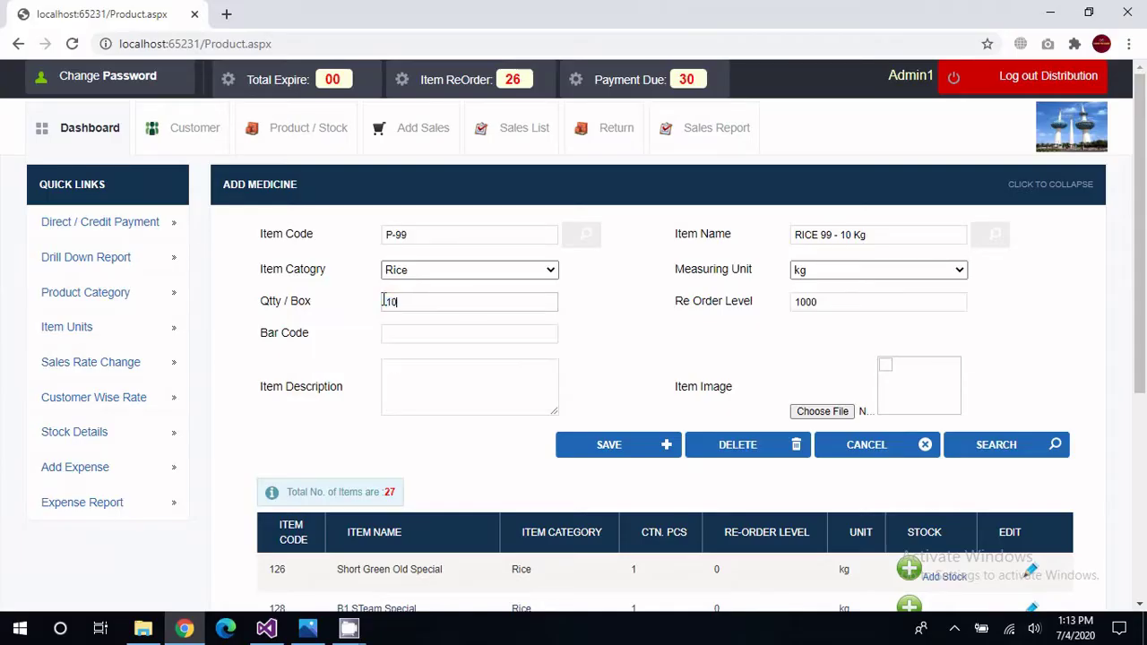
key("Tab")
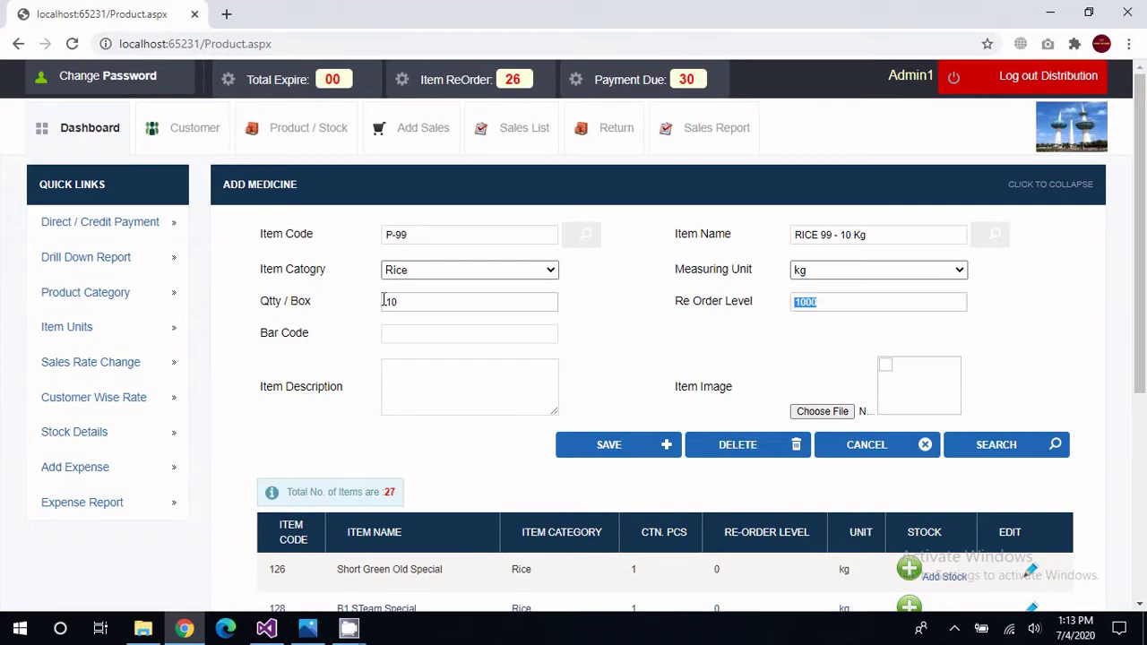
Set the item's quantity per box to 1 and compare it with the 10 Kg pack size in the item name.
left_click(468, 302)
double_click(386, 307)
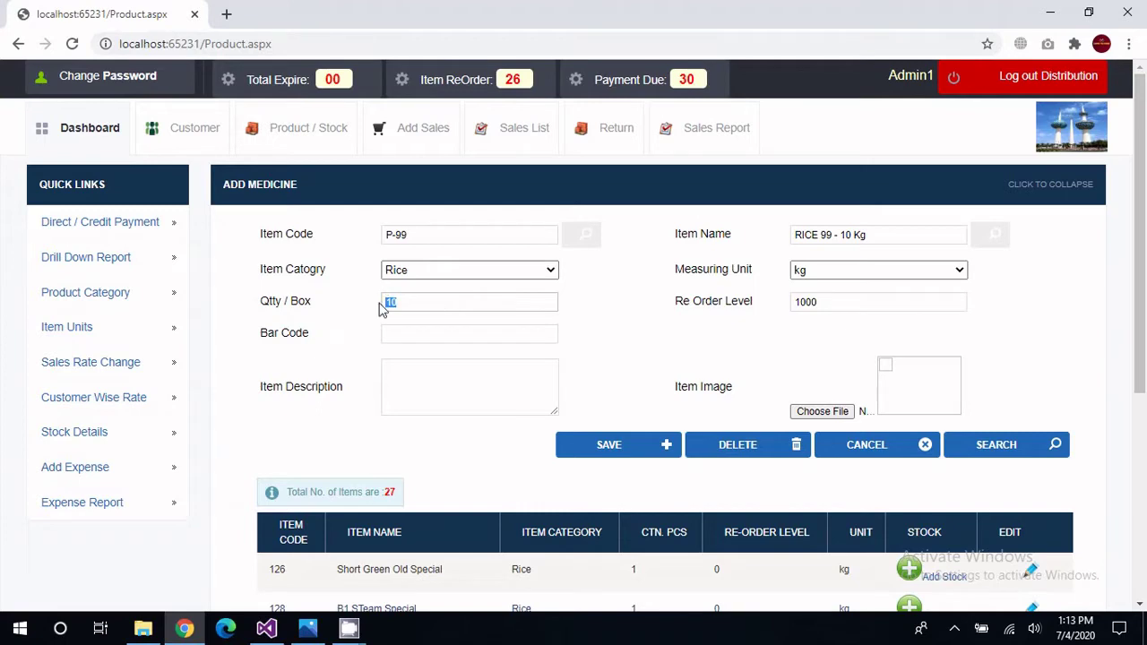
left_click(468, 304)
left_click_drag(403, 302, 370, 307)
type("1")
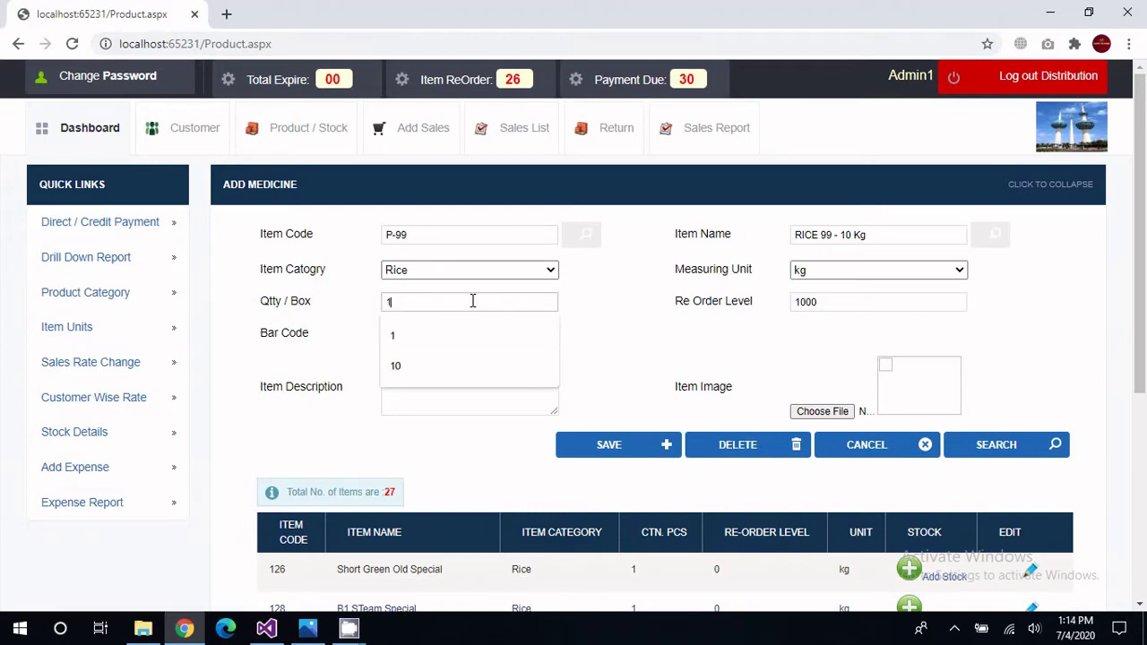
left_click(579, 312)
left_click(867, 236)
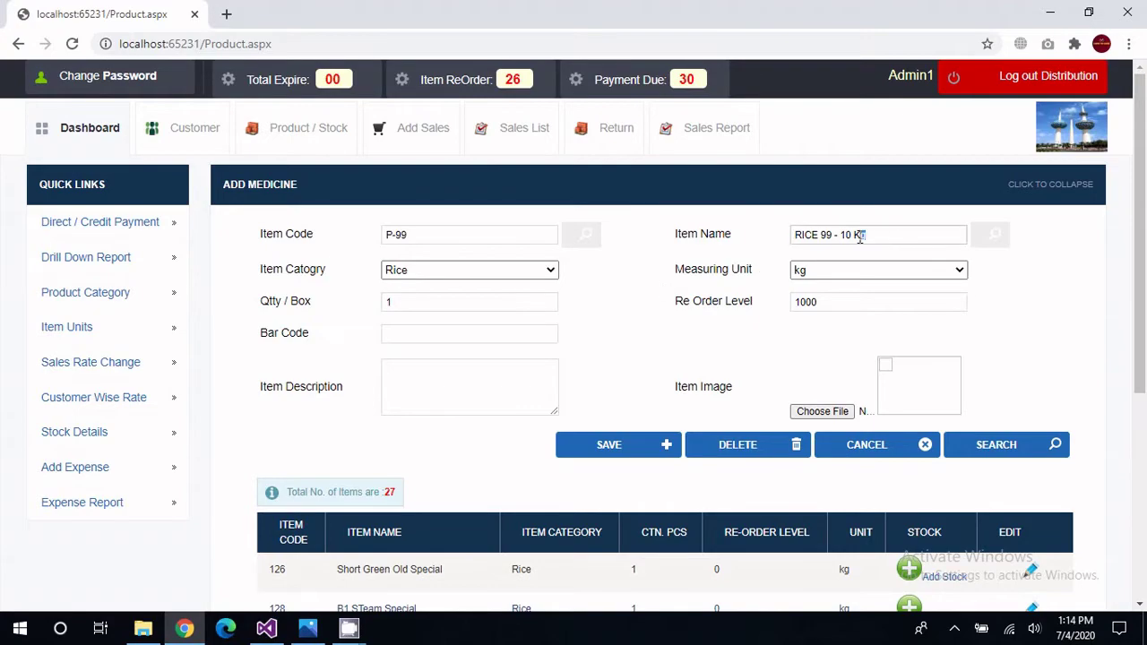
left_click_drag(860, 237, 841, 242)
left_click(410, 301)
left_click_drag(409, 301, 378, 306)
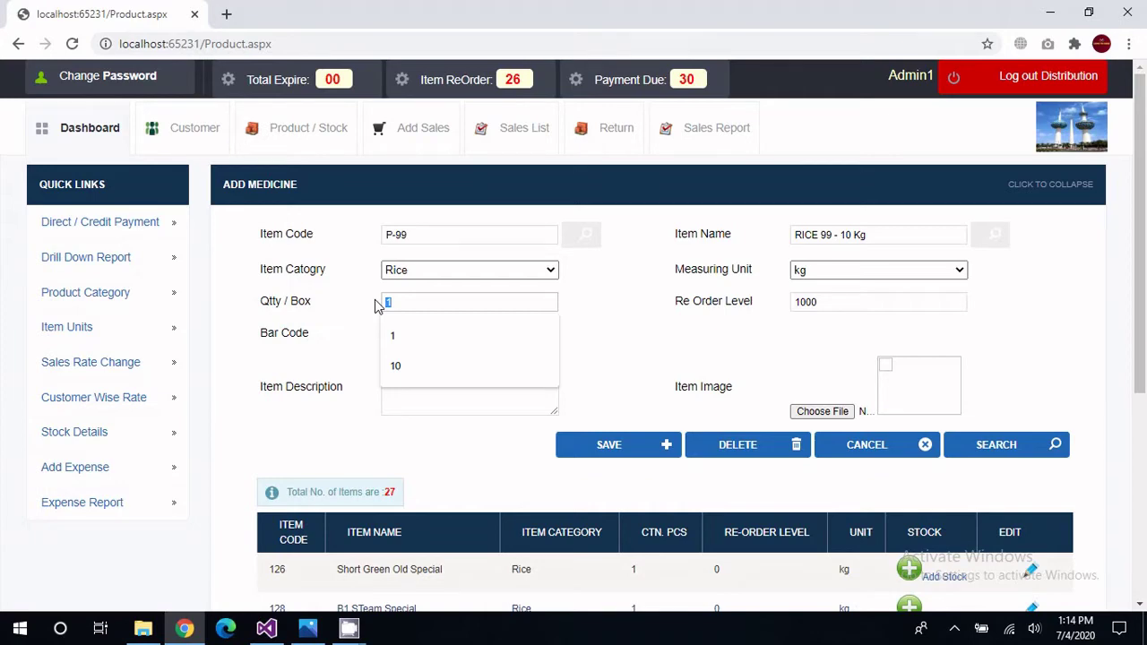
key("Tab")
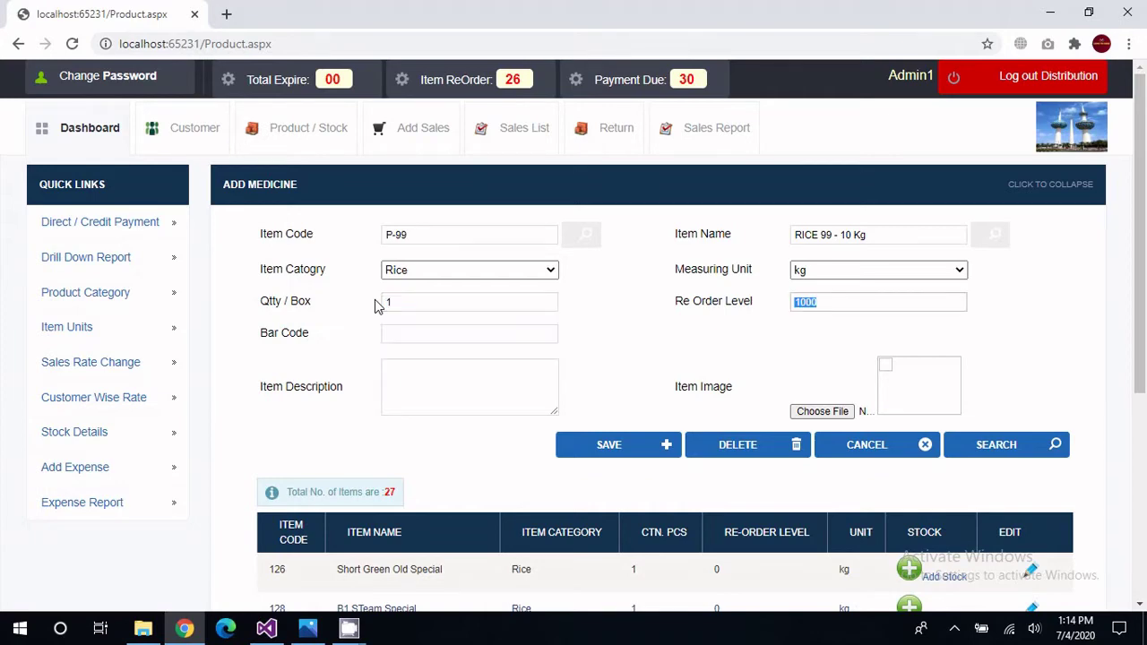
Set the item's reorder level to 50.
left_click(824, 304)
left_click_drag(878, 303, 792, 303)
type("100")
key("BackSpace")
key("BackSpace")
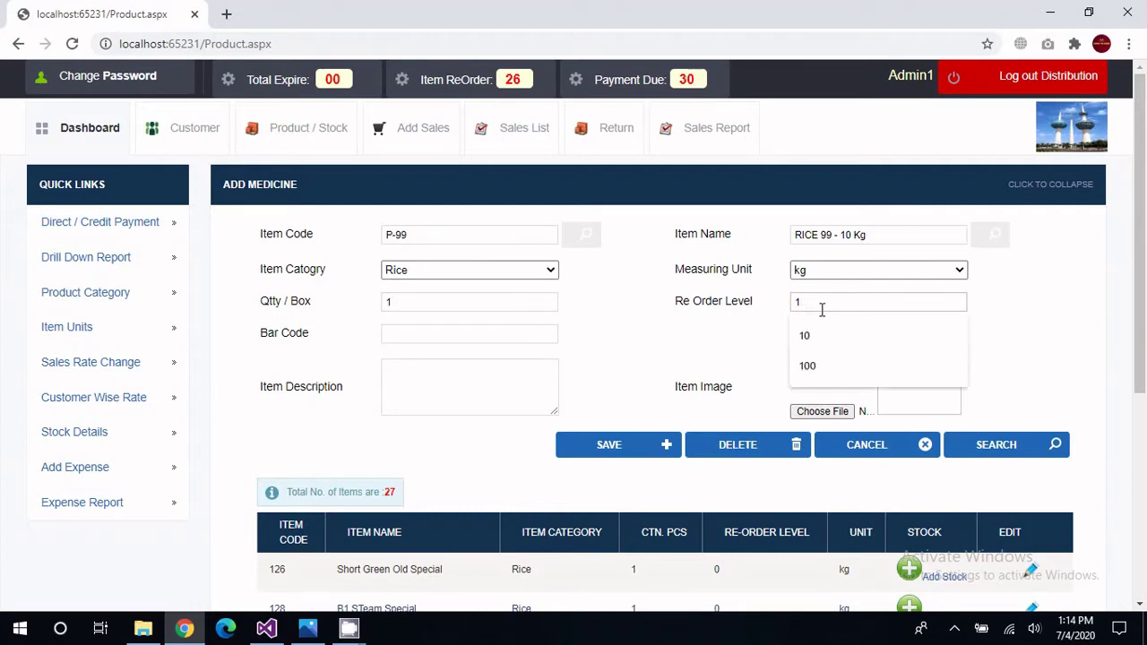
type("0")
key("BackSpace")
key("BackSpace")
type("50")
key("Tab")
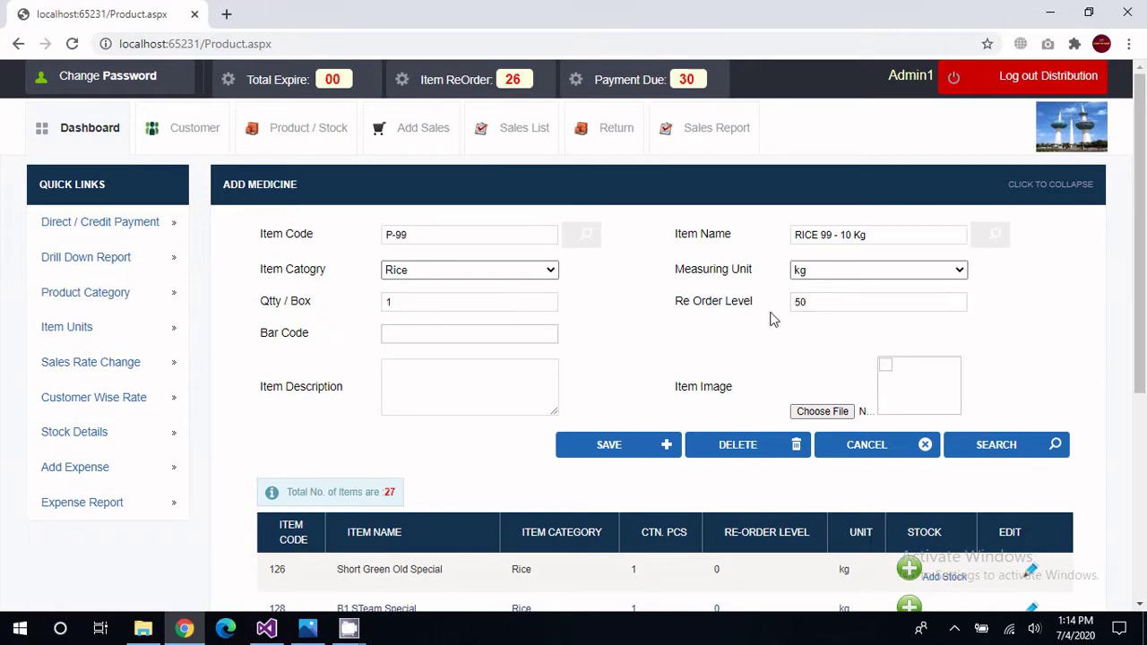
Save the new item, leaving its bar code and description empty.
left_click(535, 345)
left_click(481, 379)
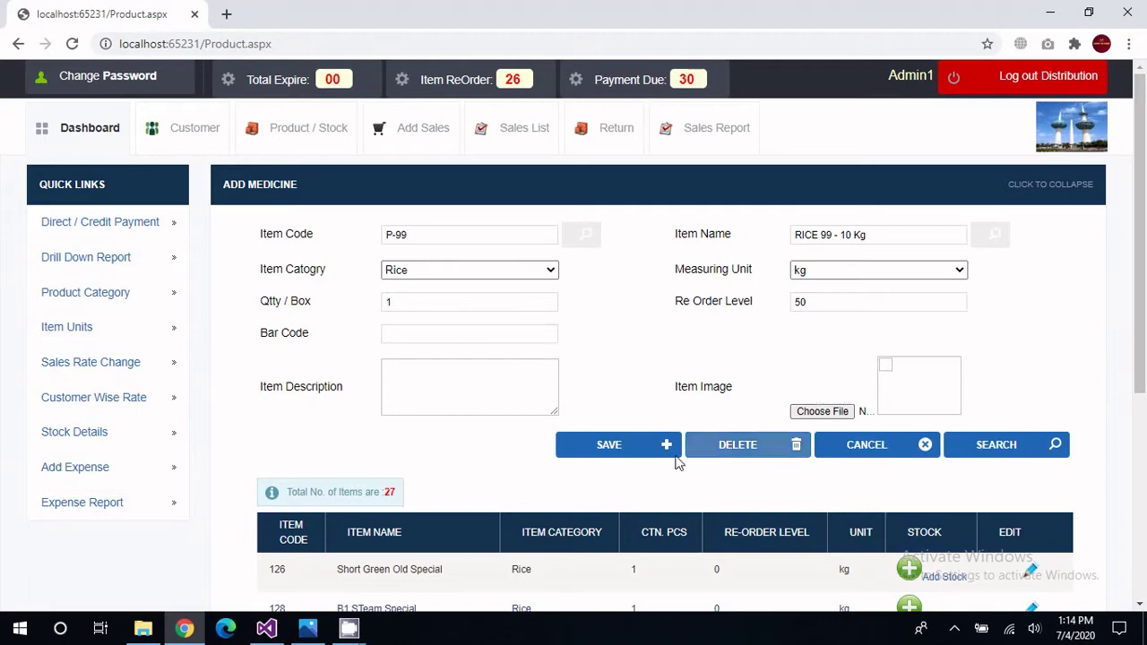
left_click(616, 455)
Look through all three pages of the item list and locate the P-99 entry.
scroll(623, 456, "down", 1)
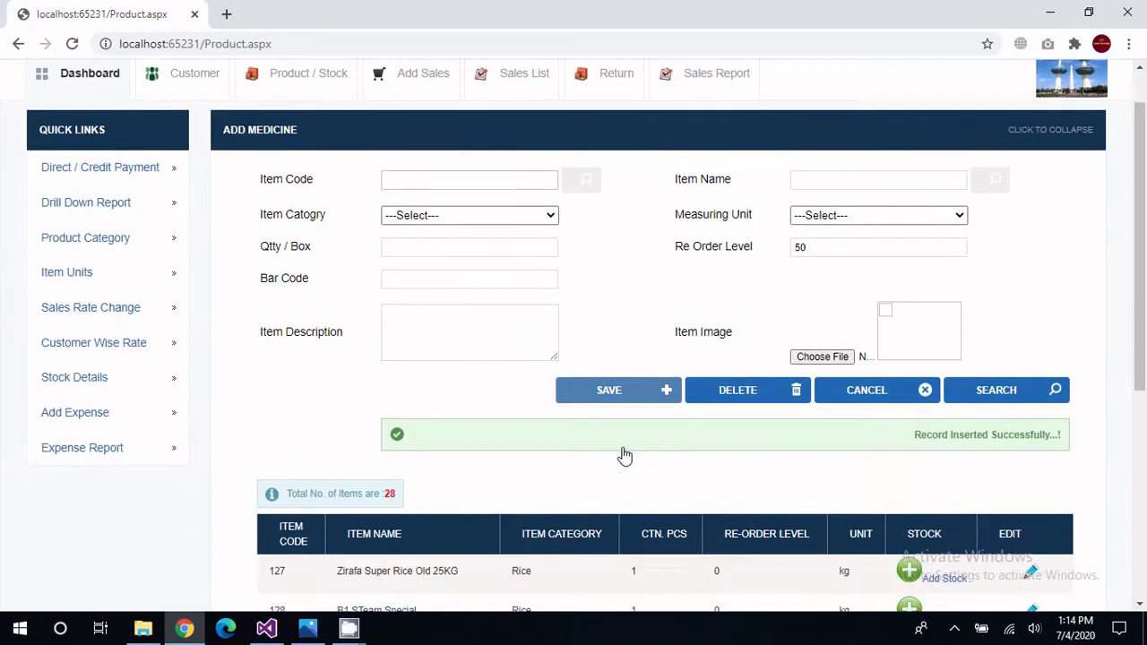
scroll(625, 456, "down", 5)
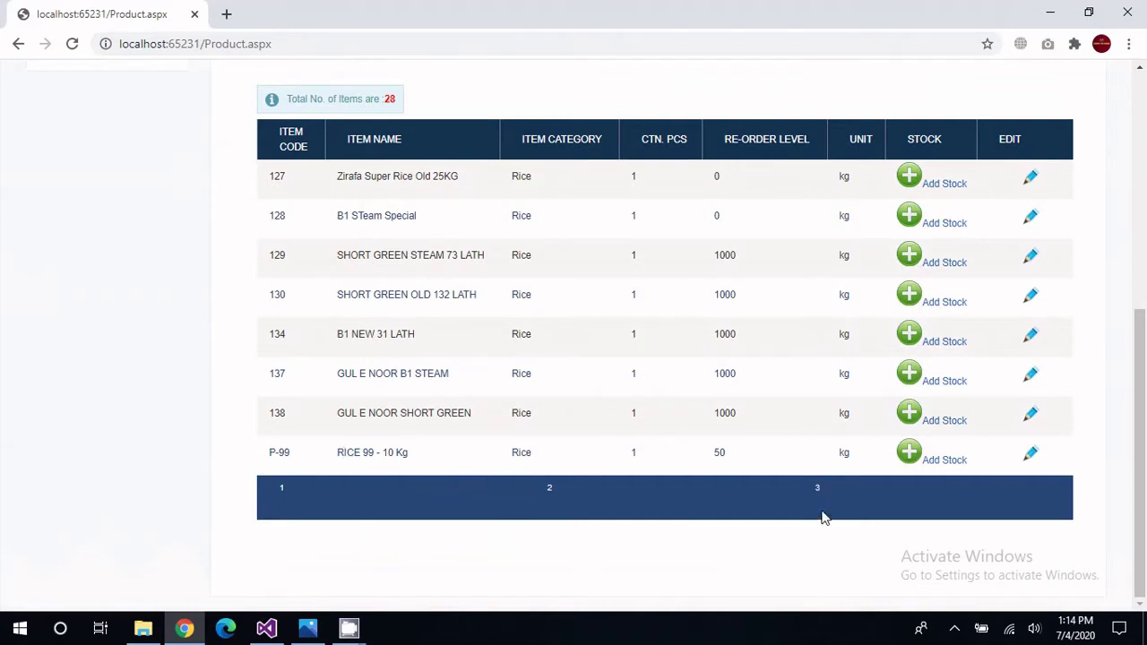
left_click(281, 496)
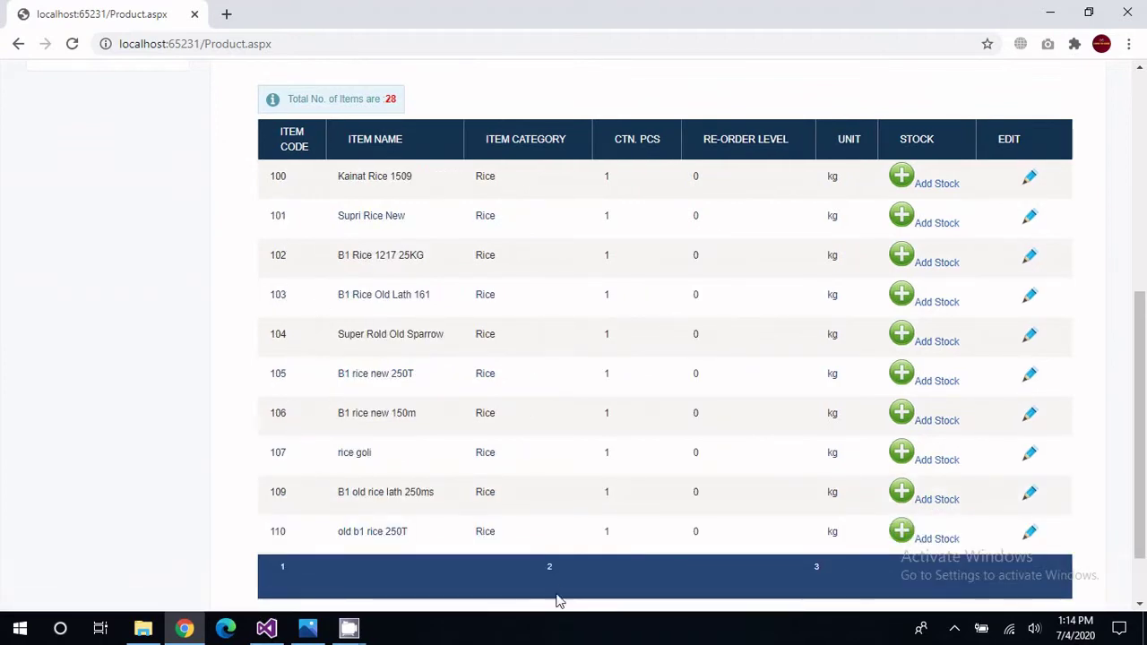
left_click(549, 568)
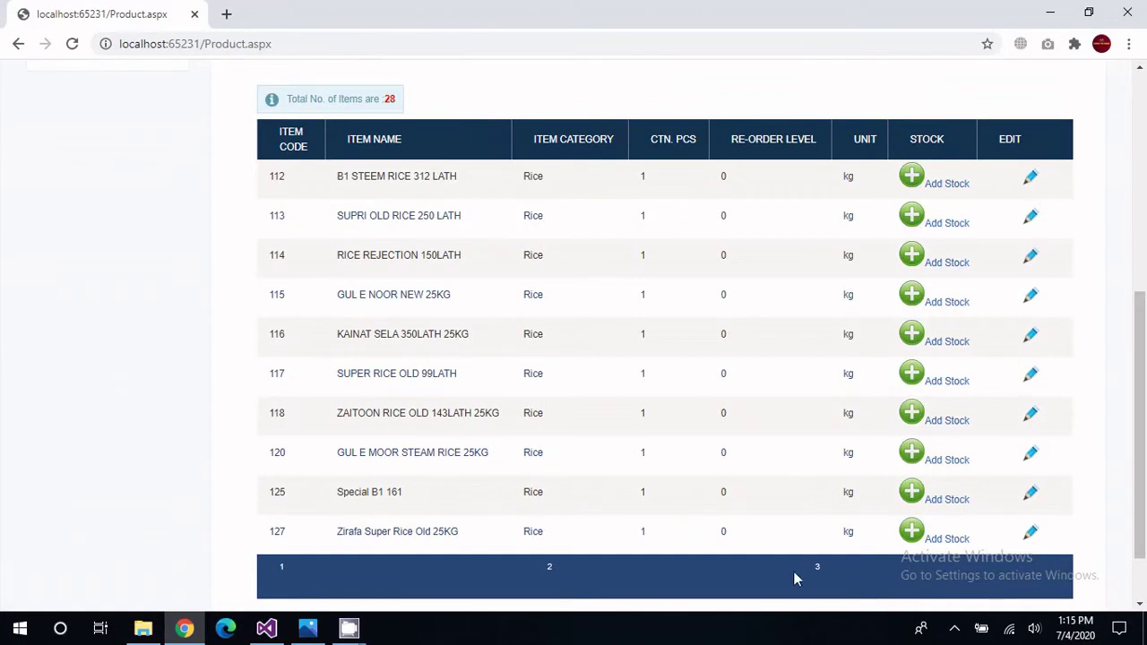
left_click(815, 570)
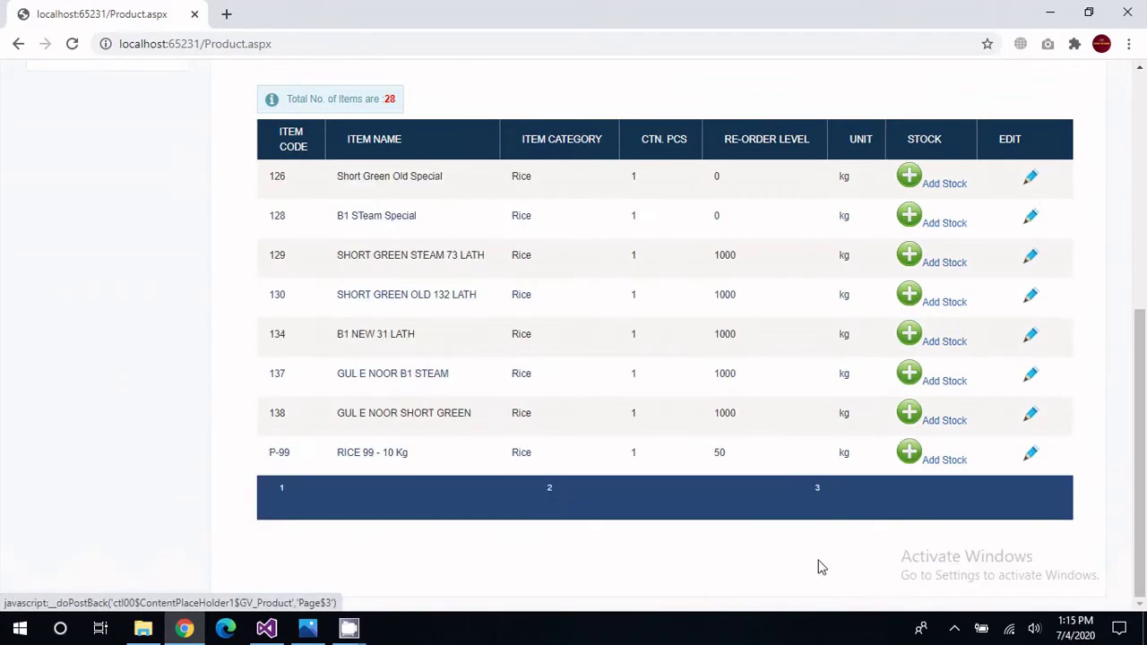
left_click_drag(268, 452, 415, 466)
scroll(583, 428, "up", 5)
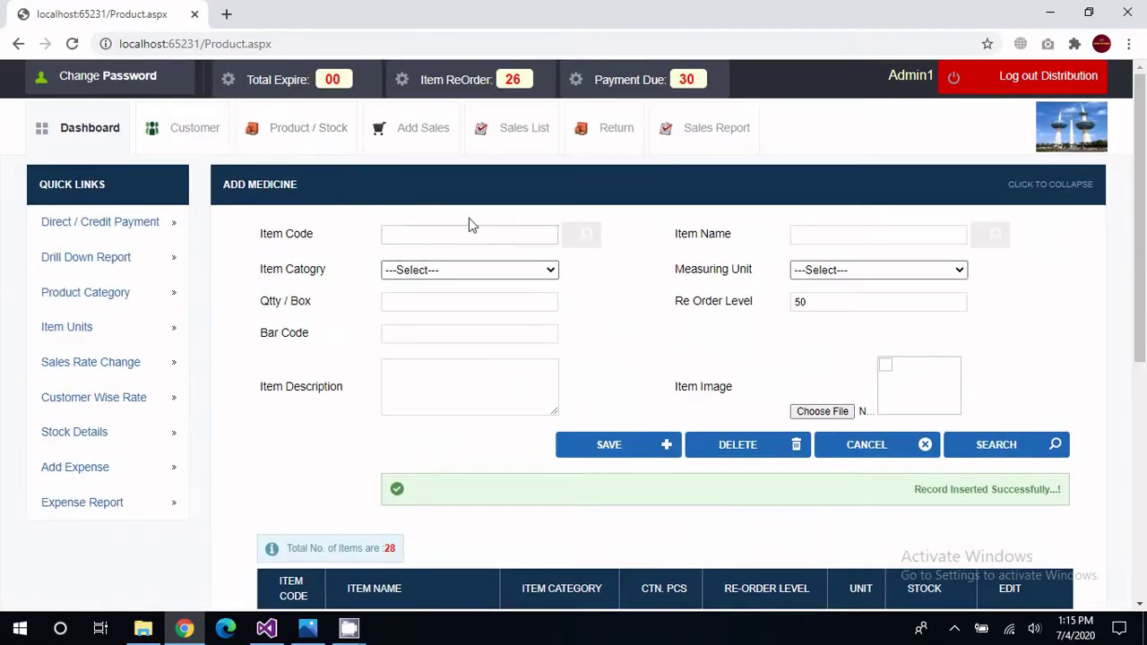
Start a new sale with TEST CLIENT as the sales customer and WS as the customer type.
left_click(418, 143)
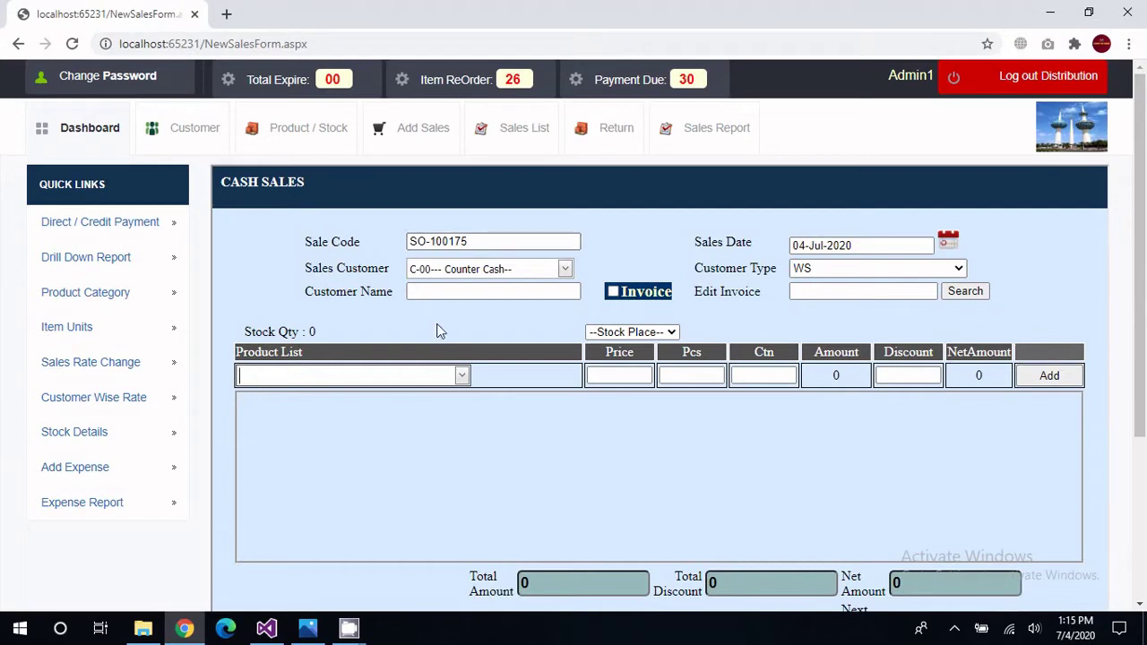
scroll(504, 358, "down", 2)
scroll(504, 359, "up", 1)
scroll(504, 358, "up", 1)
left_click(565, 268)
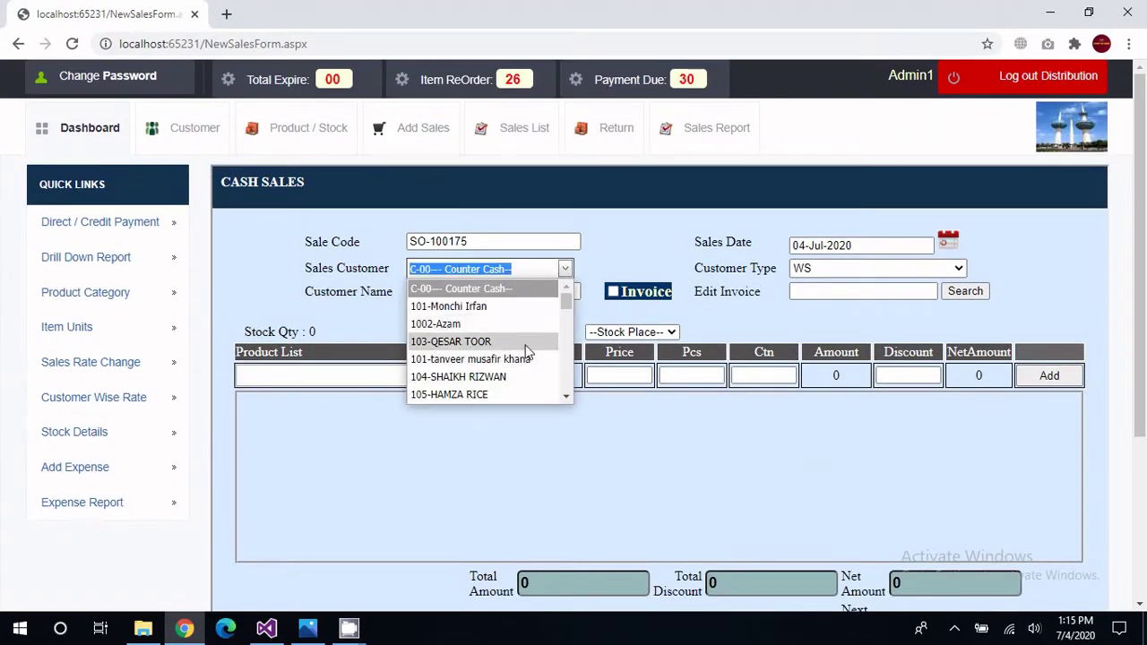
scroll(530, 350, "down", 12)
scroll(531, 349, "down", 2)
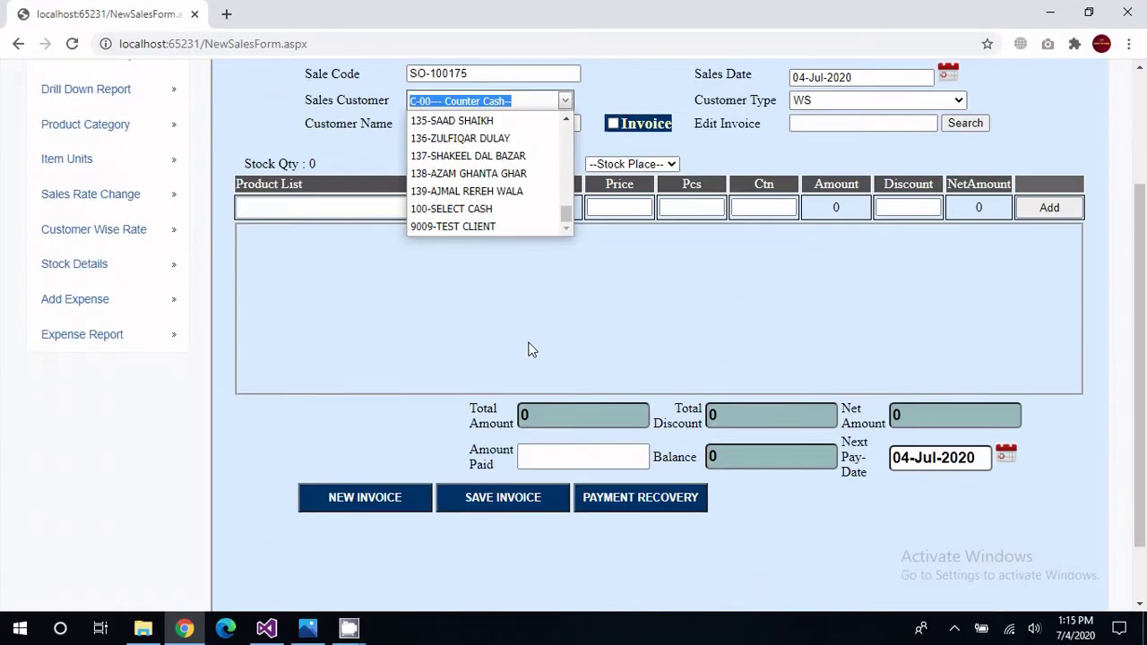
left_click(467, 228)
scroll(507, 310, "up", 3)
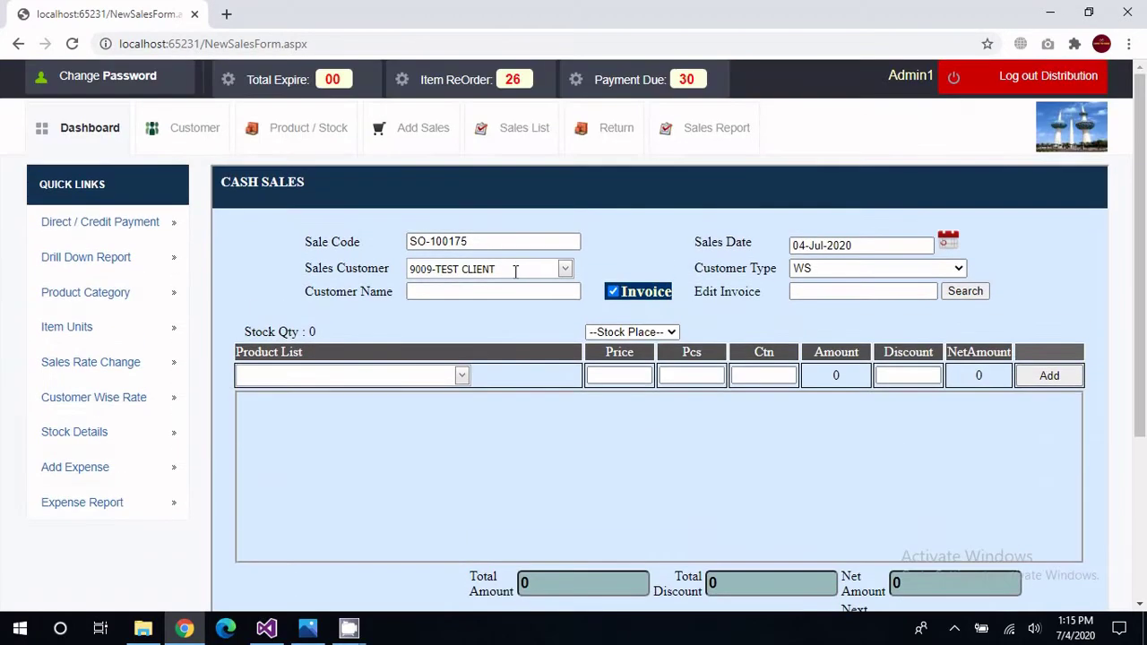
left_click(827, 271)
left_click(827, 273)
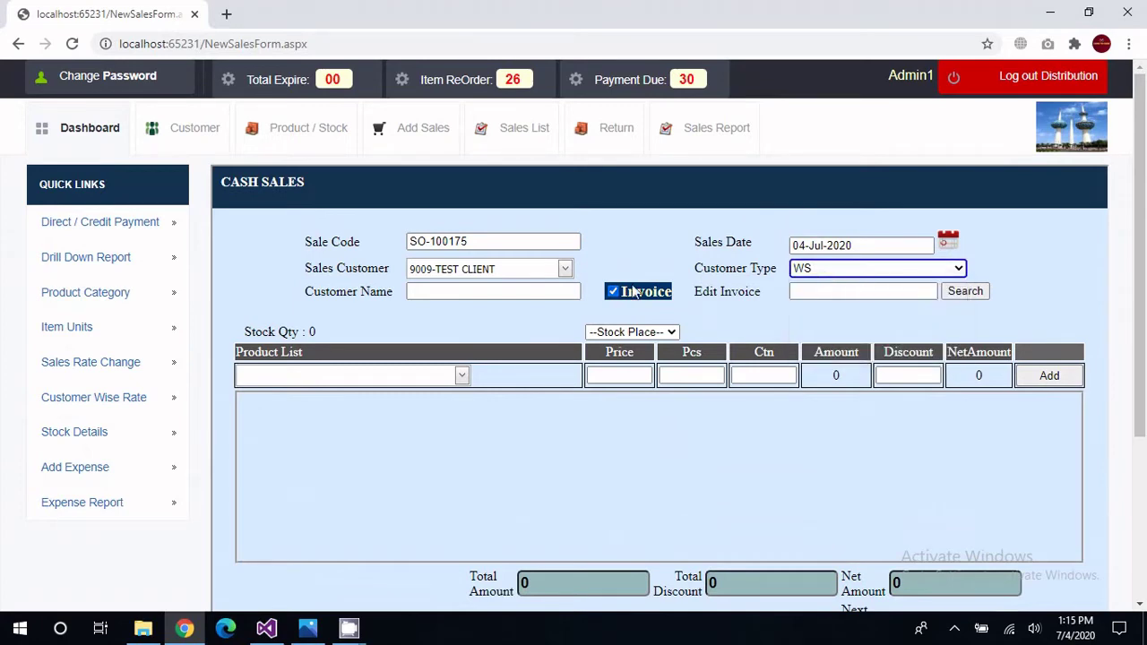
Choose P-99-RICE 99 - 10 Kg as the sale's product and check its stock quantity.
left_click(462, 377)
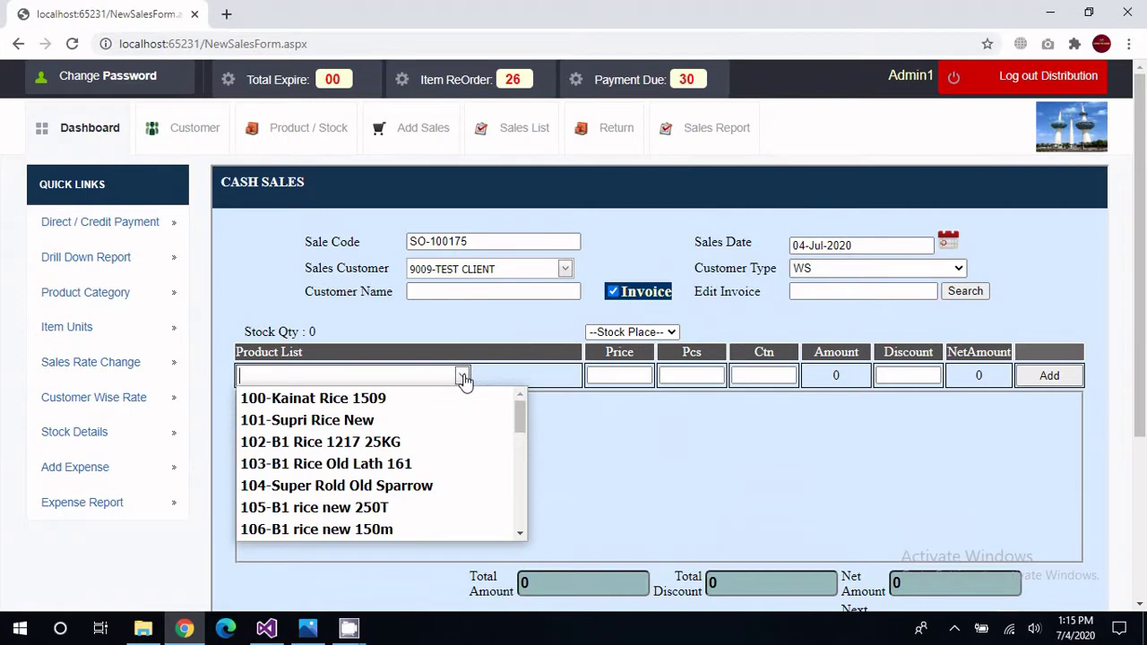
left_click_drag(519, 411, 509, 522)
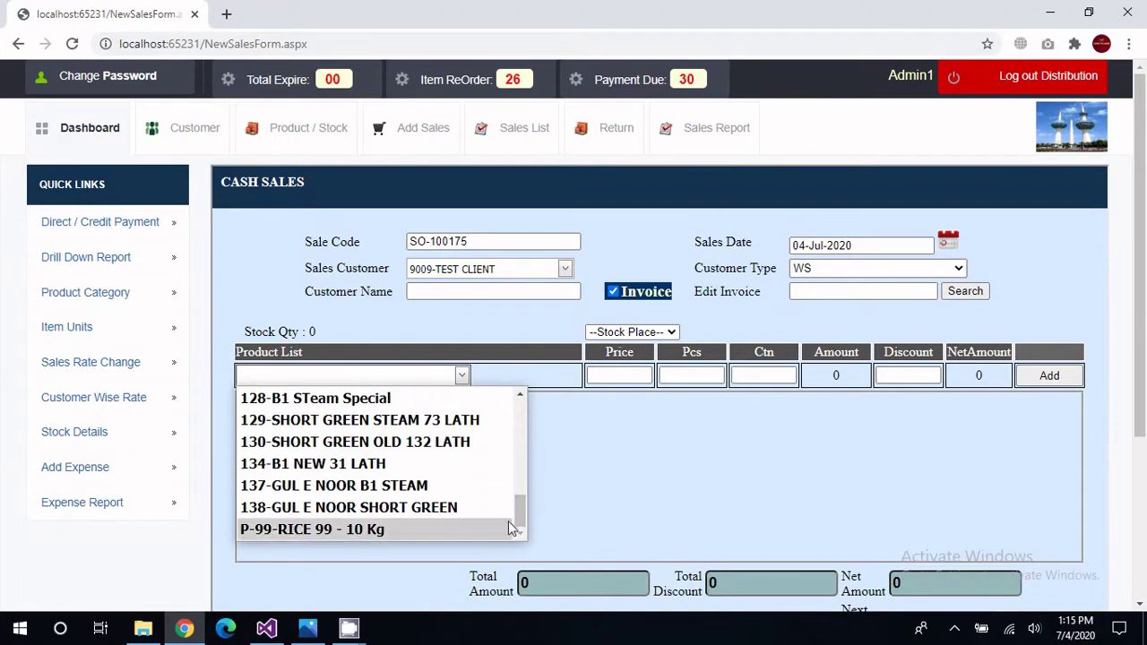
left_click(338, 529)
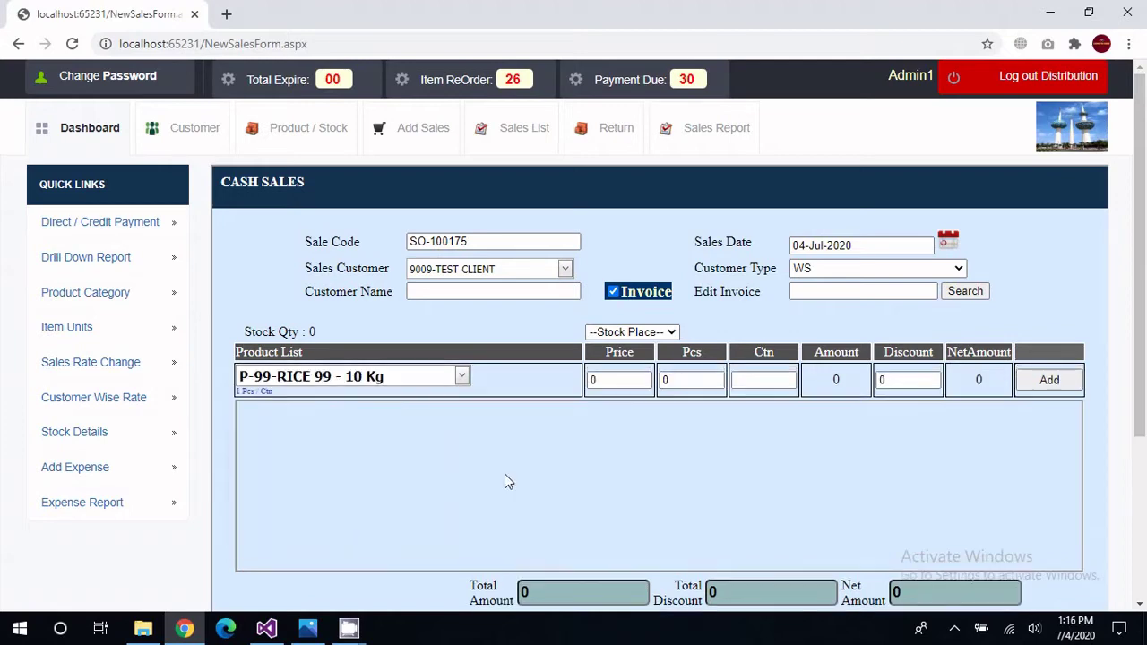
left_click_drag(316, 333, 301, 332)
Open the product and stock page in a separate browser tab and find the P-99 item on page 3 of the item list.
right_click(298, 132)
left_click(362, 143)
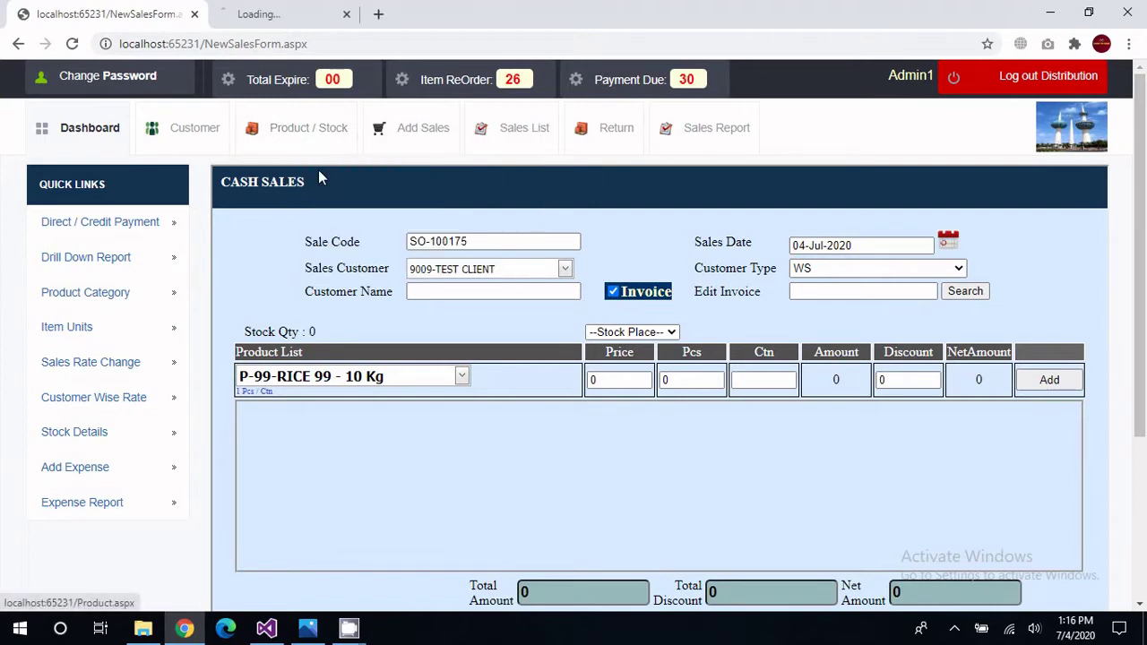
left_click(287, 13)
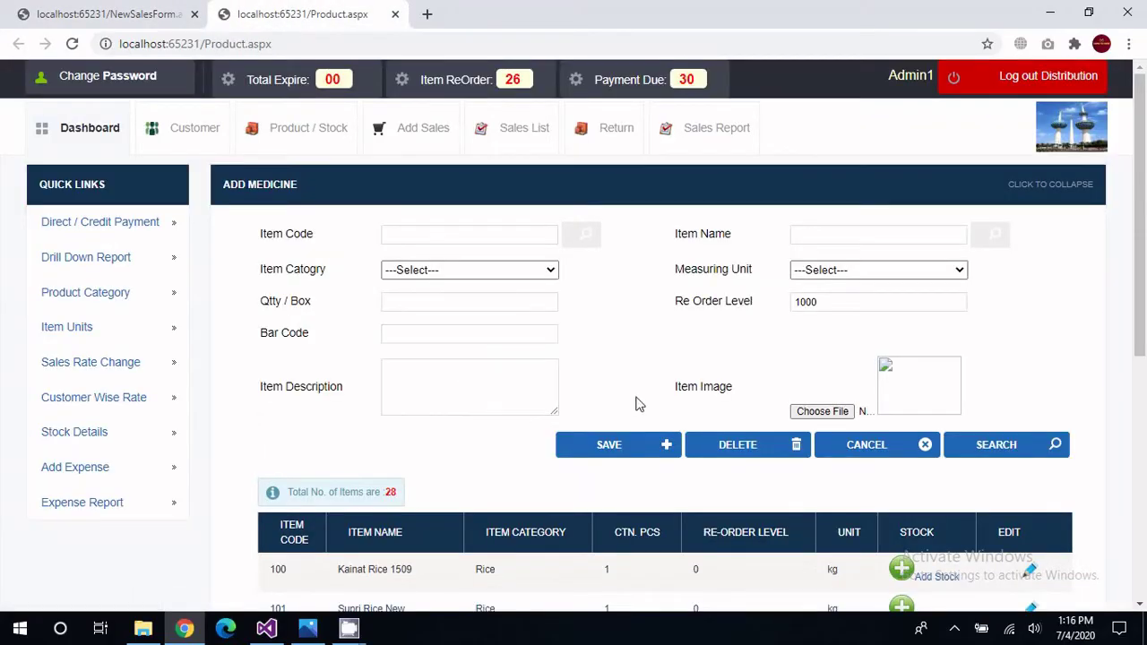
scroll(637, 402, "down", 5)
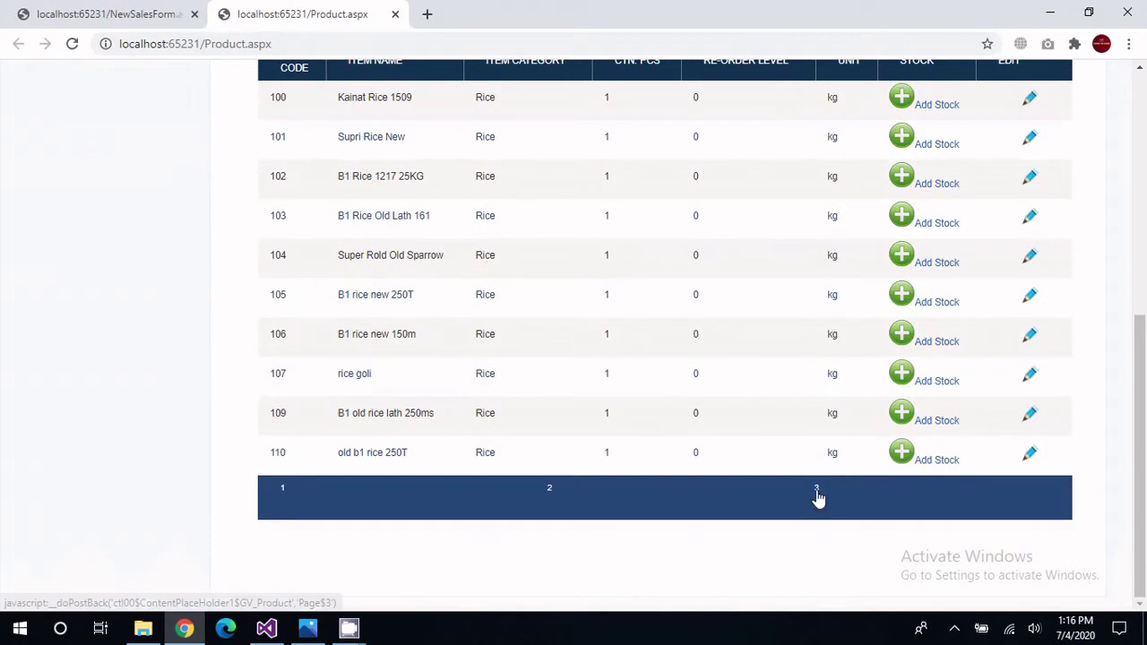
left_click(817, 492)
left_click_drag(417, 454, 358, 454)
left_click_drag(526, 453, 511, 453)
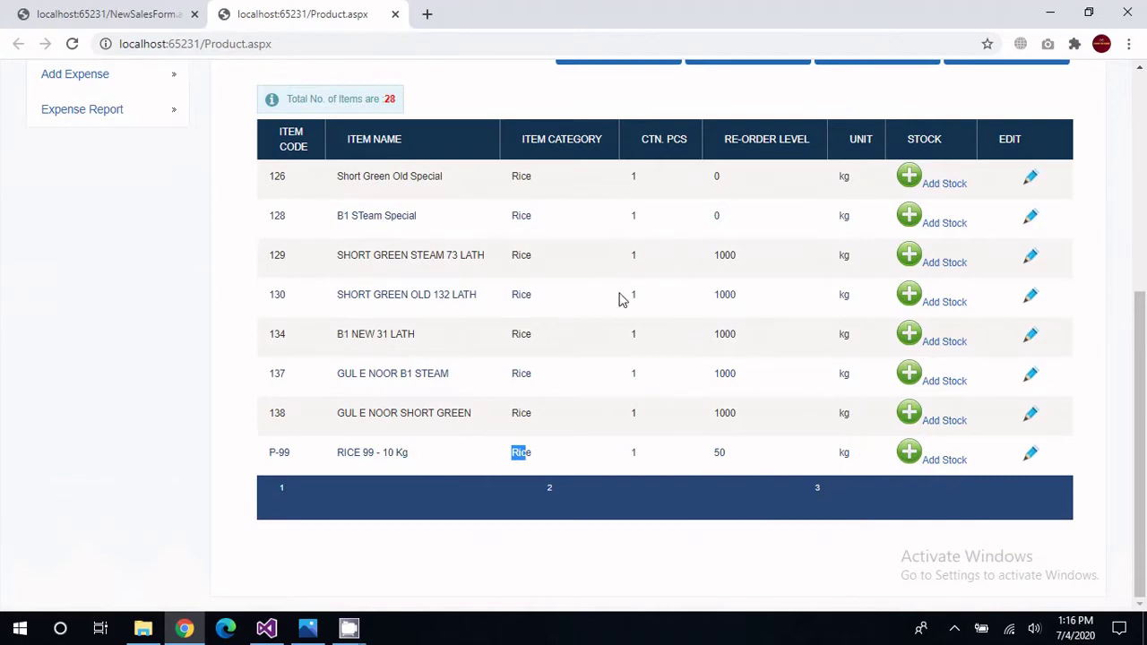
scroll(714, 510, "up", 1)
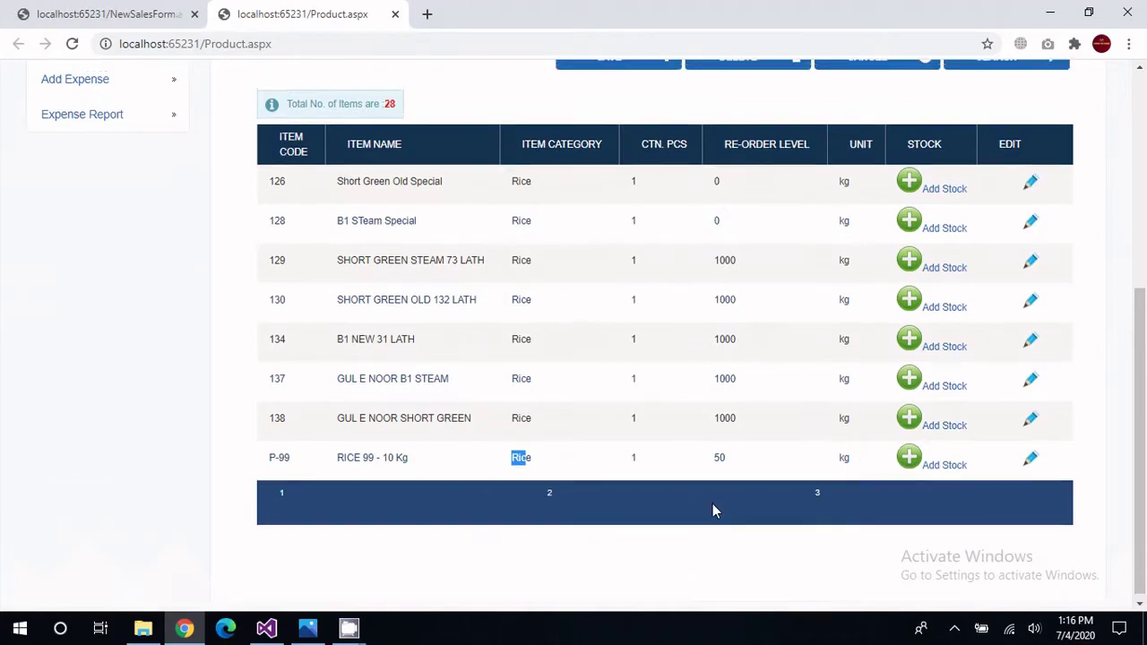
Recheck the product's stock quantity on the sale form and open the stock entry form for item P-99.
left_click(64, 7)
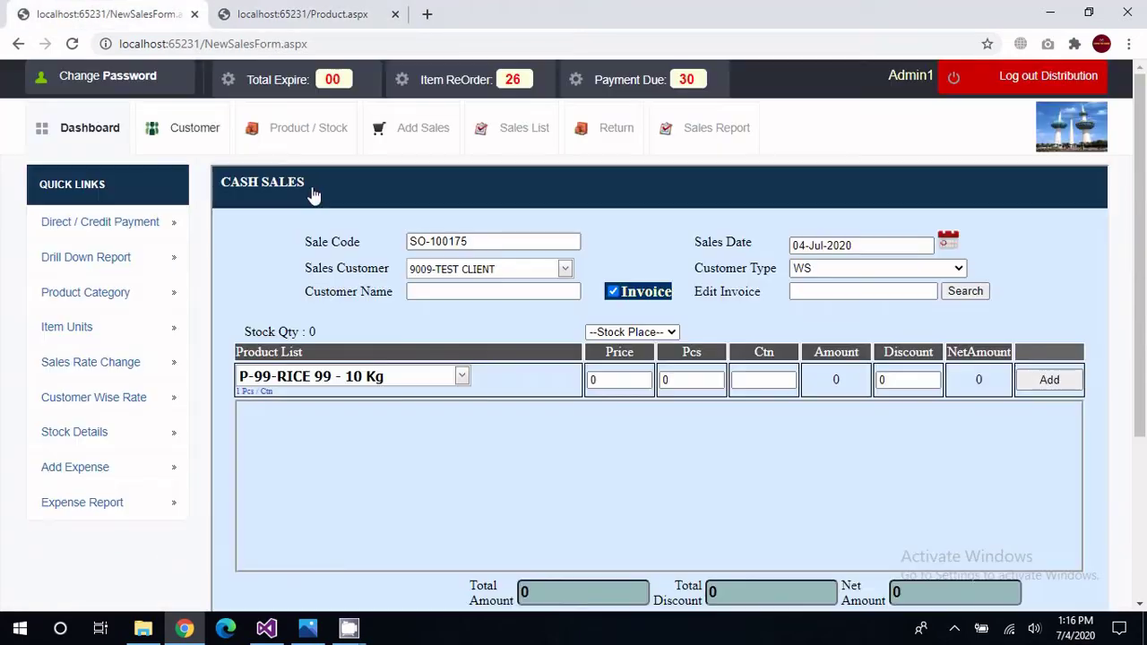
double_click(311, 331)
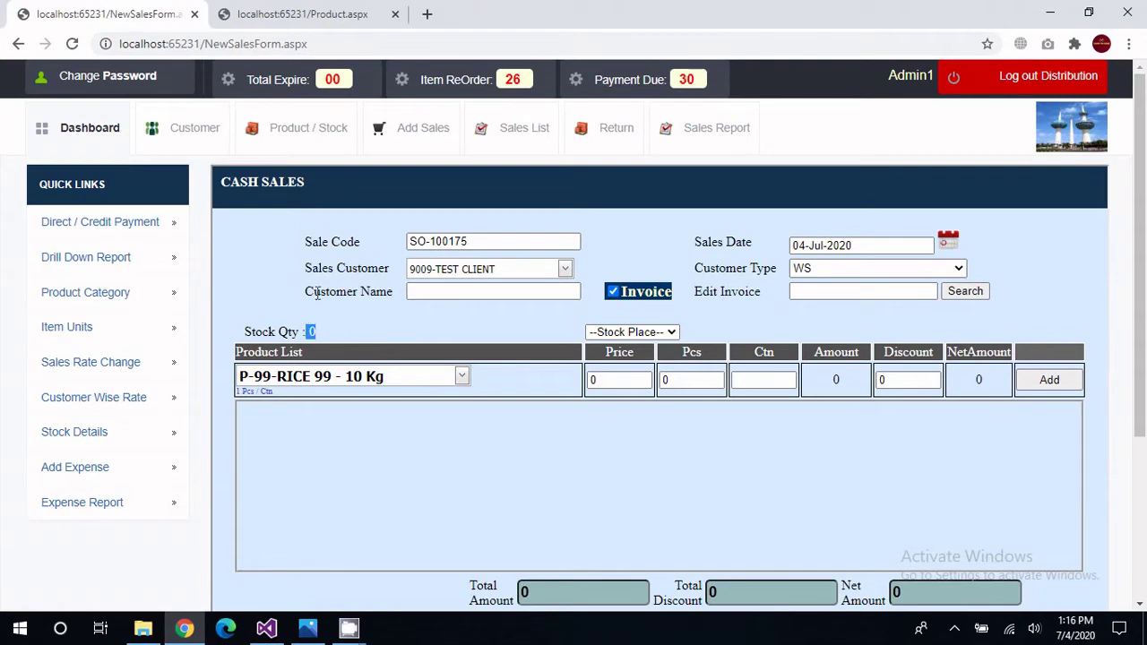
left_click(305, 16)
scroll(667, 361, "down", 1)
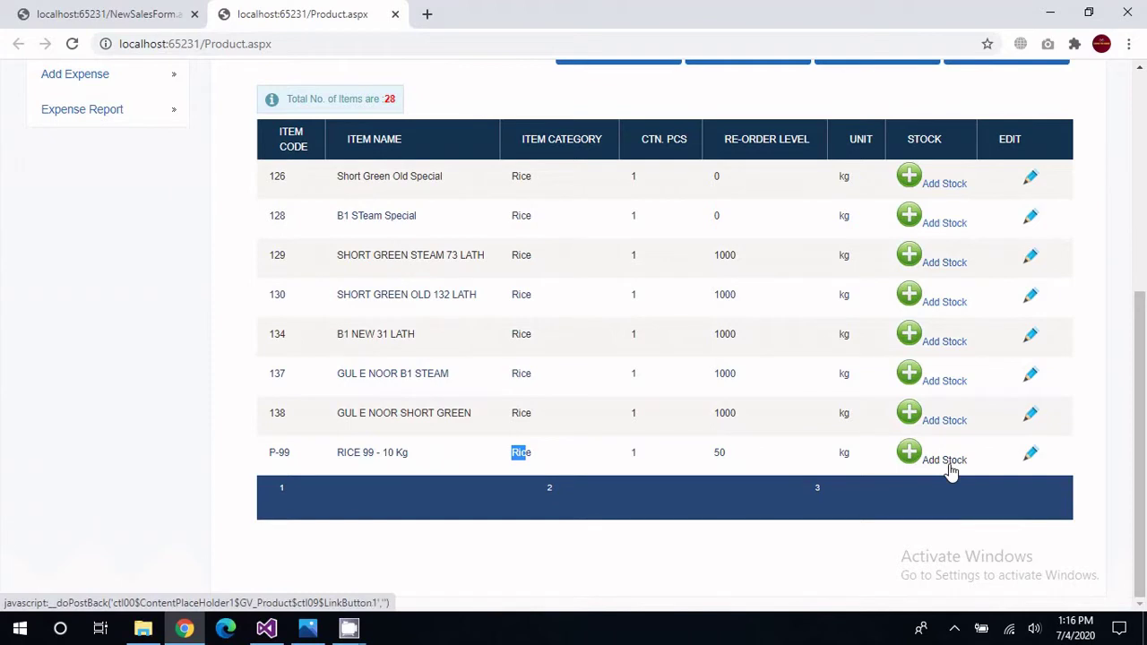
left_click(947, 464)
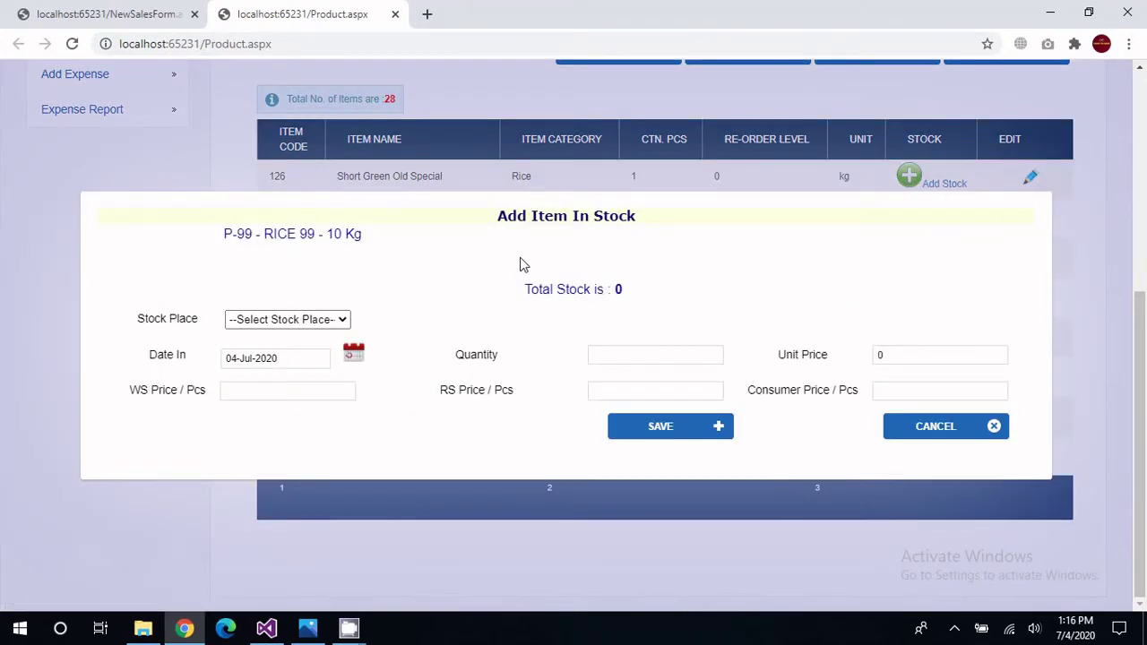
Set the stock place for the P-99 stock entry to Go Down.
left_click(336, 322)
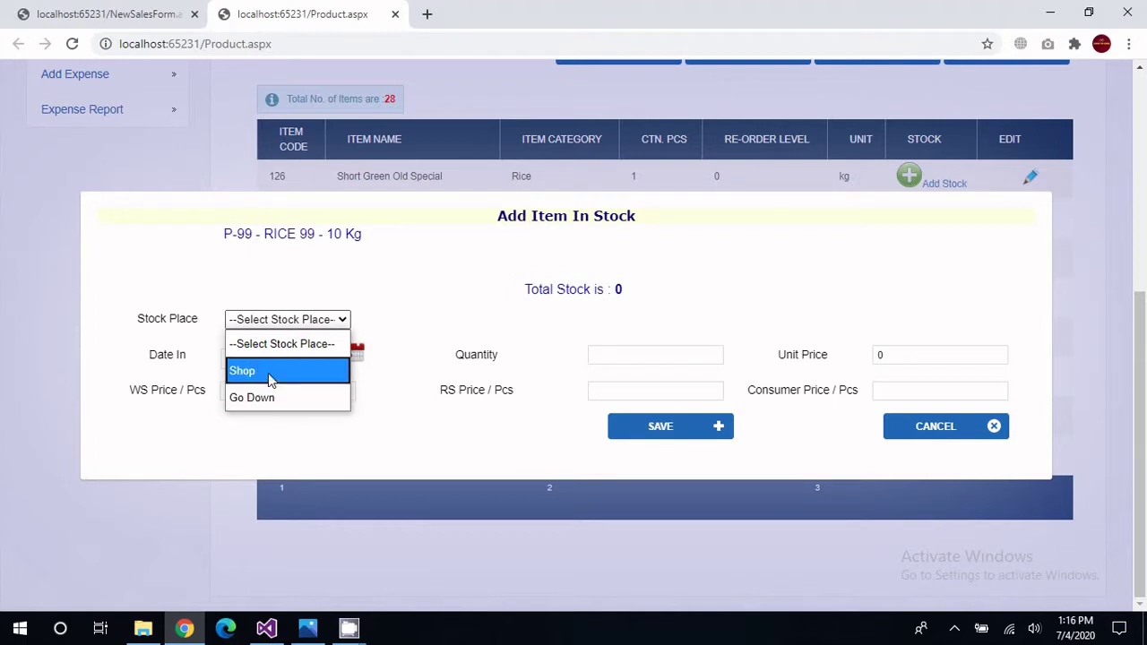
left_click(278, 402)
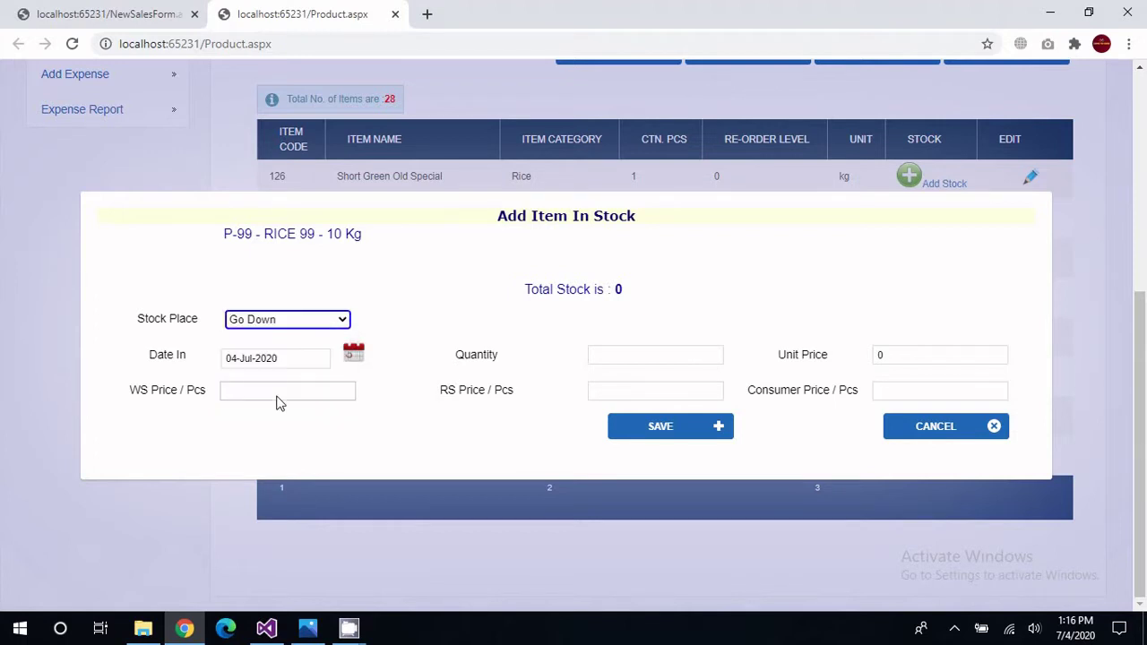
left_click(309, 324)
left_click(281, 381)
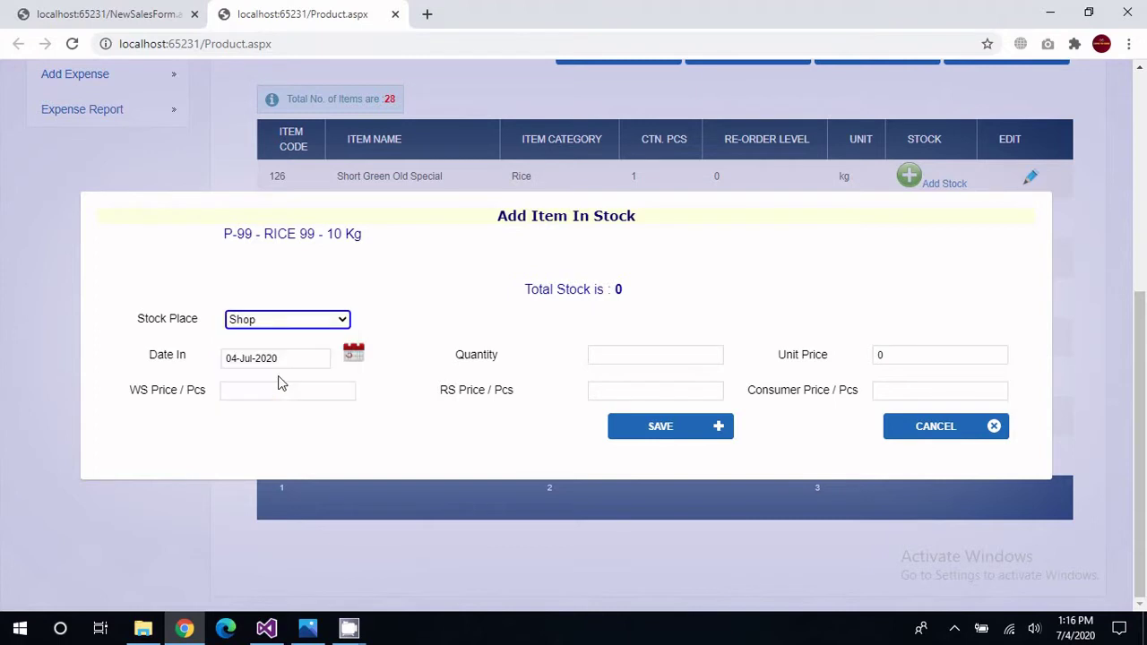
left_click(334, 320)
left_click(277, 394)
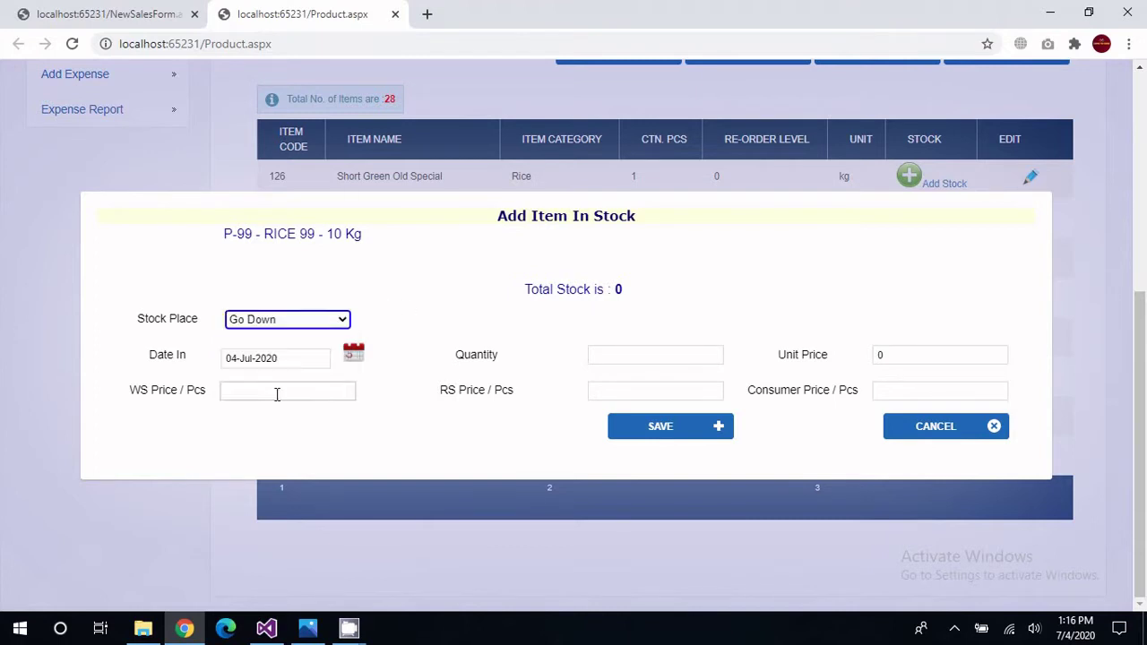
Enter a quantity of 100 and a unit price of 250 for the P-99 stock.
left_click(617, 356)
type("100")
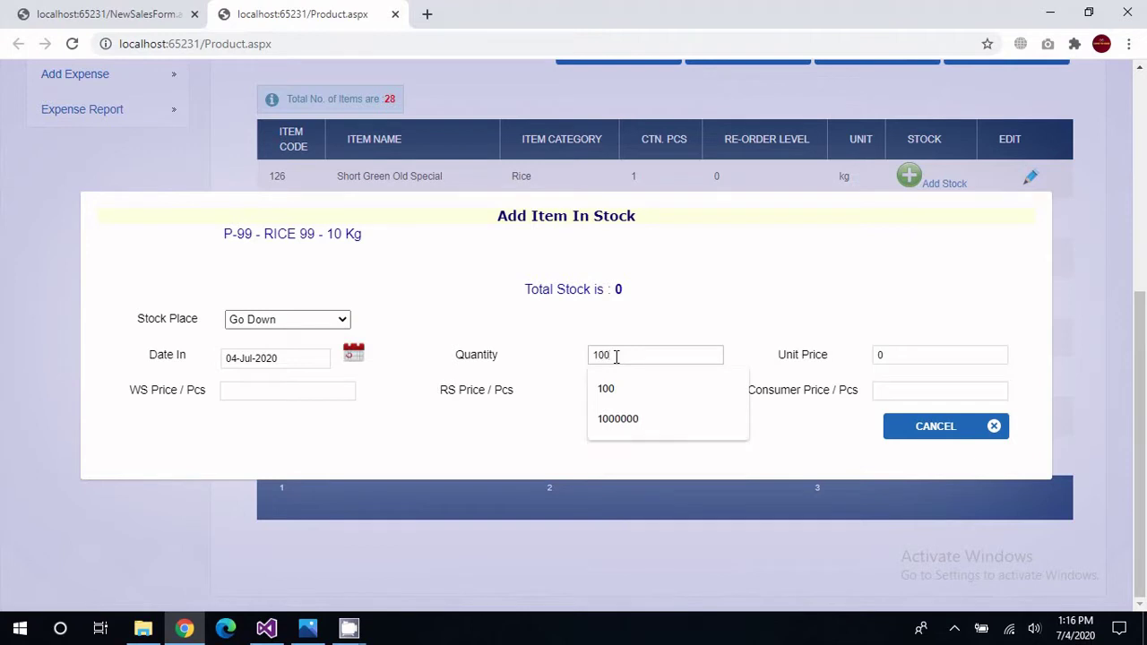
key("Tab")
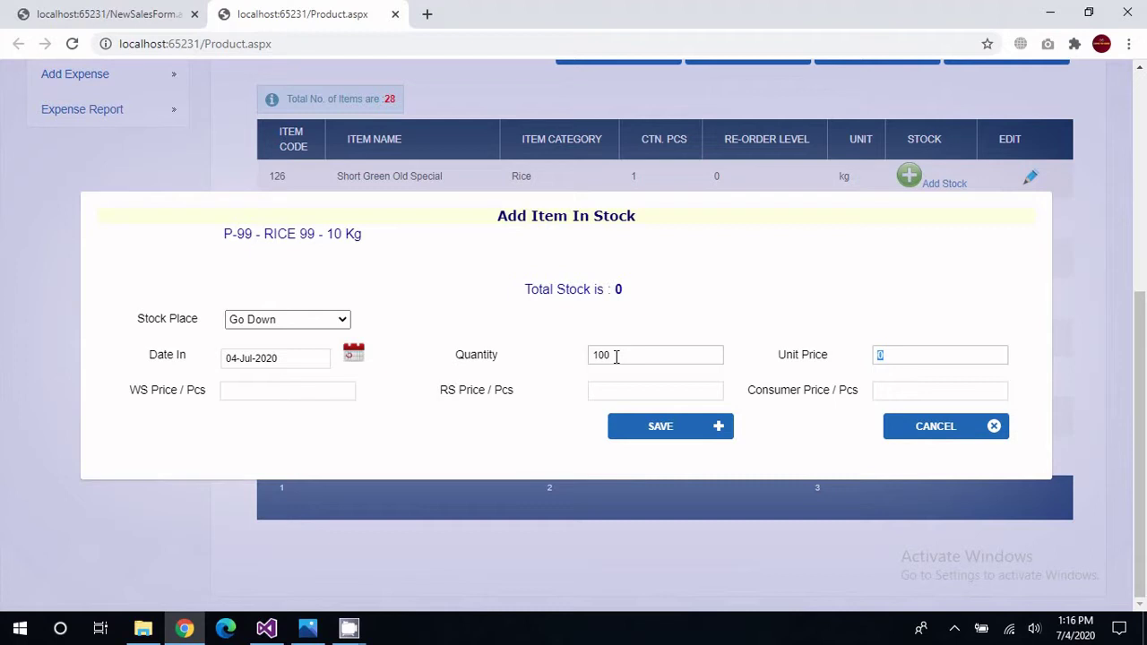
type("250")
key("Tab")
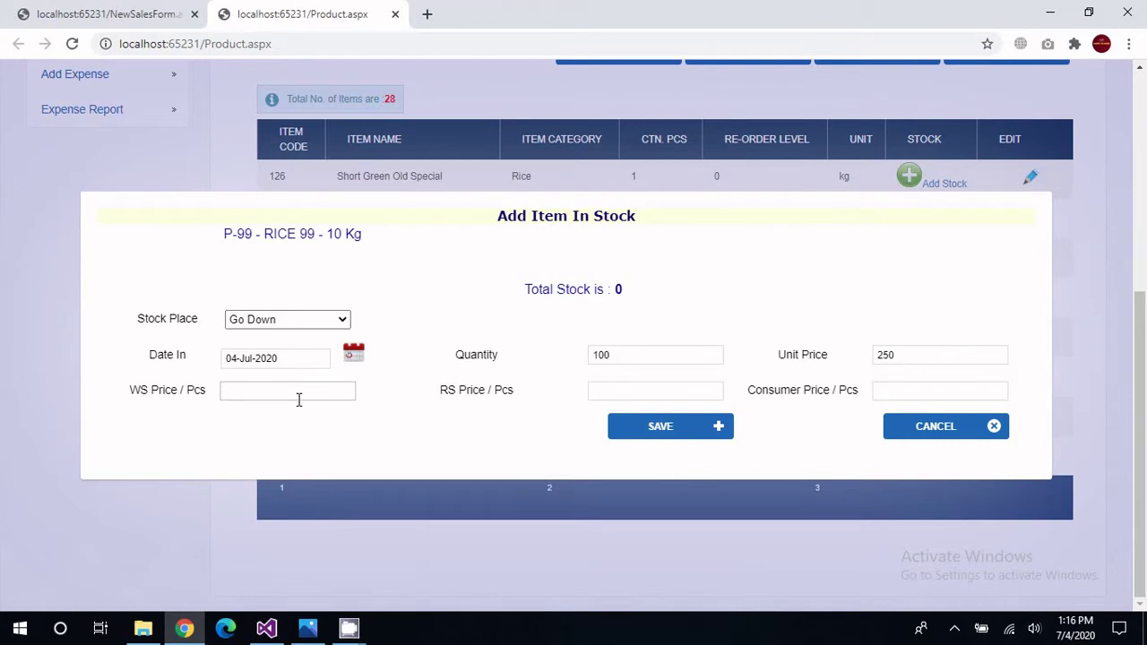
Set the WS price to 270, RS price to 280 and consumer price to 290, and save and close the stock entry.
type("270")
key("Tab")
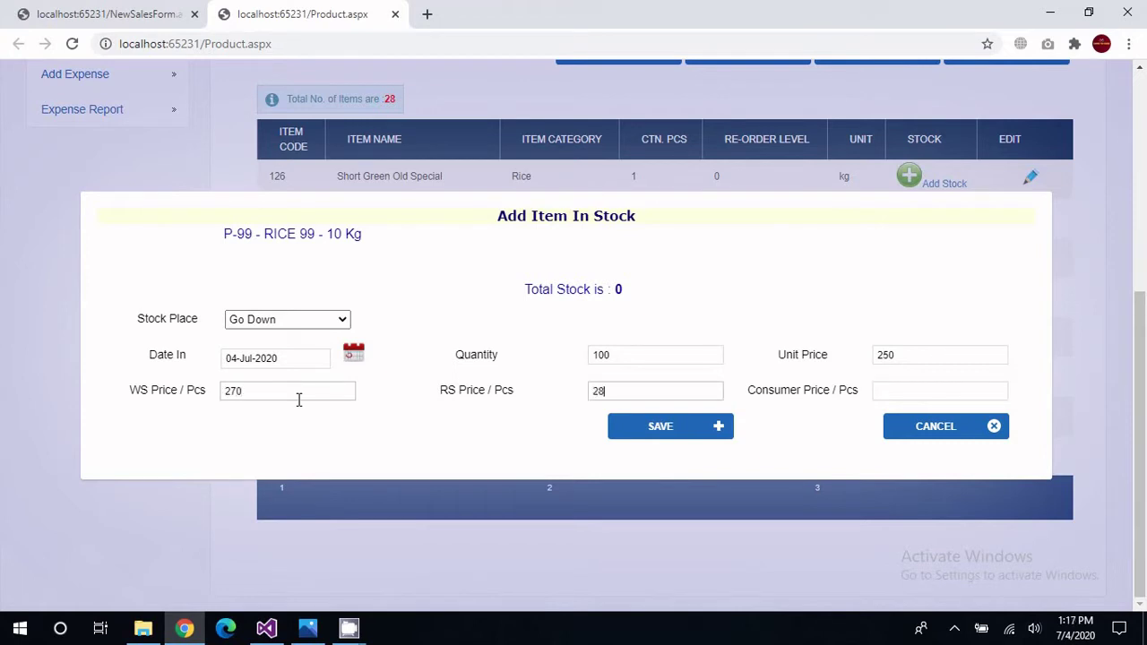
key("Tab")
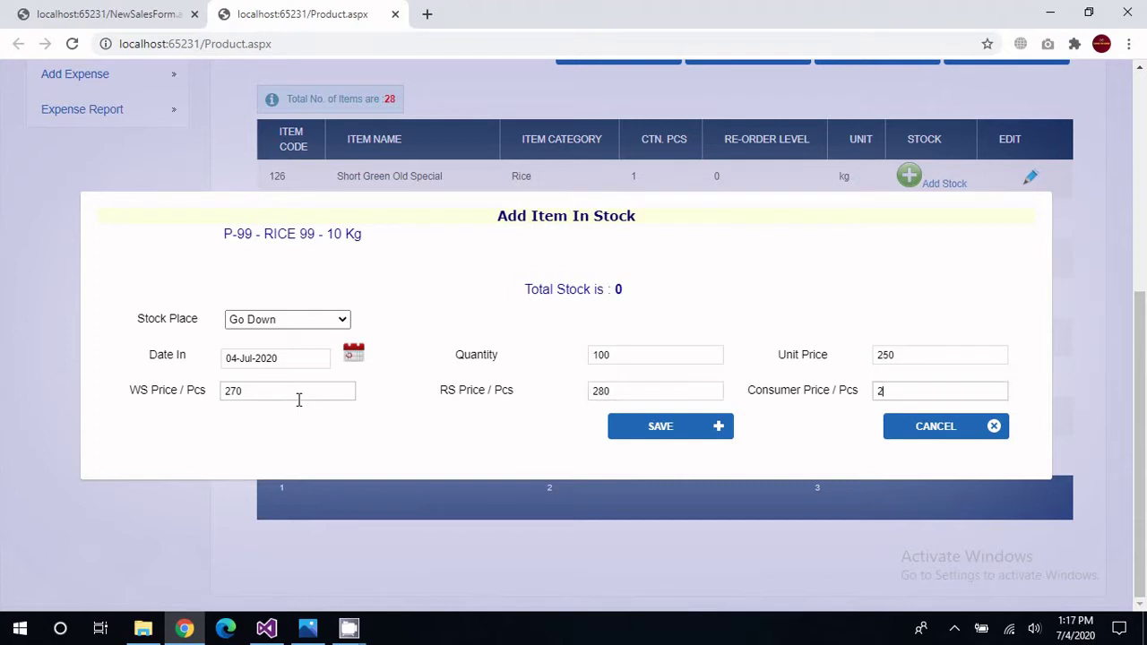
key("Tab")
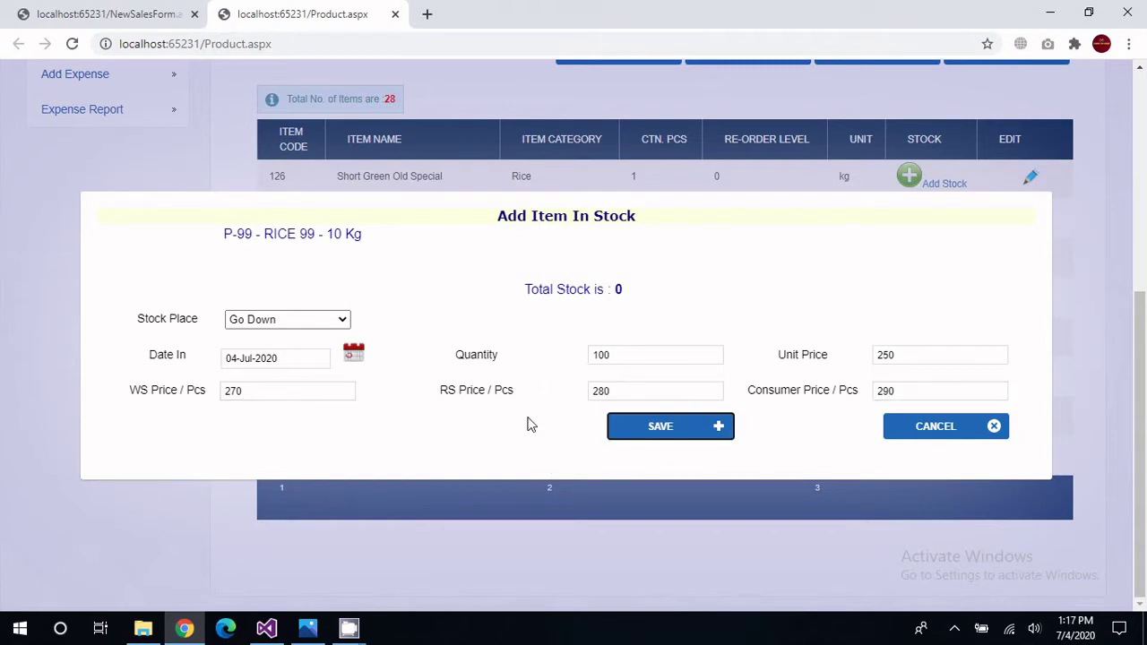
left_click(672, 436)
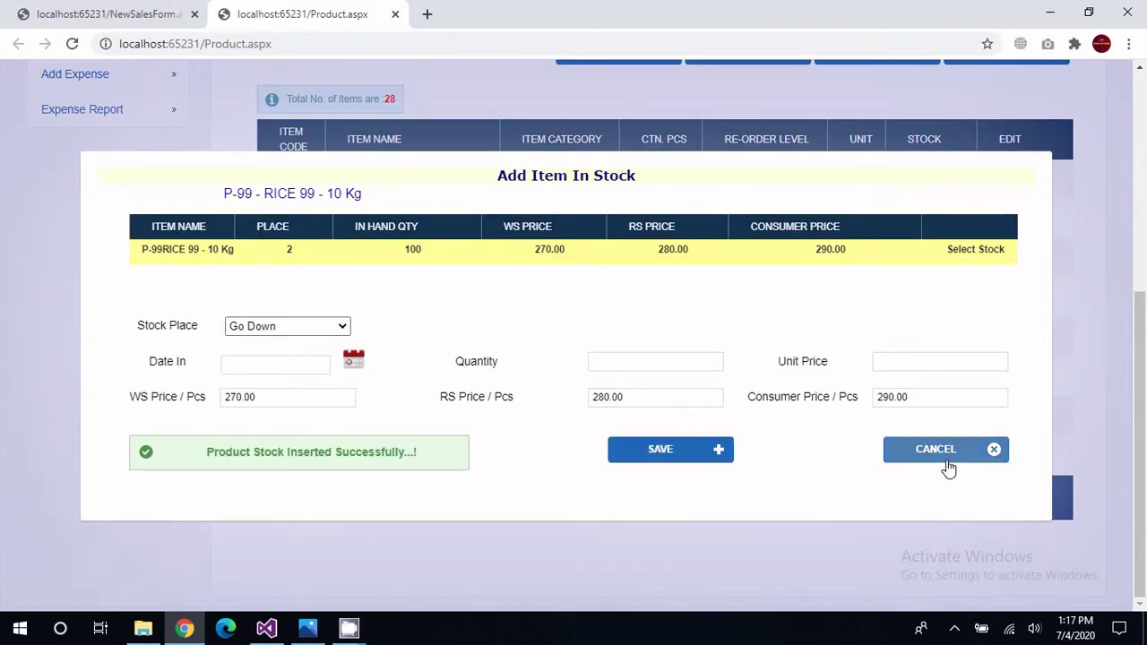
left_click(948, 457)
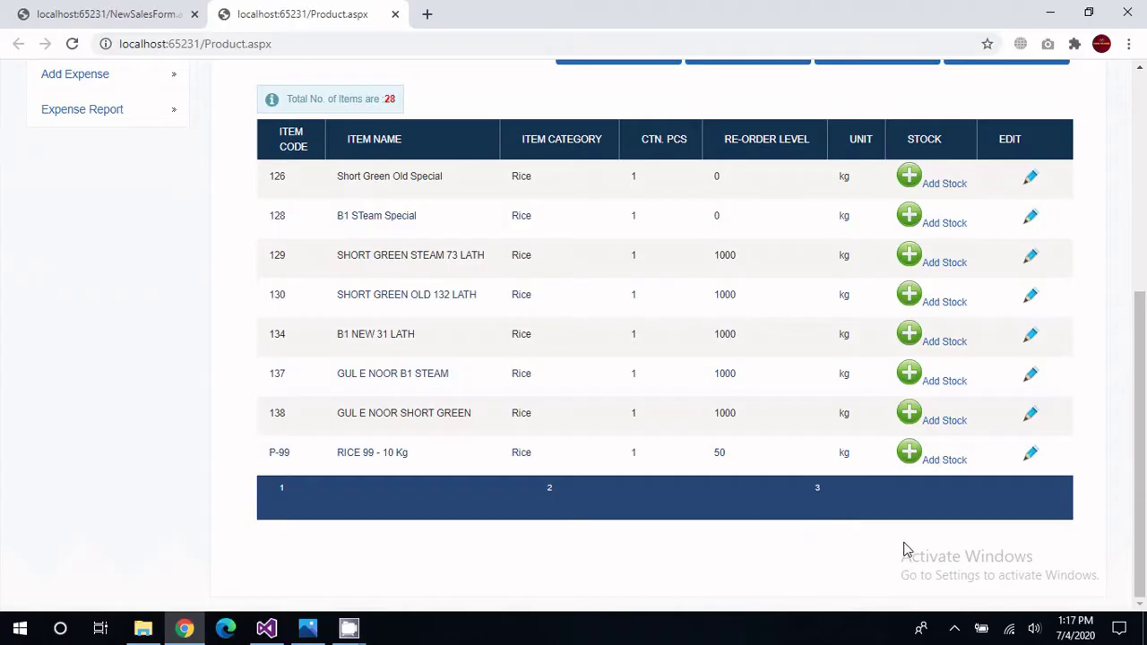
Reopen the P-99 stock entry to review its saved stock and stock place, and close it without changes.
left_click(946, 468)
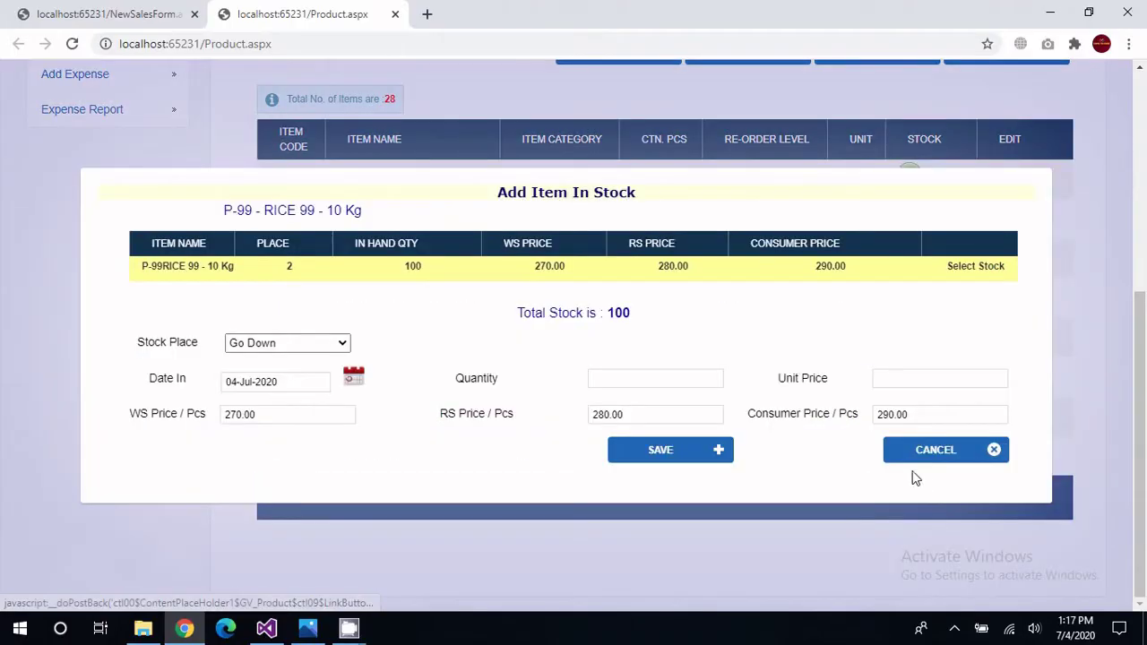
left_click(276, 345)
left_click(276, 345)
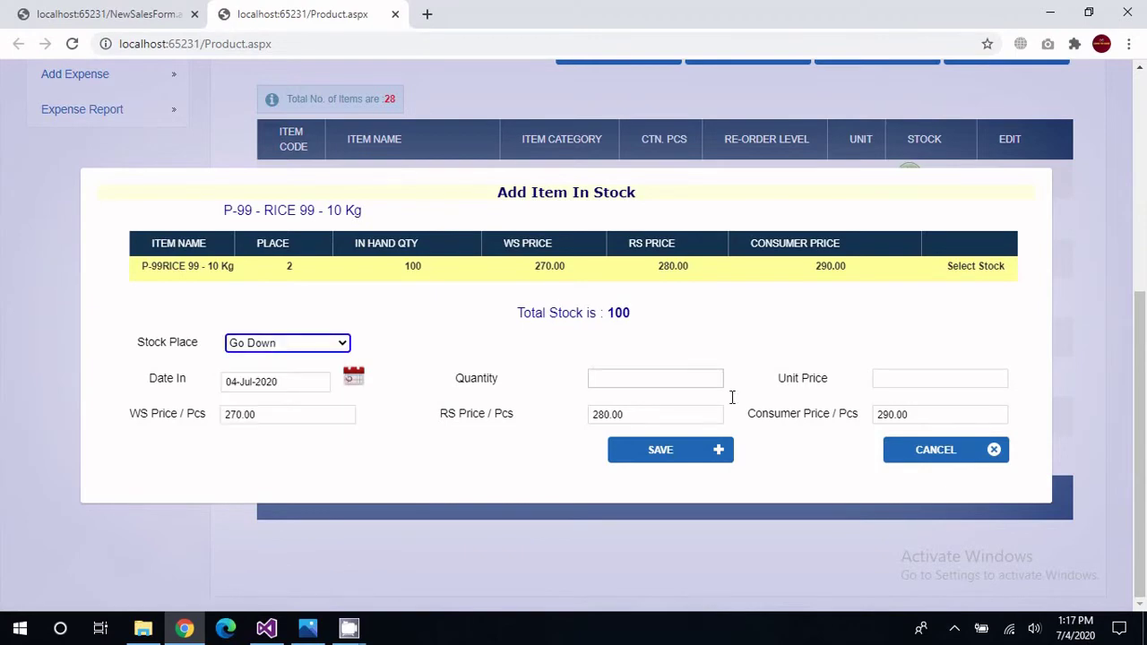
left_click(939, 467)
scroll(675, 271, "up", 4)
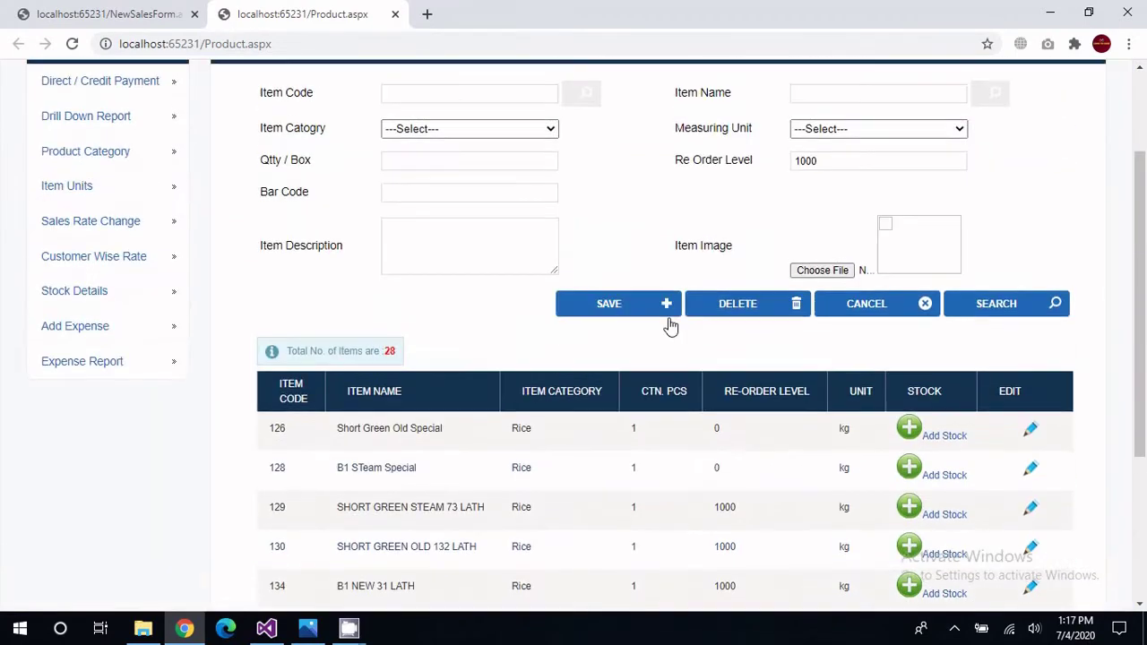
scroll(432, 121, "up", 1)
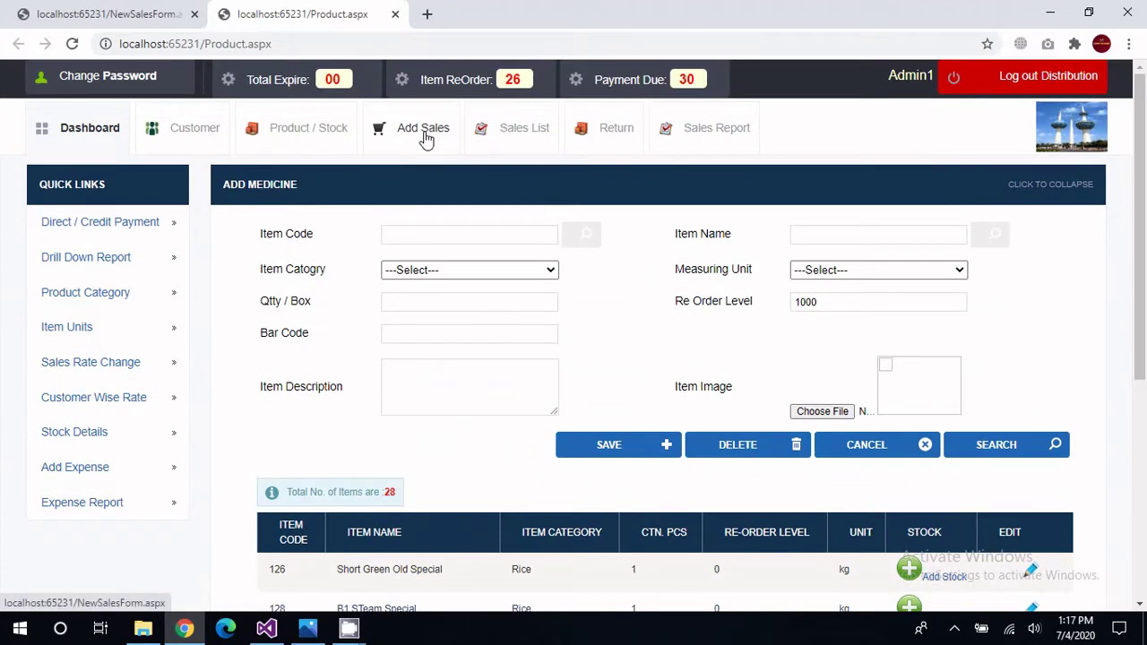
Return to the TEST CLIENT sale and reselect P-99-RICE 99 - 10 Kg to load its updated stock and price.
left_click(423, 134)
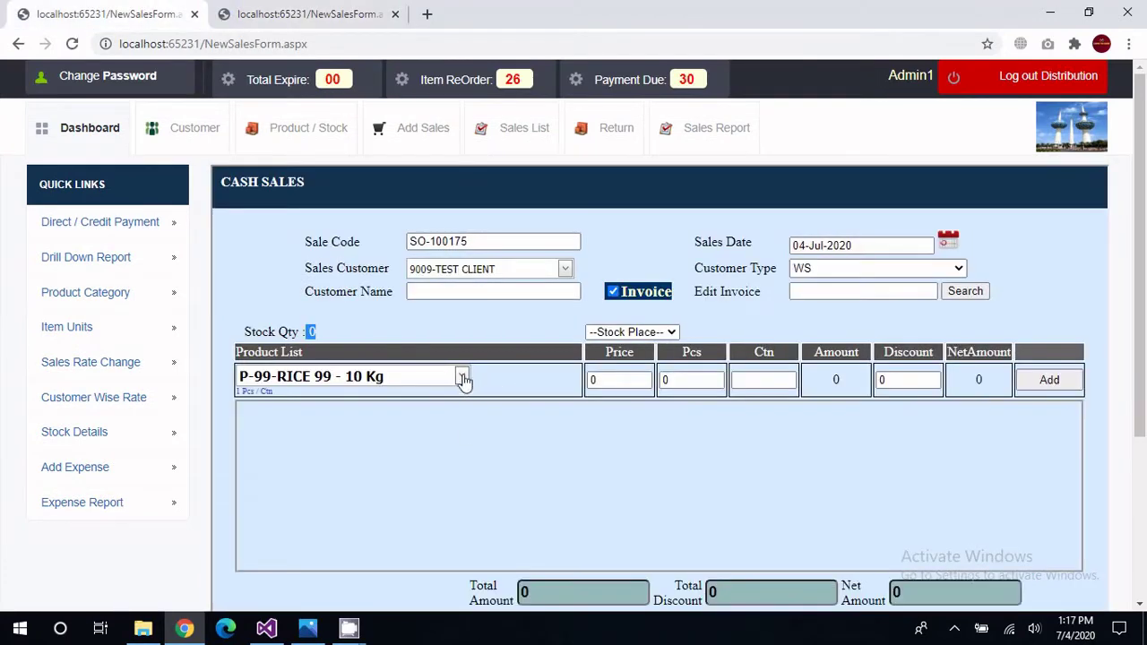
left_click(461, 377)
left_click(435, 507)
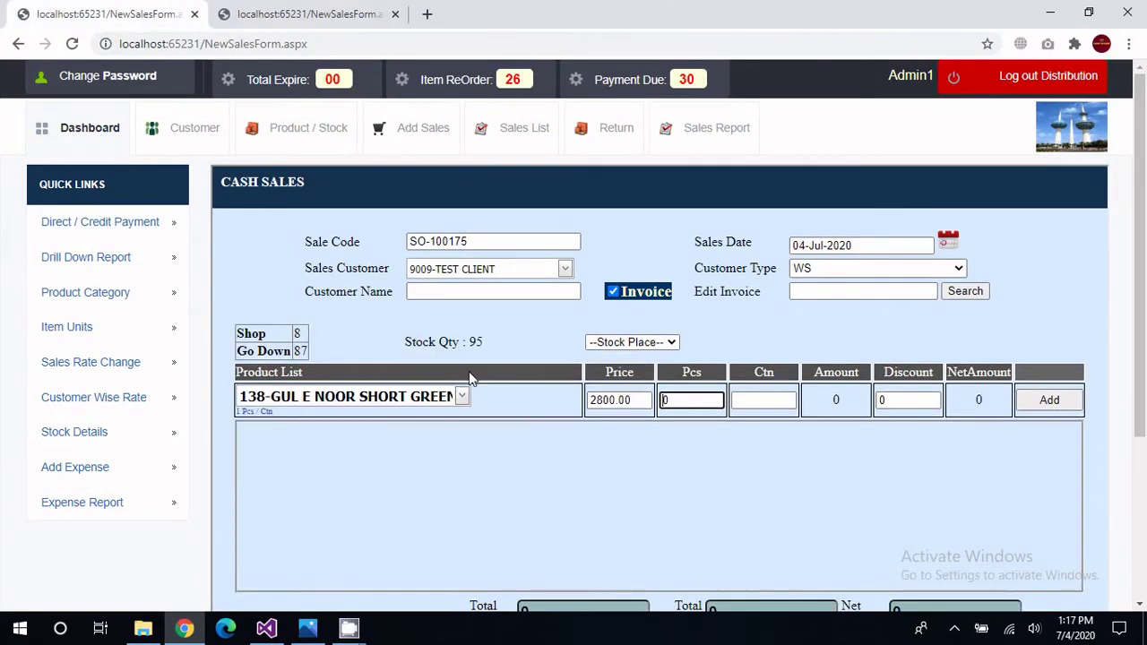
left_click(462, 398)
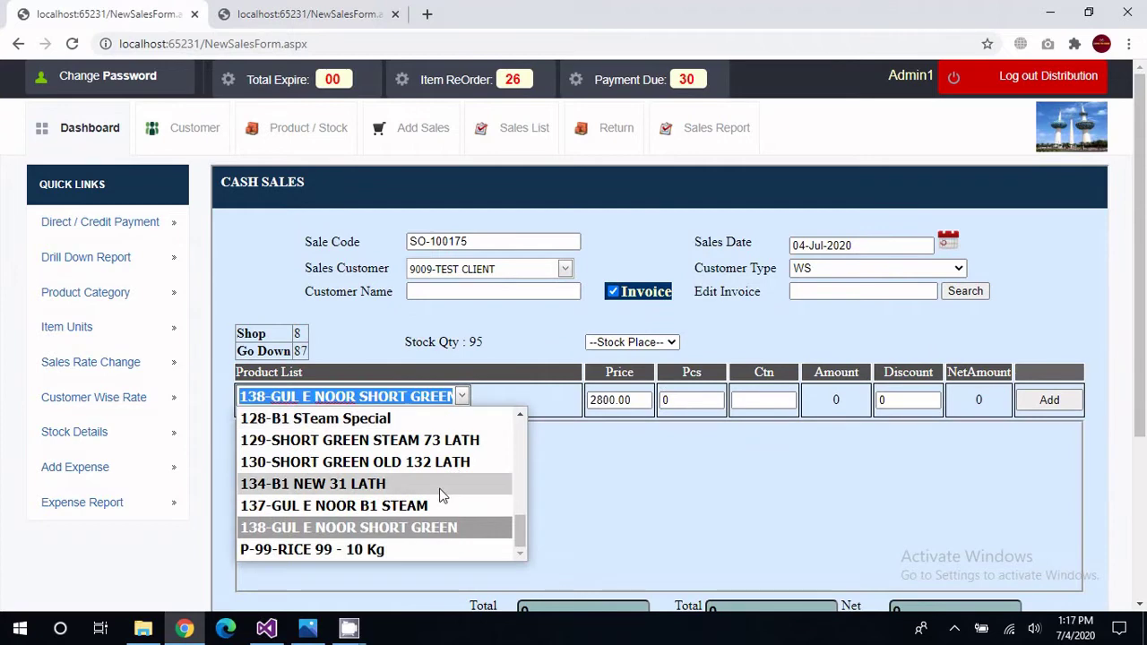
left_click(411, 548)
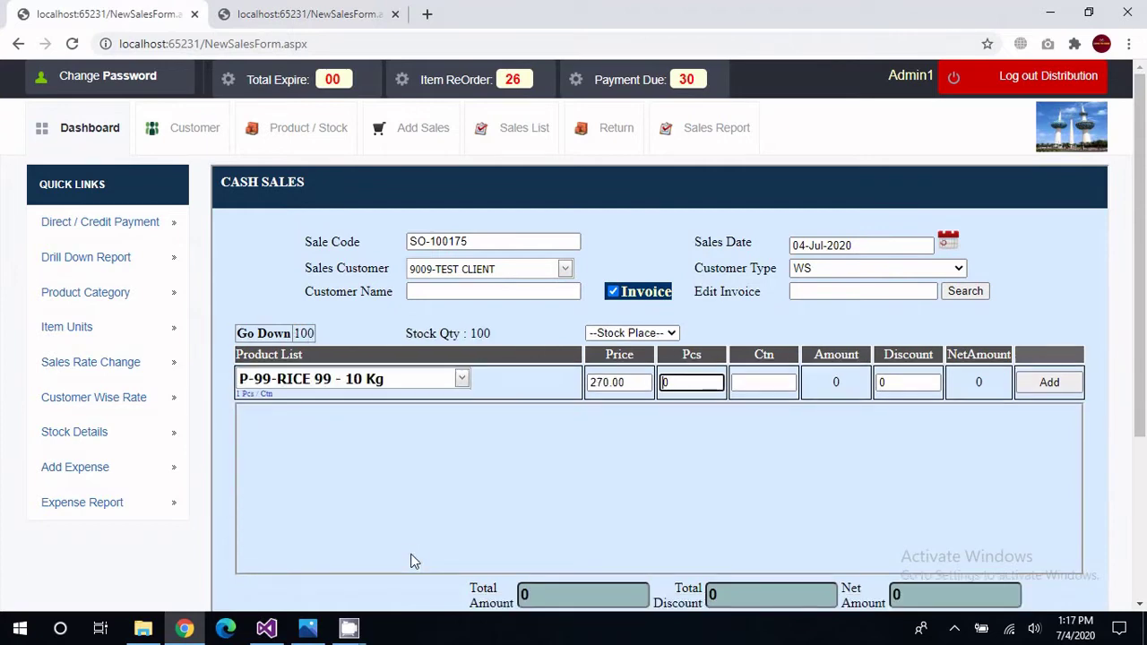
Check the product's available stock and set the sale's stock place to Go Down.
left_click(311, 335)
double_click(309, 333)
left_click(672, 336)
left_click(512, 330)
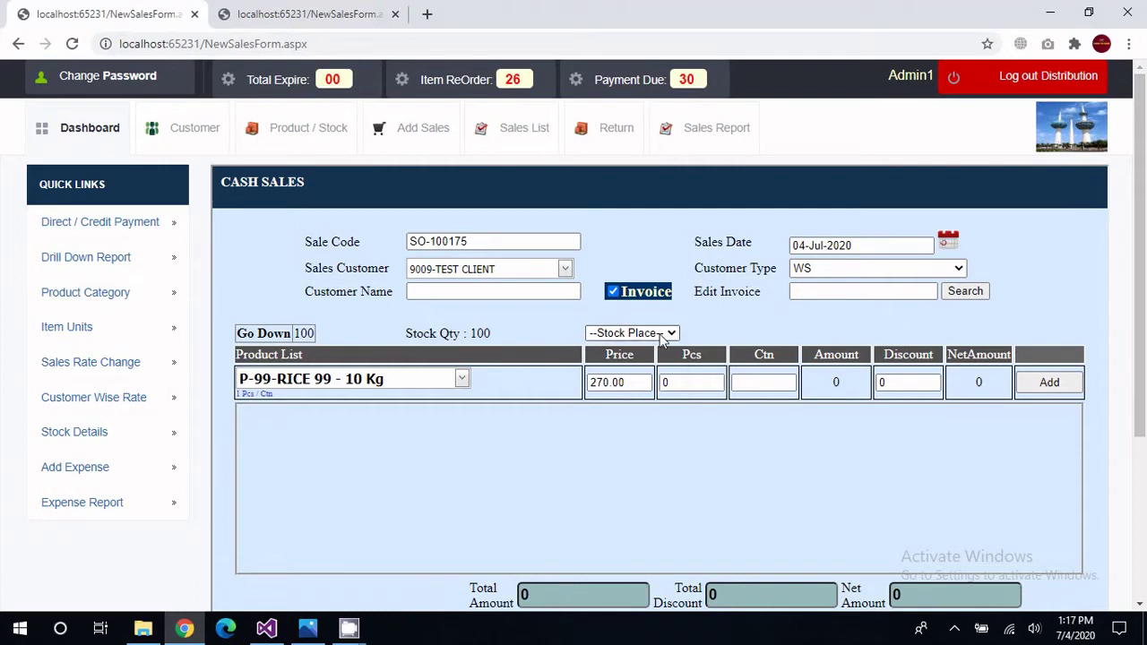
left_click(619, 332)
left_click(627, 411)
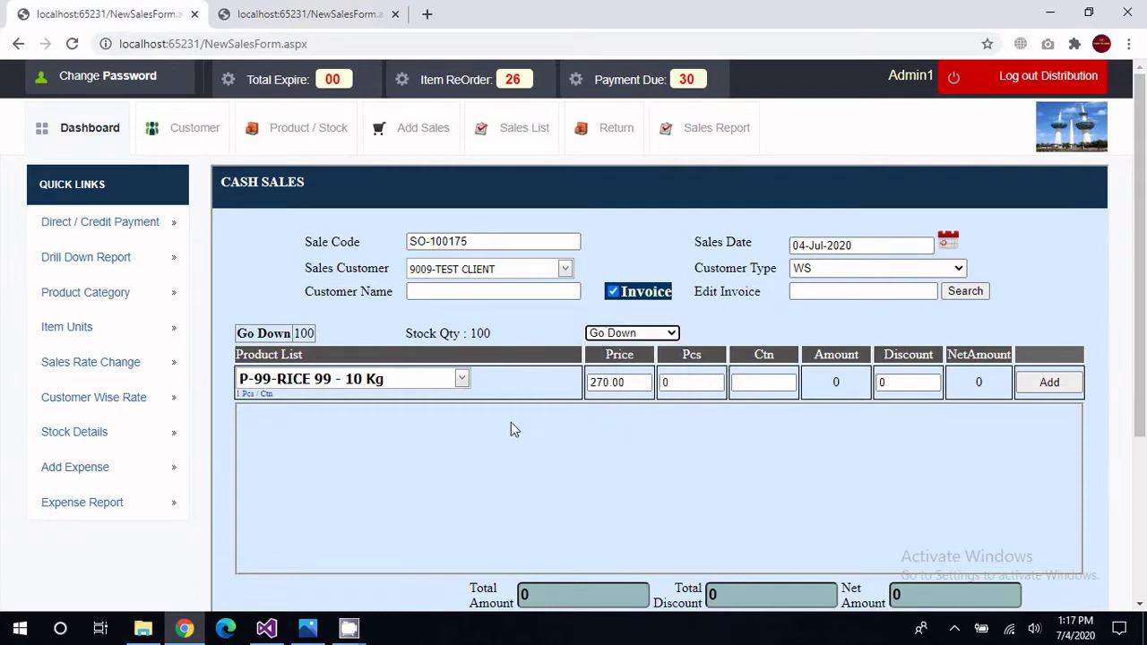
left_click(464, 384)
key("Tab")
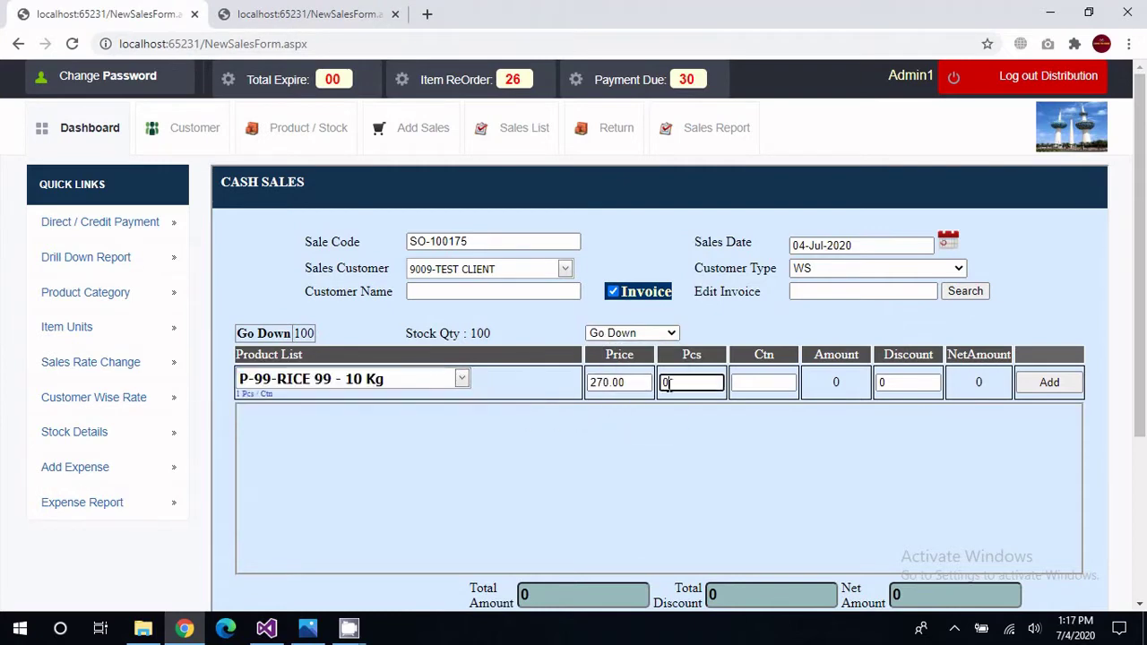
Open the Product / Stock page in a separate browser tab and close the spare blank sales form.
left_click(341, 16)
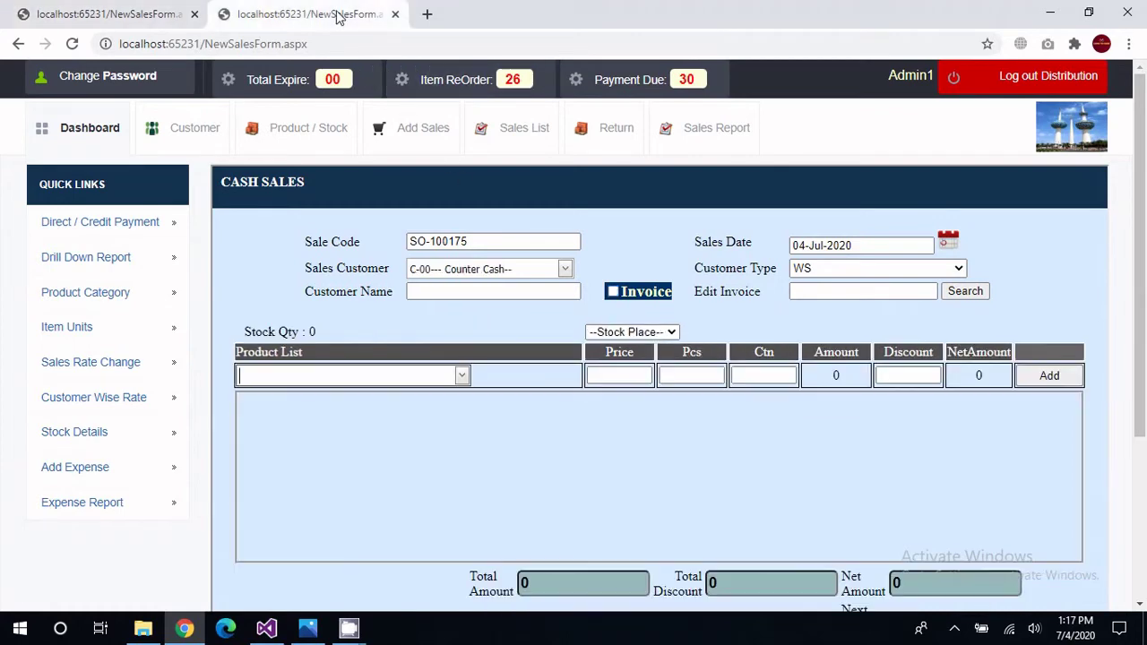
left_click(161, 14)
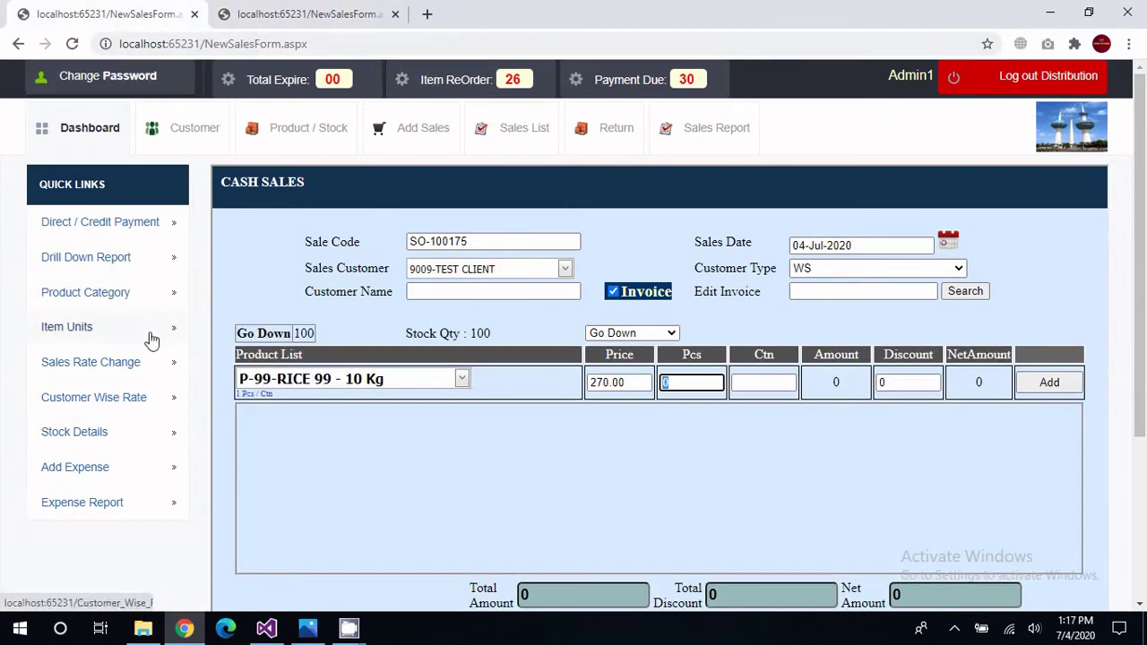
left_click(302, 13)
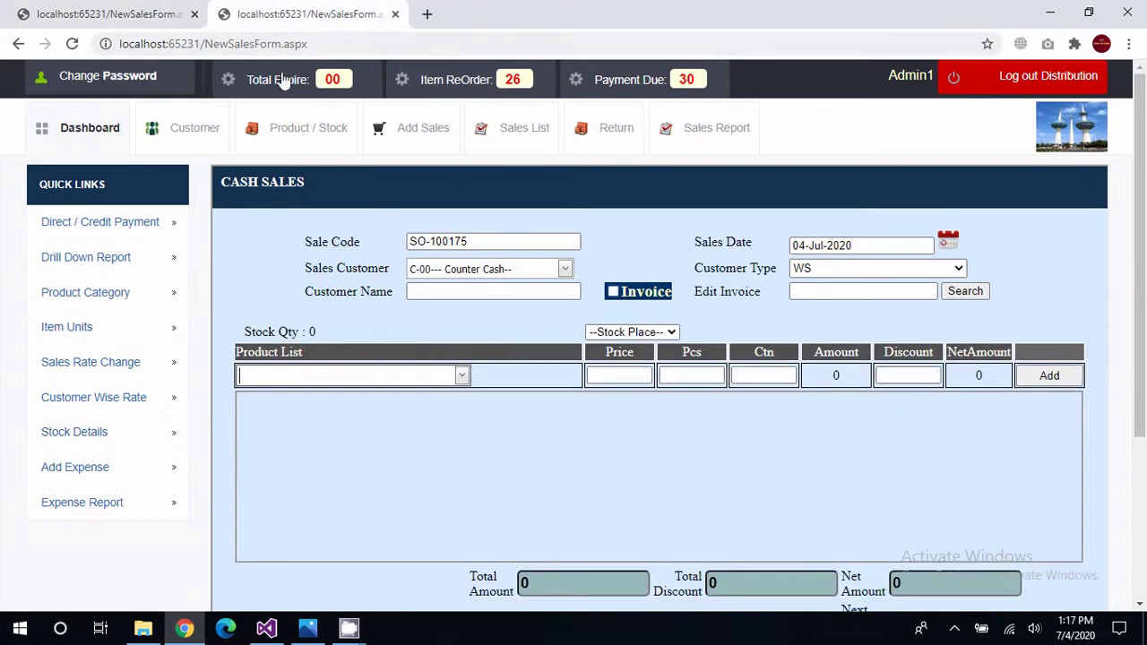
right_click(304, 133)
left_click(376, 146)
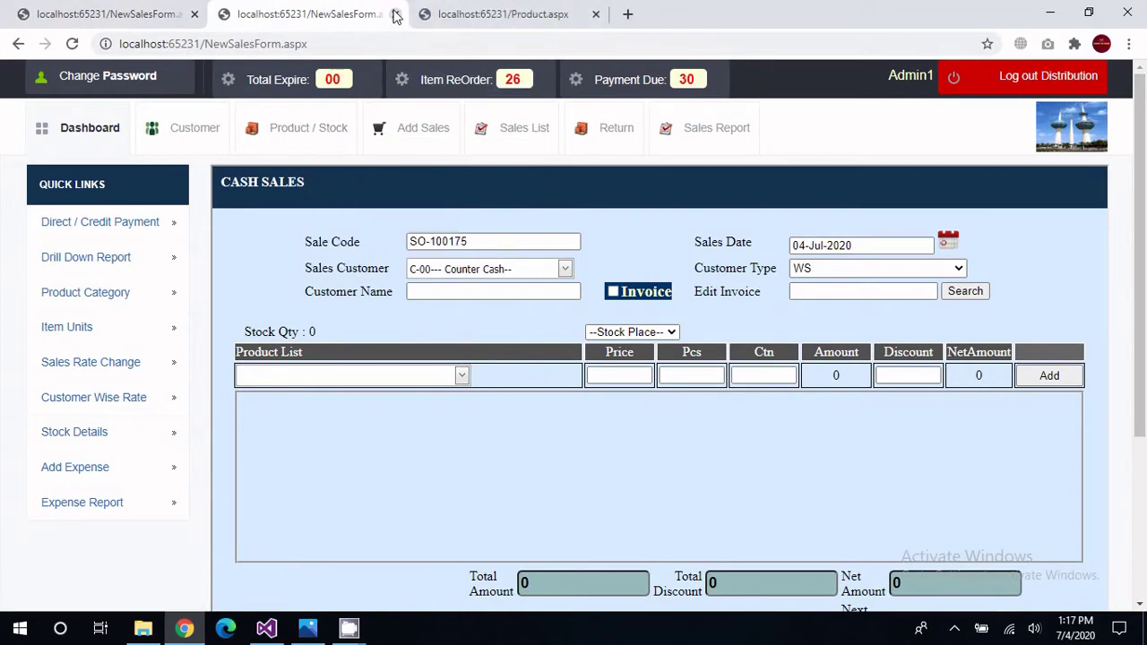
left_click(395, 13)
Open the stock entry for item P-99, RICE 99 - 10 Kg, on page 3 of the item list.
scroll(690, 358, "down", 5)
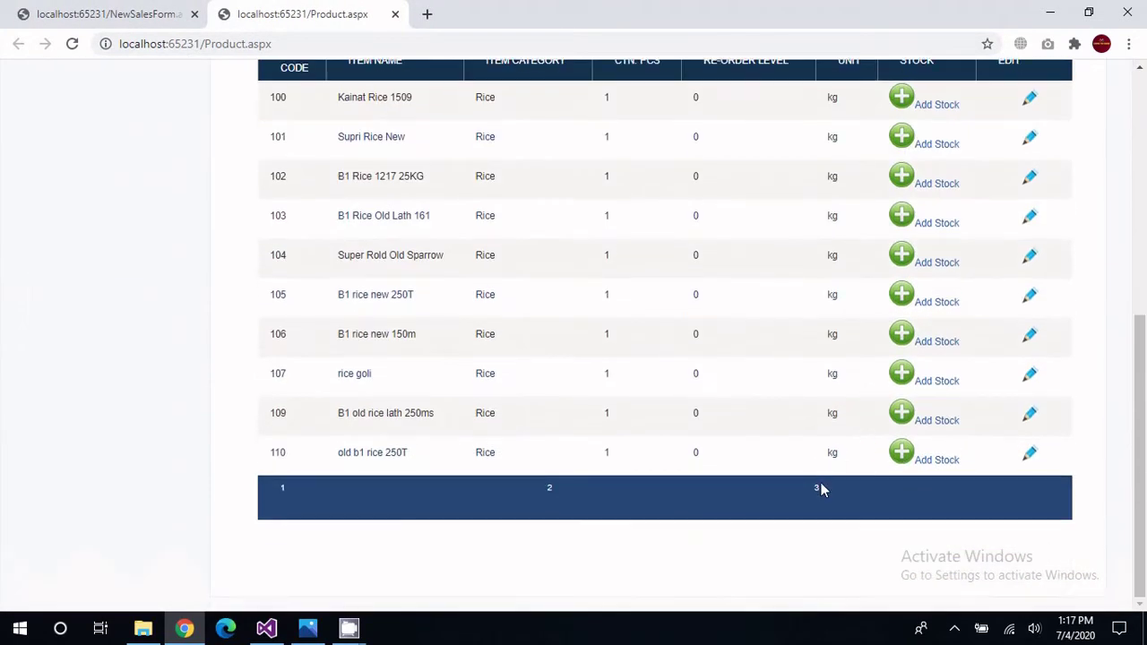
left_click(818, 490)
scroll(887, 490, "up", 2)
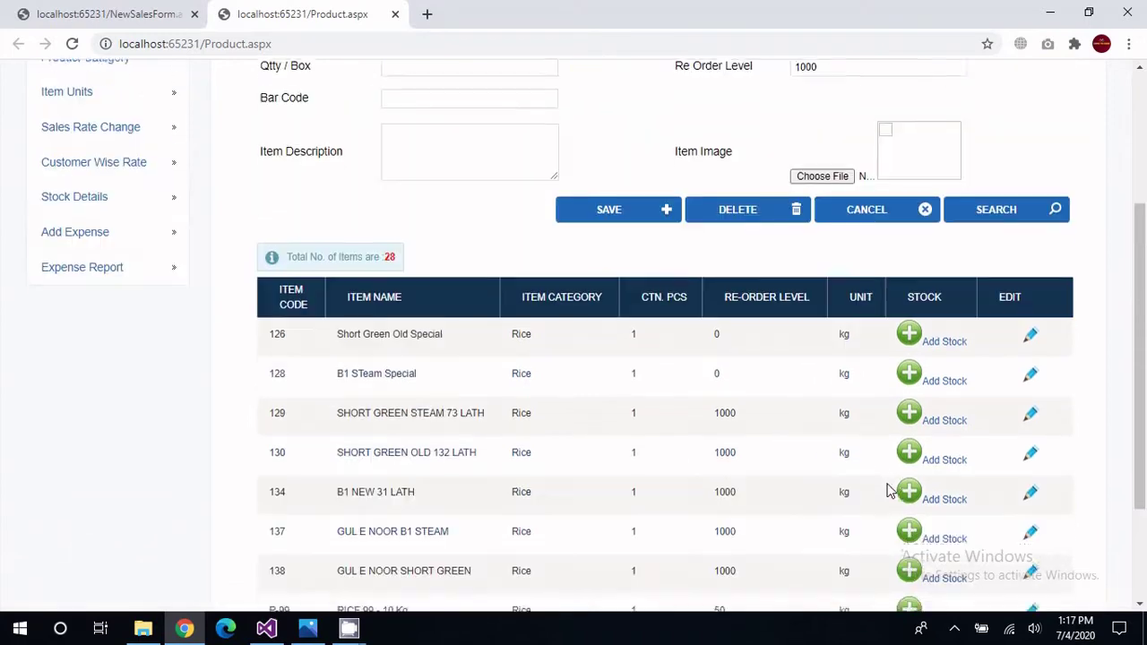
scroll(887, 490, "down", 2)
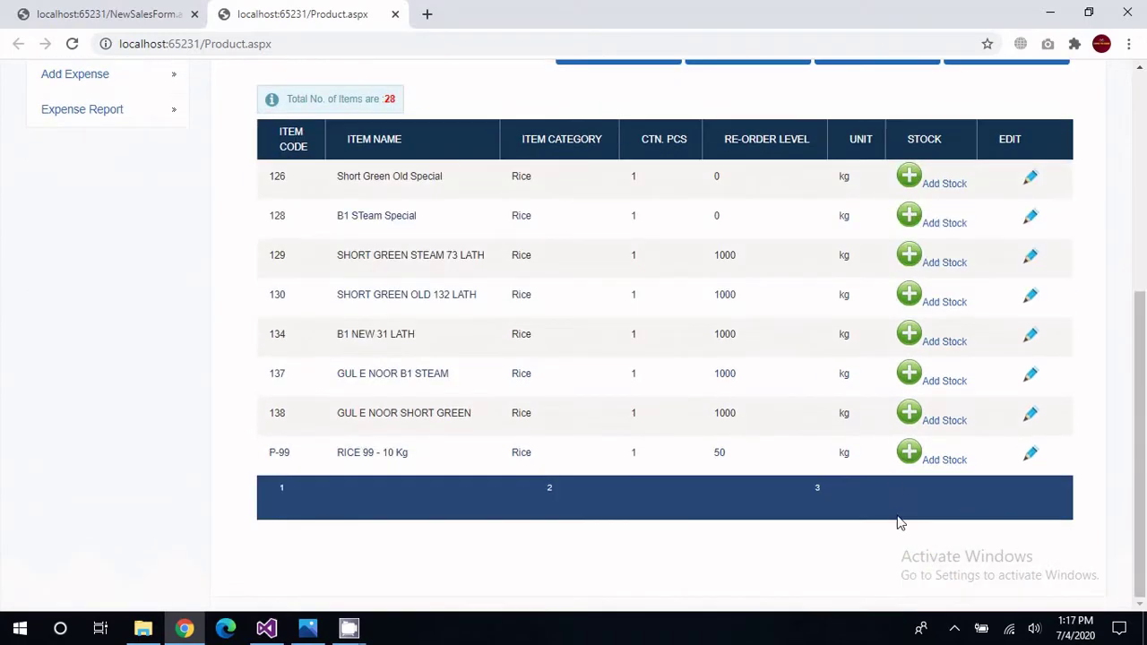
left_click(954, 468)
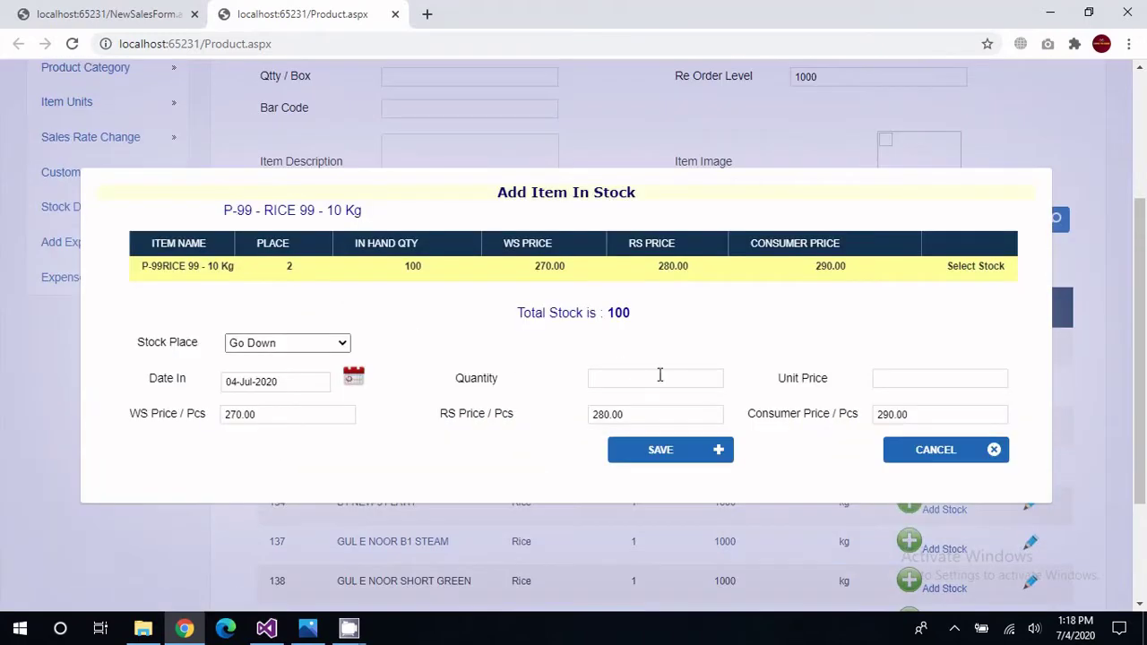
Add P-99 stock at the Shop stock place with quantity 50 and unit price 250, and save it.
left_click(345, 342)
left_click(312, 391)
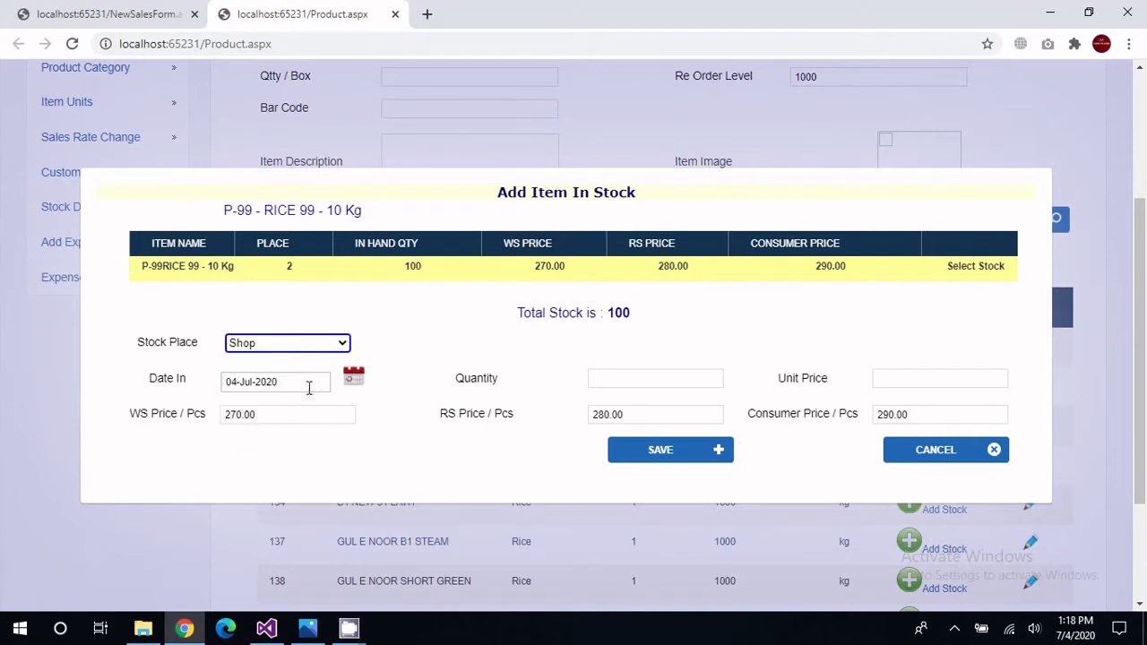
left_click(618, 382)
type("50")
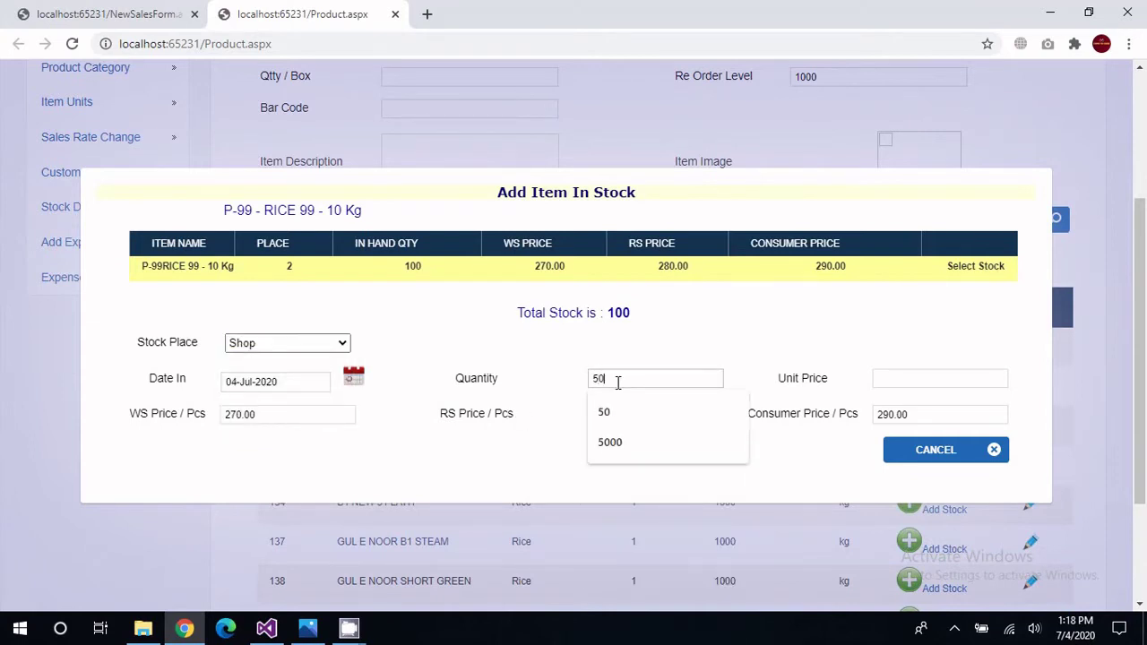
key("Tab")
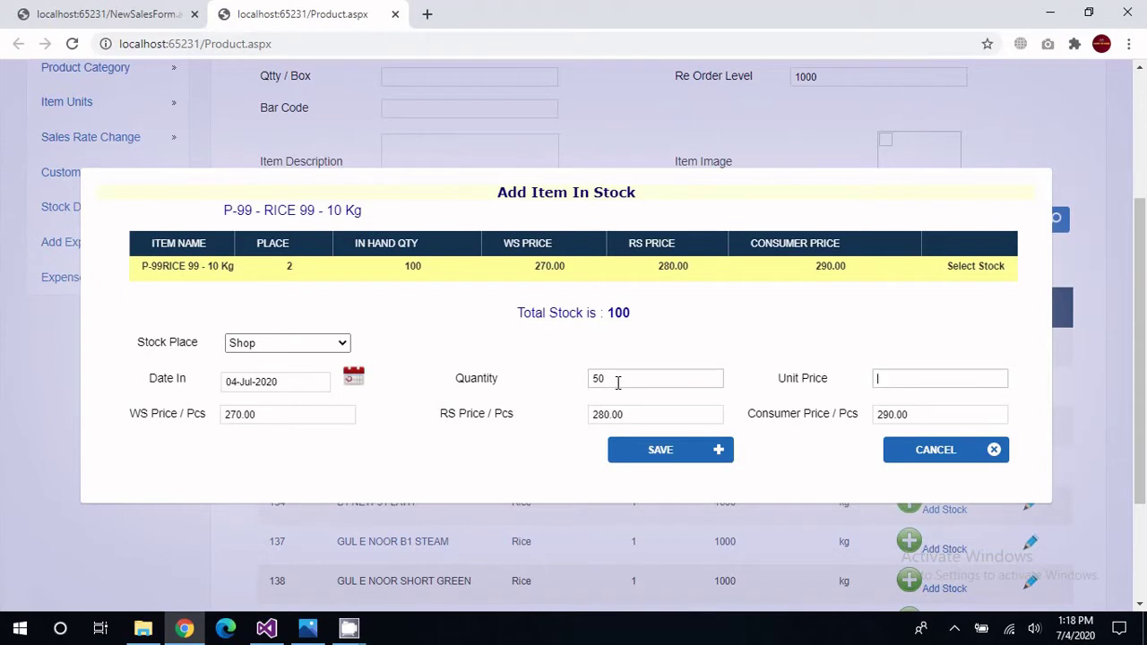
type("250")
key("Tab")
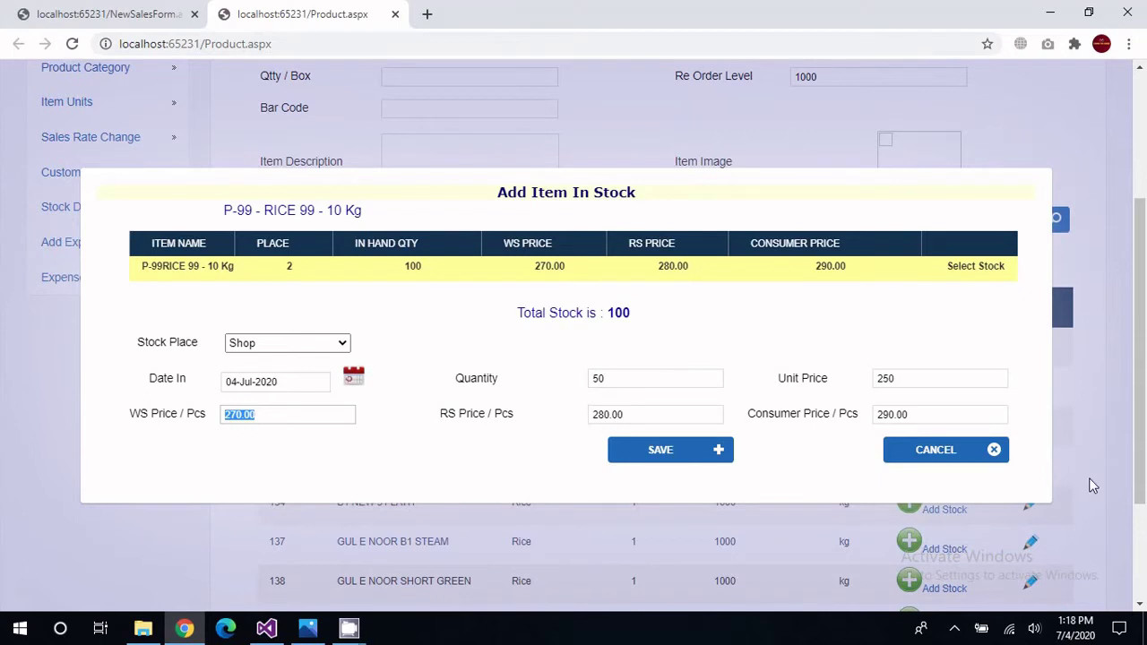
left_click(685, 459)
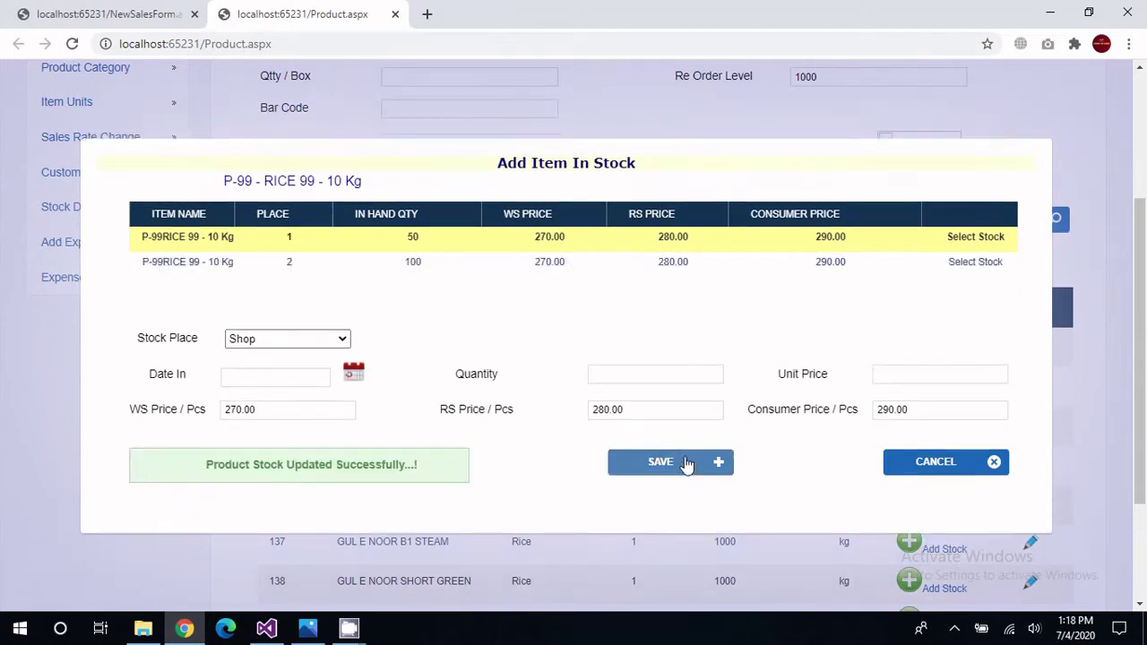
Compare the place codes of the two P-99 stock rows and close the stock entry.
double_click(291, 235)
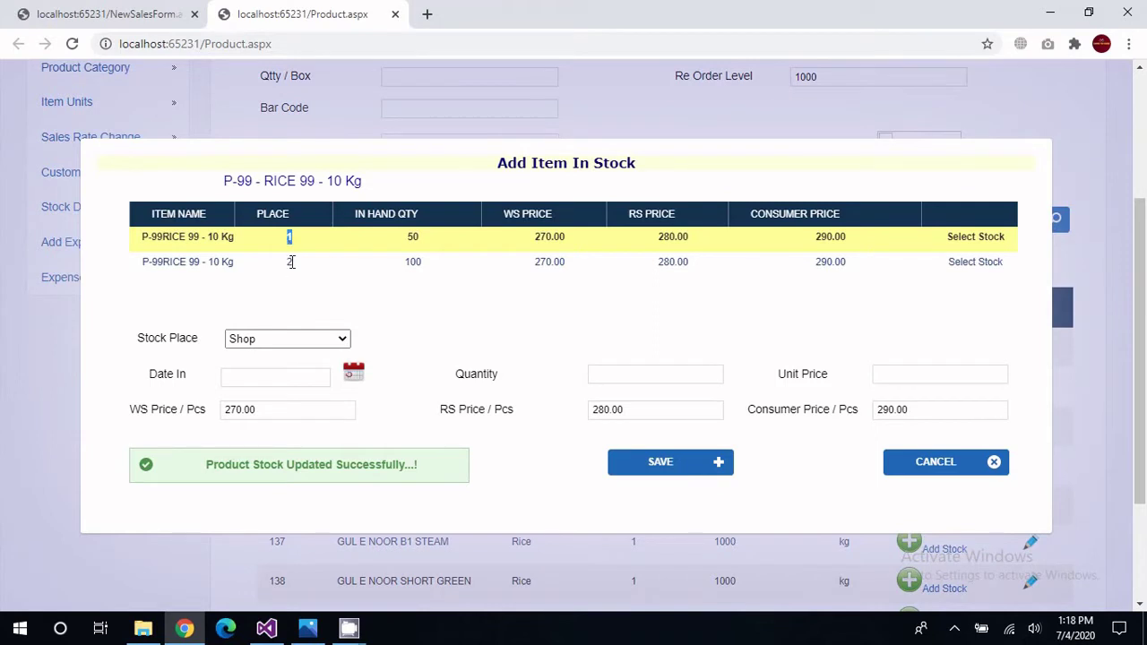
double_click(288, 261)
double_click(289, 236)
double_click(288, 262)
left_click(943, 473)
scroll(753, 435, "up", 3)
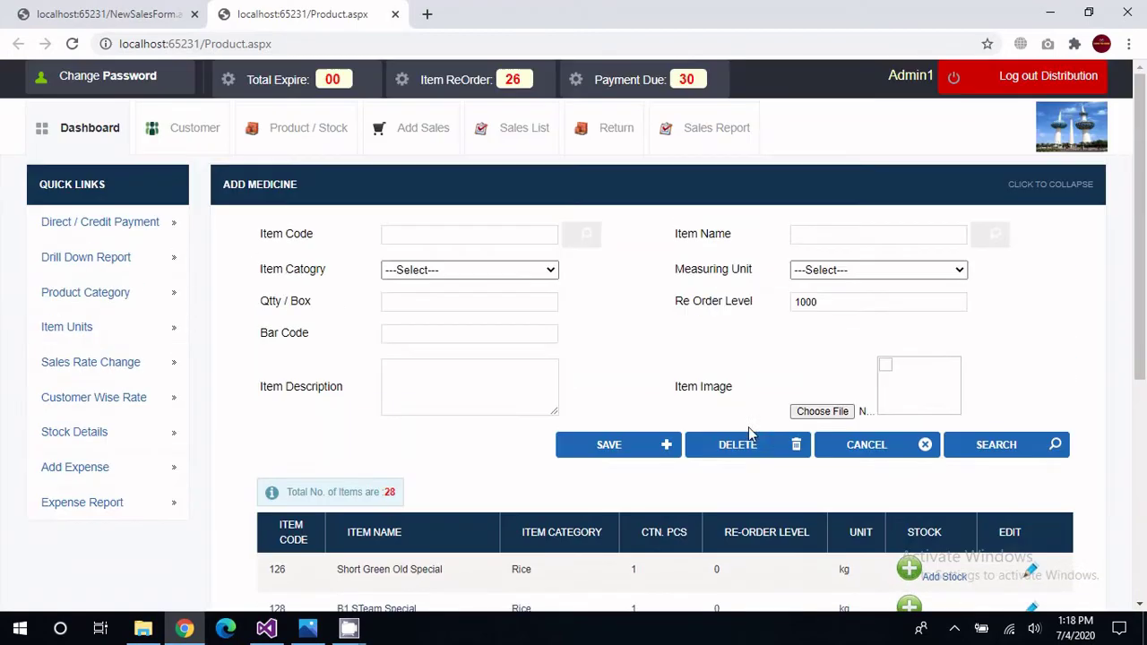
Return to the sales form, reload it and select 9009-TEST CLIENT as the sales customer.
left_click(107, 21)
left_click(568, 43)
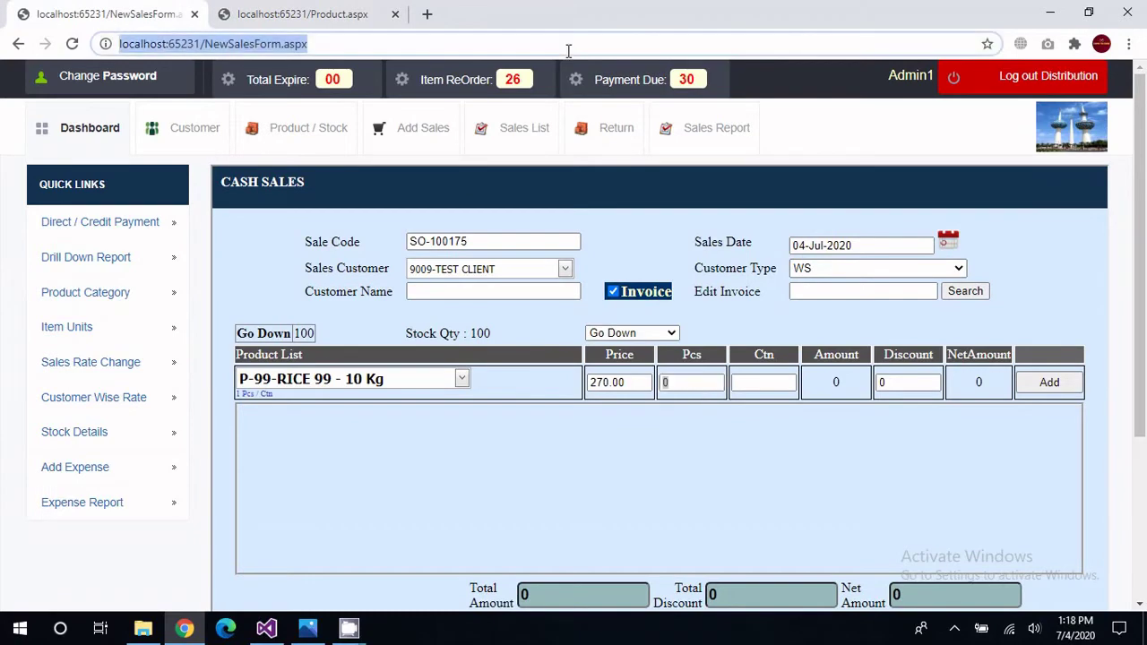
key("Return")
left_click(565, 269)
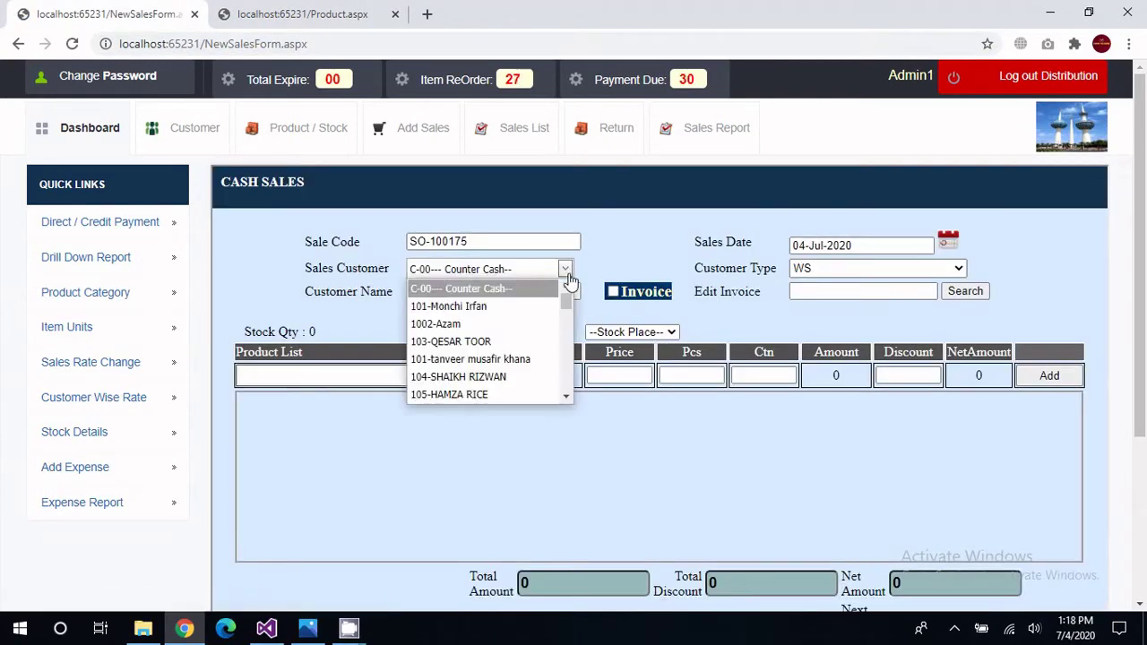
left_click_drag(568, 300, 564, 386)
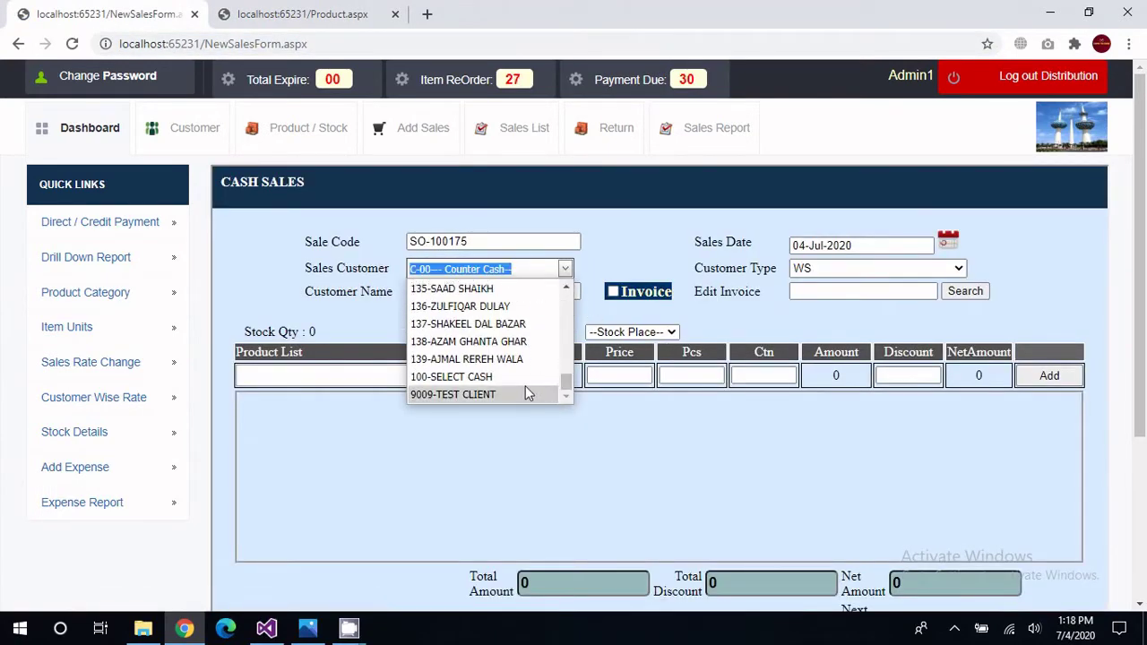
left_click(518, 396)
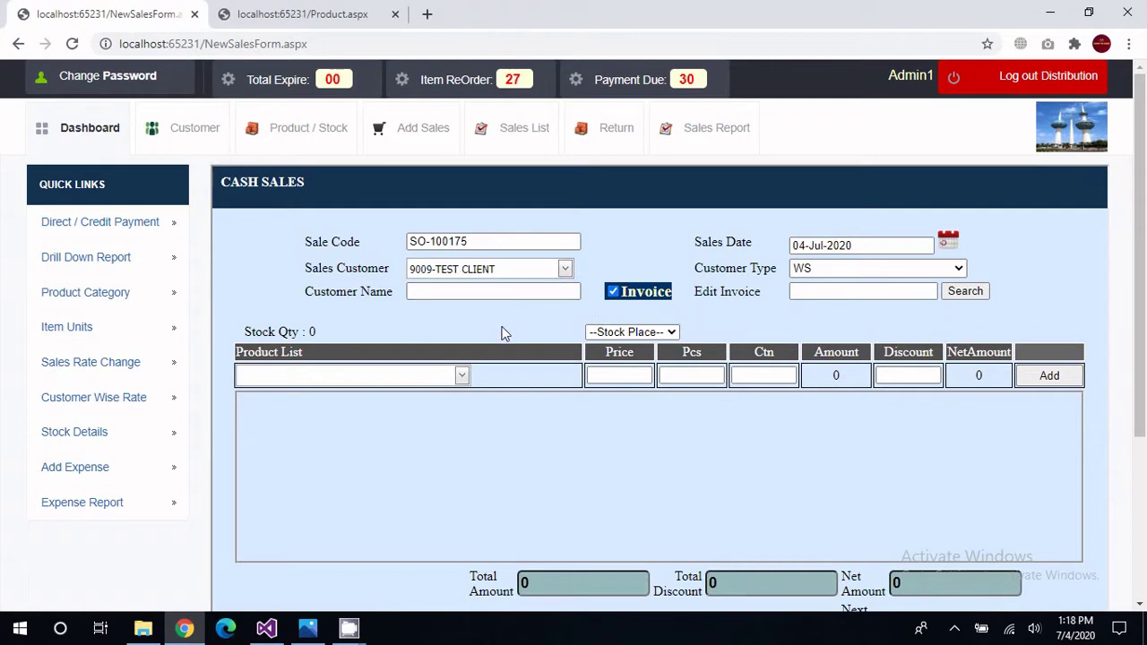
Choose P-99-RICE 99 - 10 Kg as the product for the sale.
left_click(463, 377)
left_click_drag(516, 415, 424, 546)
left_click(349, 531)
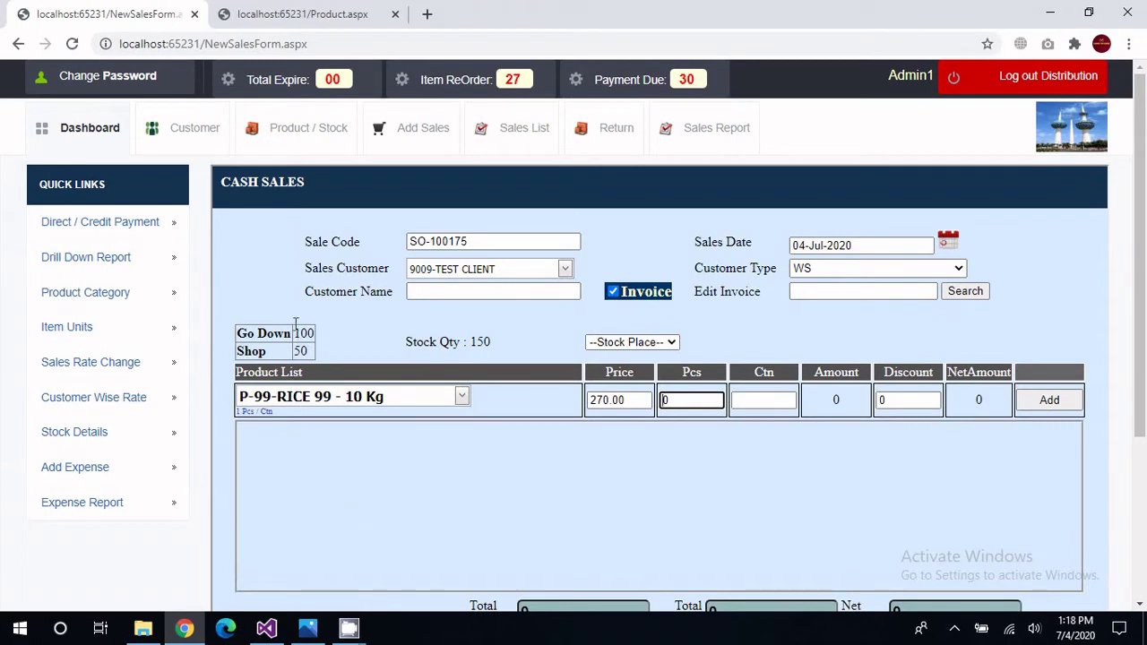
Review the product's total stock quantity and its breakdown between Go Down and Shop.
double_click(482, 341)
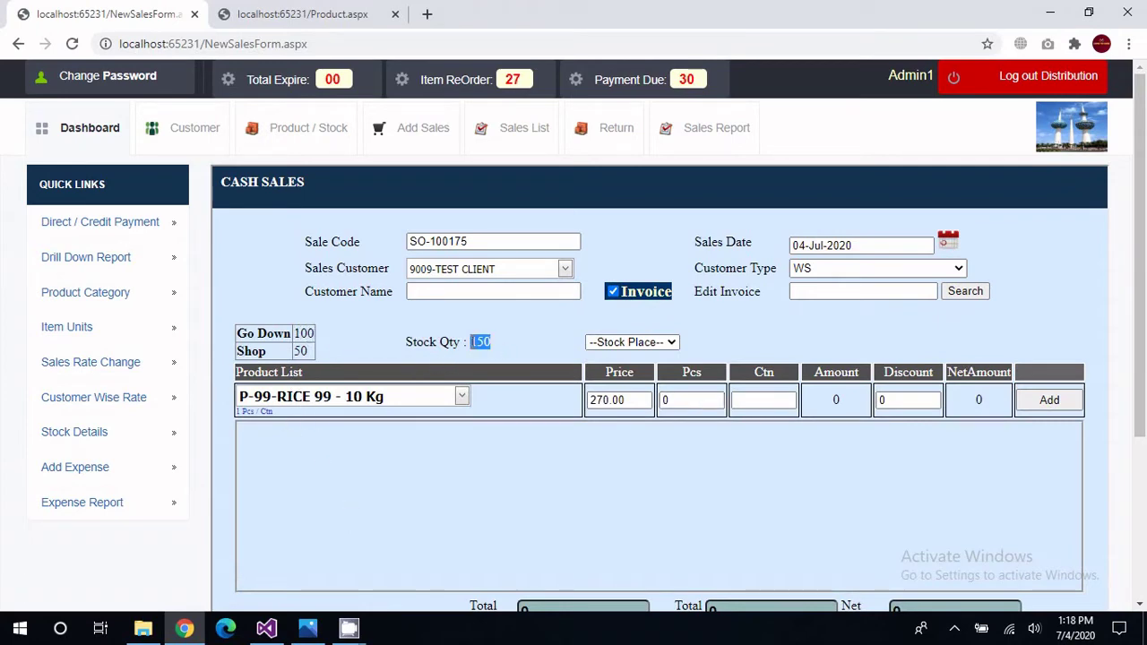
double_click(303, 333)
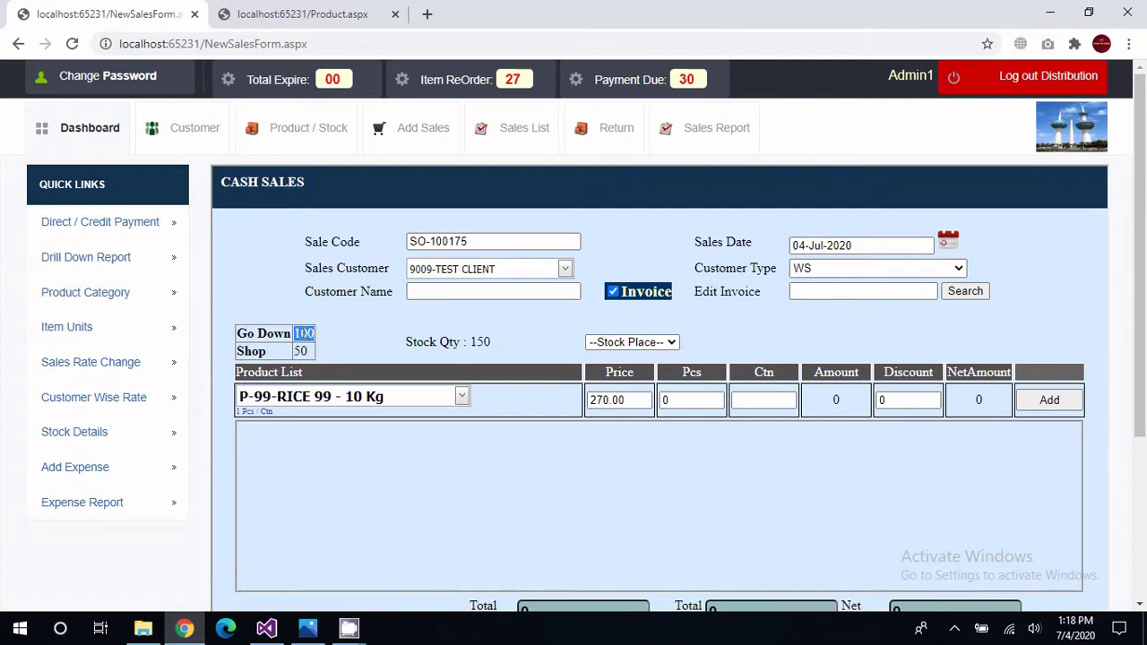
double_click(303, 352)
double_click(252, 352)
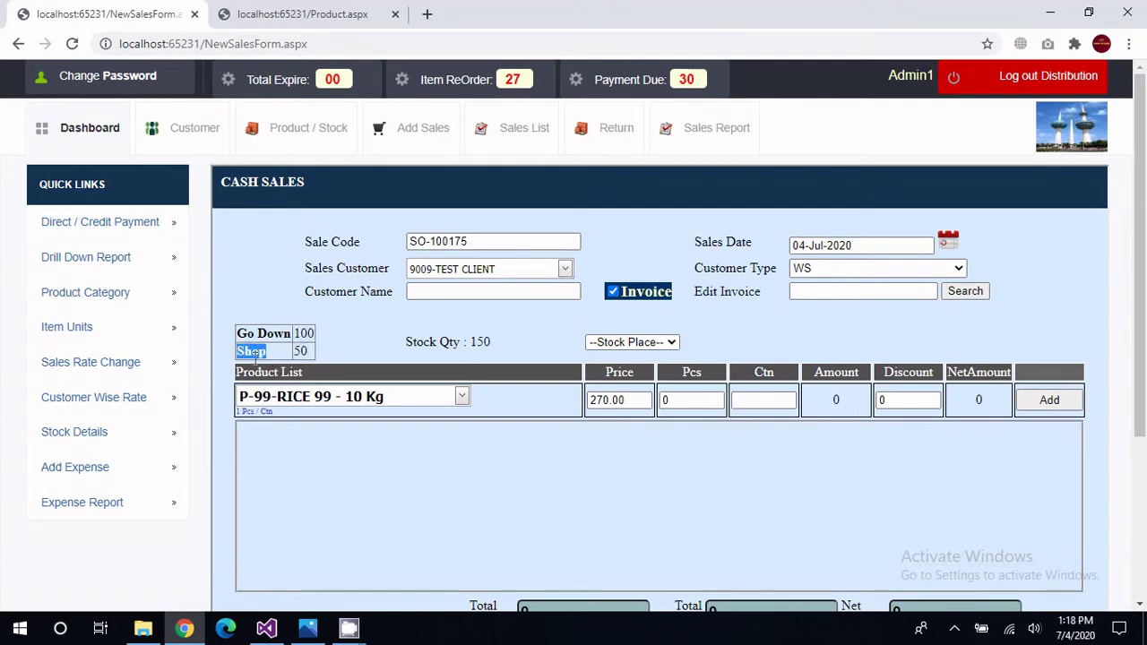
left_click(556, 357)
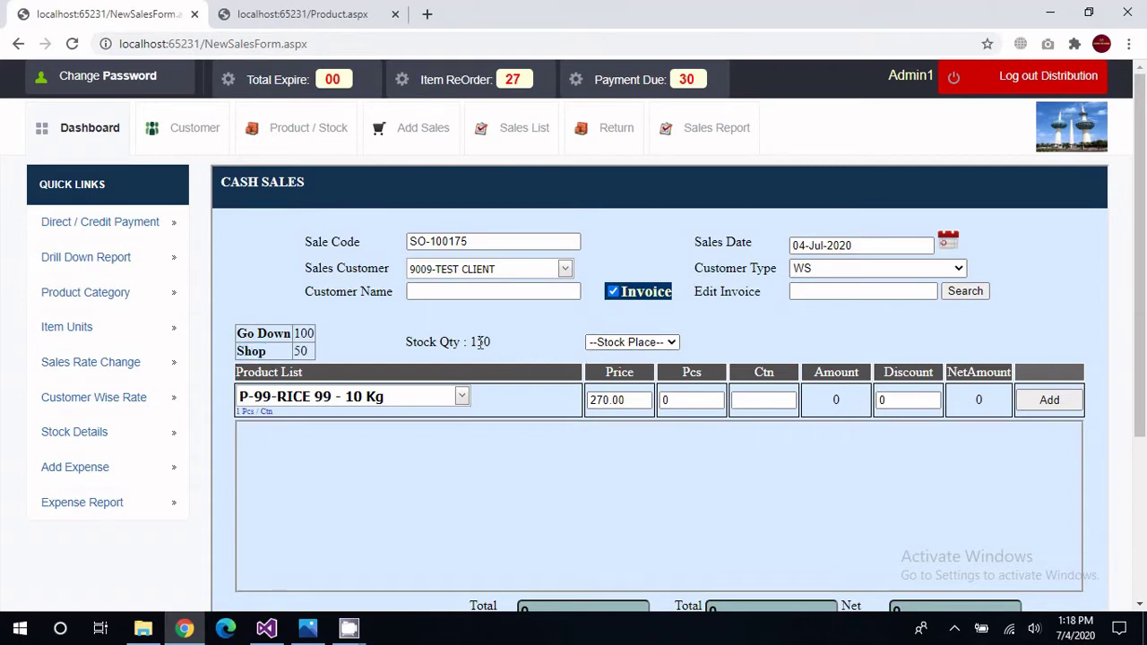
Set the stock place to Shop and add 10 pcs of the rice to the sale without a discount.
left_click(625, 344)
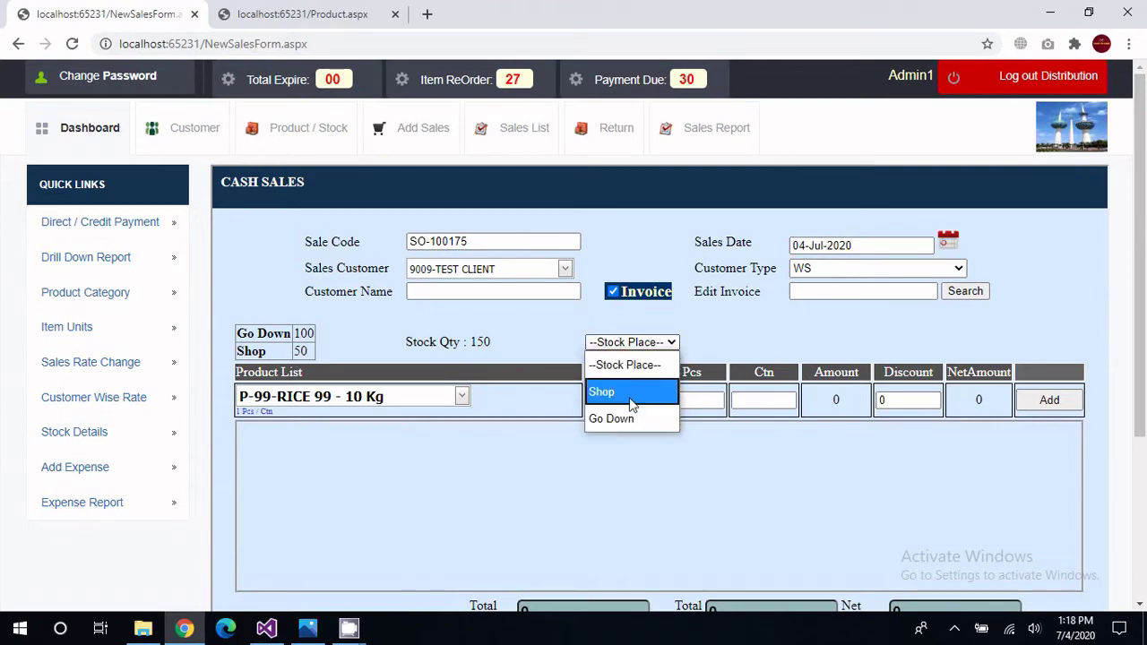
left_click(632, 394)
left_click(708, 403)
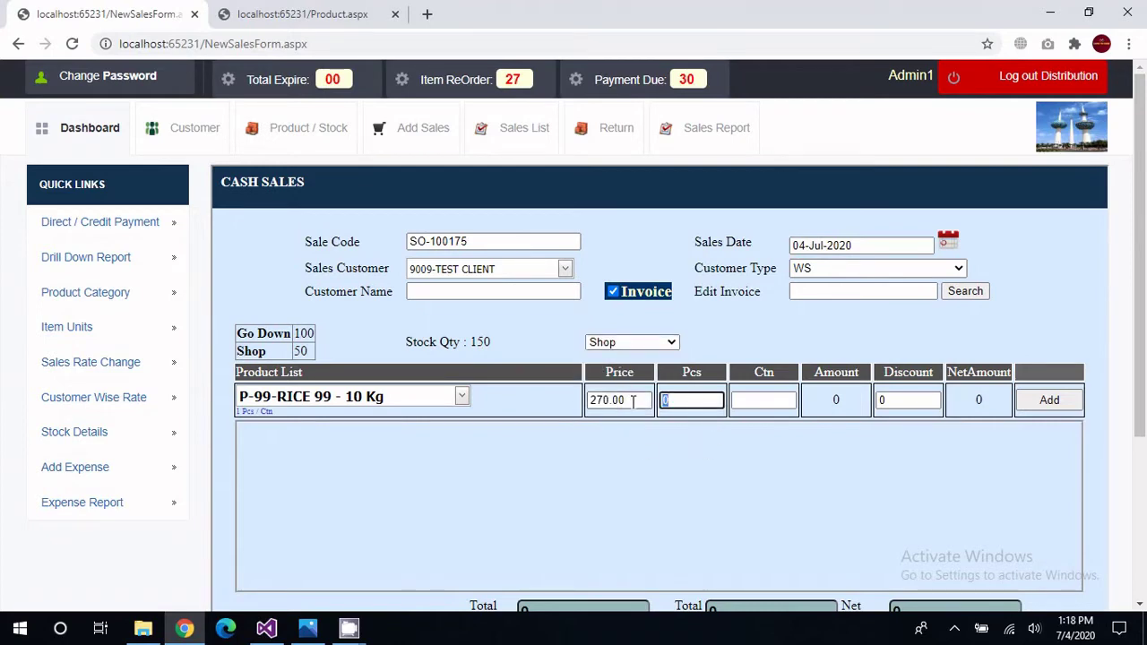
type("10")
key("Tab")
key("Tab")
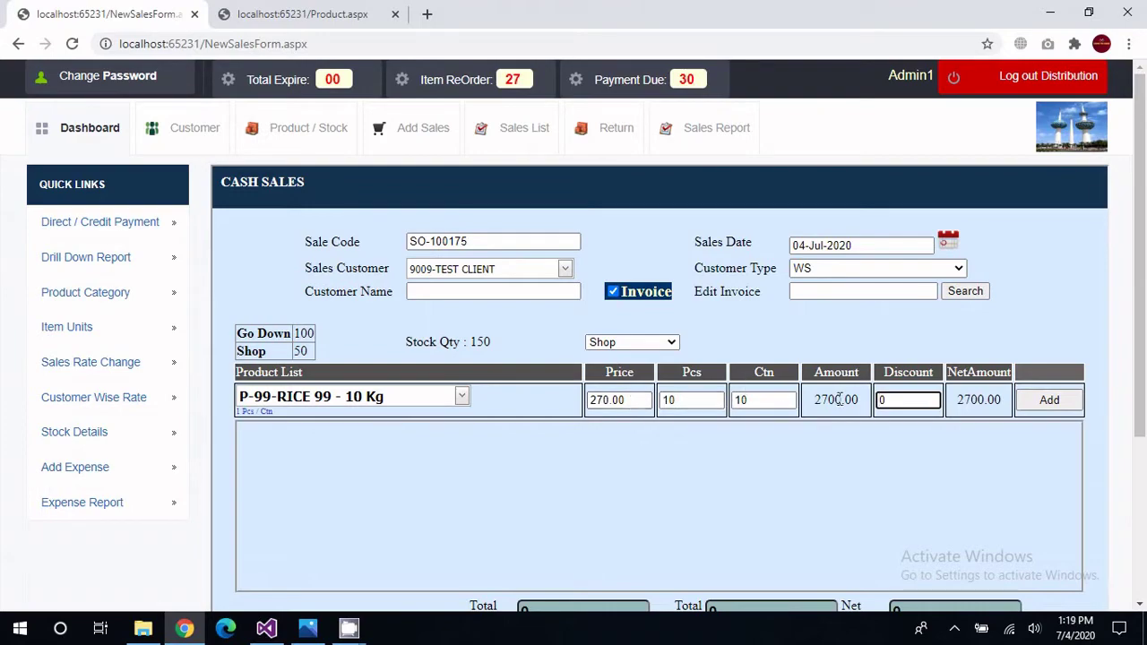
left_click_drag(908, 403, 867, 405)
scroll(968, 421, "down", 1)
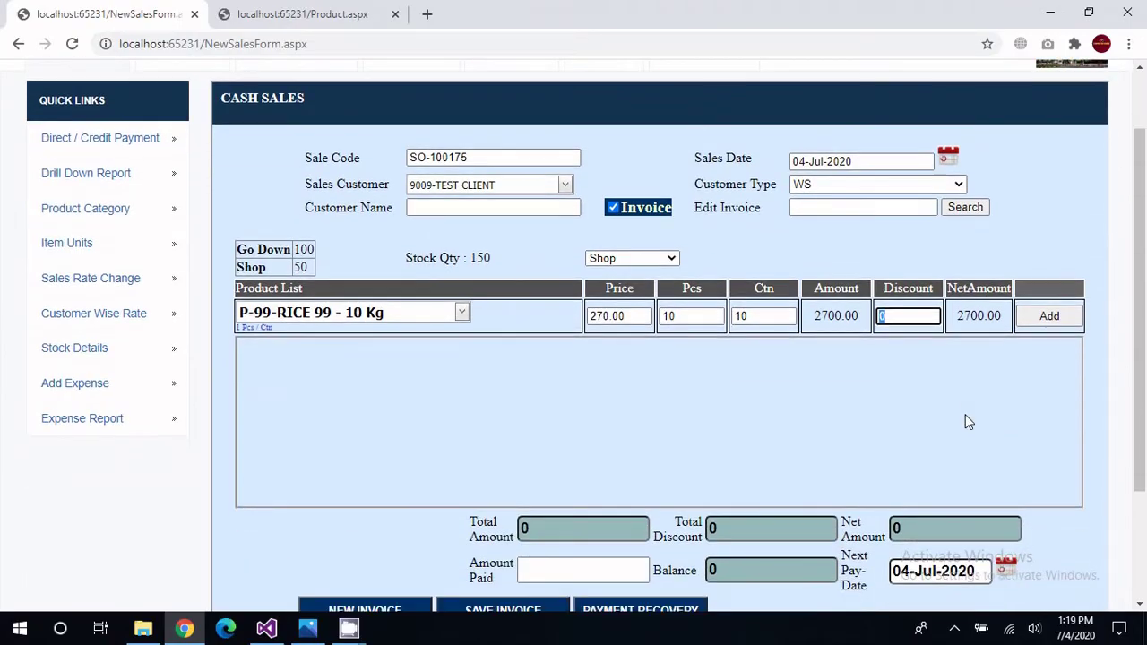
left_click(1049, 316)
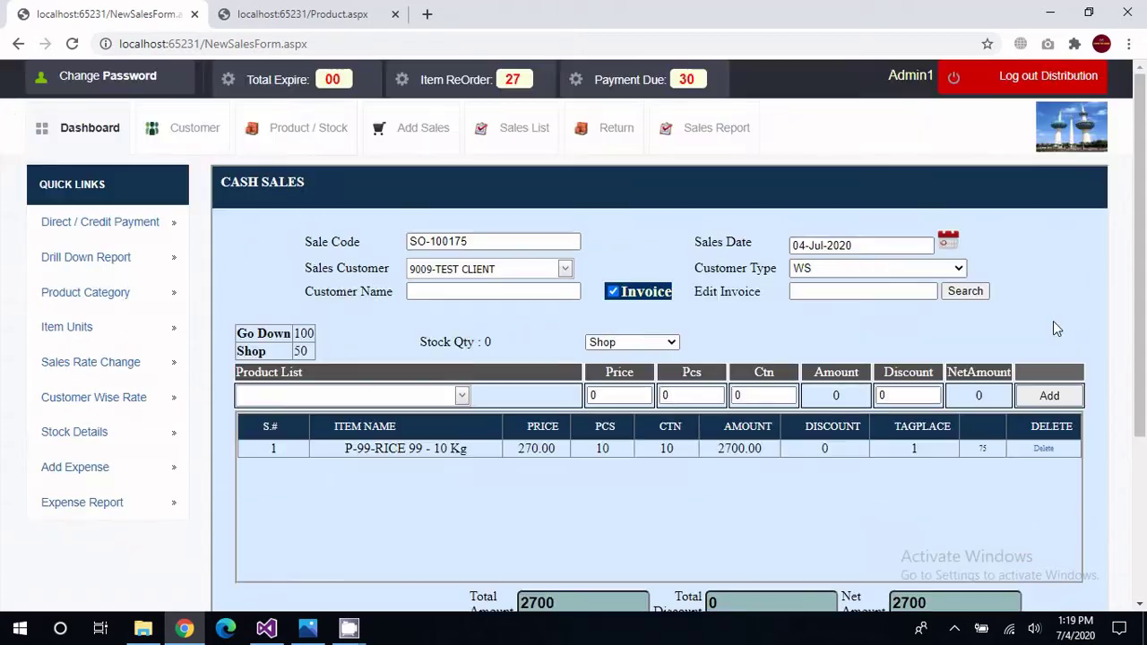
Enter 2000 as the amount paid on the invoice and update its balance.
scroll(770, 523, "down", 2)
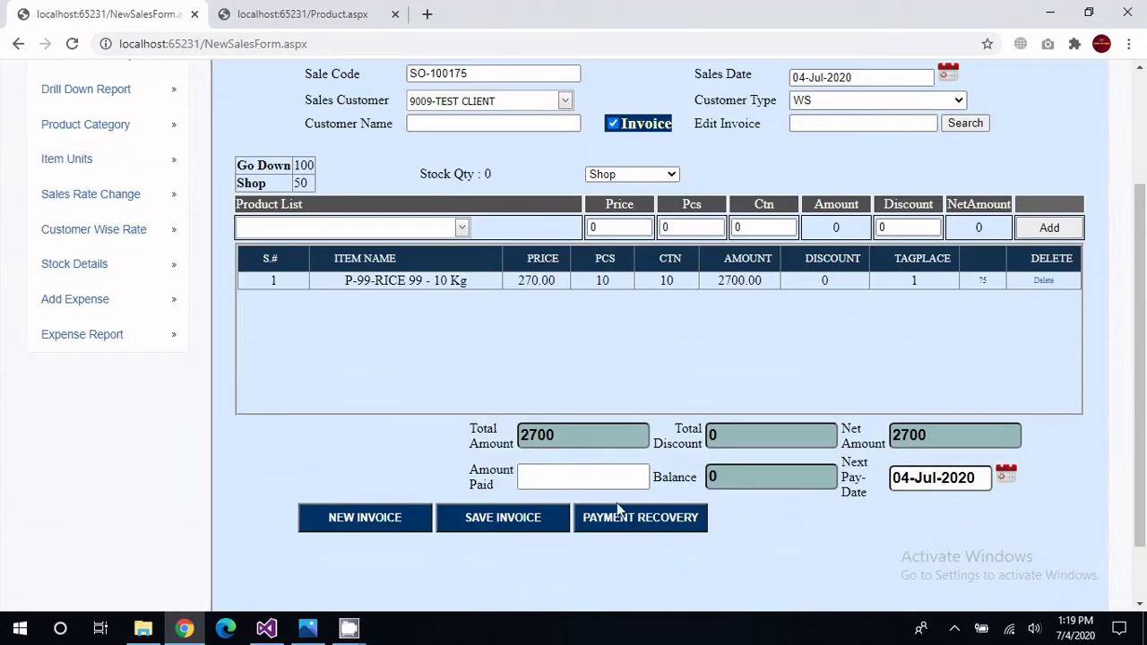
left_click(610, 476)
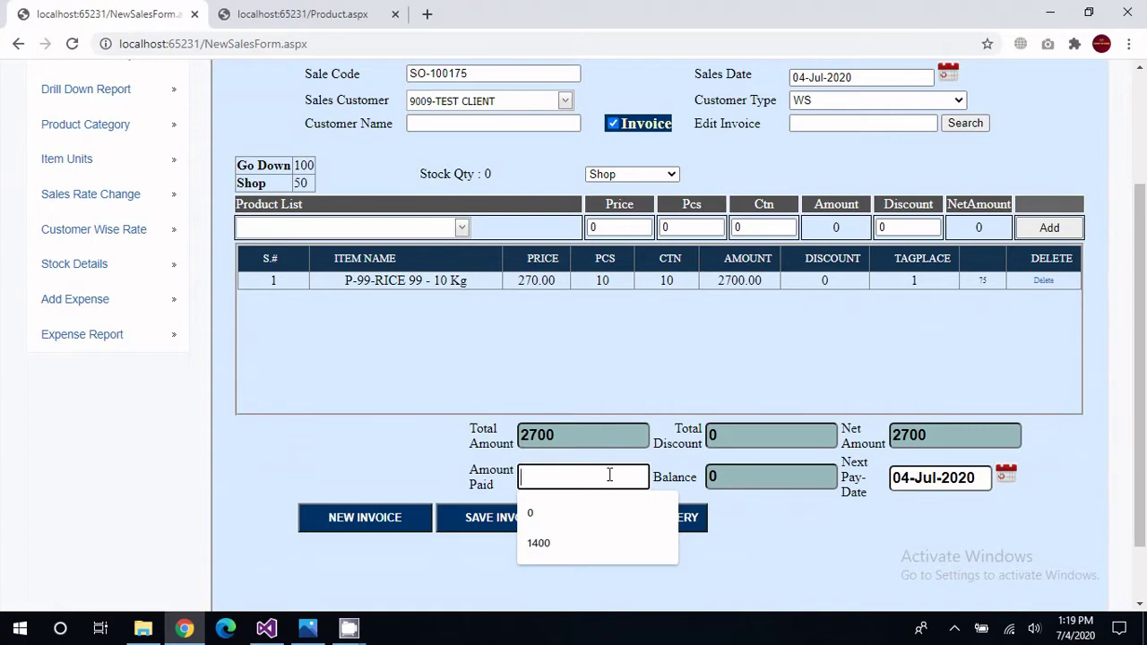
type("200")
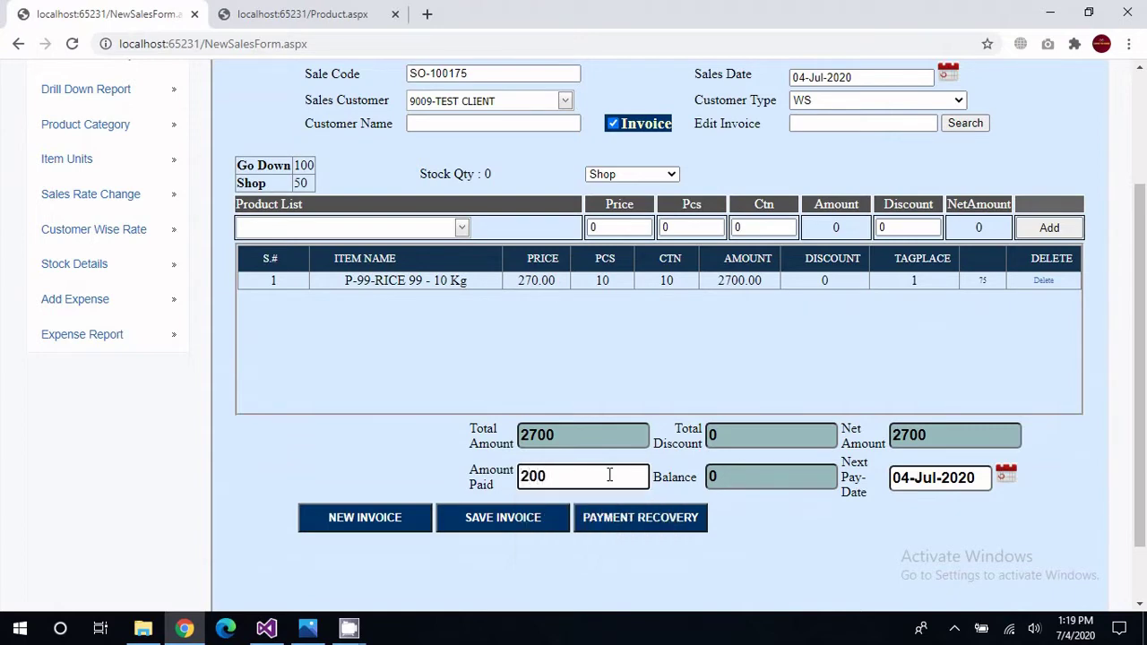
type("0")
key("Tab")
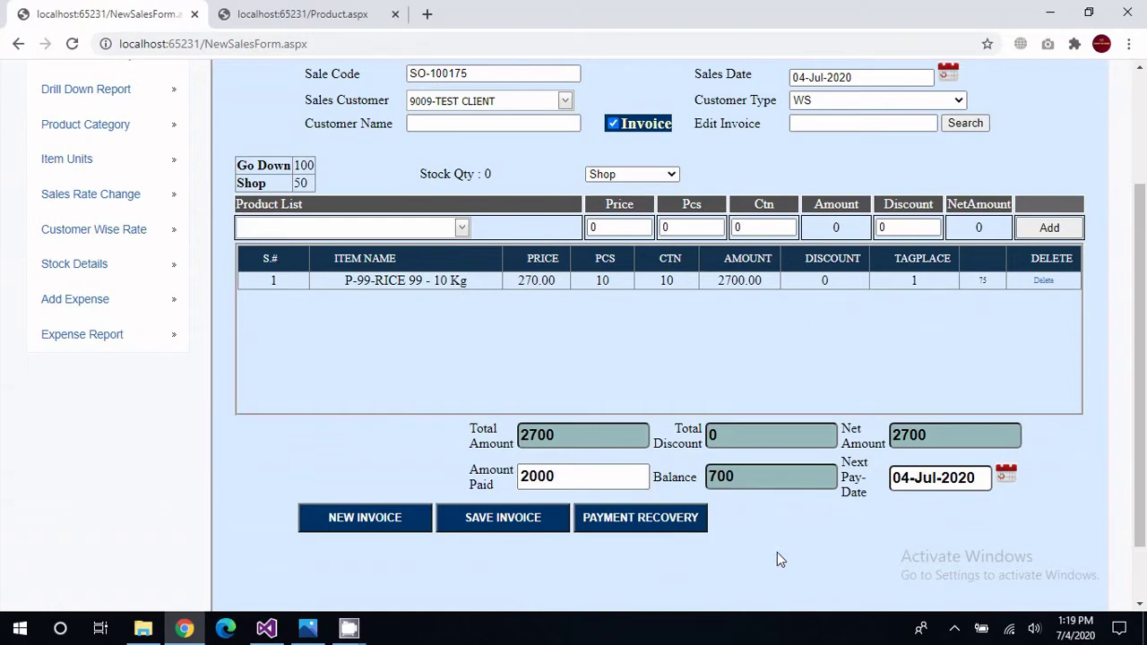
Delete the rice line from the sale and choose P-99-RICE 99 - 10 Kg as the product again.
scroll(708, 331, "up", 2)
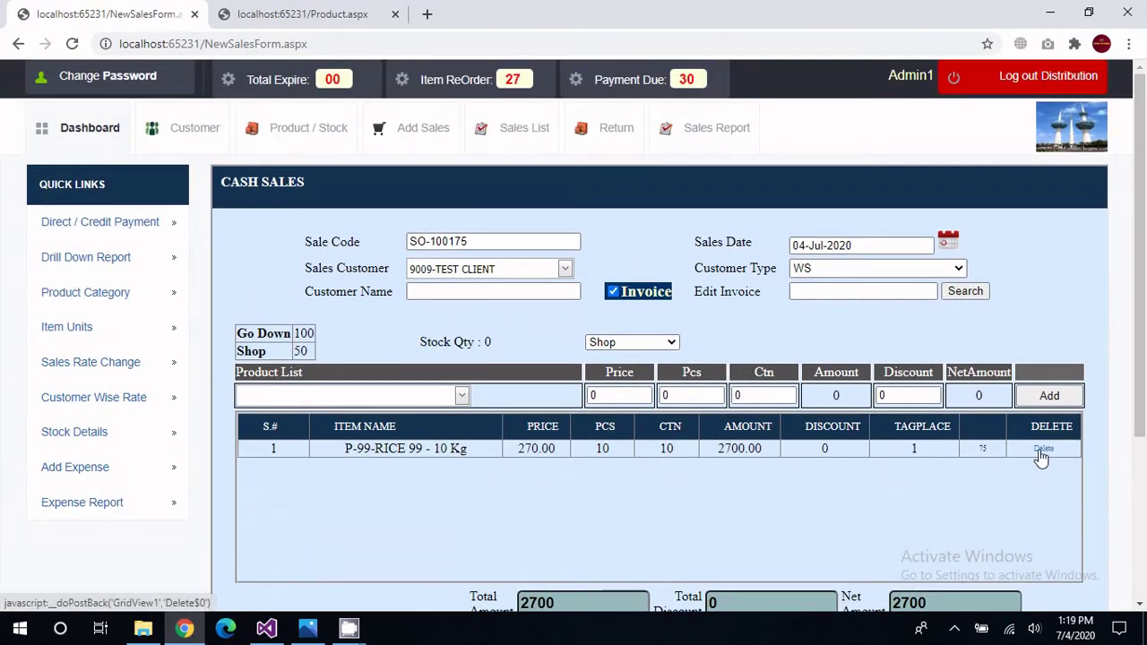
left_click(1043, 448)
left_click(463, 396)
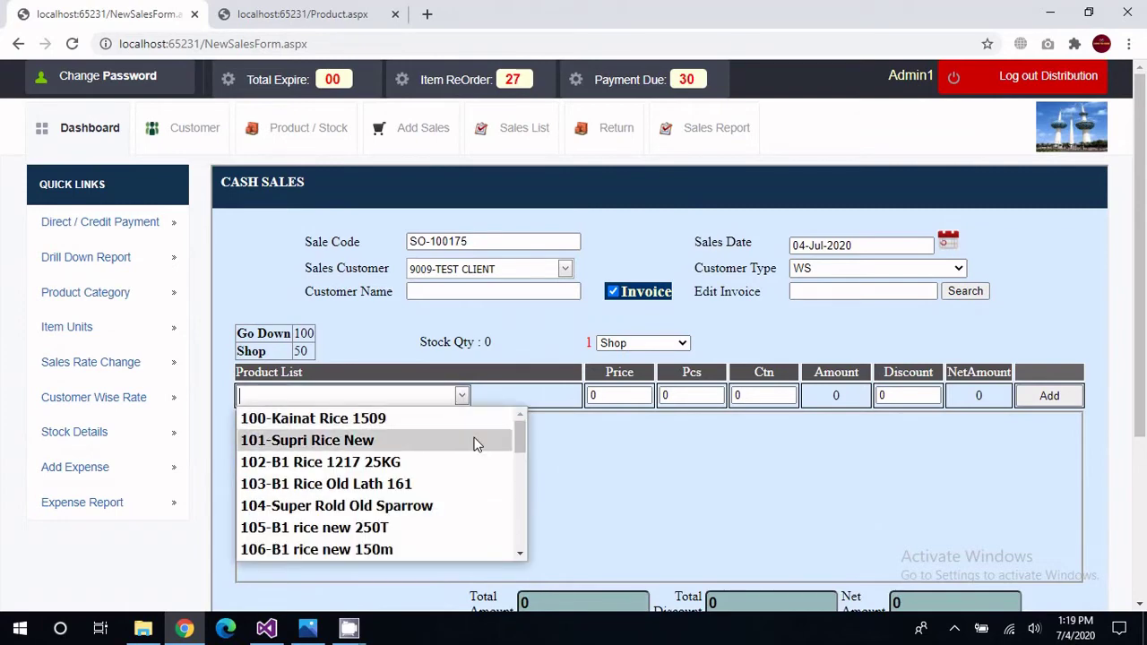
left_click_drag(521, 446, 452, 551)
left_click(421, 549)
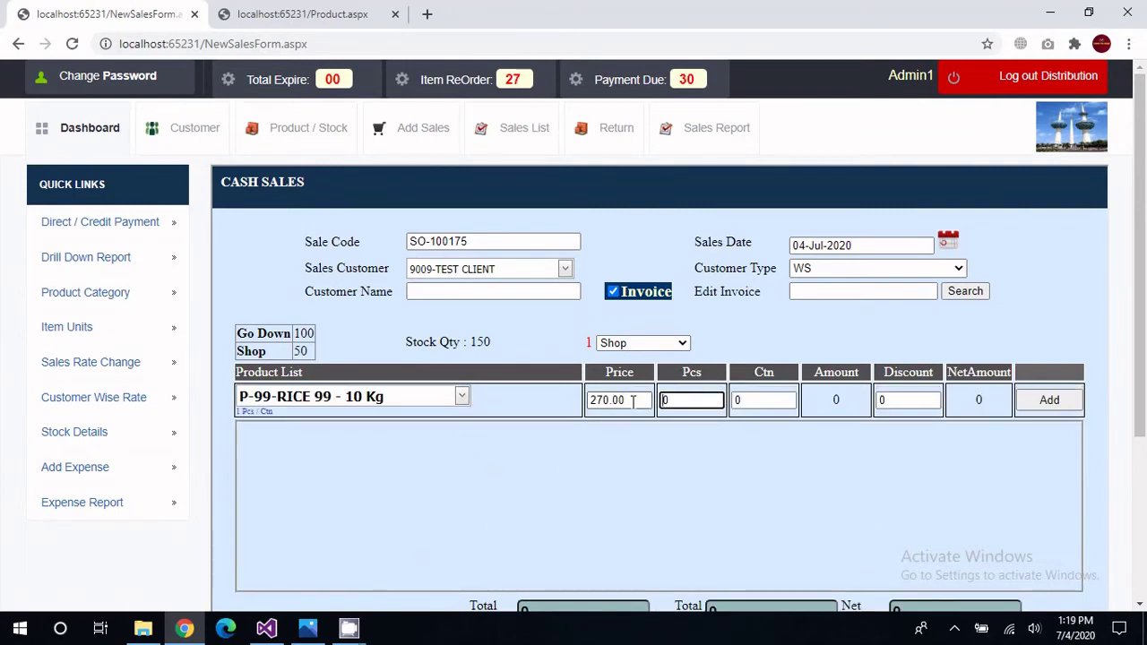
Compare the rice's price for the RS and CONSUMER customer types, and return the customer type to WS.
left_click(821, 272)
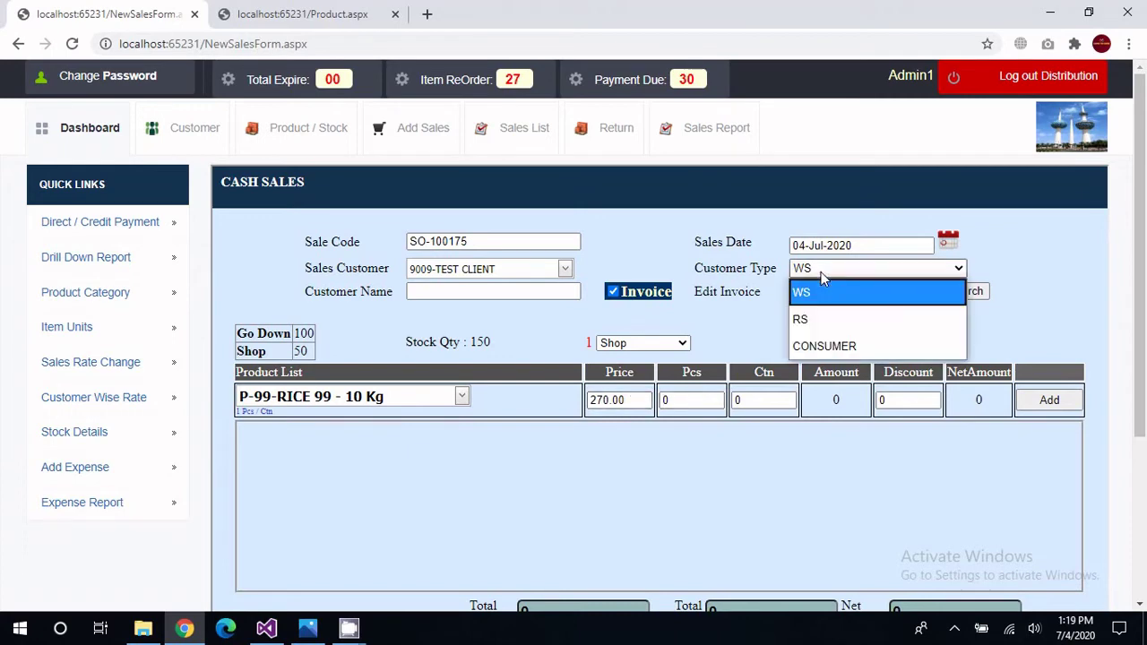
left_click(832, 321)
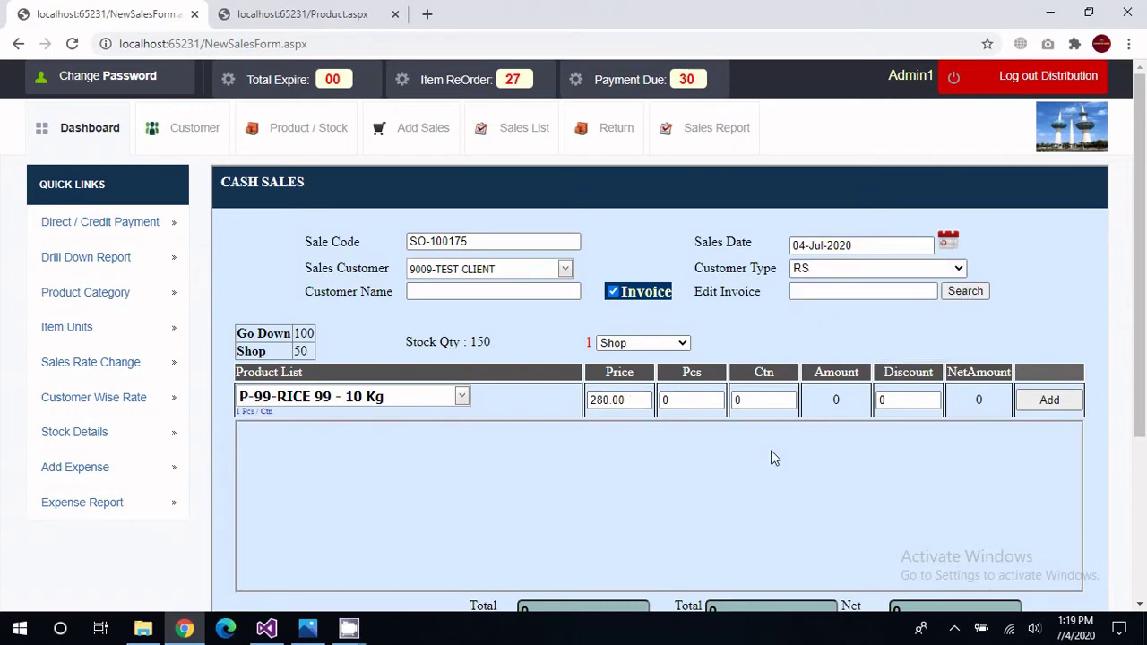
double_click(623, 400)
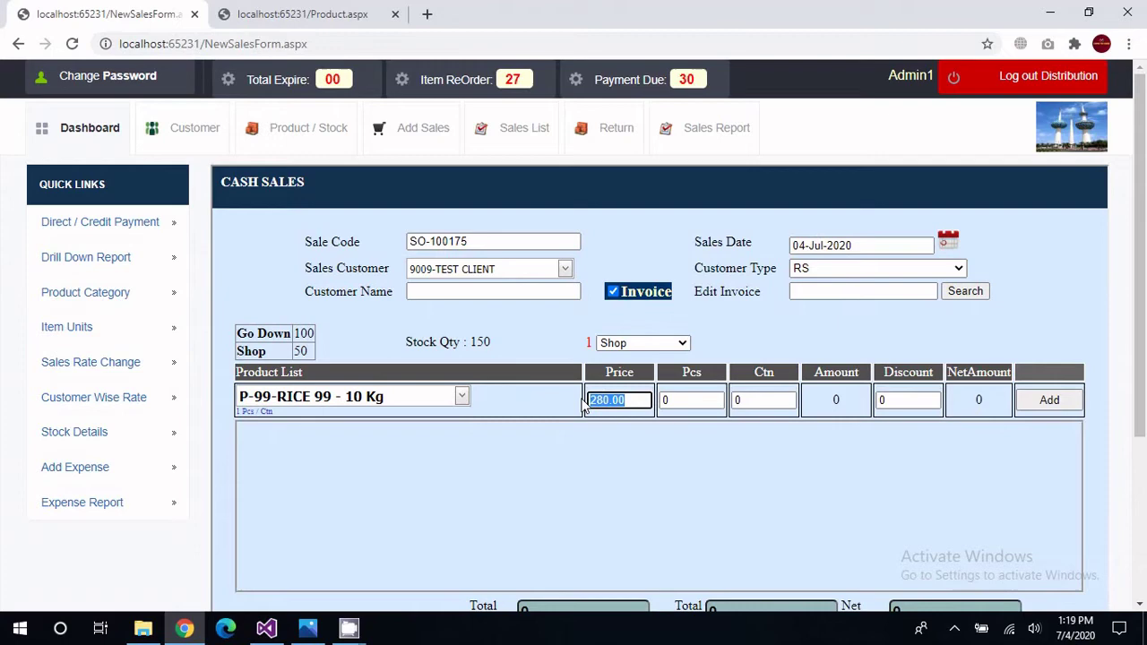
left_click(874, 270)
left_click(862, 345)
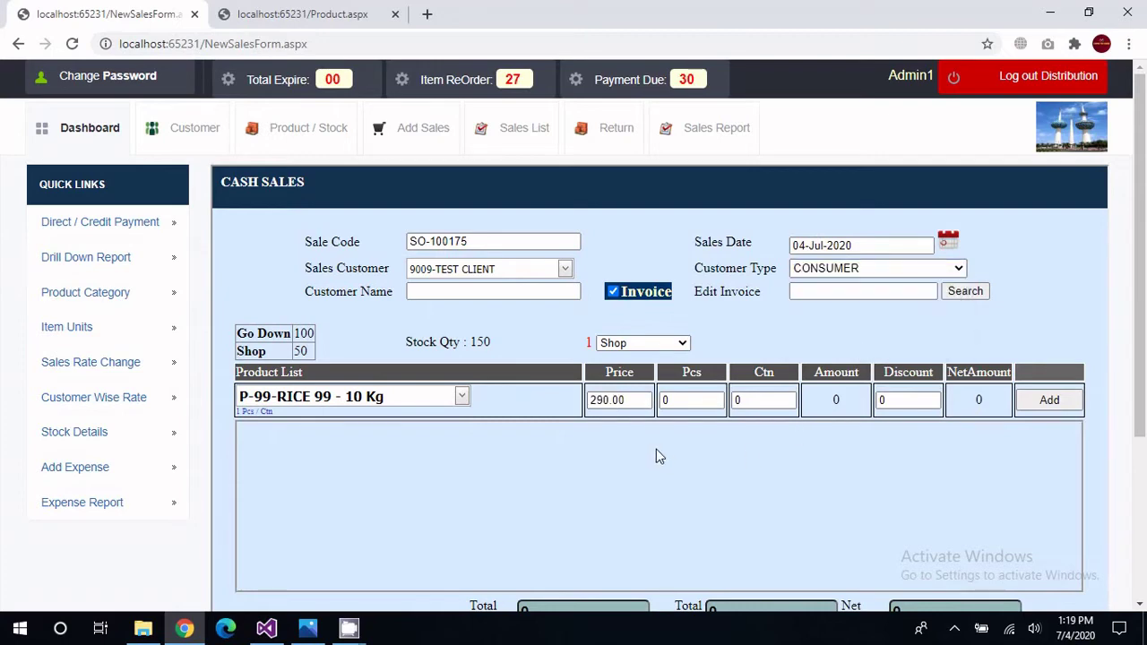
double_click(618, 400)
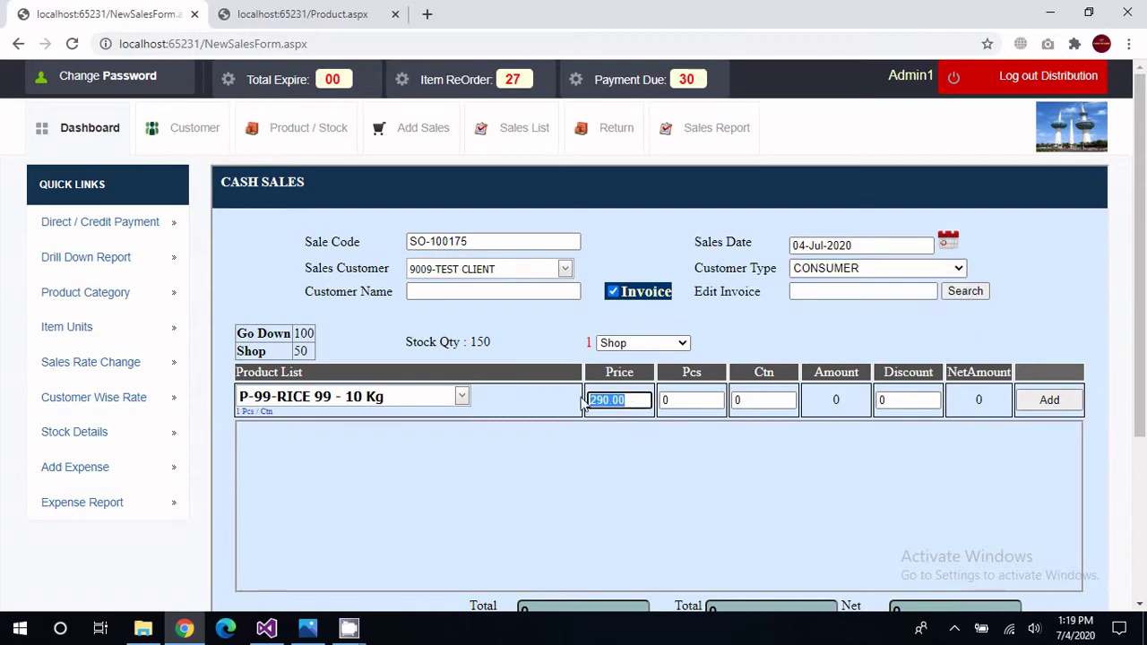
left_click(848, 271)
left_click(847, 287)
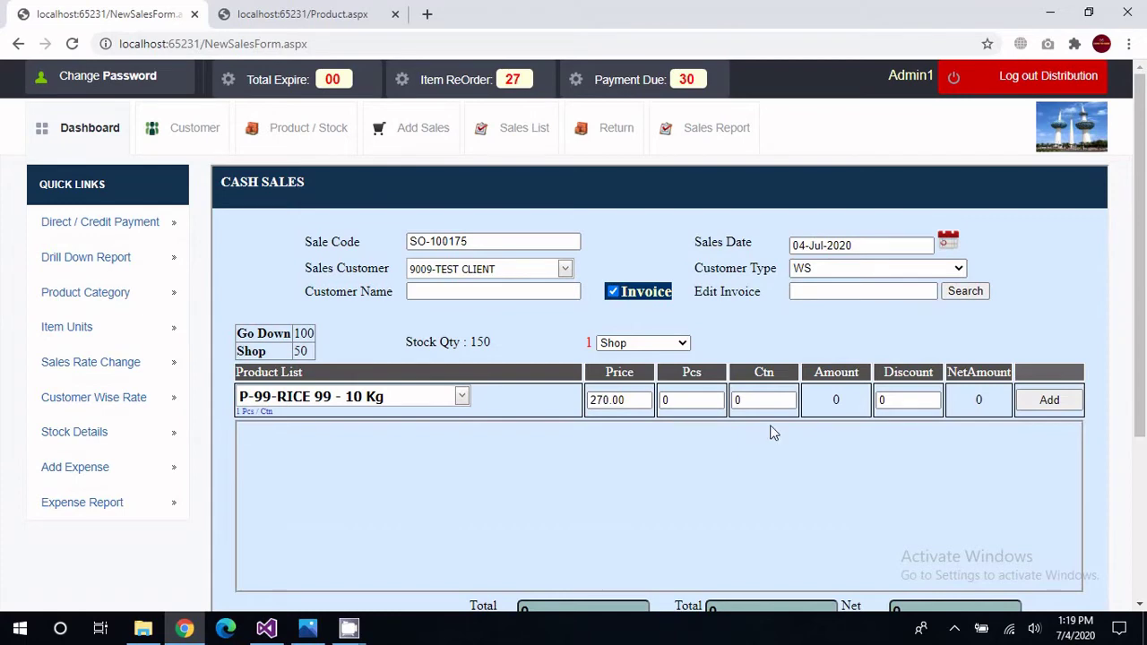
Override the rice's price with 285 and add 10 pcs of it to the sale.
double_click(634, 400)
type("285")
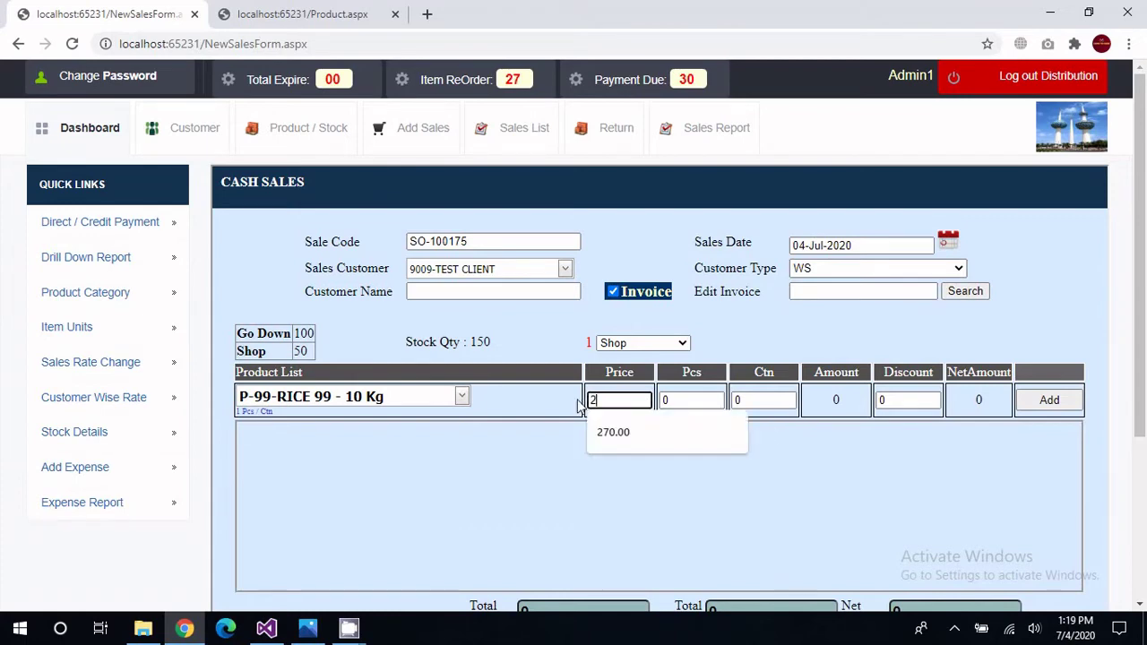
key("Tab")
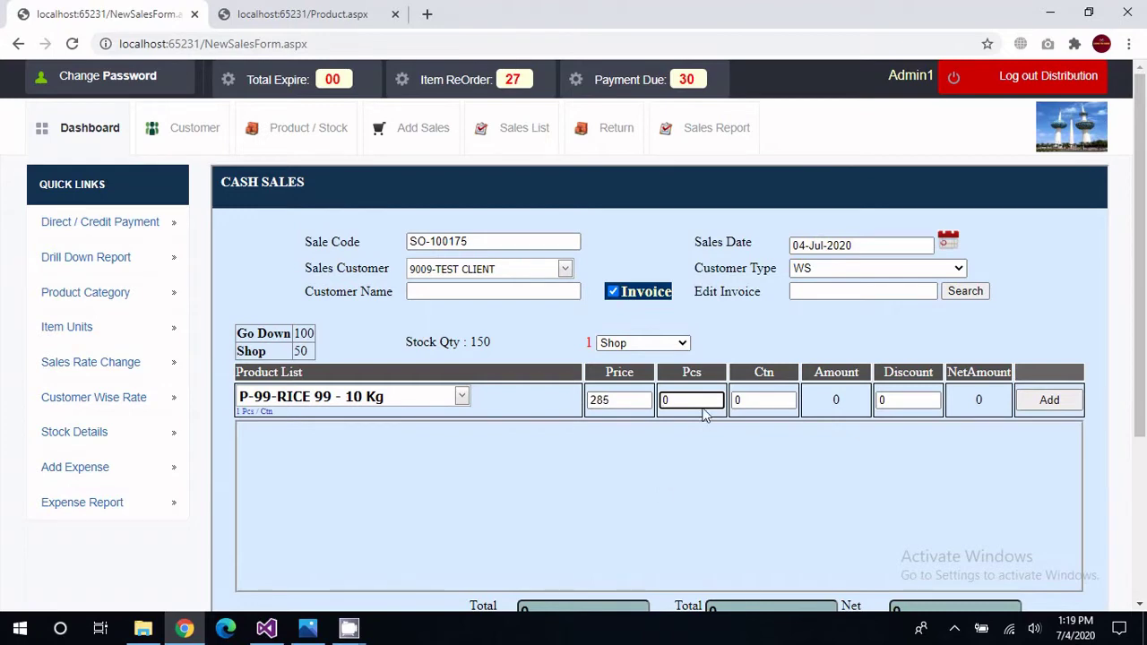
type("1")
key("Tab")
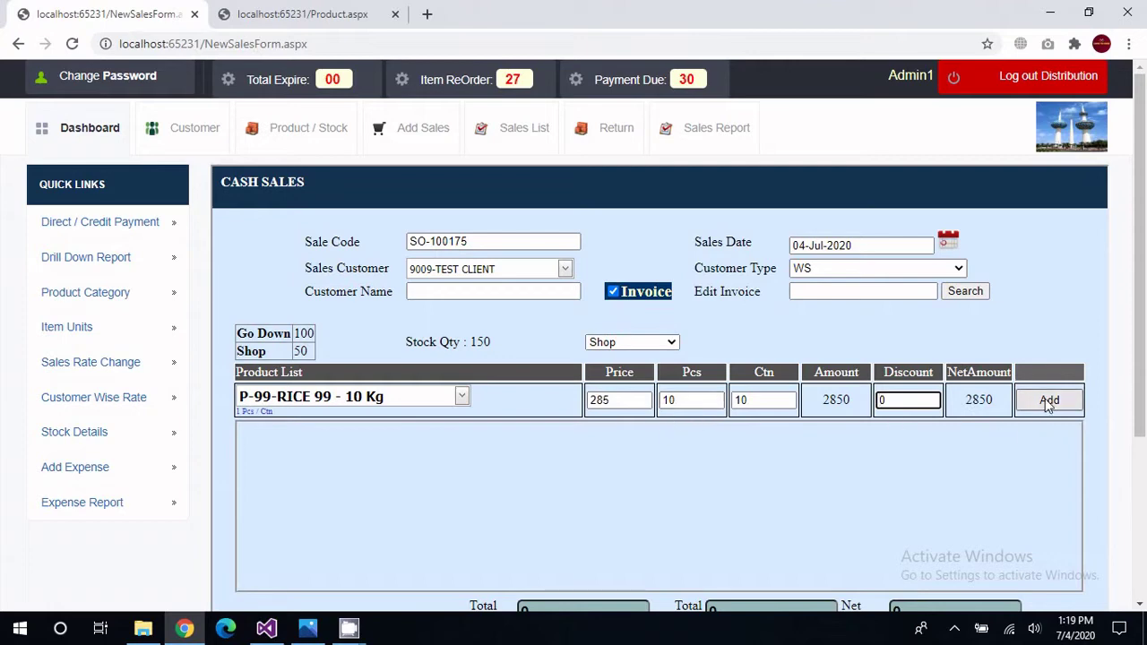
scroll(1049, 405, "down", 1)
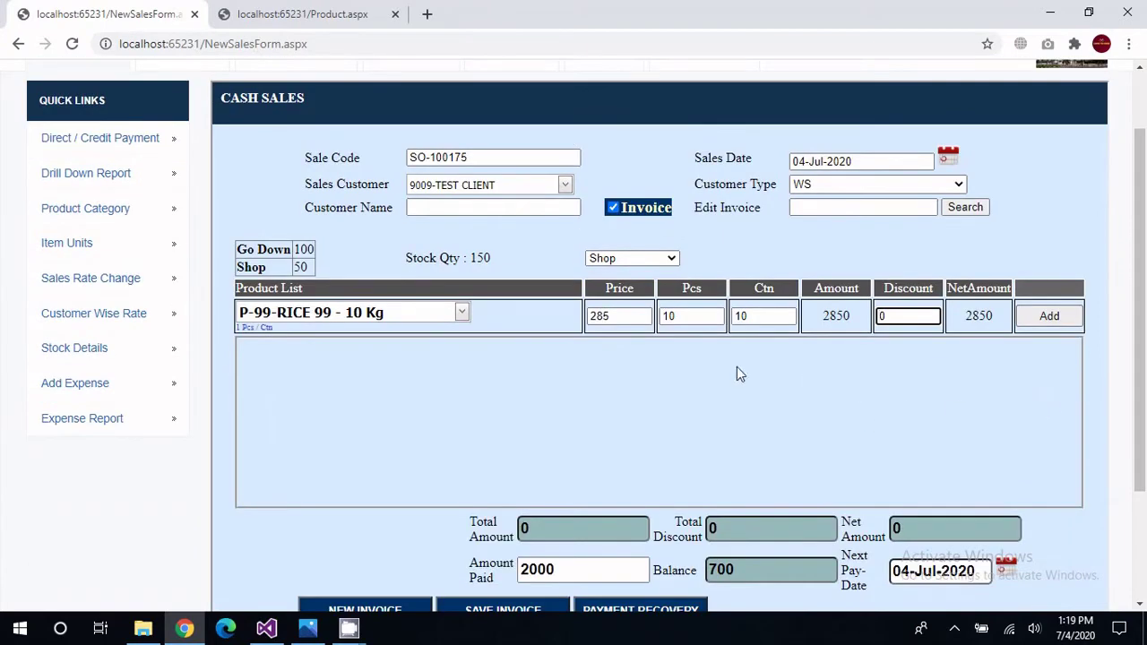
left_click(633, 315)
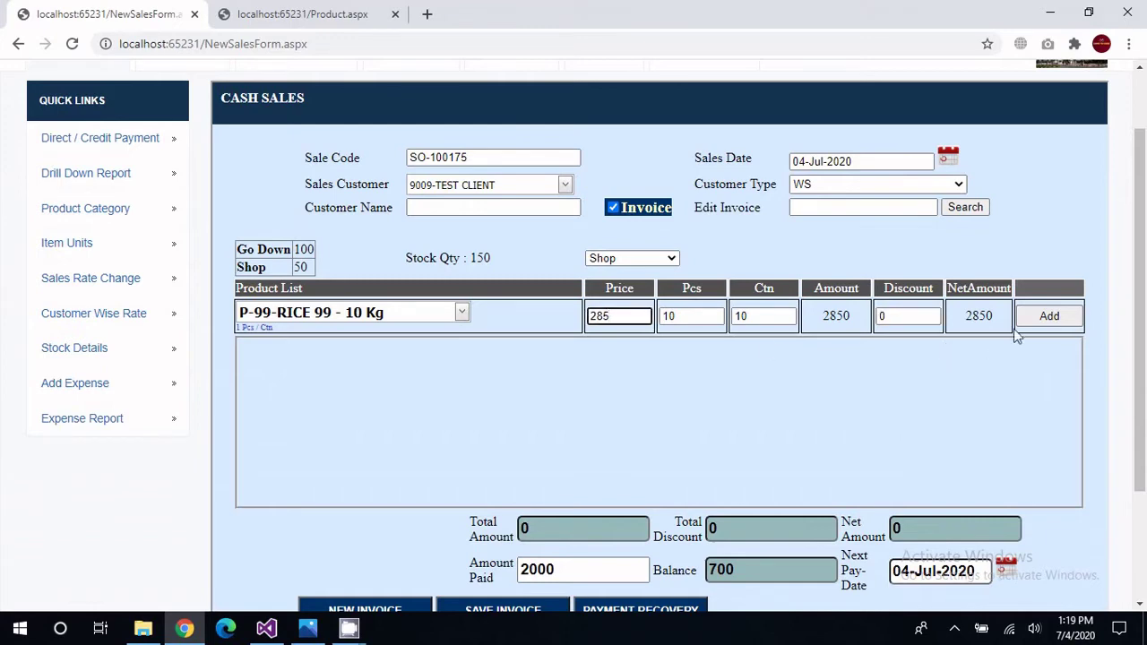
left_click(1056, 323)
Recalculate the invoice balance by resetting the amount paid to 0 and entering 2000 again.
scroll(1057, 324, "down", 2)
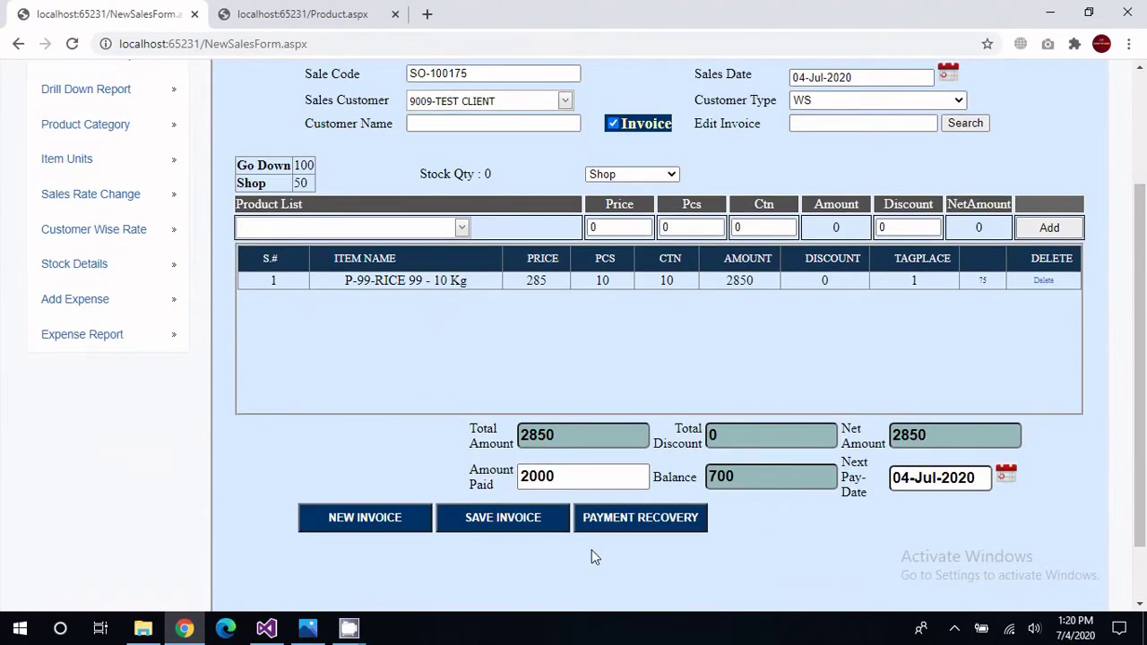
left_click(579, 476)
left_click_drag(619, 481, 499, 476)
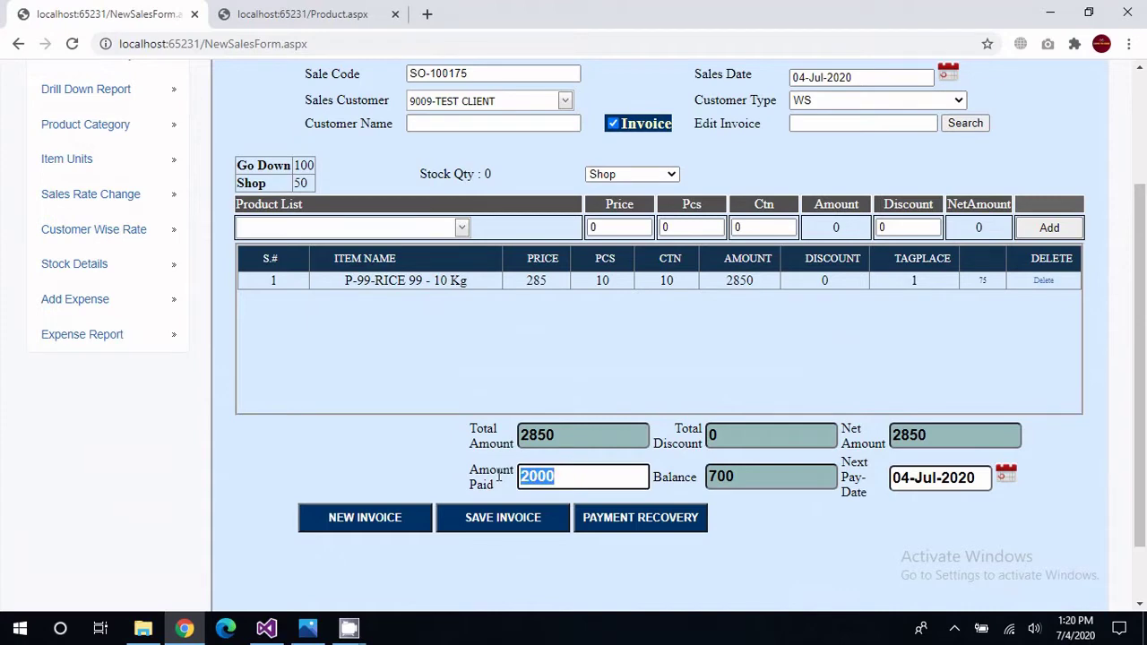
key("End")
key("Tab")
left_click_drag(568, 476, 439, 481)
type("0")
left_click_drag(603, 473, 342, 470)
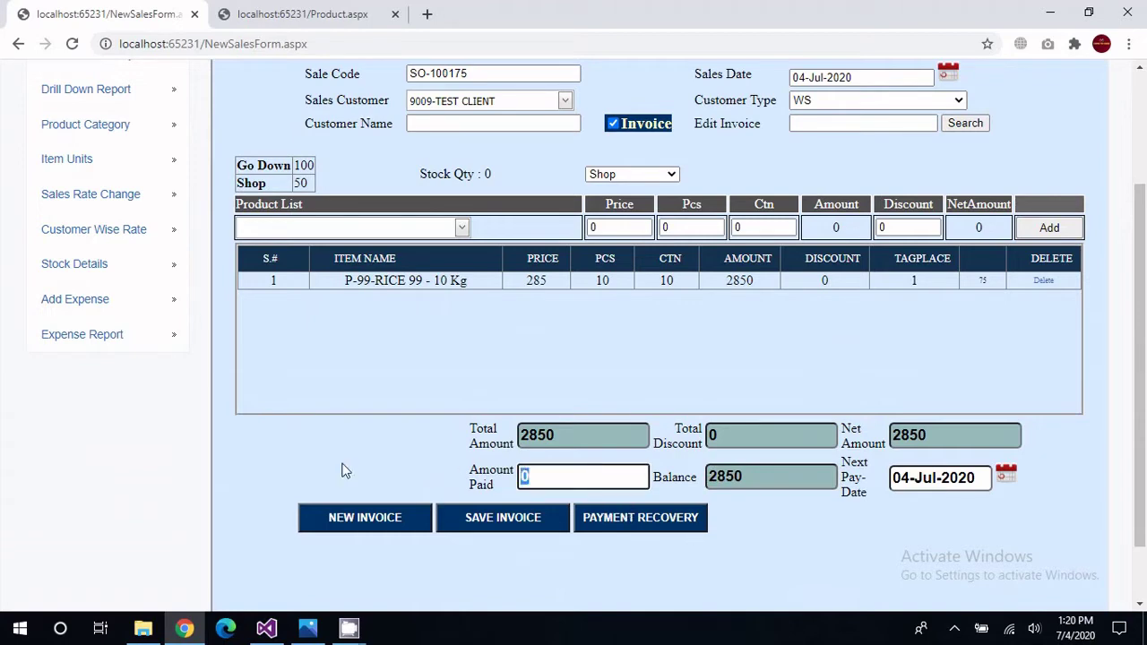
type("2000")
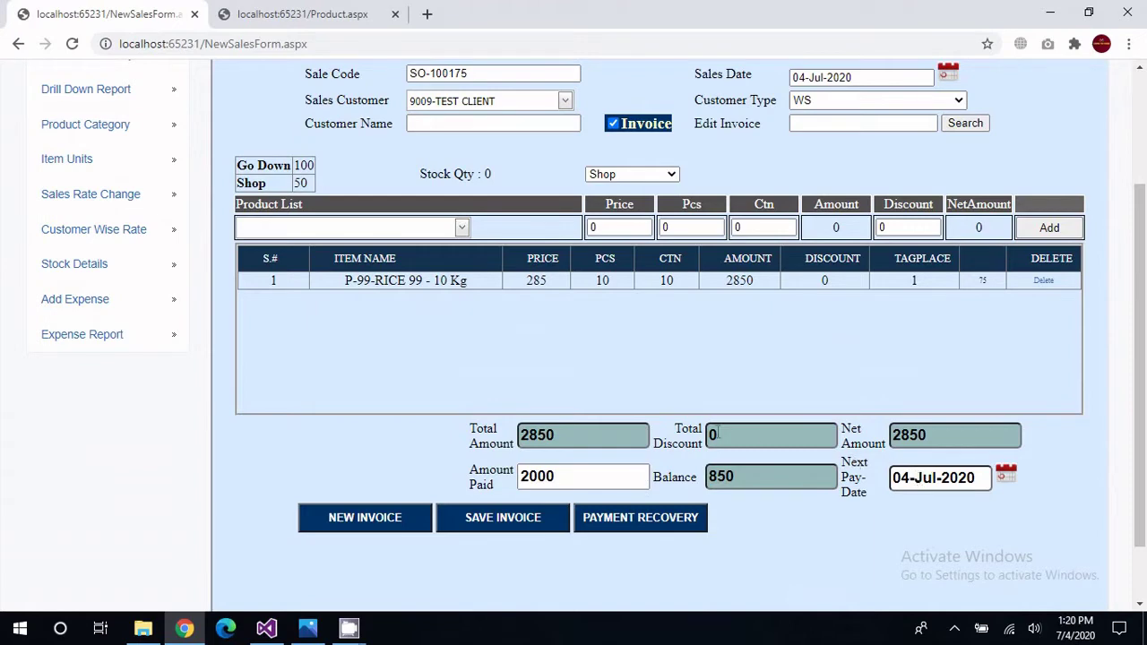
Review the invoice's total amount, discount, net amount, amount paid, balance and next payment date.
left_click_drag(623, 436, 495, 430)
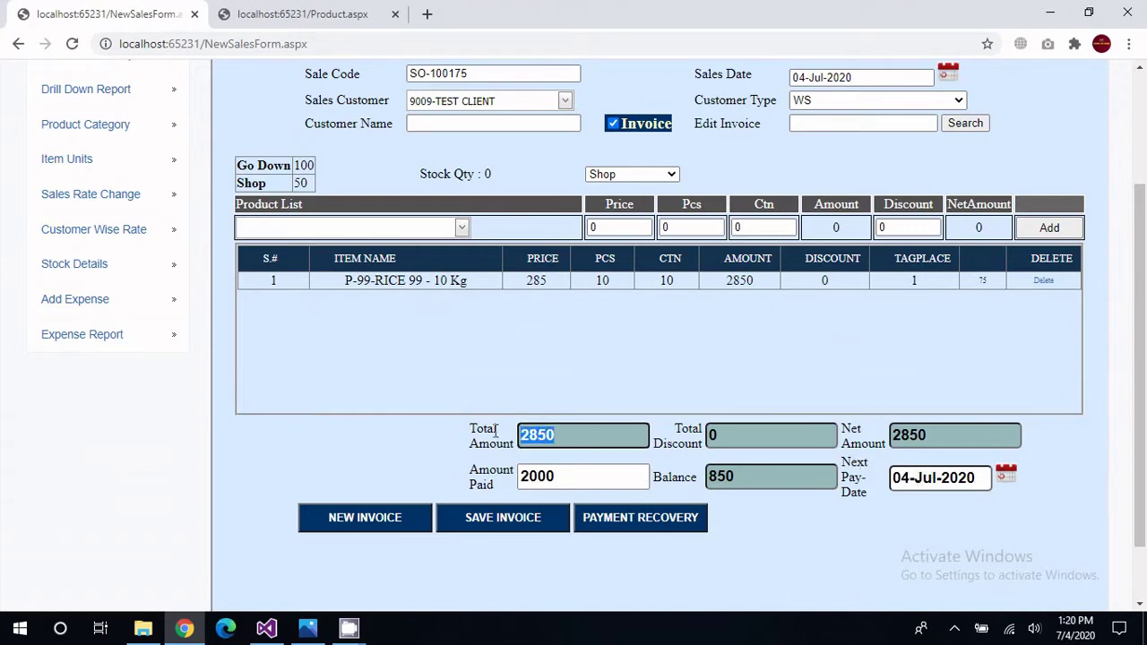
left_click_drag(770, 437, 712, 430)
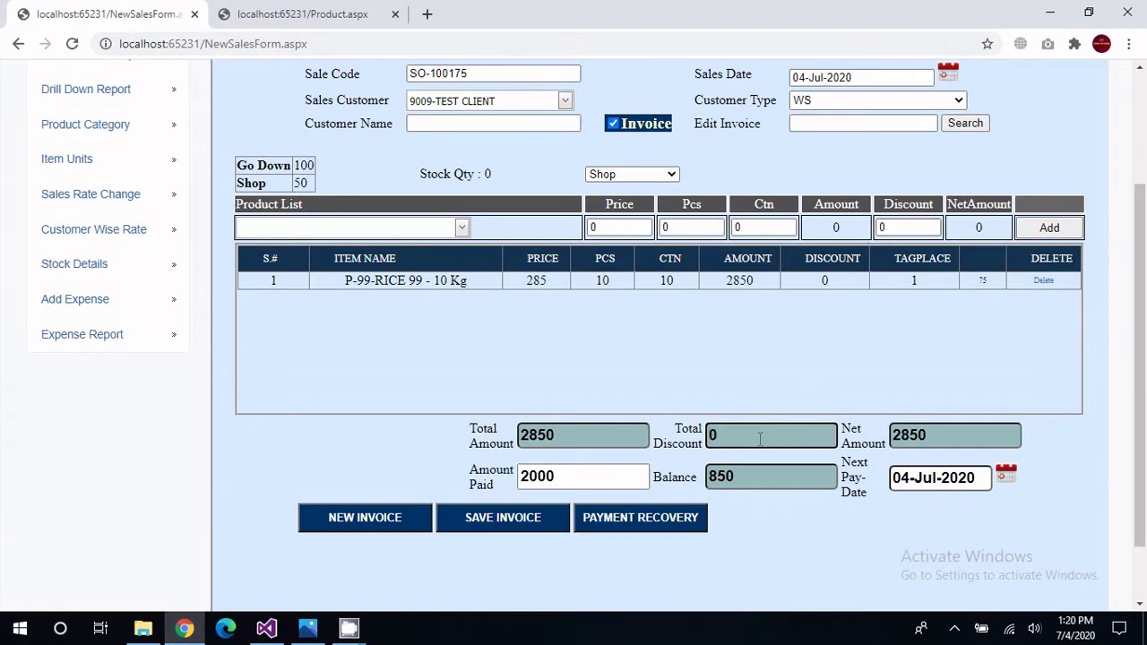
left_click_drag(937, 431, 866, 437)
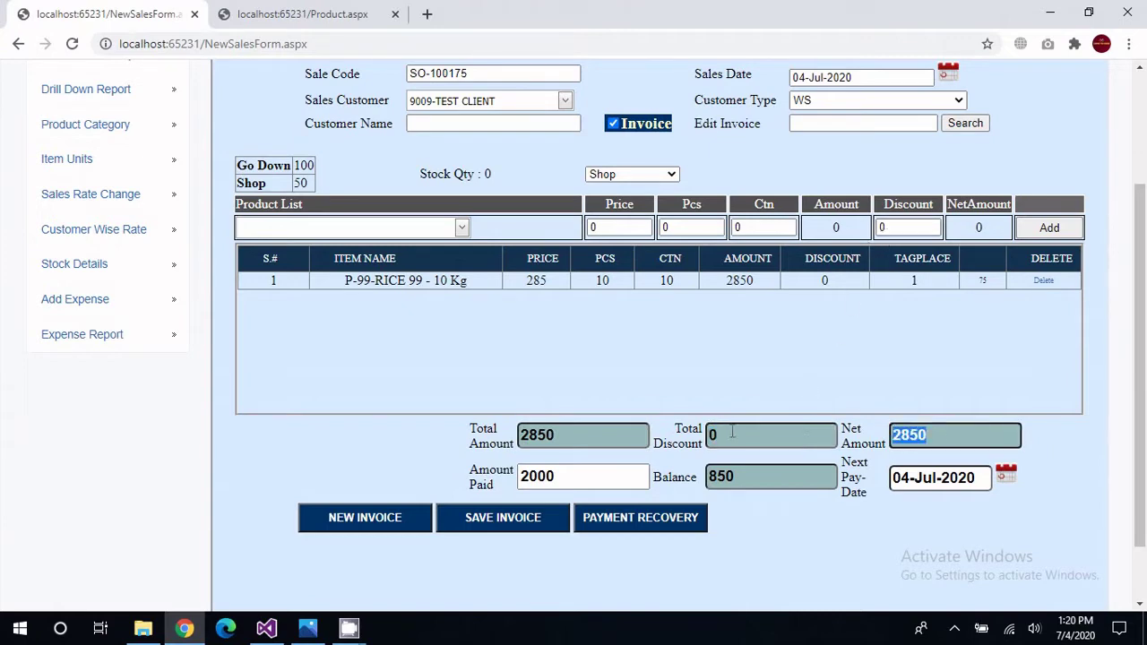
left_click_drag(606, 483, 484, 472)
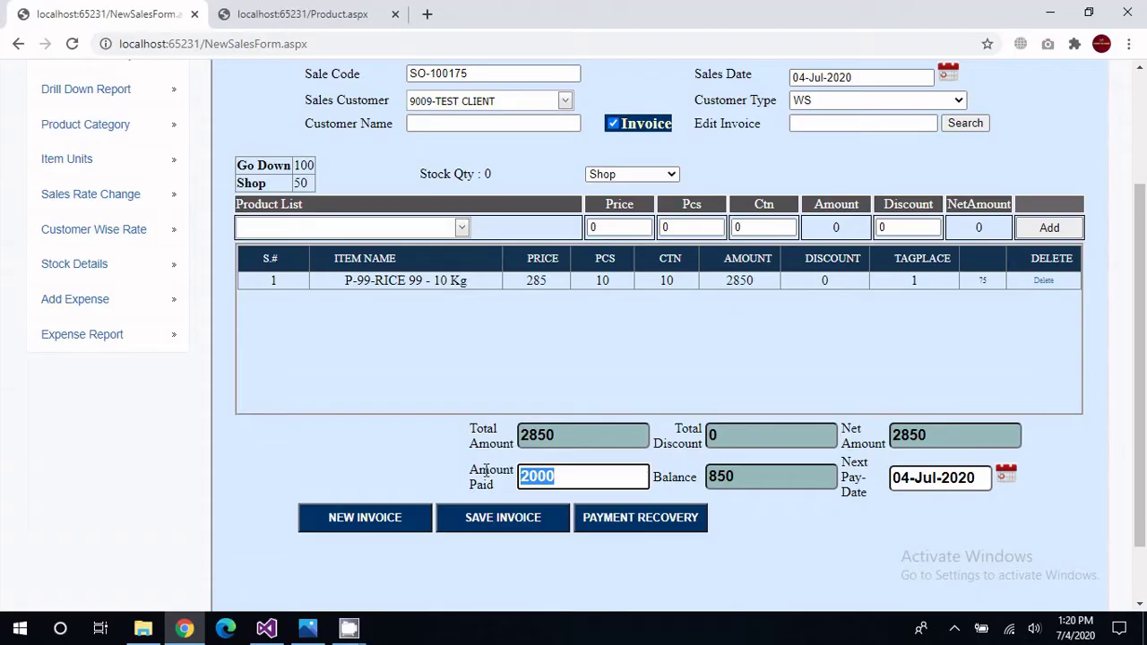
key("Tab")
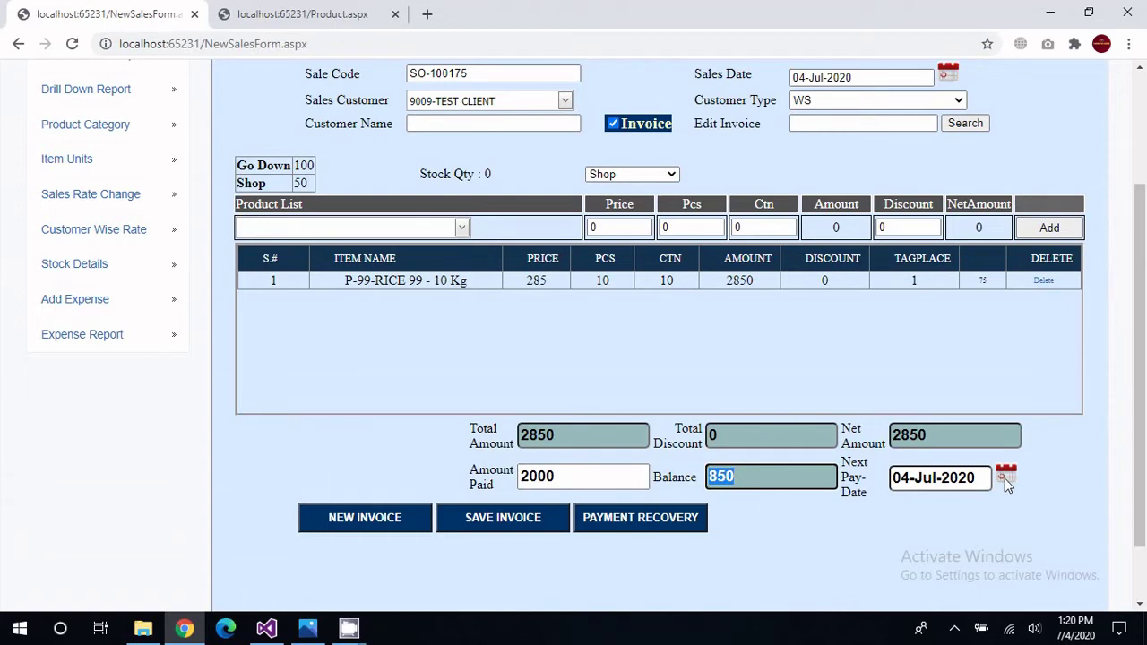
scroll(1004, 479, "up", 1)
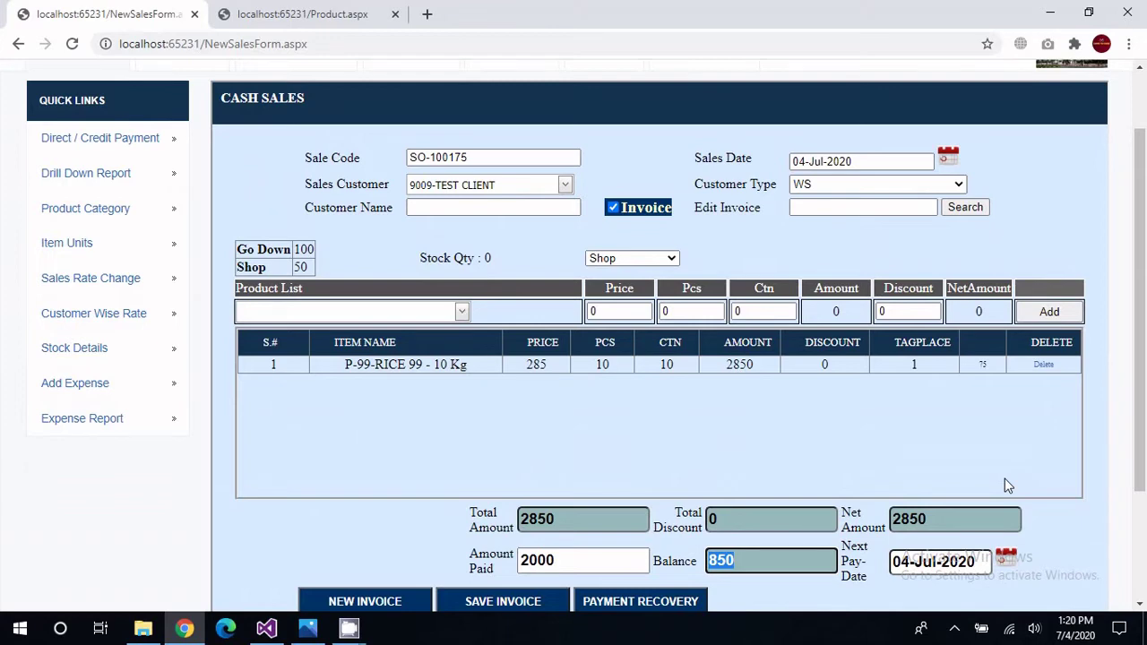
scroll(999, 481, "down", 2)
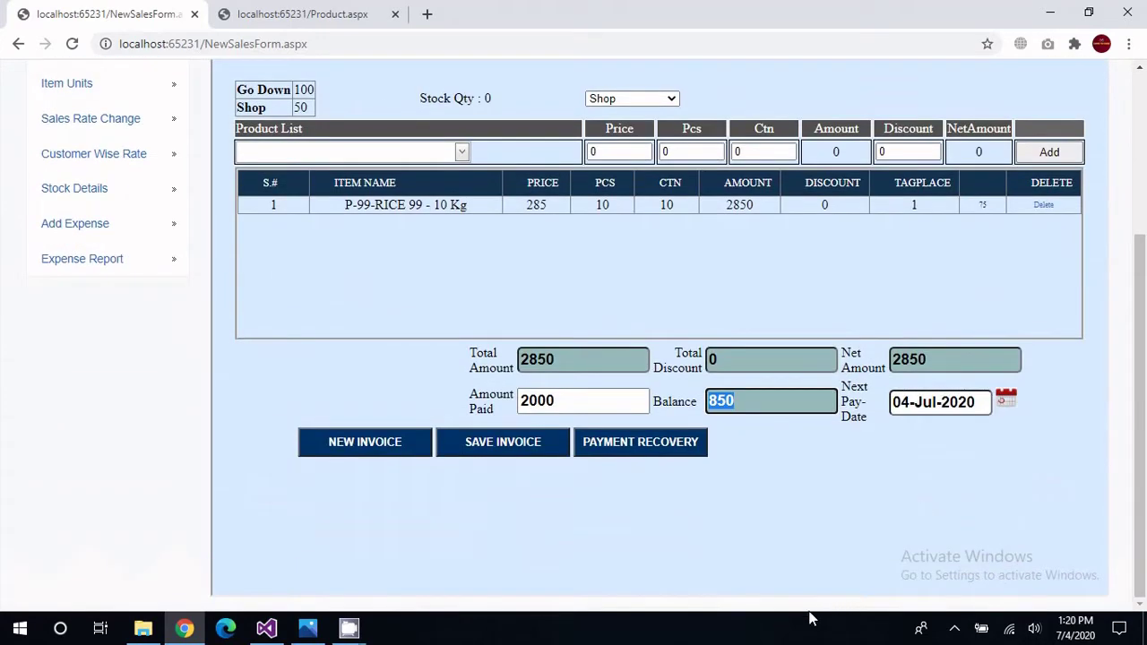
Save the sales invoice and bring its generated report window to the front.
left_click(502, 442)
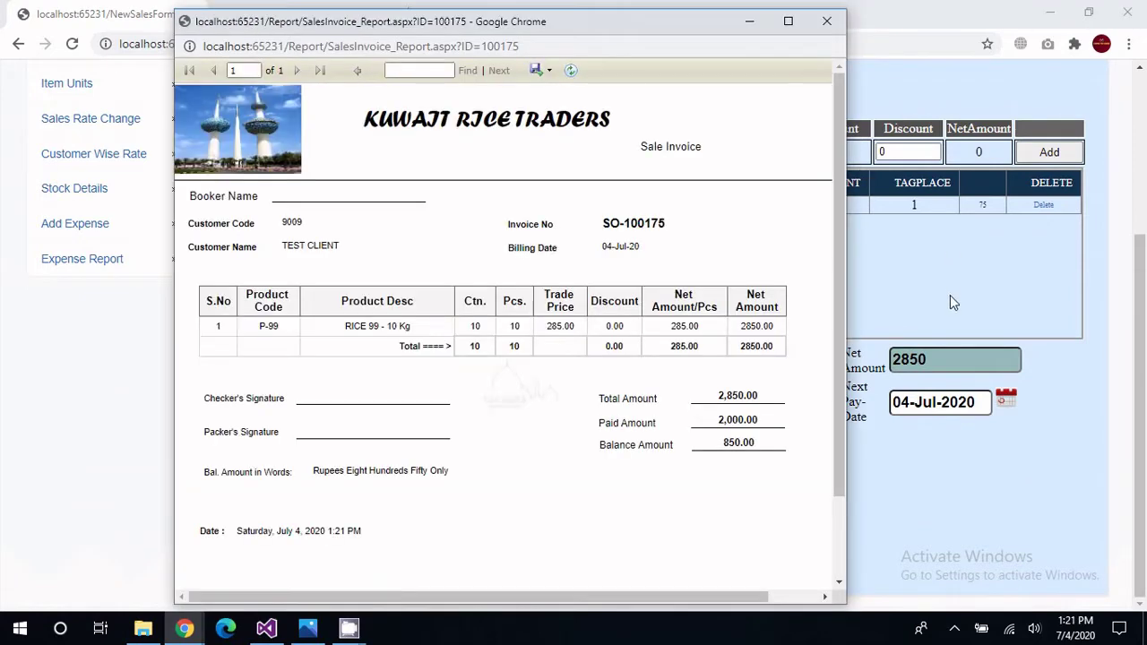
left_click(991, 468)
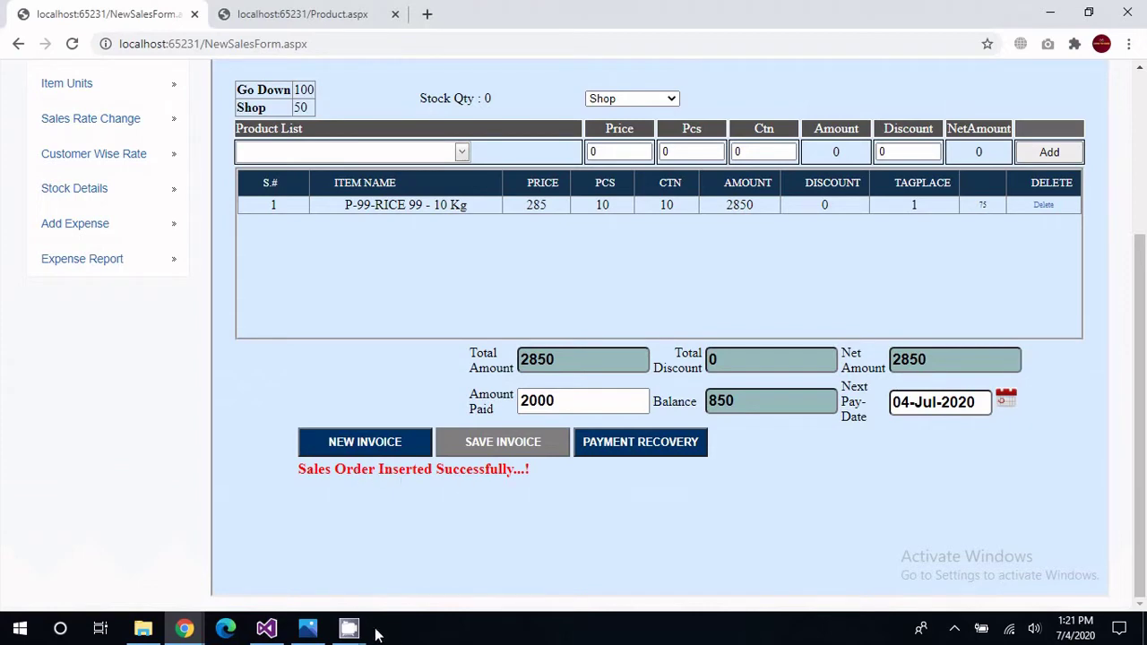
mouse_move(191, 632)
left_click(278, 578)
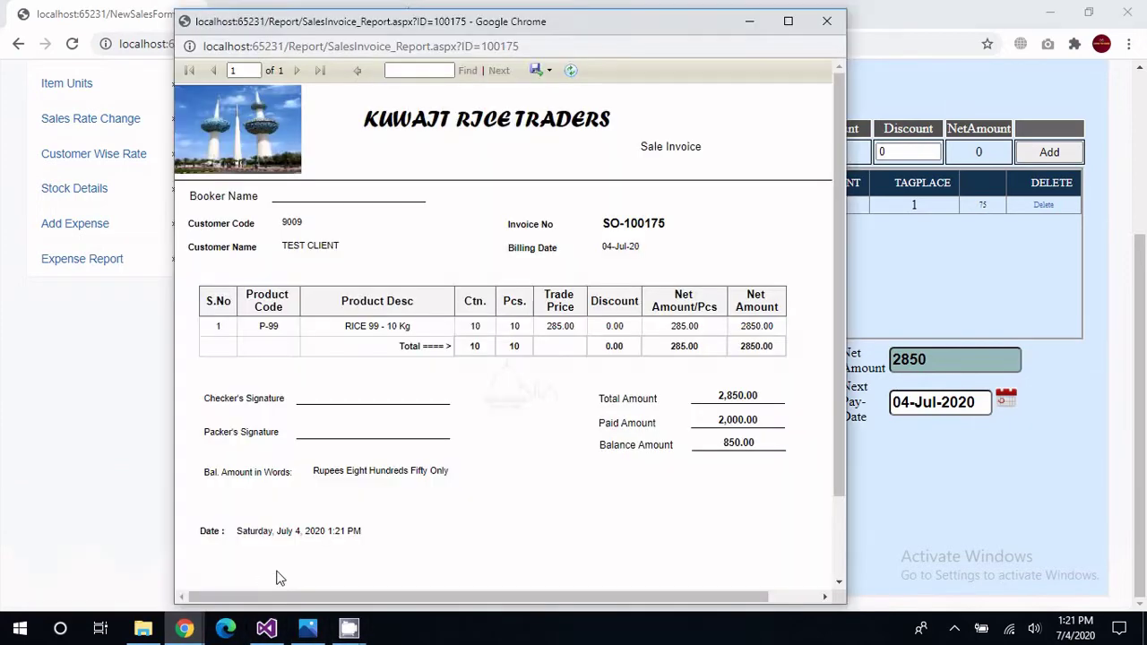
Check the customer code, customer name, invoice number and billing date on the invoice report.
double_click(291, 223)
left_click_drag(345, 250, 290, 249)
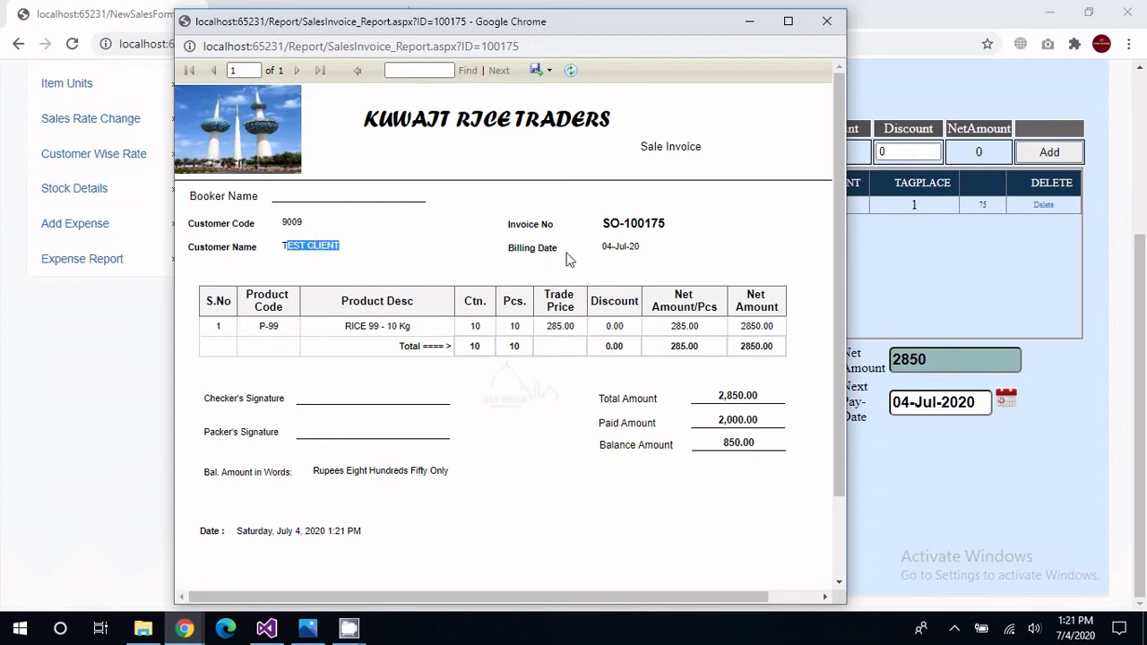
left_click_drag(663, 225, 598, 244)
left_click(640, 254)
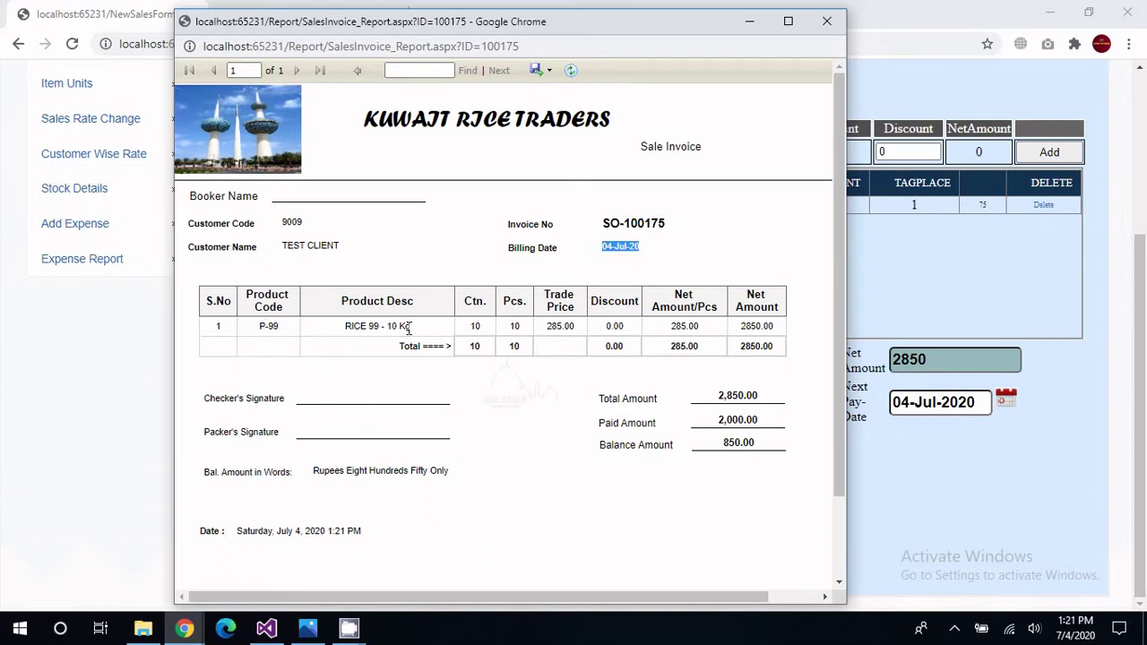
Examine the rice line's carton and piece quantities, trade price, discount and net amounts on the invoice report.
double_click(475, 326)
double_click(515, 326)
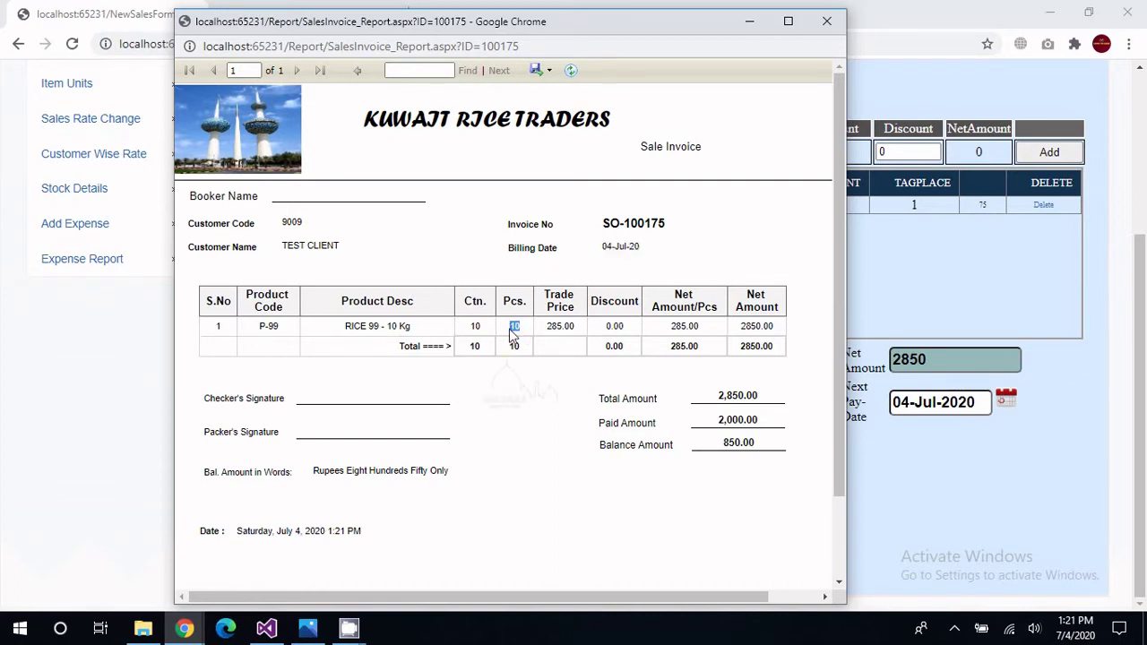
double_click(573, 327)
double_click(615, 326)
left_click(702, 335)
double_click(677, 327)
left_click(749, 330)
double_click(615, 327)
left_click_drag(700, 327, 607, 327)
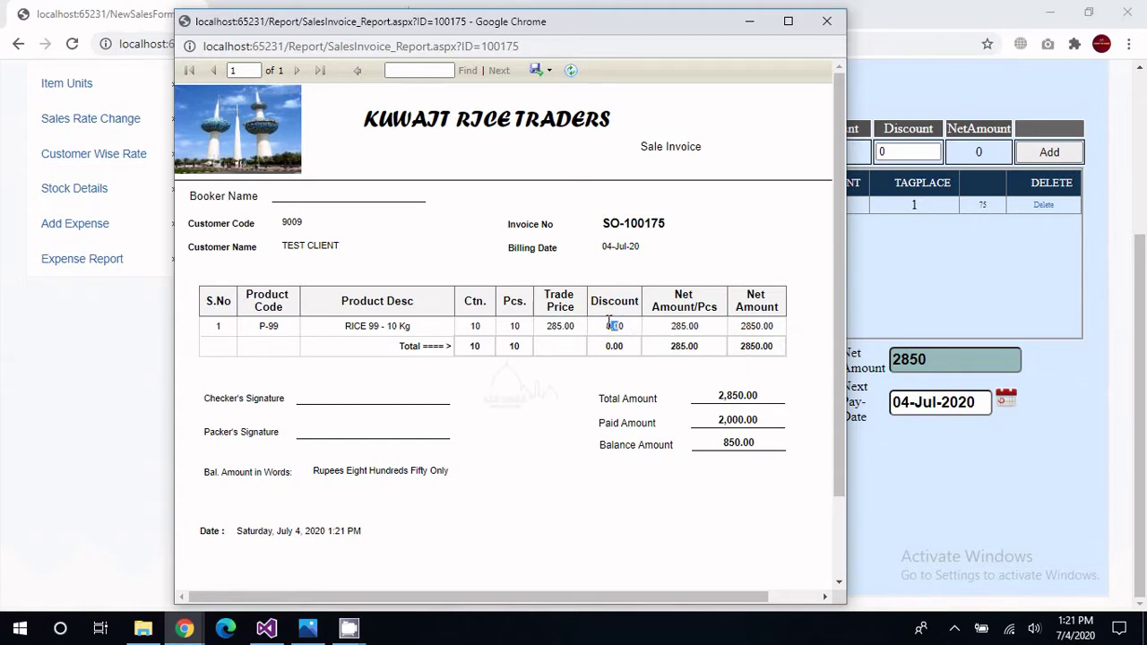
left_click(671, 339)
left_click_drag(704, 327, 665, 332)
left_click_drag(523, 326, 509, 330)
left_click_drag(740, 326, 774, 329)
Check the total, paid and balance amounts at the end of the invoice report.
left_click(757, 401)
double_click(758, 401)
left_click(722, 419)
left_click_drag(756, 420, 722, 414)
left_click(720, 415)
left_click_drag(766, 448, 727, 443)
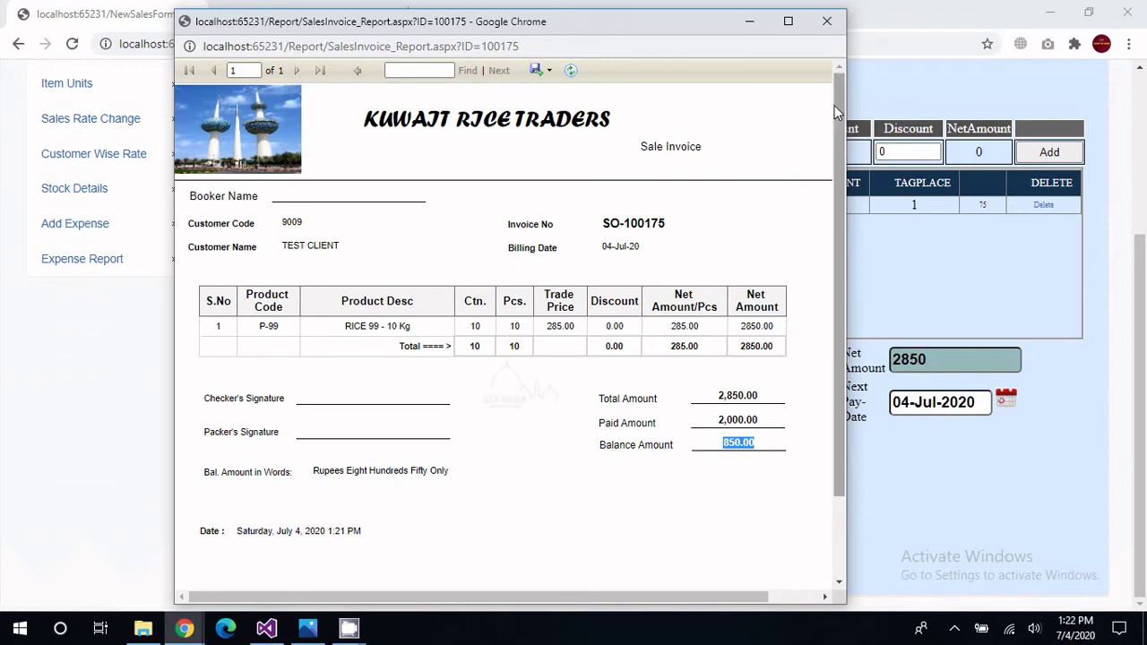
Close the invoice report and open the customer profile page.
left_click(826, 21)
scroll(663, 282, "up", 3)
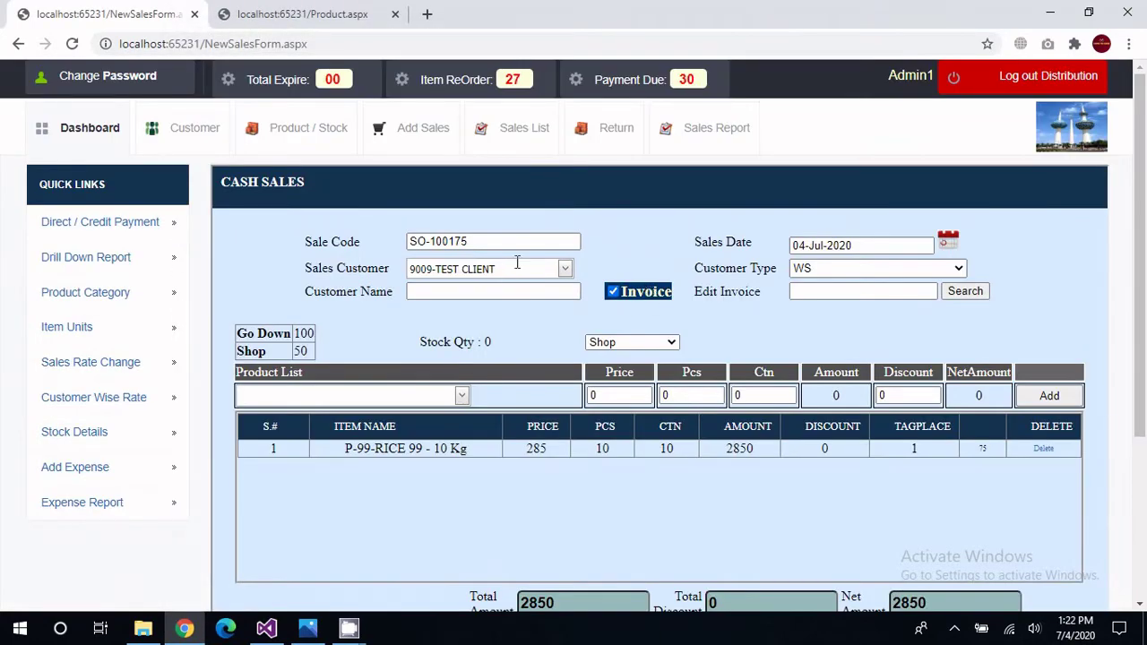
left_click(203, 145)
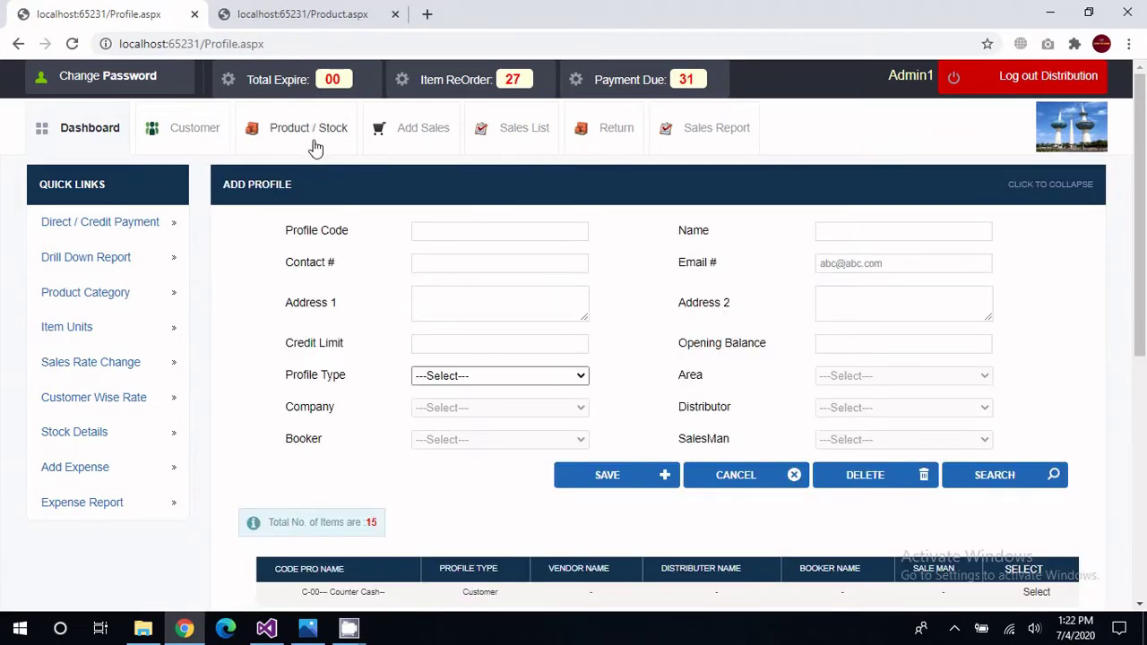
Open the sales list and look through the recorded sales orders.
left_click(314, 146)
left_click(428, 134)
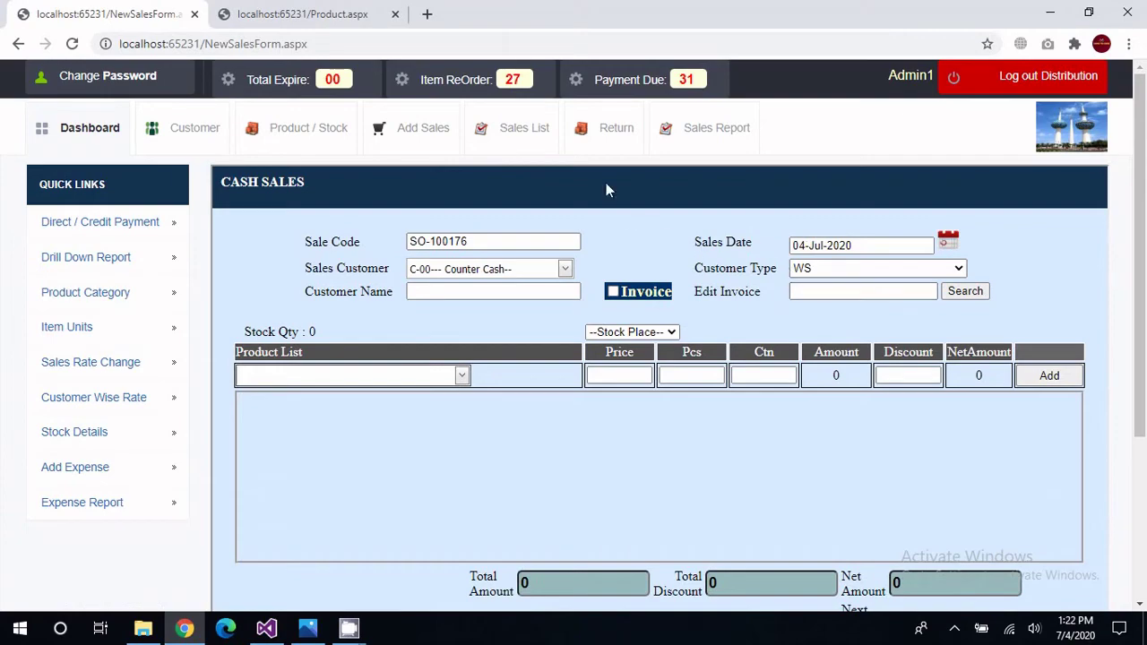
left_click(526, 132)
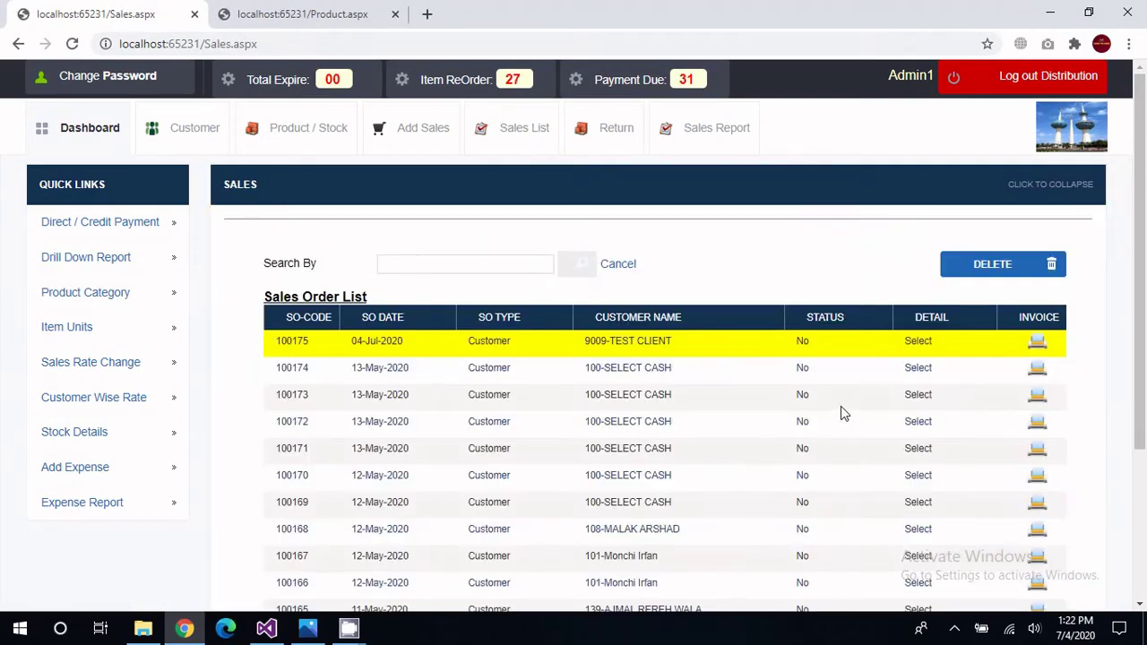
scroll(842, 410, "down", 3)
scroll(843, 409, "up", 3)
scroll(558, 414, "down", 3)
scroll(558, 415, "up", 2)
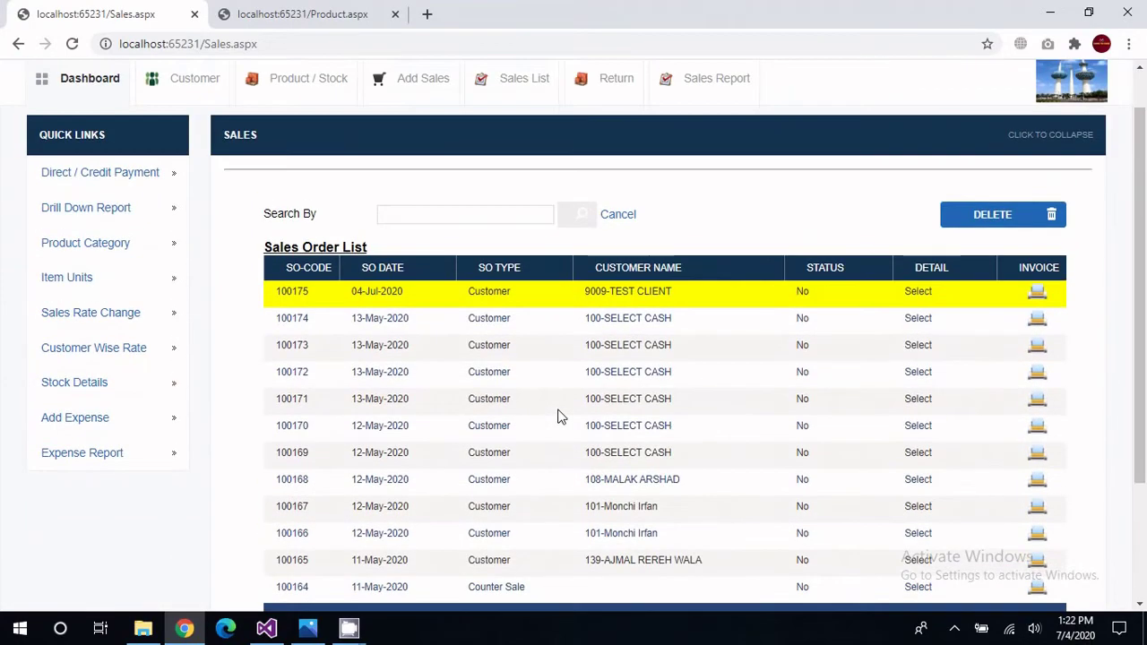
Search the sales order list for TEST.
left_click(489, 218)
left_click(489, 217)
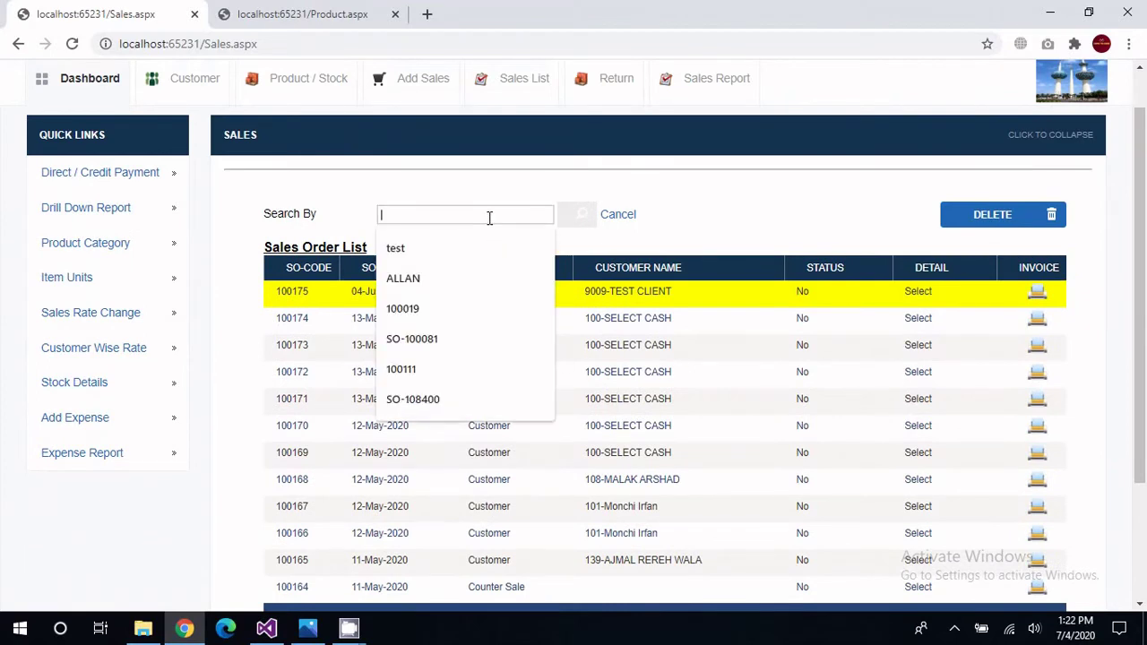
type("TEST")
key("Tab")
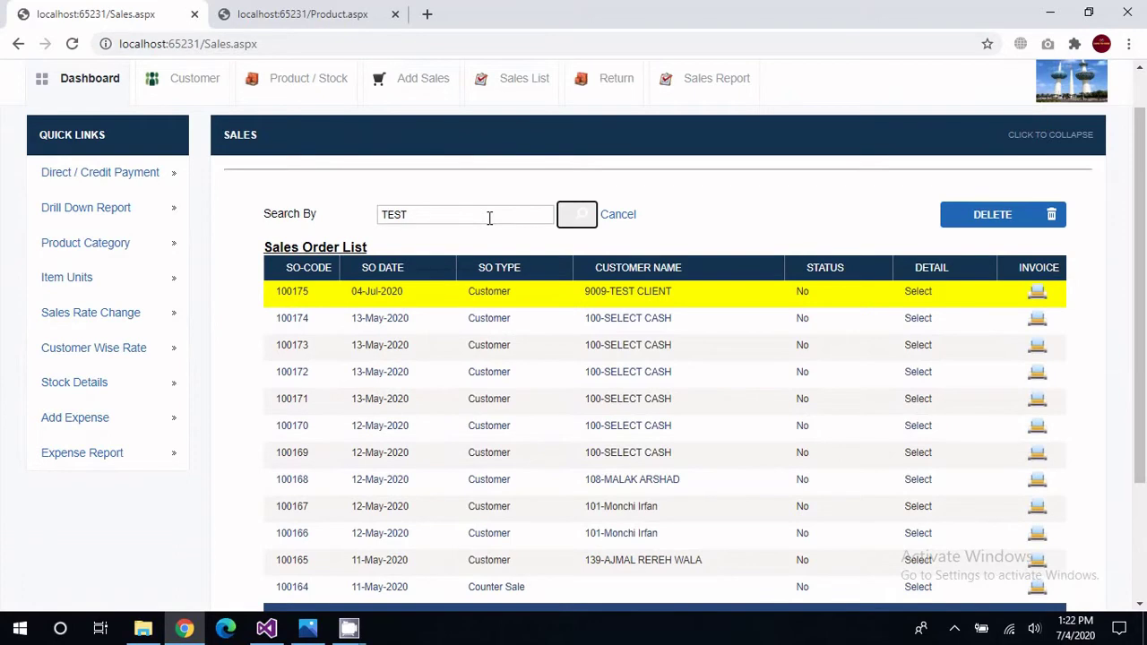
key("Return")
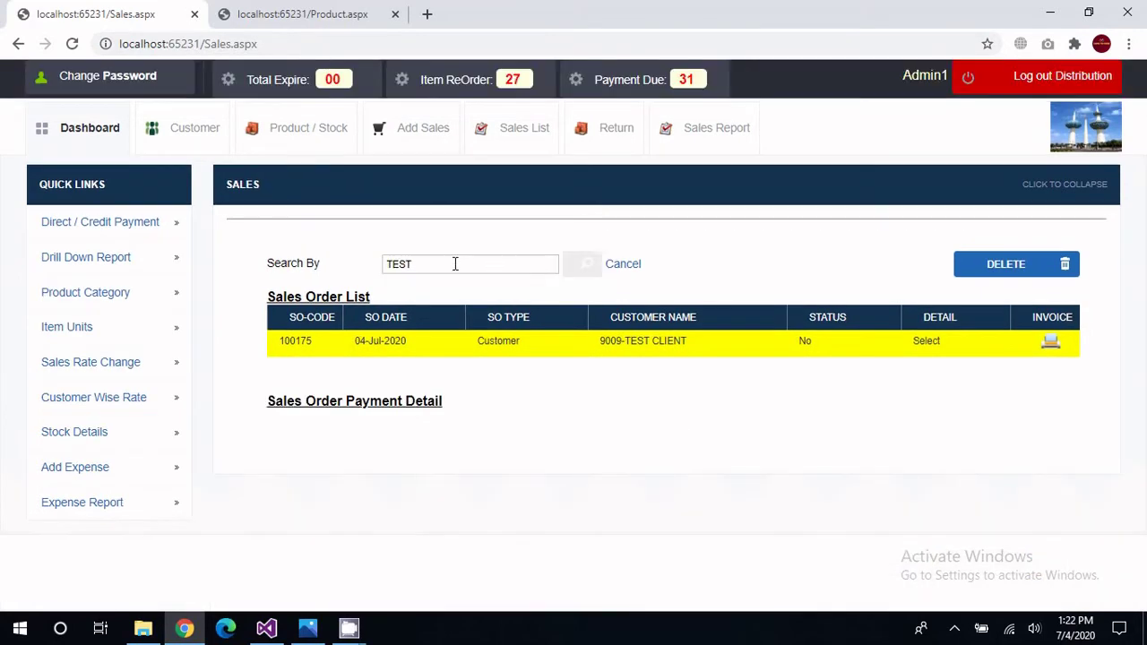
Open the invoice report for TEST CLIENT's sales order, review it and close it.
left_click(437, 263)
left_click(651, 439)
left_click(1050, 342)
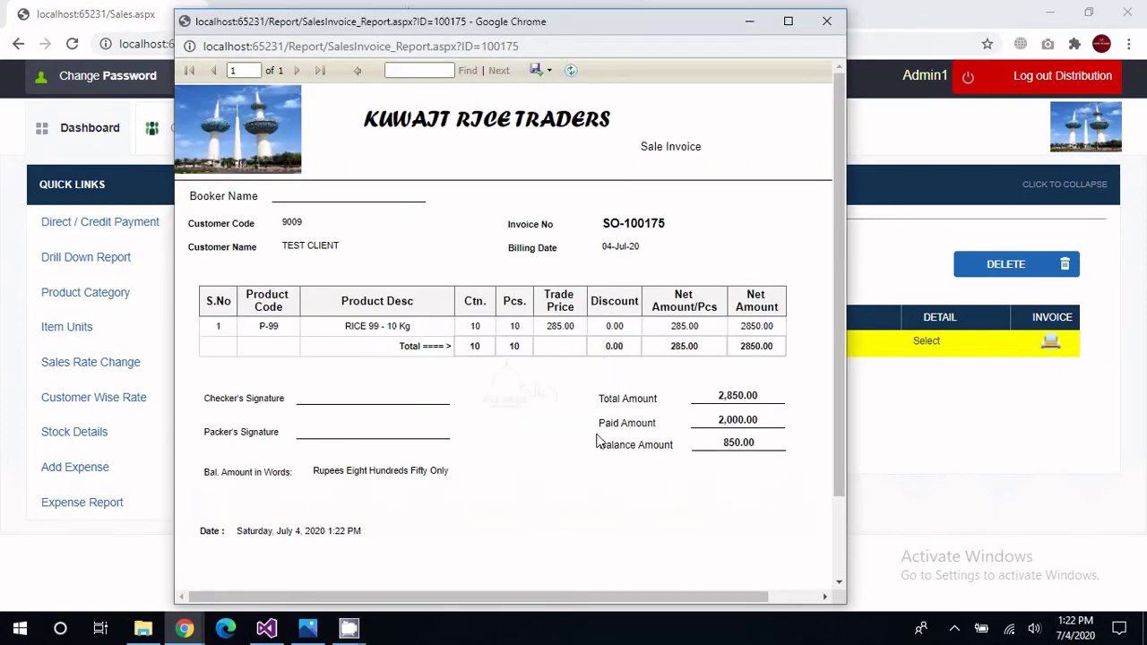
scroll(599, 441, "down", 1)
scroll(599, 441, "up", 1)
left_click(826, 22)
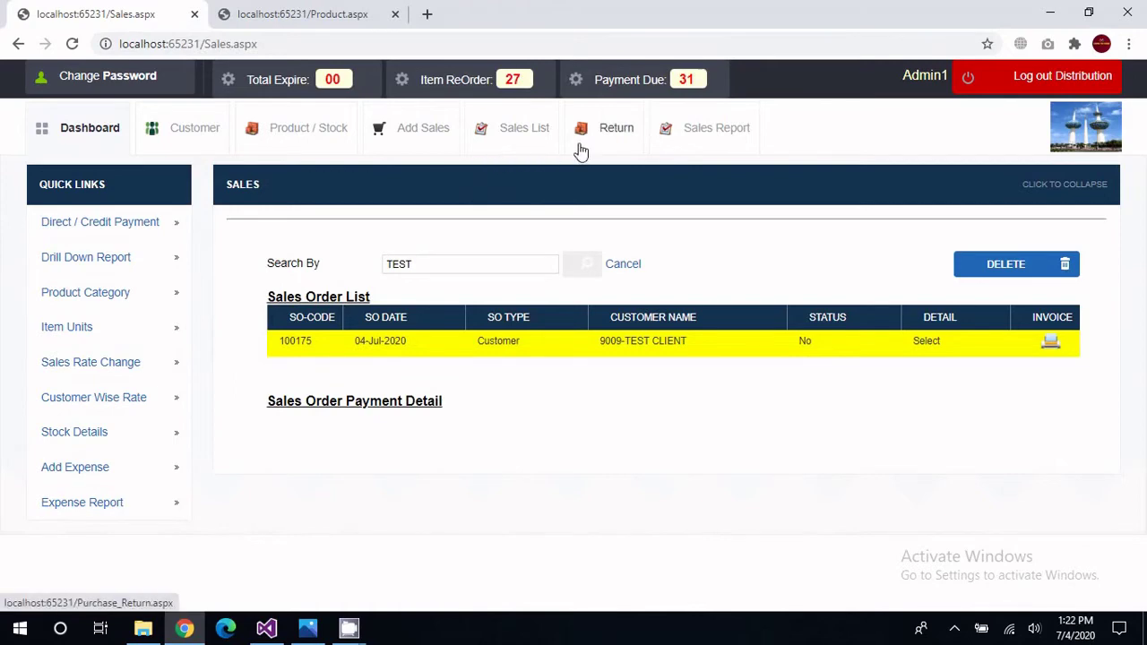
On the sales purchase return page, list TEST CLIENT's transactions with return type Sales and select the P-99-RICE 99 - 10 Kg sale.
left_click(615, 134)
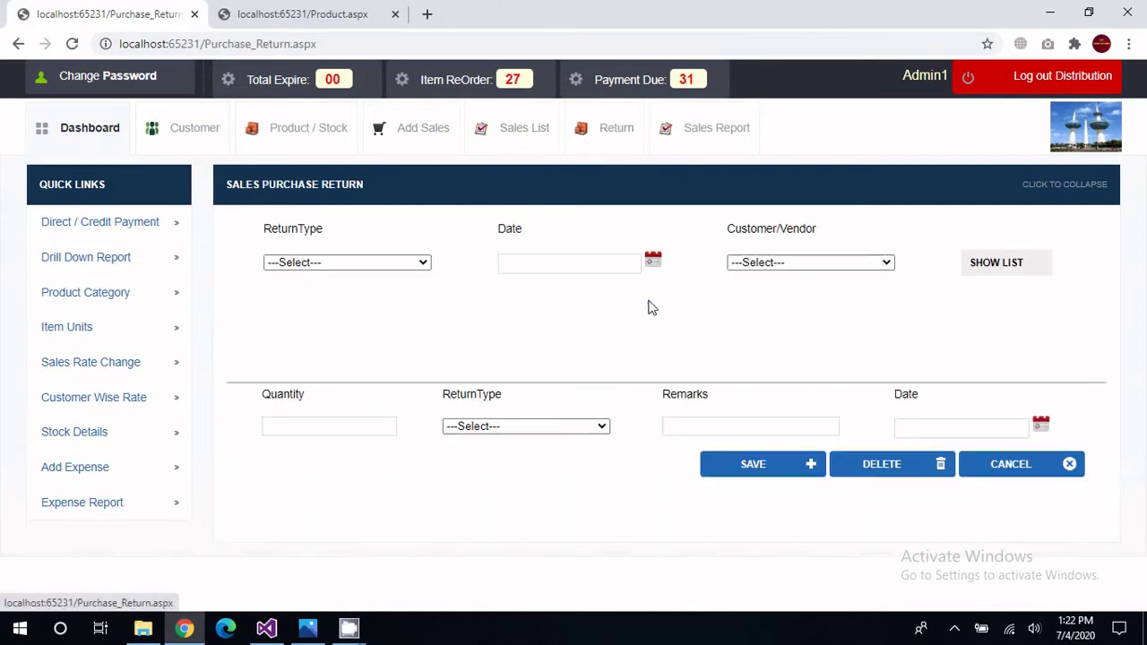
left_click(365, 261)
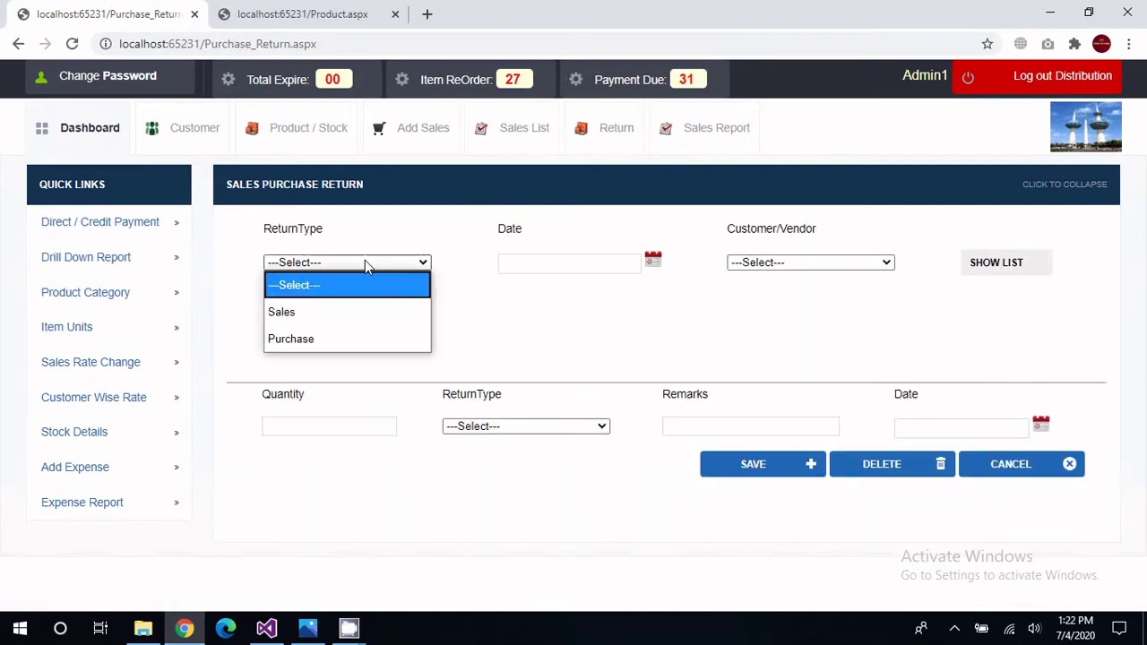
left_click(371, 314)
left_click(655, 262)
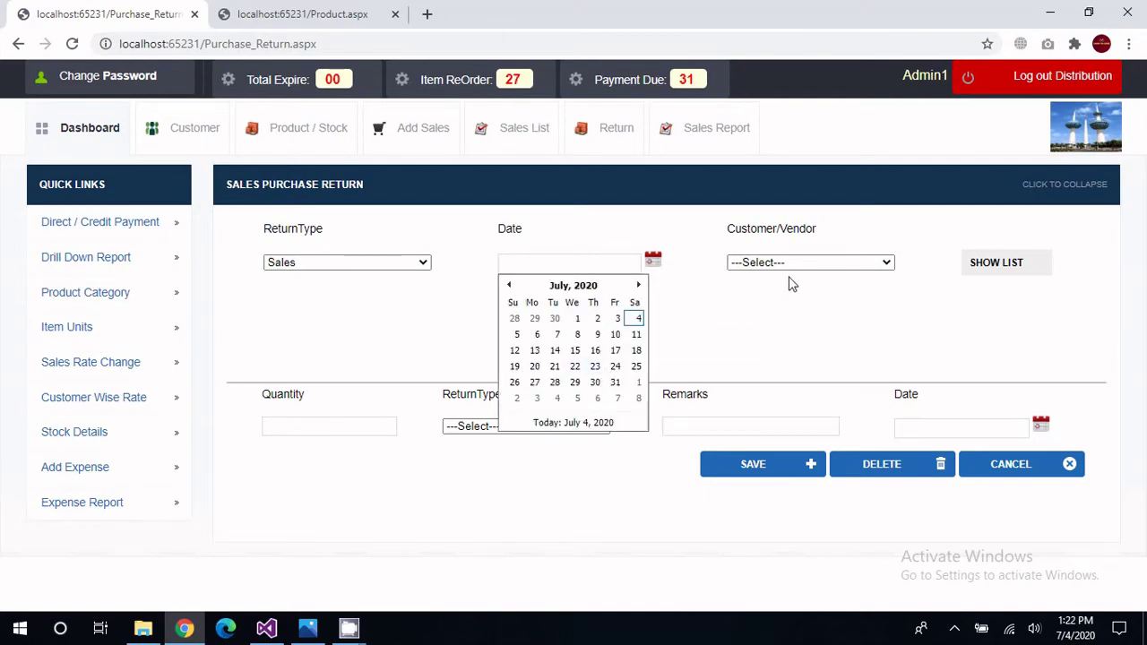
left_click(812, 263)
scroll(818, 528, "down", 10)
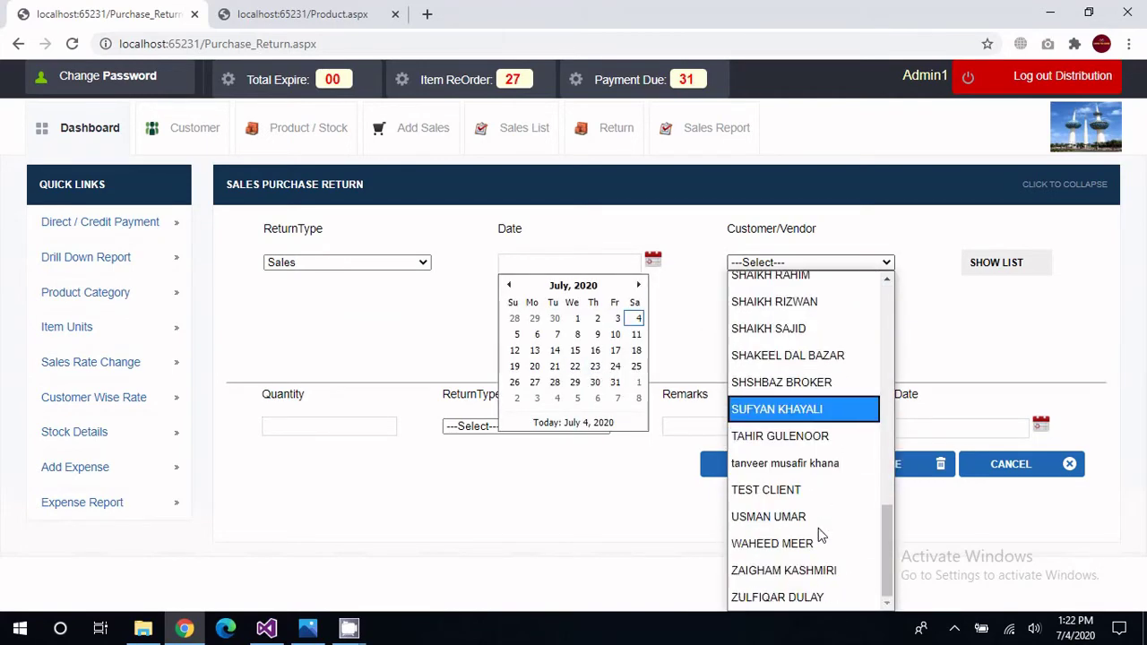
left_click(802, 491)
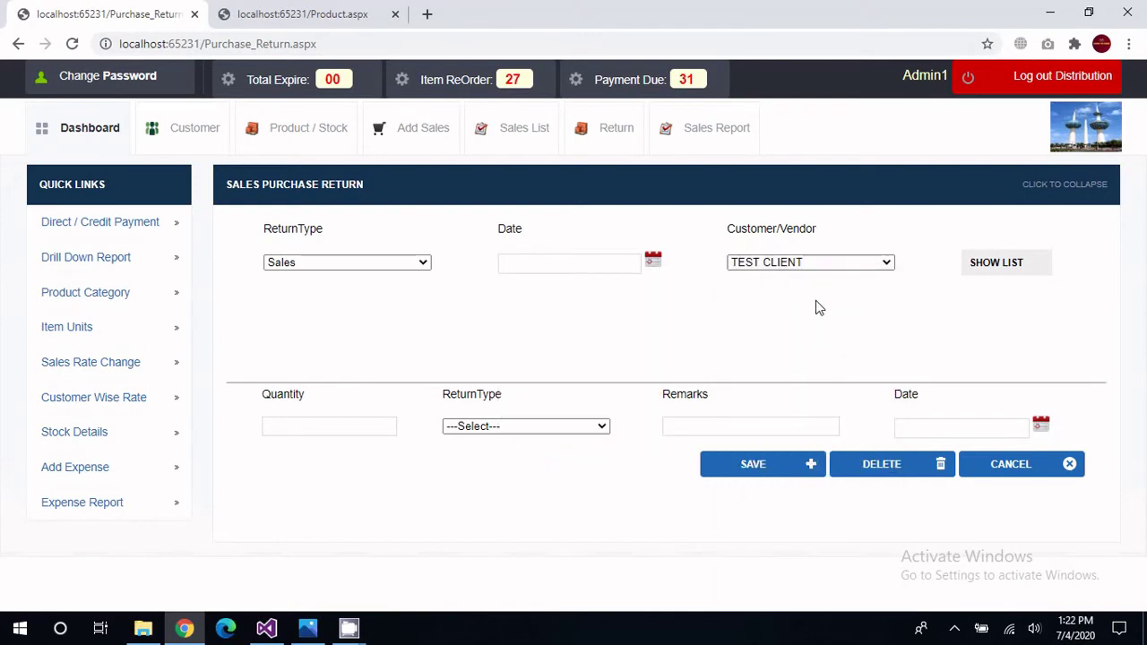
left_click(999, 268)
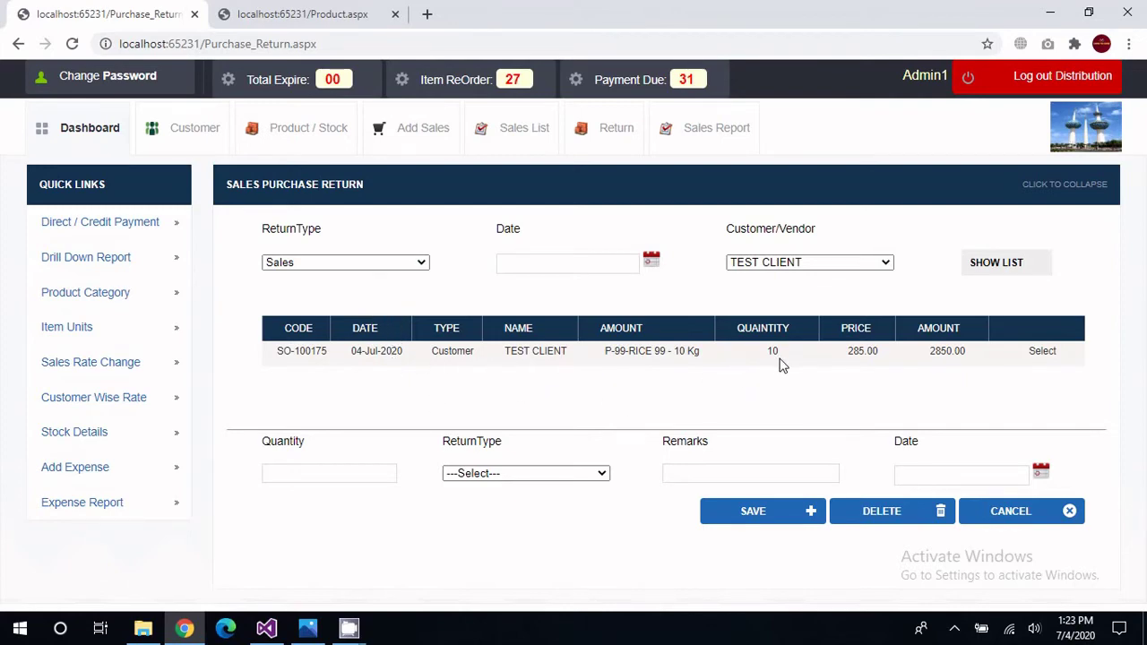
left_click(1042, 354)
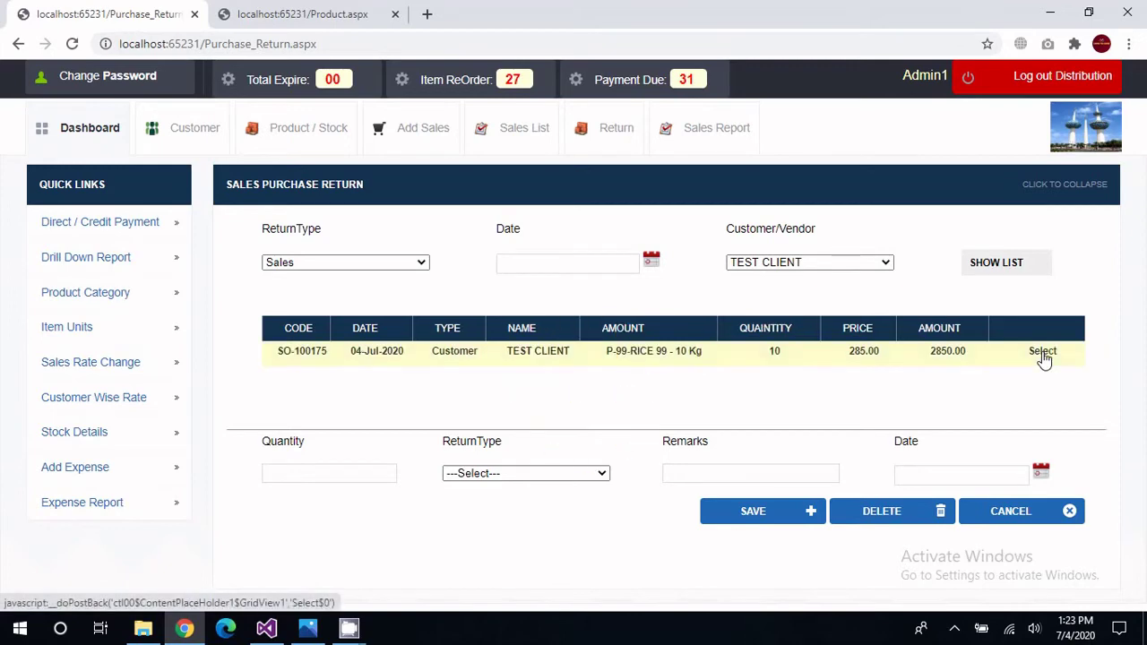
Open the product page in a separate browser tab and go from there to the cash sales form.
right_click(300, 136)
left_click(358, 146)
left_click(502, 13)
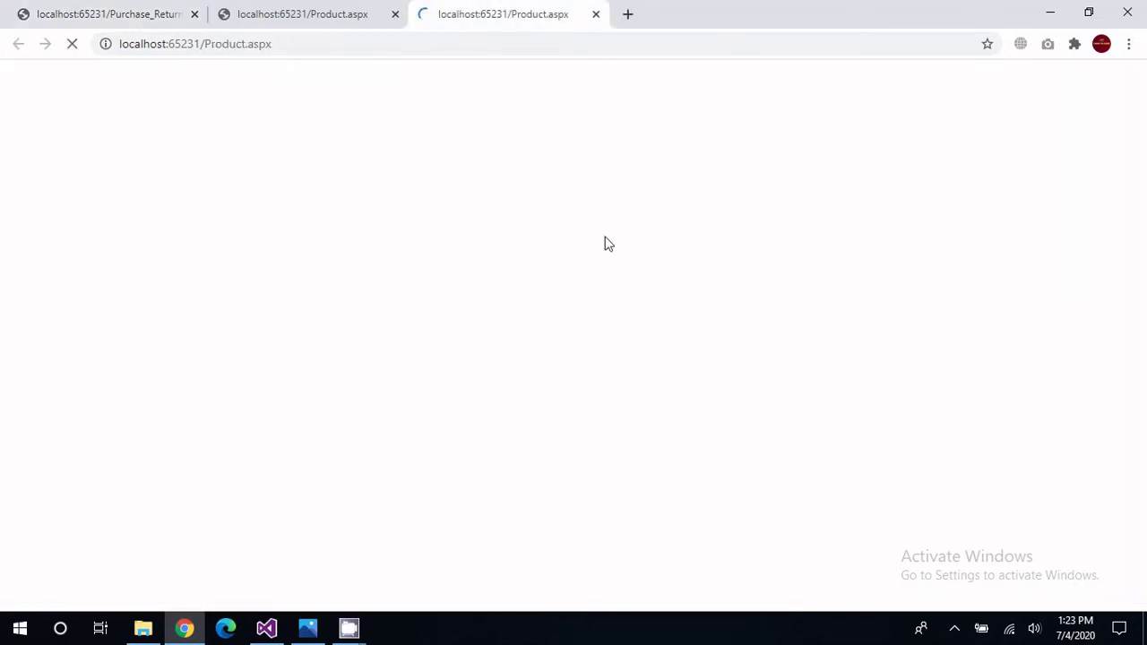
scroll(771, 332, "down", 2)
scroll(627, 233, "up", 2)
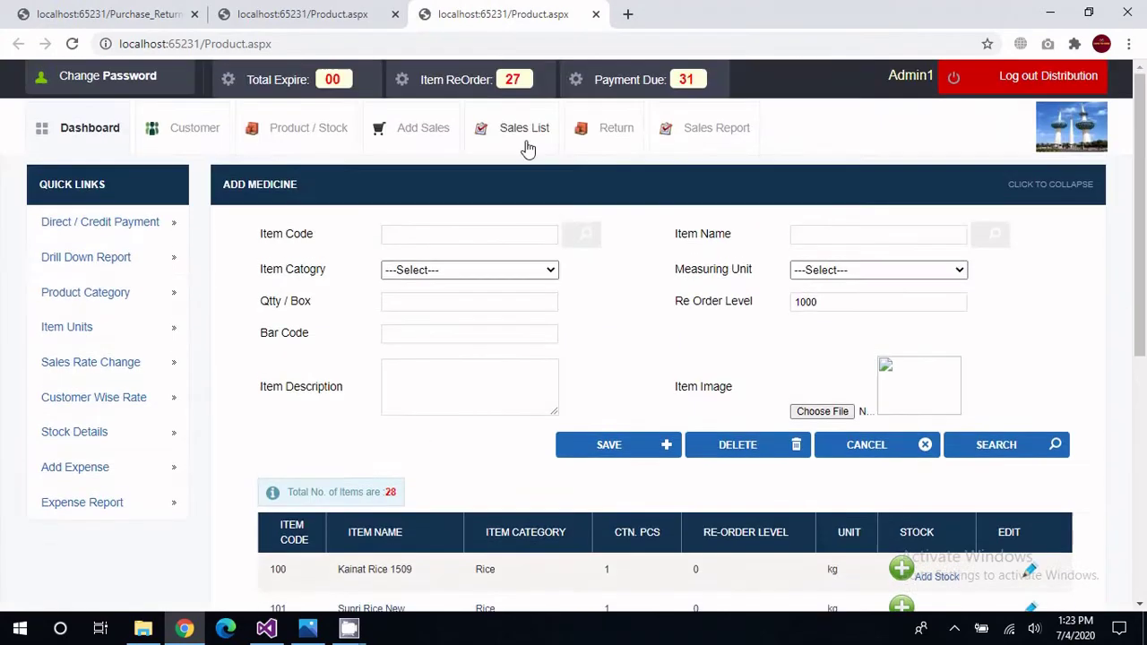
left_click(442, 144)
Choose P-99-RICE 99 - 10 Kg as the product in the cash sales form and check its shop stock.
scroll(961, 479, "down", 2)
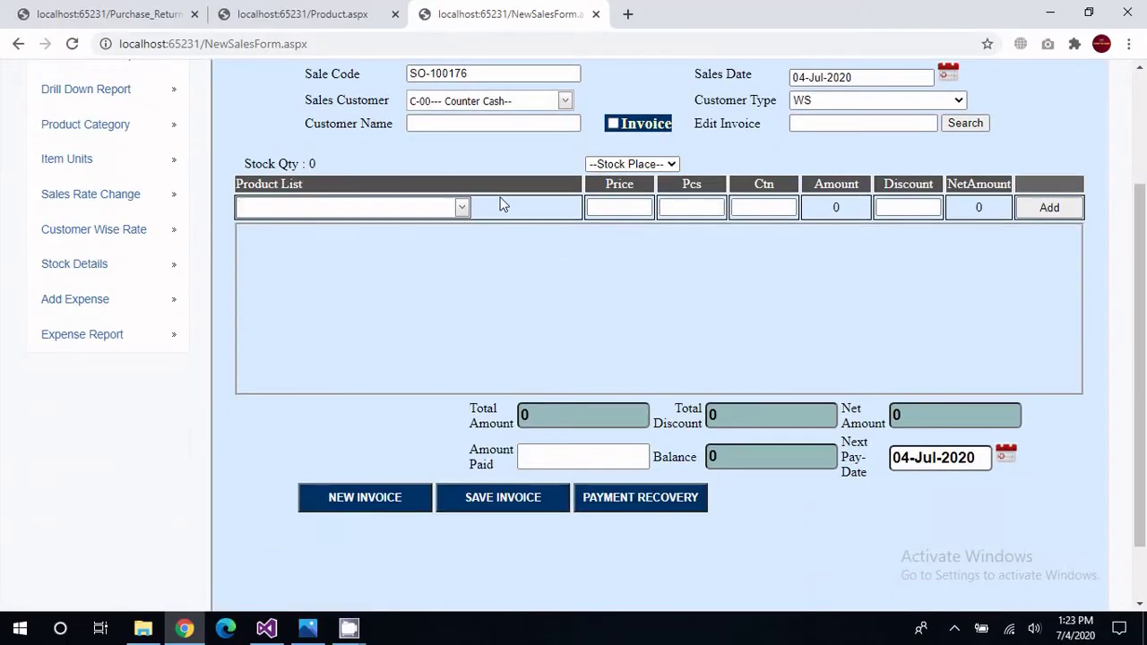
left_click(461, 208)
scroll(462, 312, "down", 3)
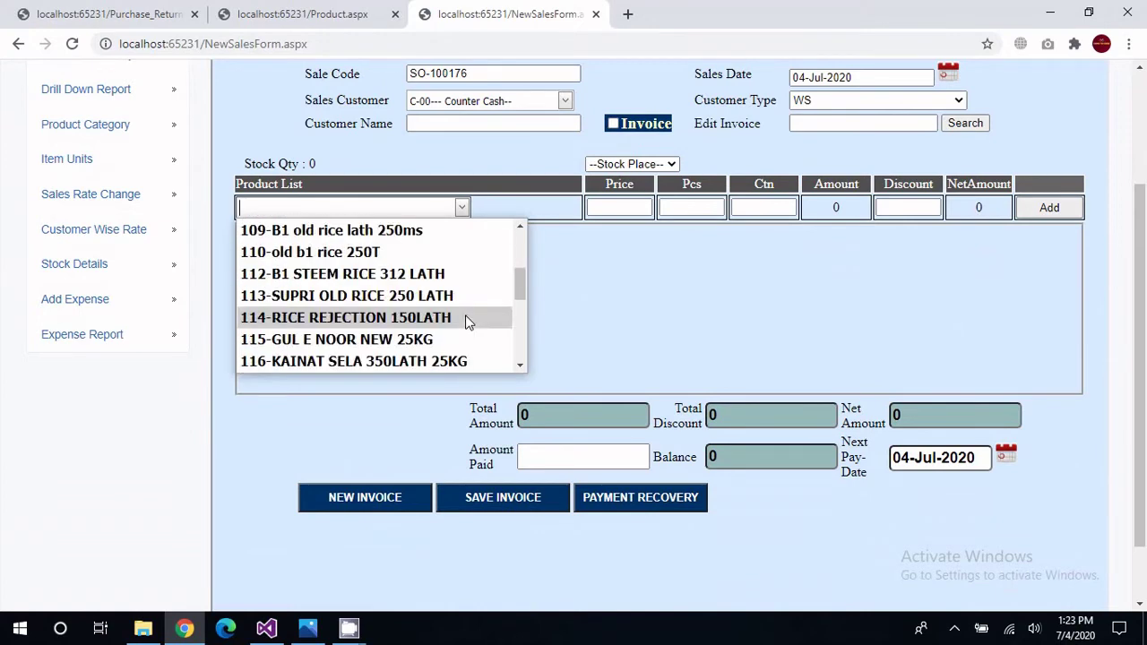
scroll(465, 321, "down", 5)
left_click(439, 359)
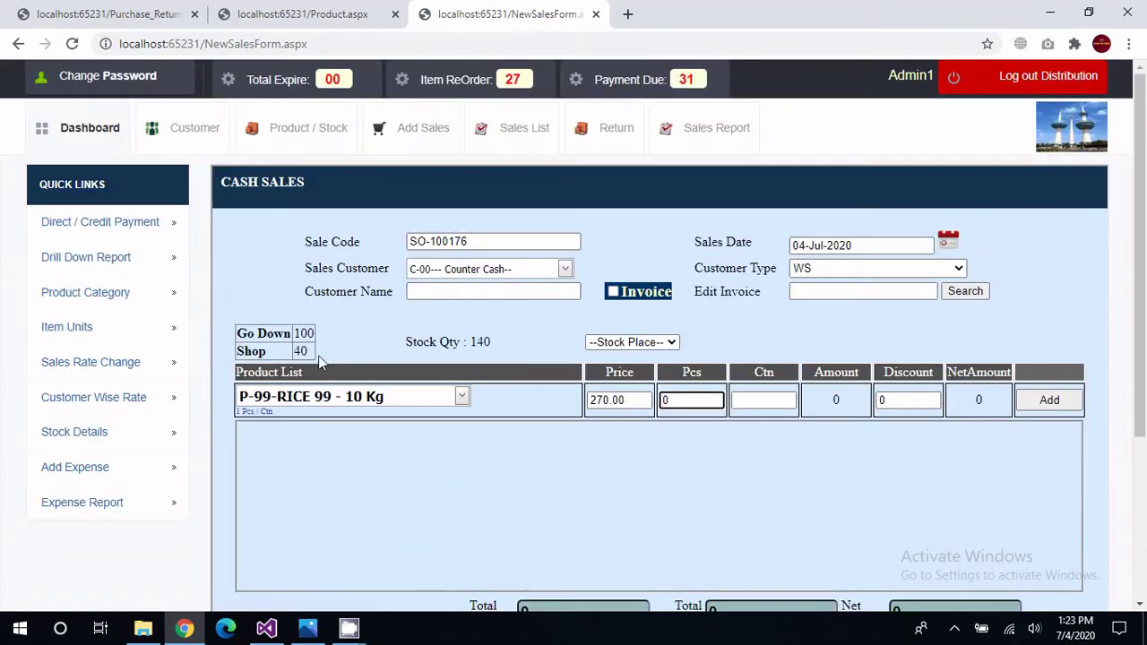
left_click_drag(310, 352, 292, 351)
left_click(327, 7)
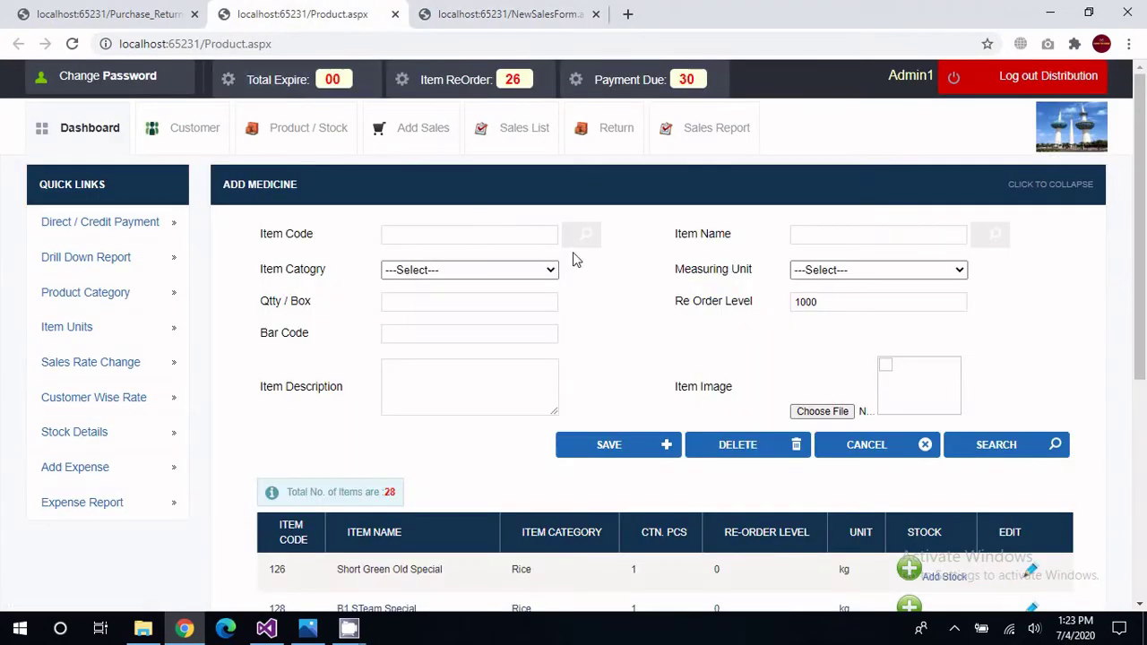
left_click(516, 271)
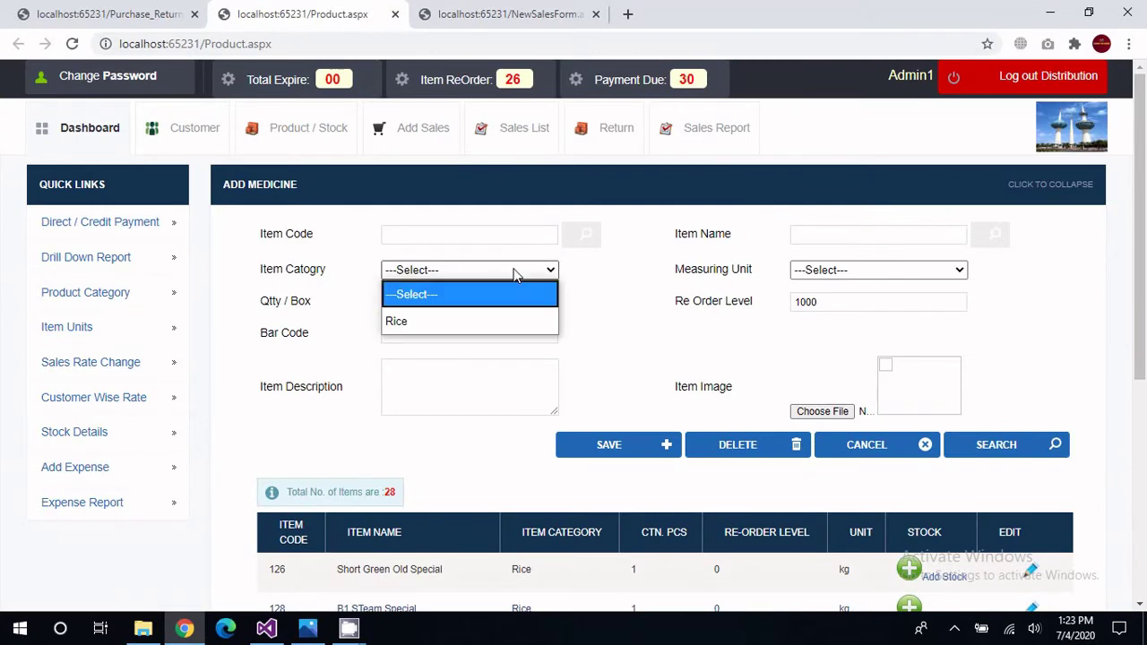
Fill in the rice return with quantity 2, return type Others and date 04-Jul-2020.
left_click(108, 13)
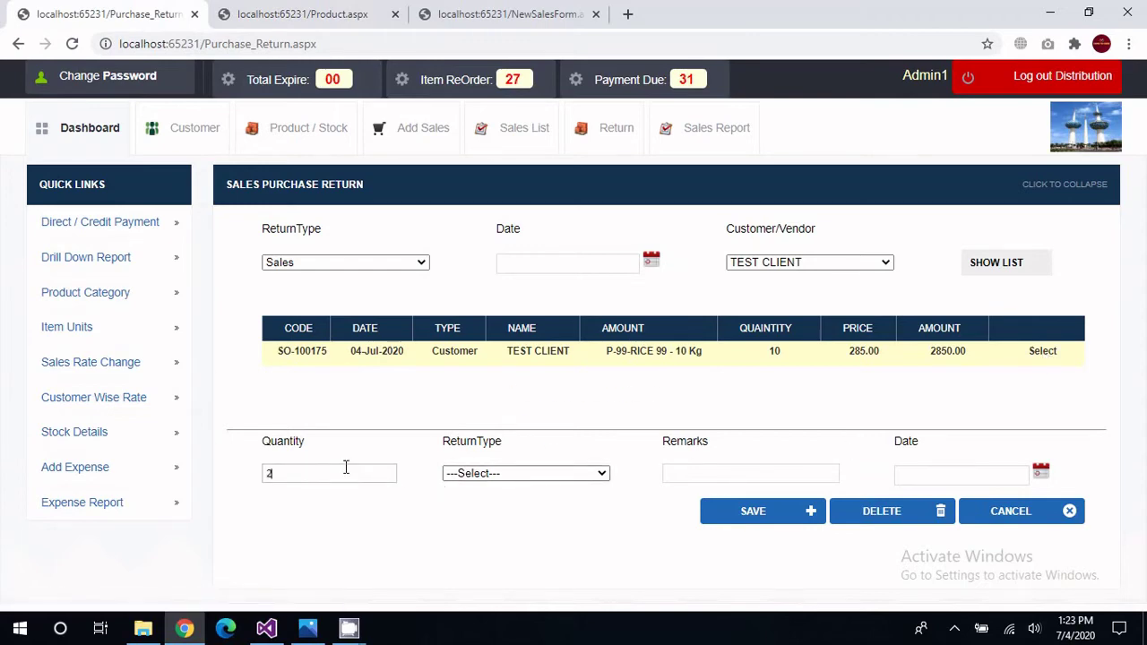
key("Tab")
left_click(512, 474)
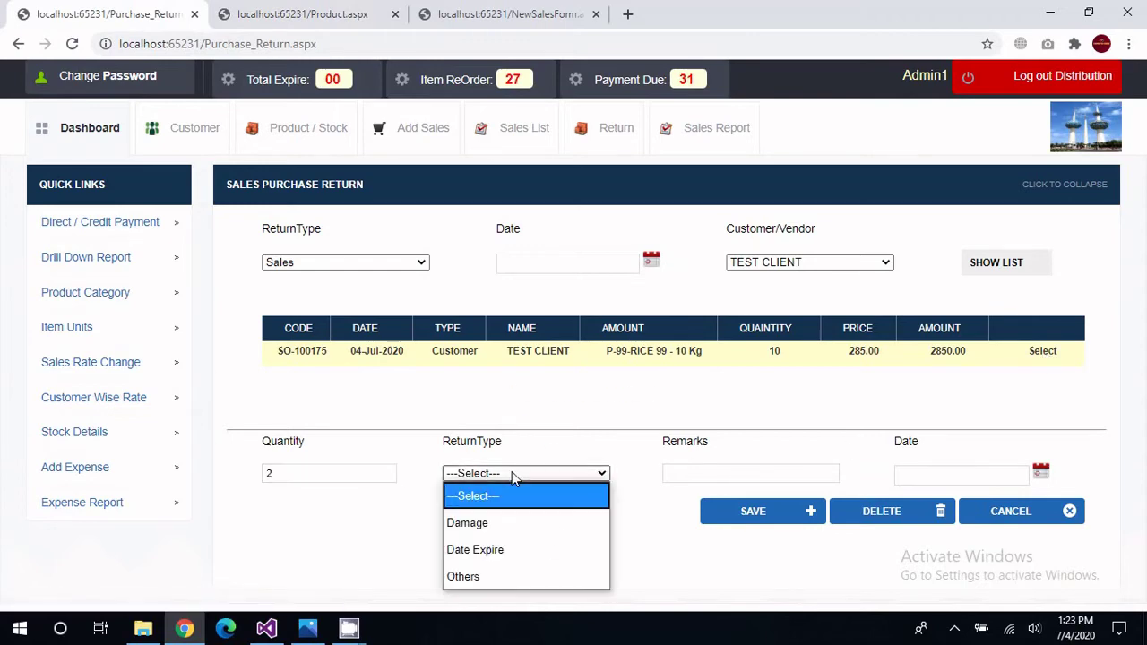
left_click(523, 576)
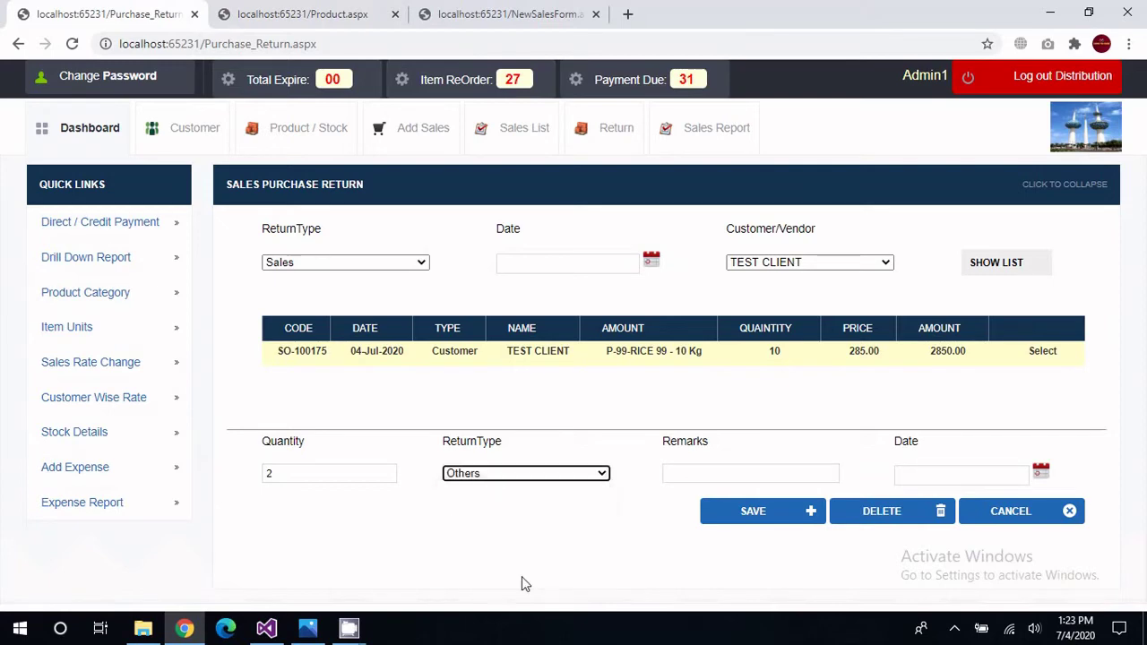
left_click(718, 470)
left_click(1044, 473)
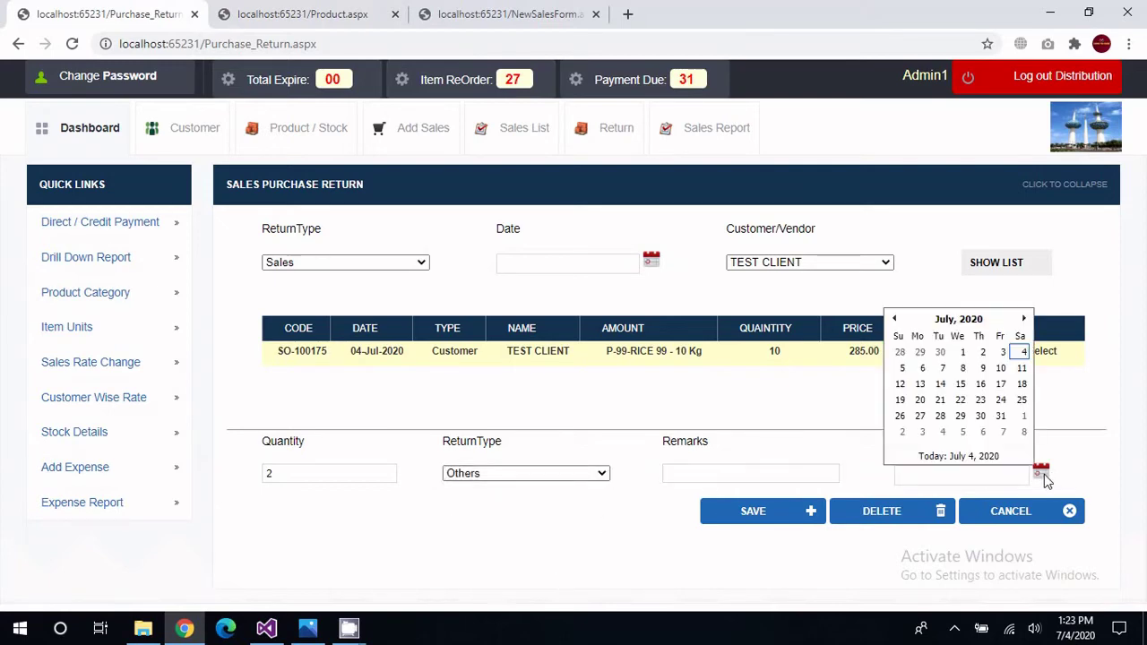
left_click(1024, 355)
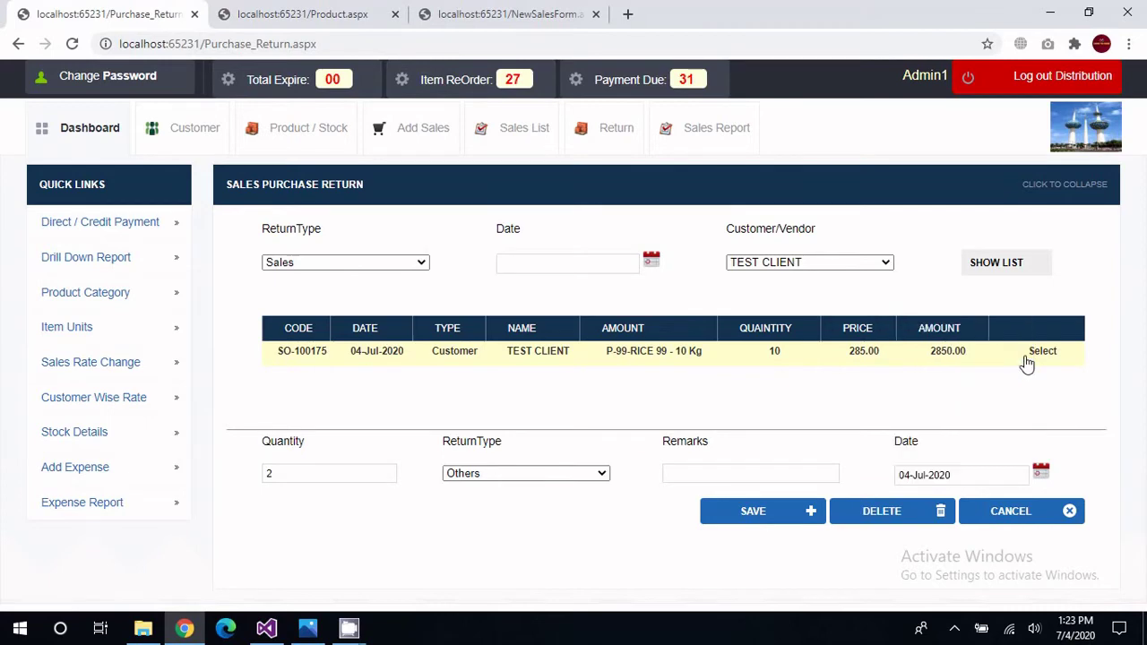
Save the sales return and check its entry in the returns list.
left_click(770, 518)
scroll(768, 526, "down", 2)
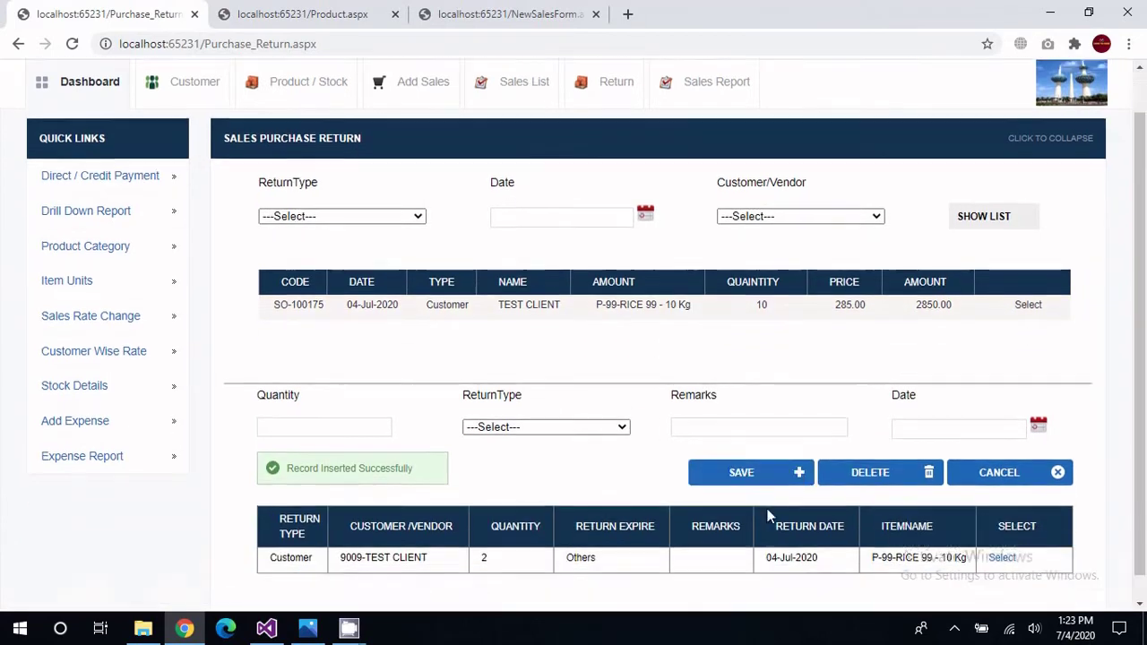
scroll(610, 169, "up", 2)
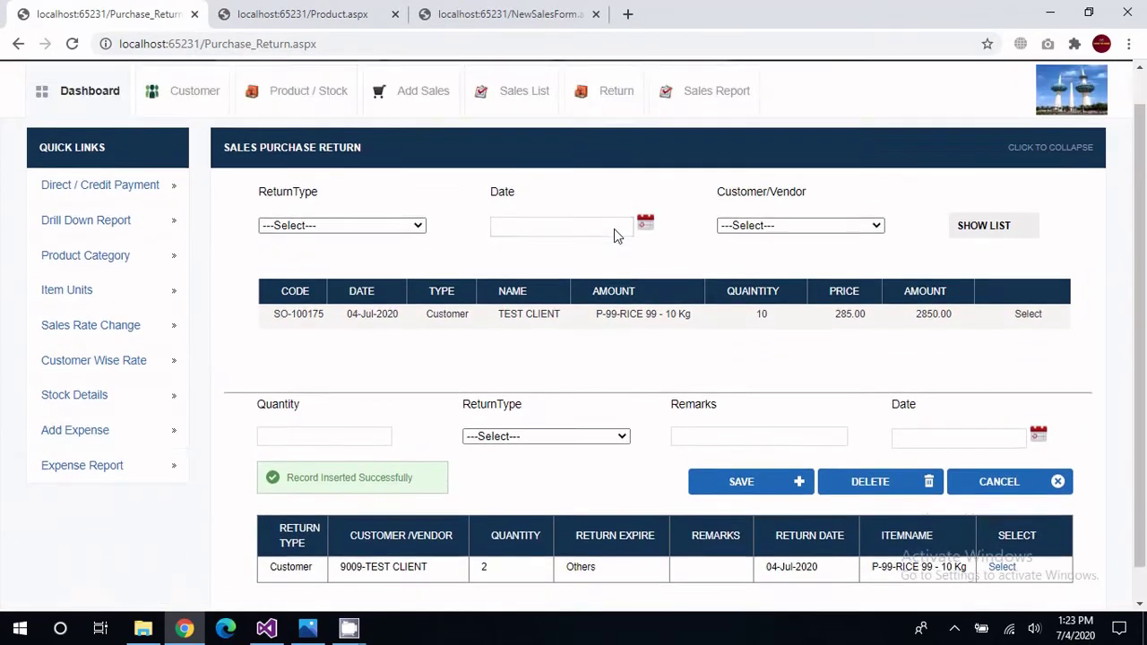
Go back to the cash sales form and change the product to 138-GUL E NOOR SHORT GREEN.
left_click(302, 13)
left_click(502, 13)
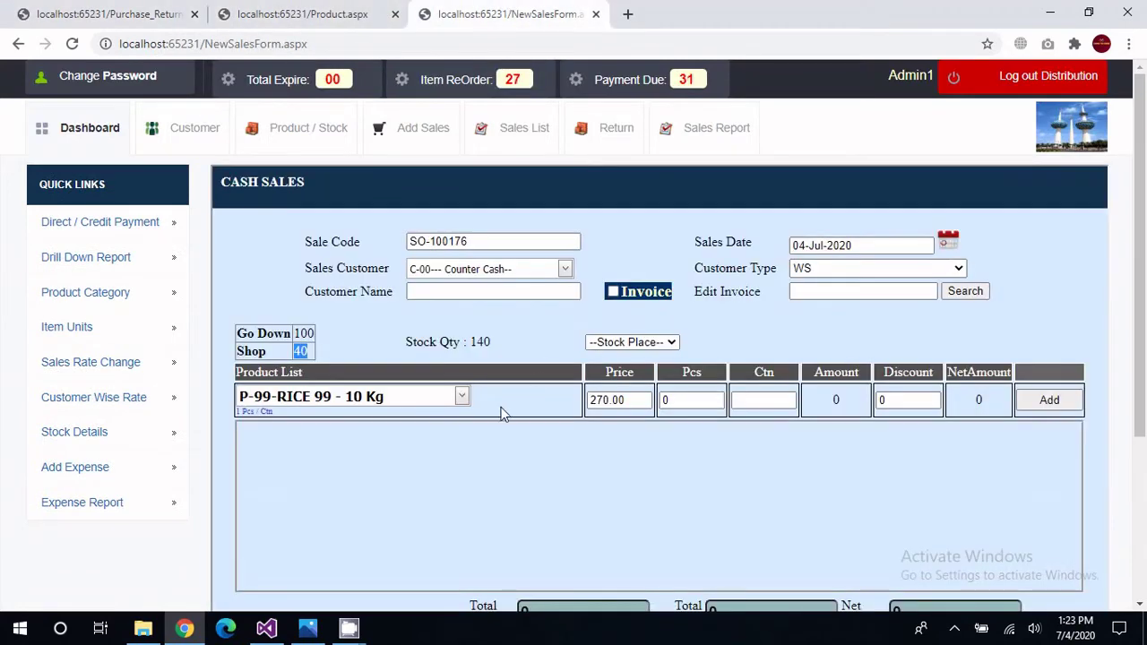
left_click(460, 397)
left_click(376, 524)
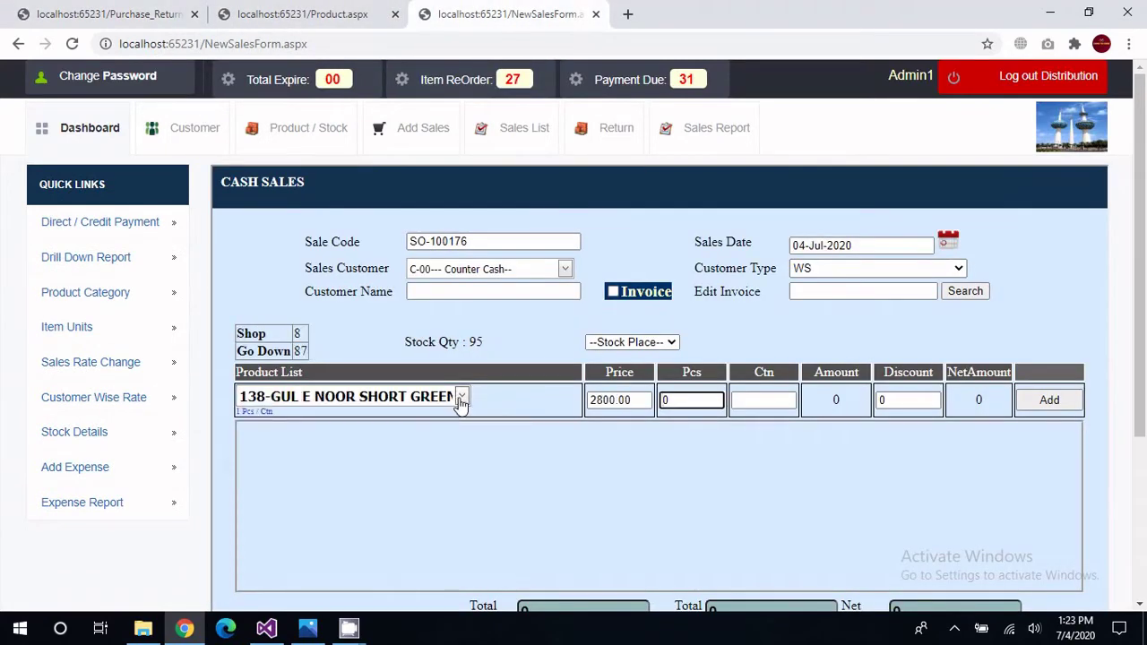
Check the stock of P-99-RICE 99 - 10 Kg in the cash sales form and review the saved return on the purchase return page.
left_click(461, 397)
left_click(443, 545)
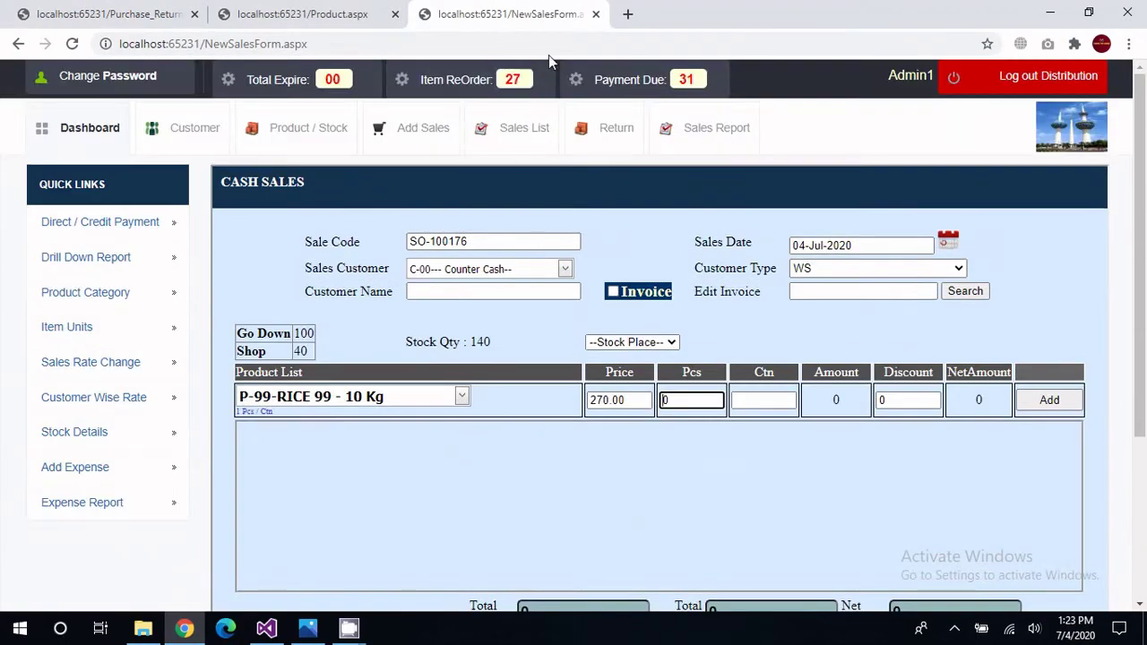
left_click(310, 13)
left_click(148, 9)
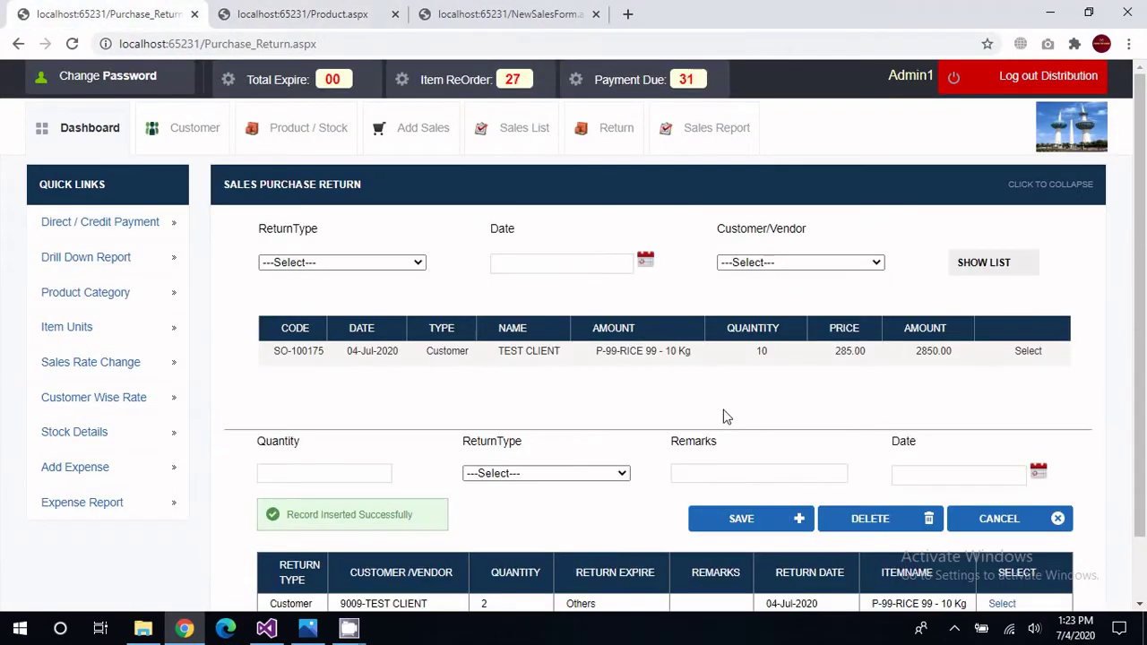
scroll(722, 414, "down", 1)
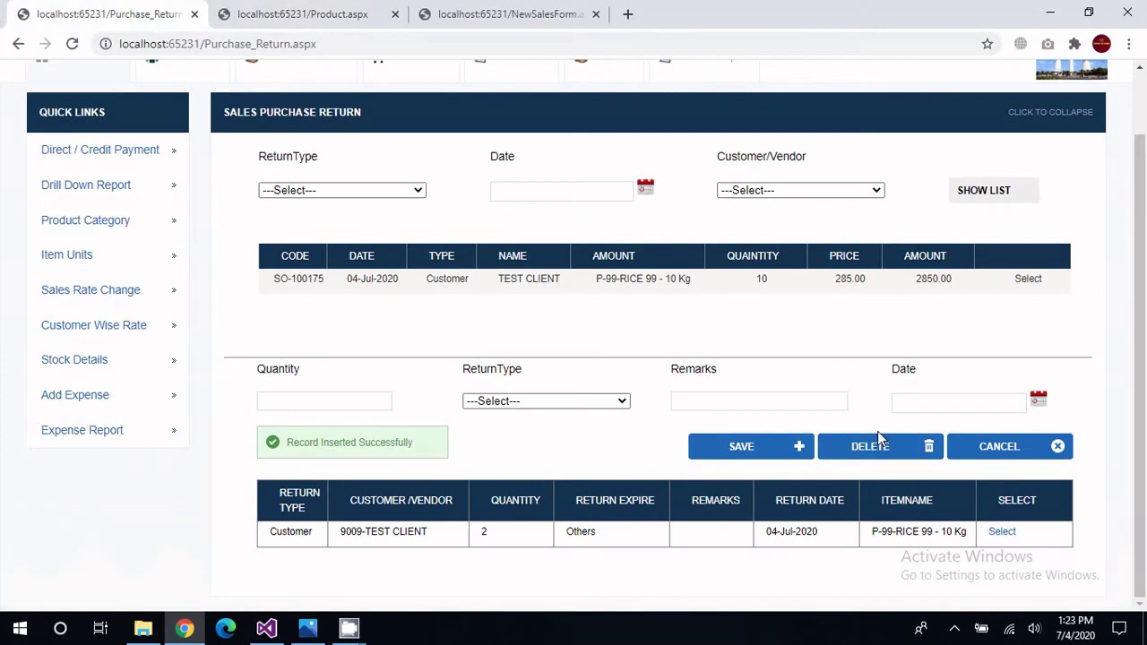
scroll(654, 285, "up", 1)
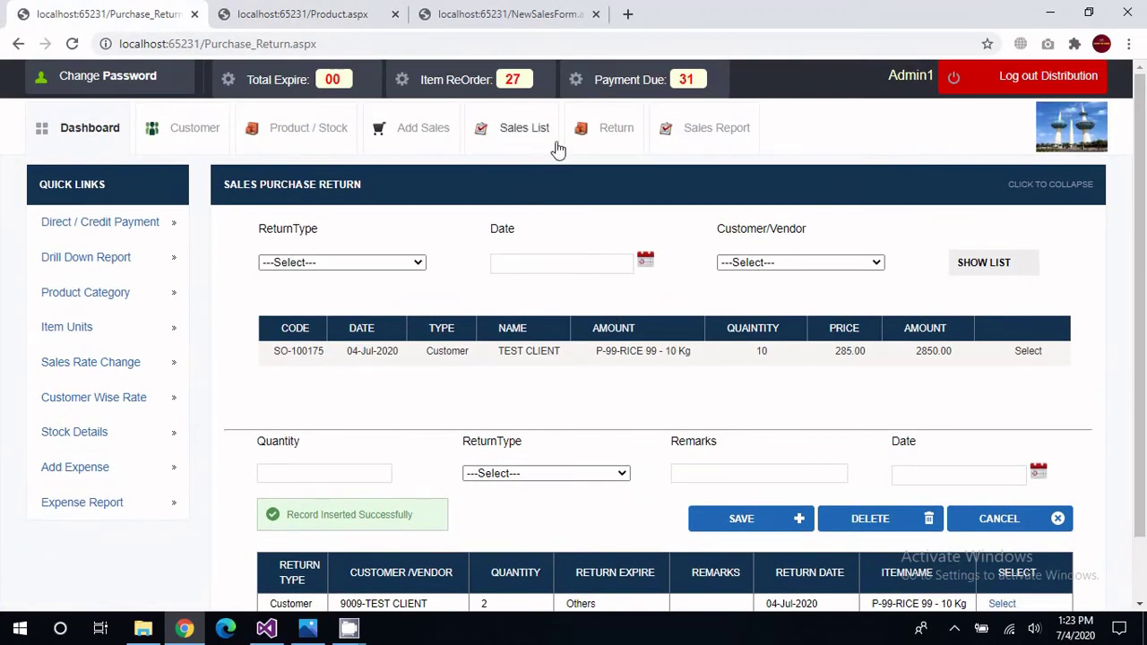
Open the profit report and generate it for 01-Jun-2020 to 30-Jul-2020.
left_click(708, 132)
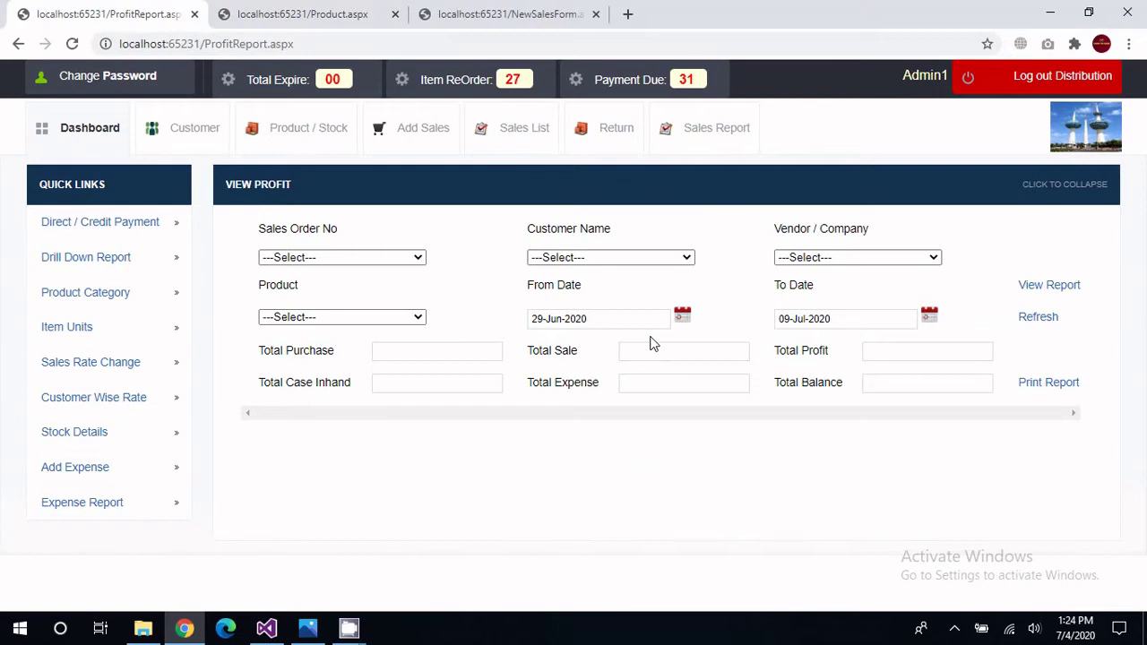
left_click(683, 319)
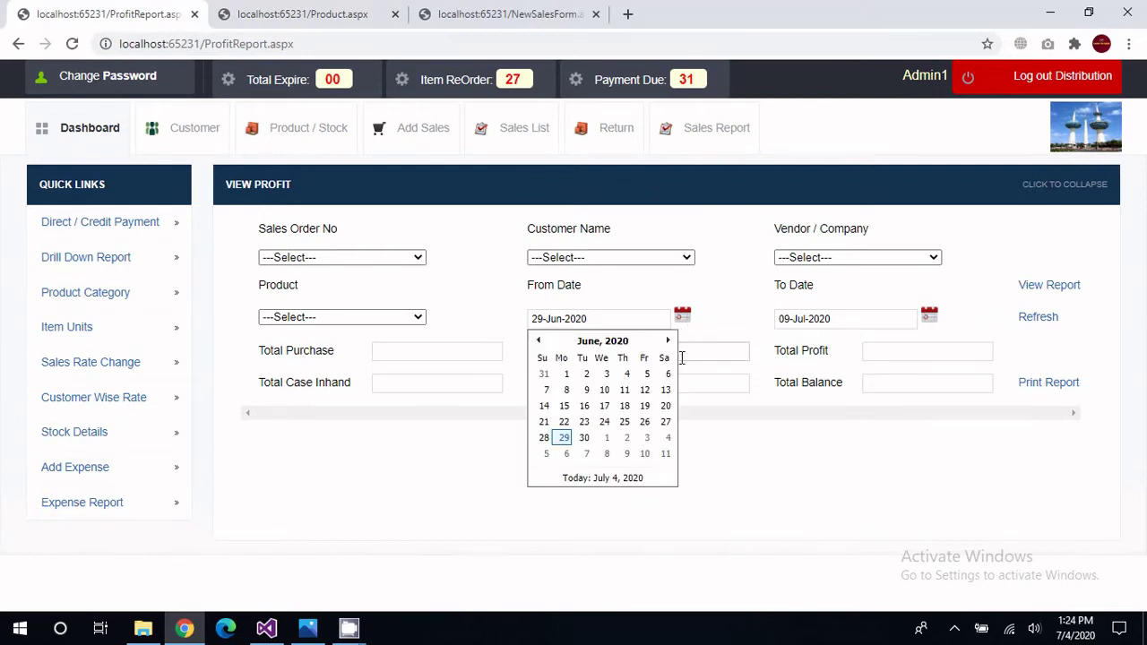
left_click(572, 378)
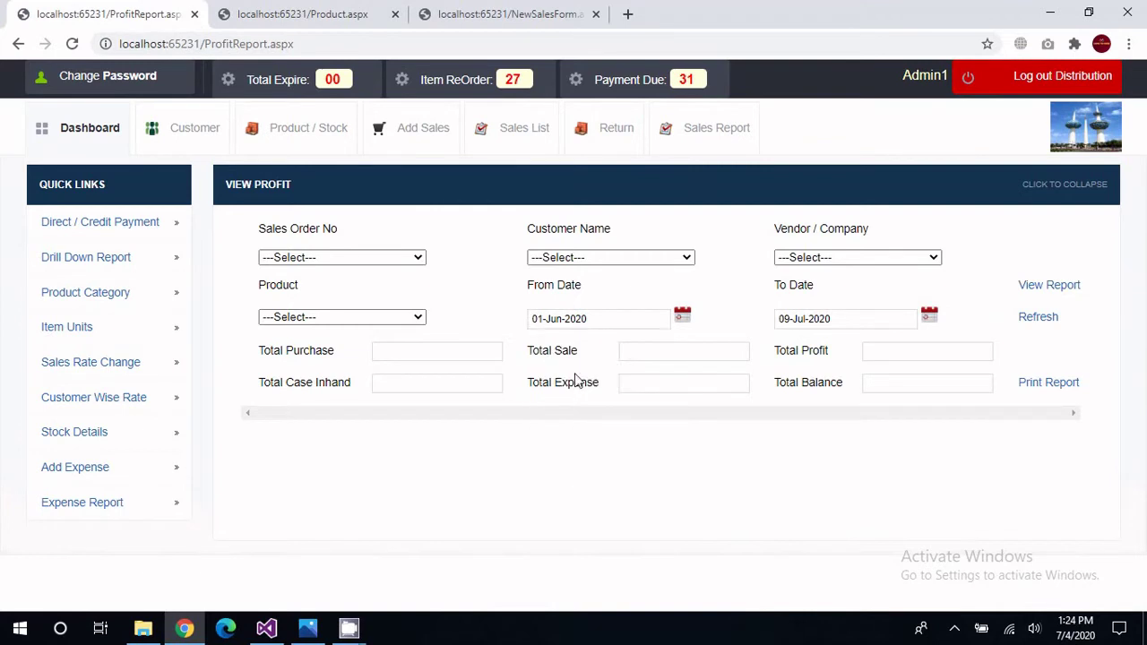
left_click(929, 321)
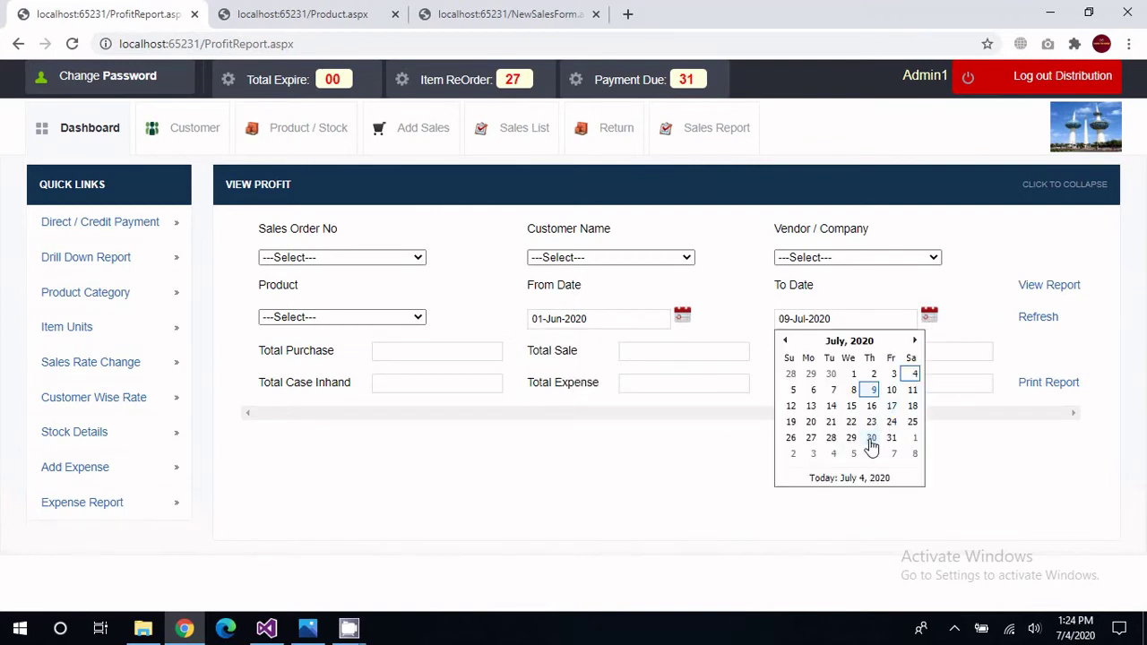
left_click(869, 438)
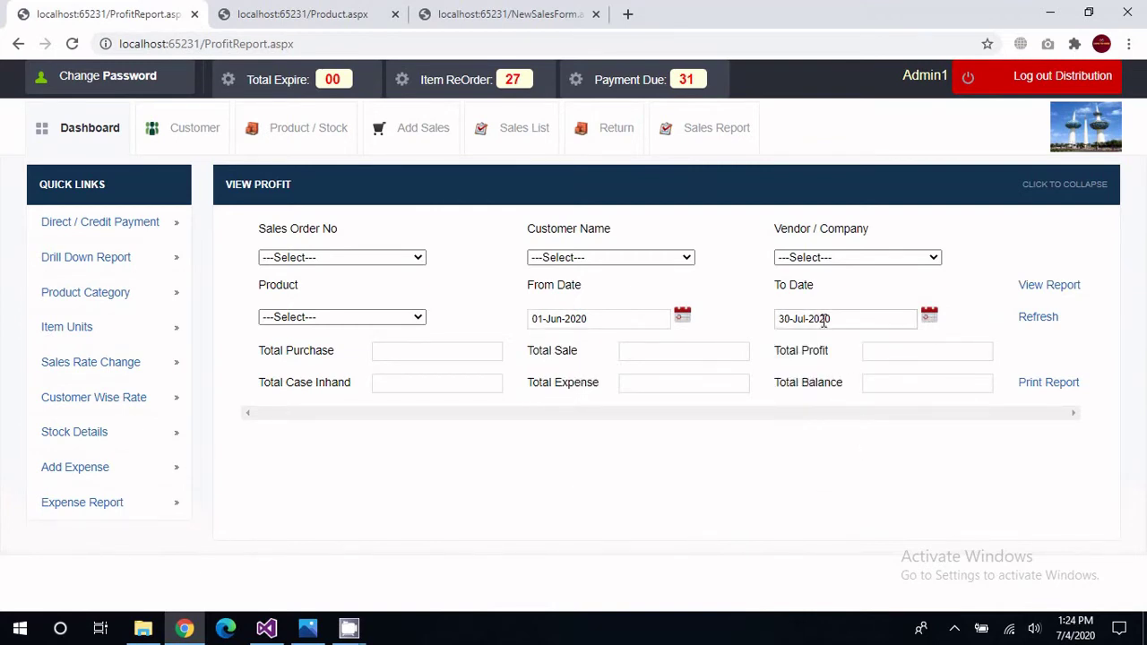
left_click(683, 318)
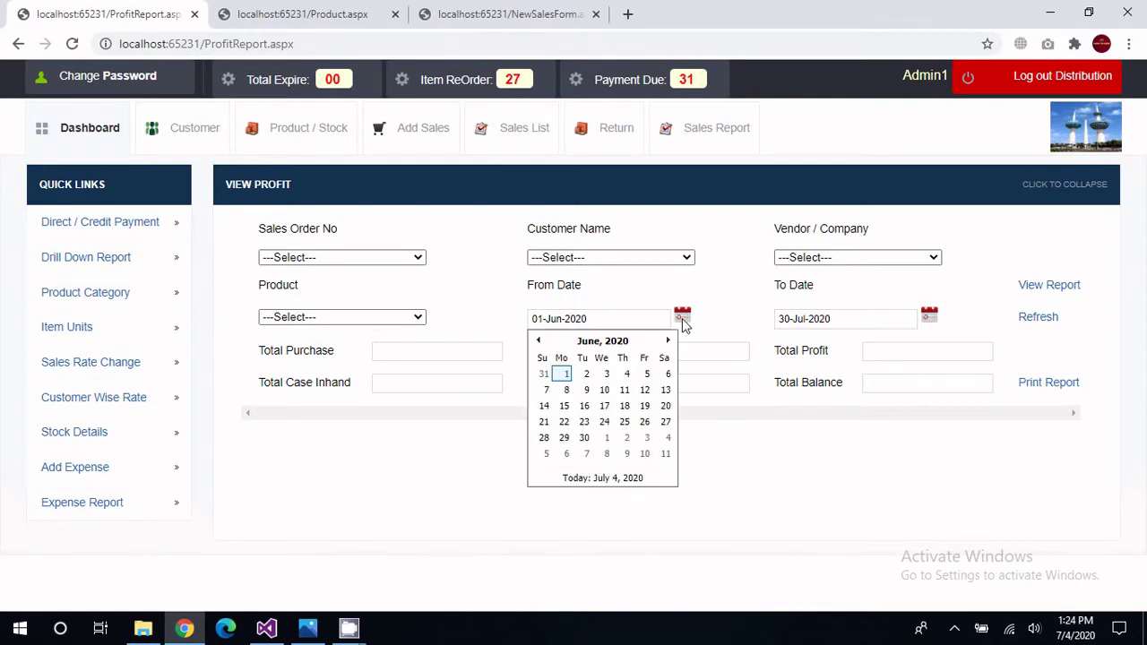
left_click(683, 319)
left_click(930, 319)
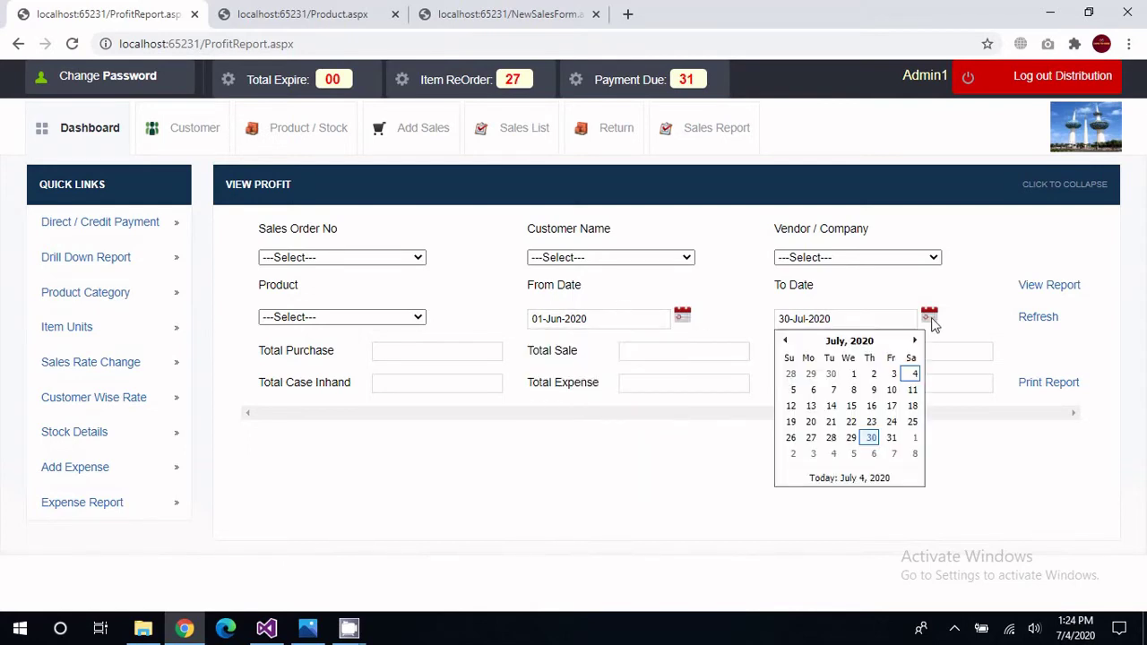
left_click(929, 319)
left_click(1059, 287)
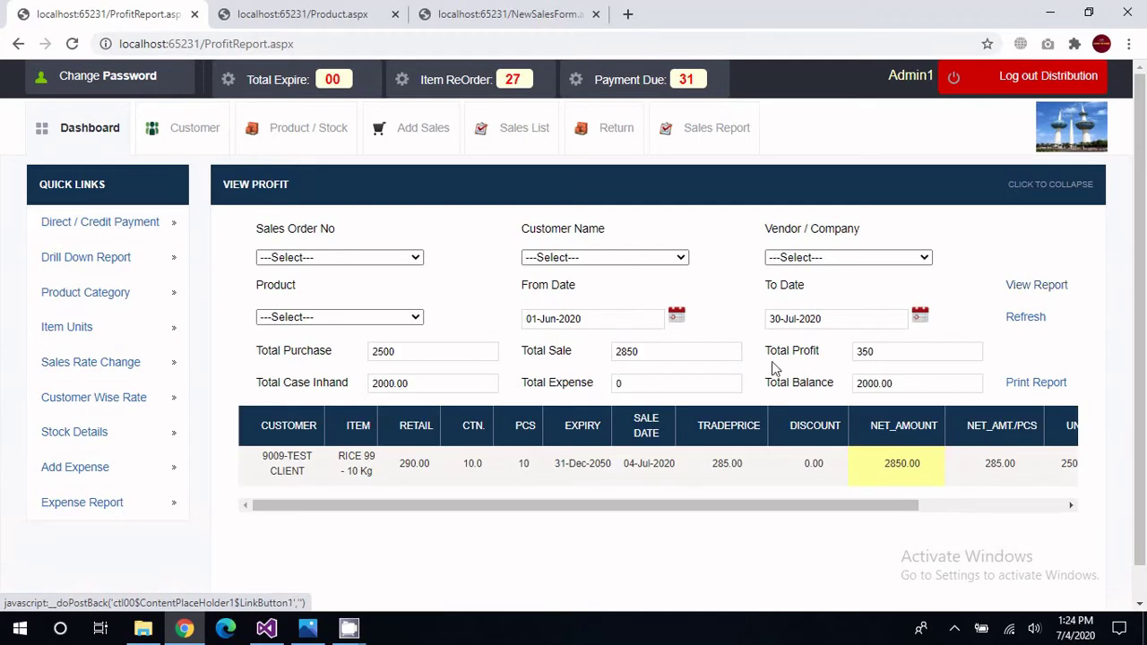
Change the report's From Date to 01-May-2020 and regenerate the profit report.
left_click(675, 314)
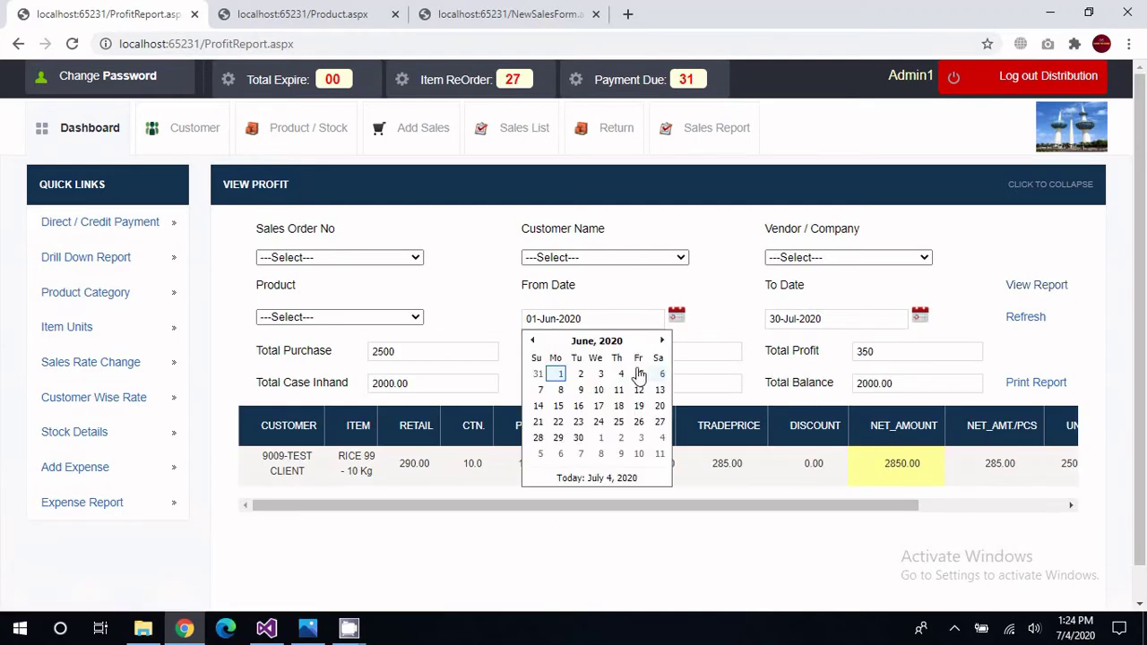
left_click(534, 342)
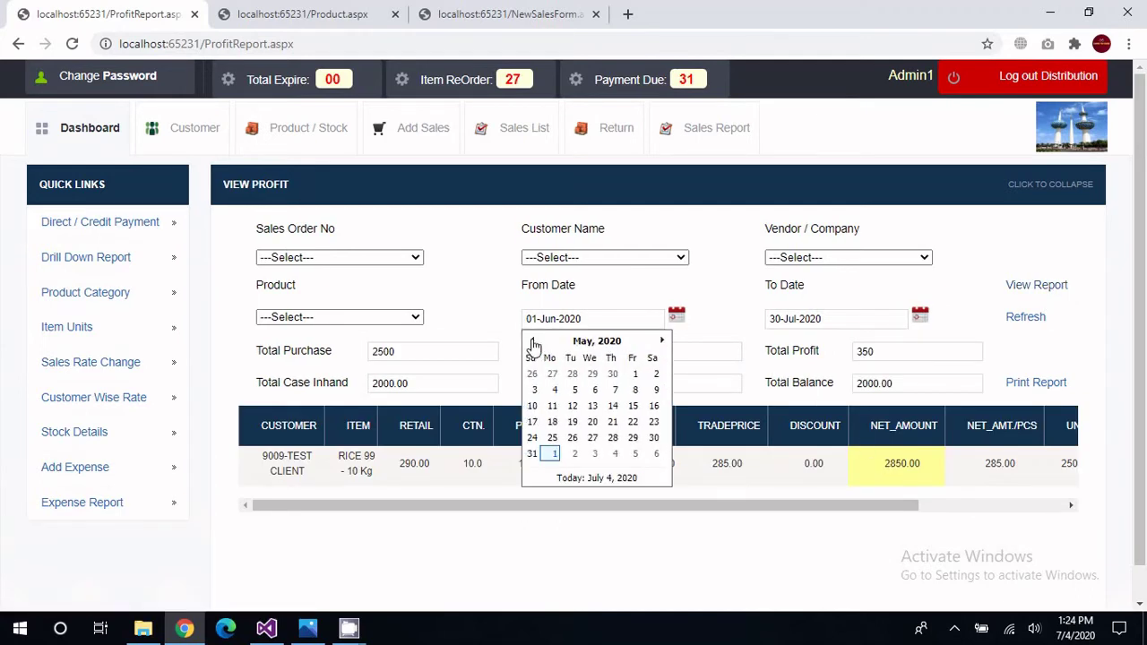
left_click(639, 374)
left_click(1039, 289)
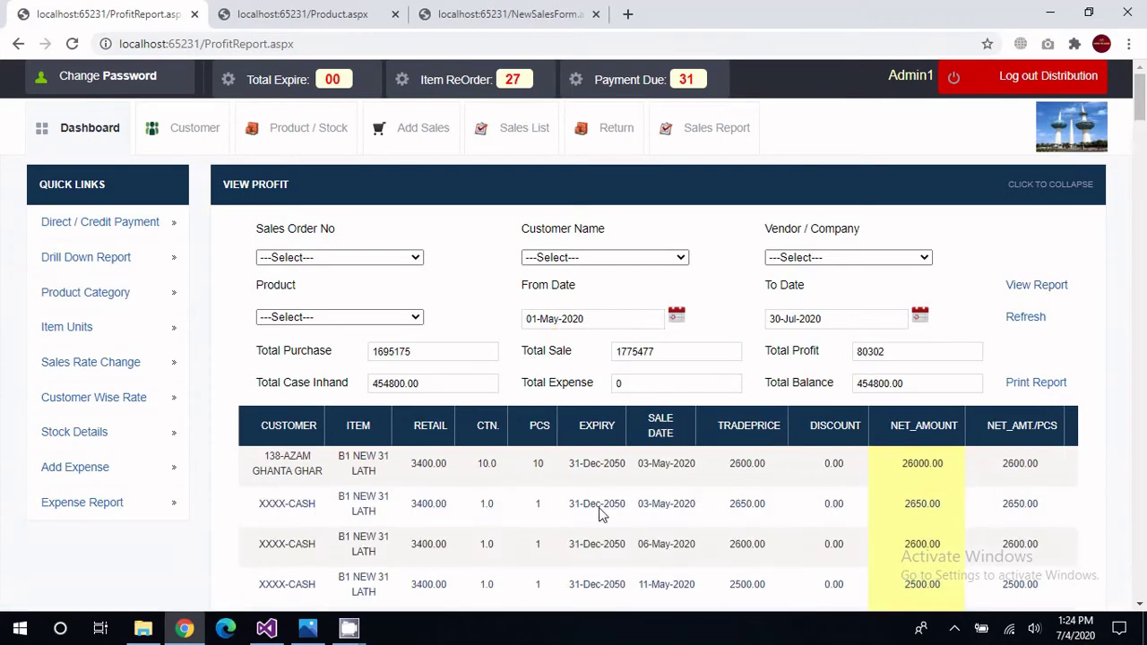
Examine the profit table's customer, item, retail, carton, pieces and expiry columns.
double_click(303, 427)
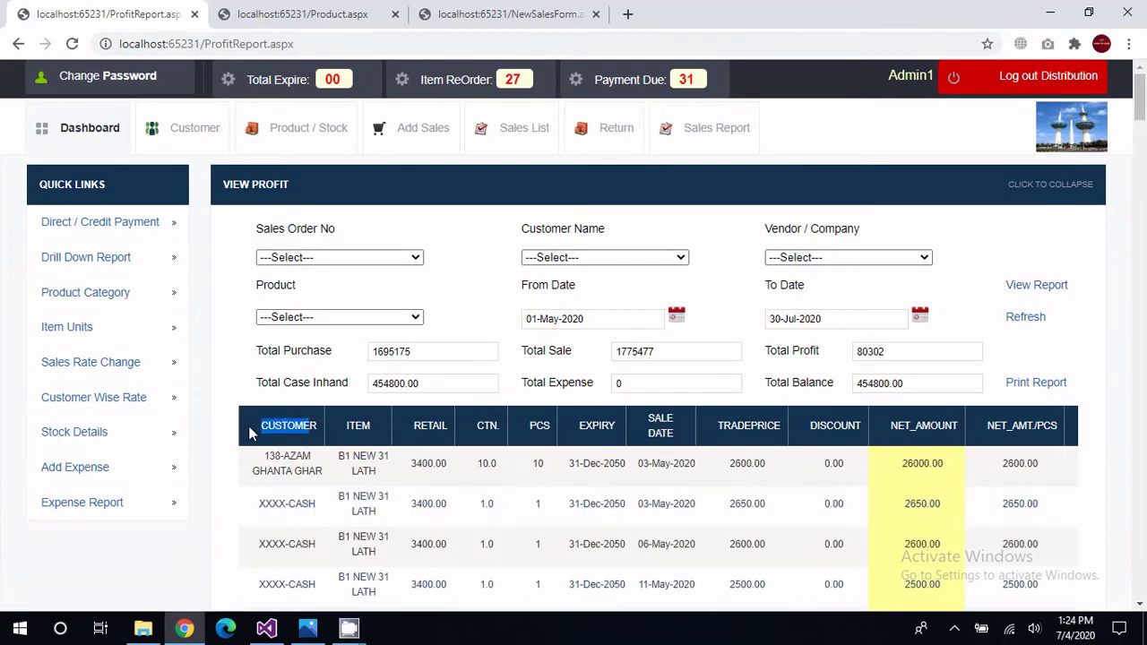
double_click(352, 427)
left_click_drag(414, 427, 423, 429)
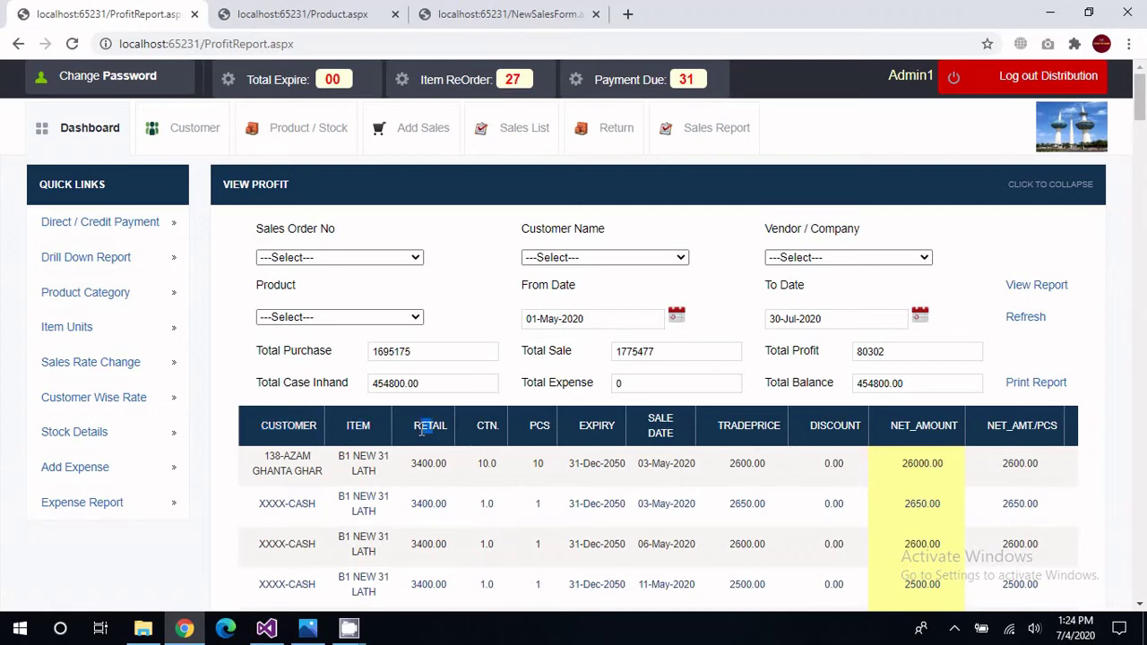
left_click_drag(500, 427, 472, 431)
left_click_drag(551, 429, 518, 431)
double_click(603, 419)
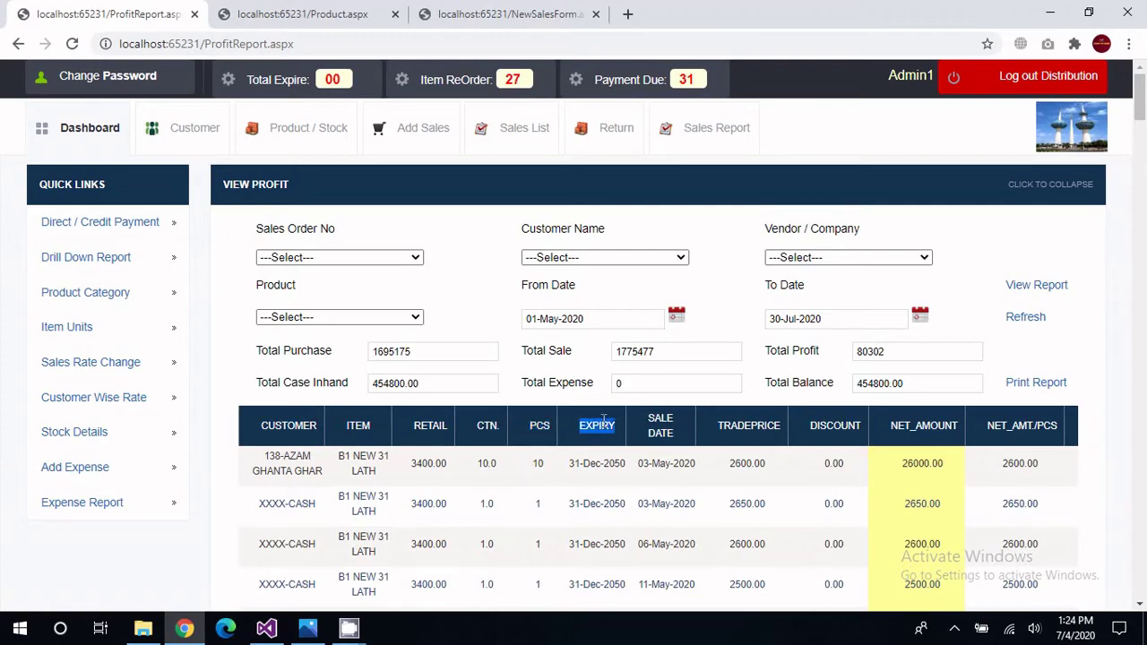
scroll(602, 535, "down", 2)
scroll(602, 536, "up", 1)
scroll(603, 544, "up", 1)
Read the expiry, sale date, trade price, discount and net amount in the first row of the profit table.
left_click_drag(630, 472, 584, 458)
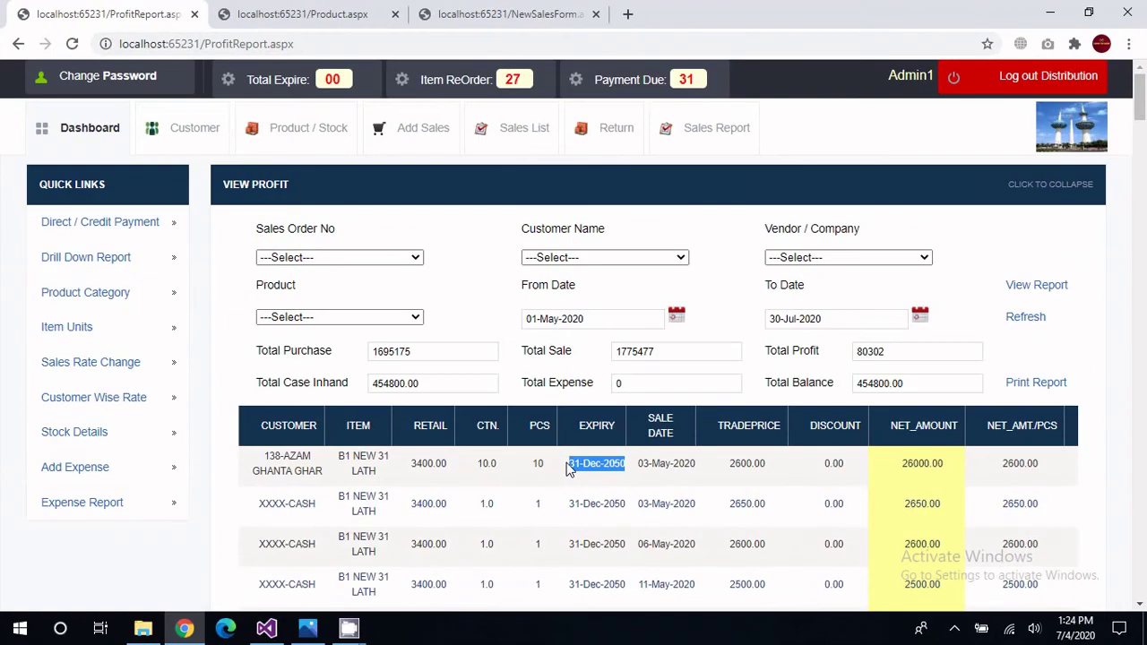
left_click_drag(697, 463, 660, 462)
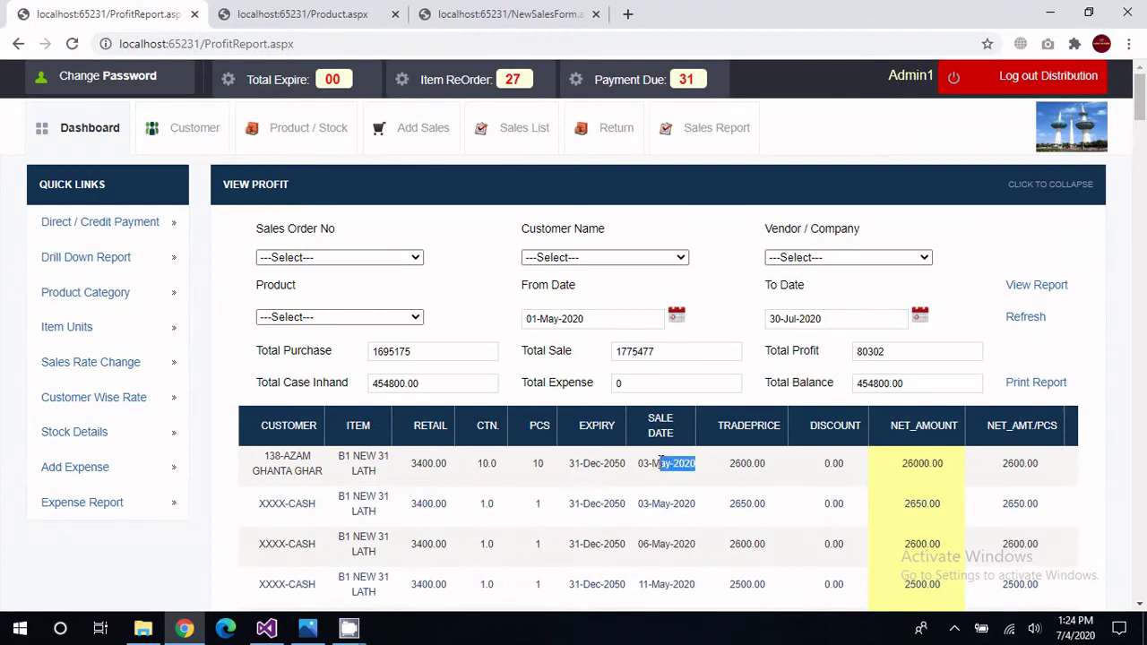
left_click_drag(769, 463, 723, 467)
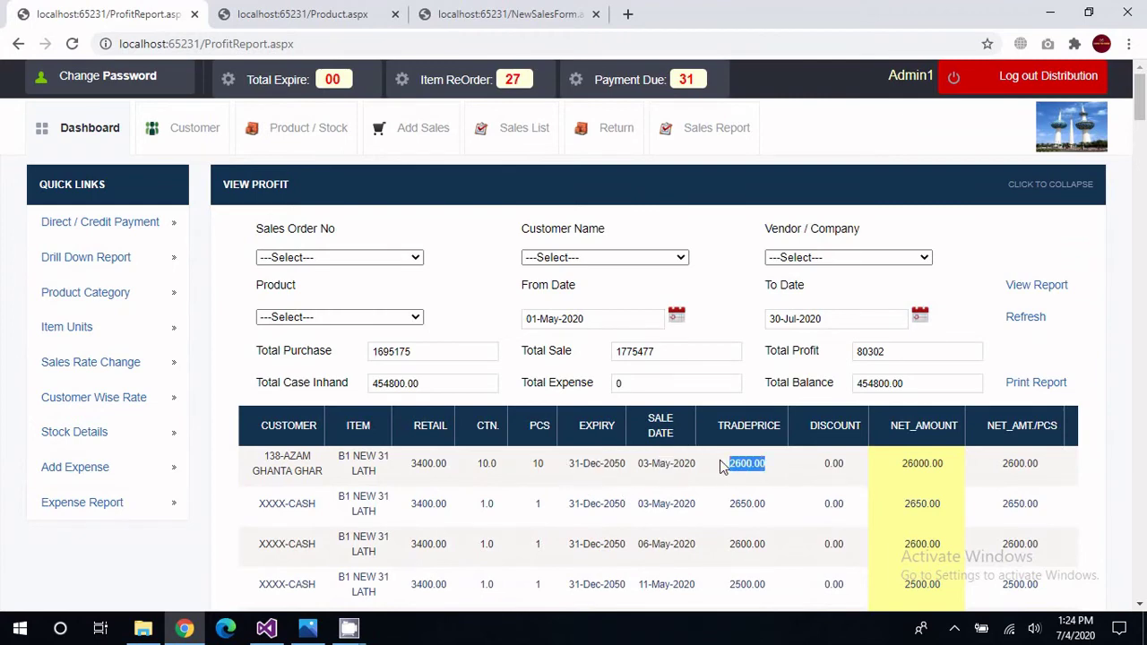
left_click(833, 461)
left_click_drag(940, 463, 900, 464)
Examine the total cost and profit columns at the far end of the profit table.
scroll(896, 462, "down", 1)
left_click(895, 461)
scroll(895, 460, "right", 1)
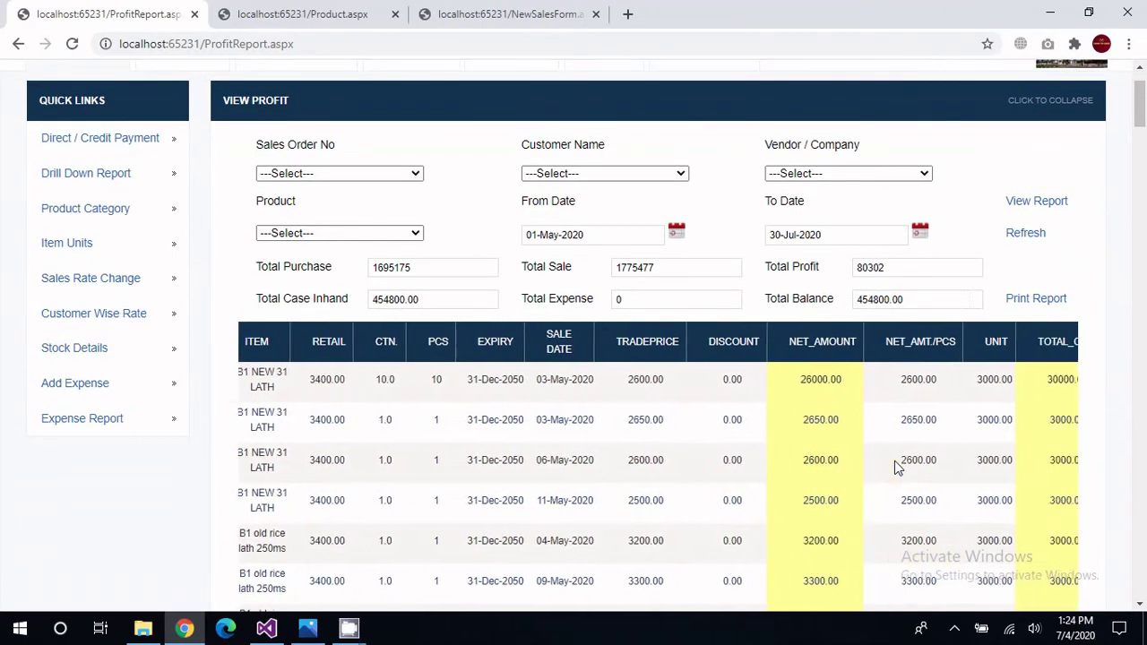
scroll(894, 461, "right", 2)
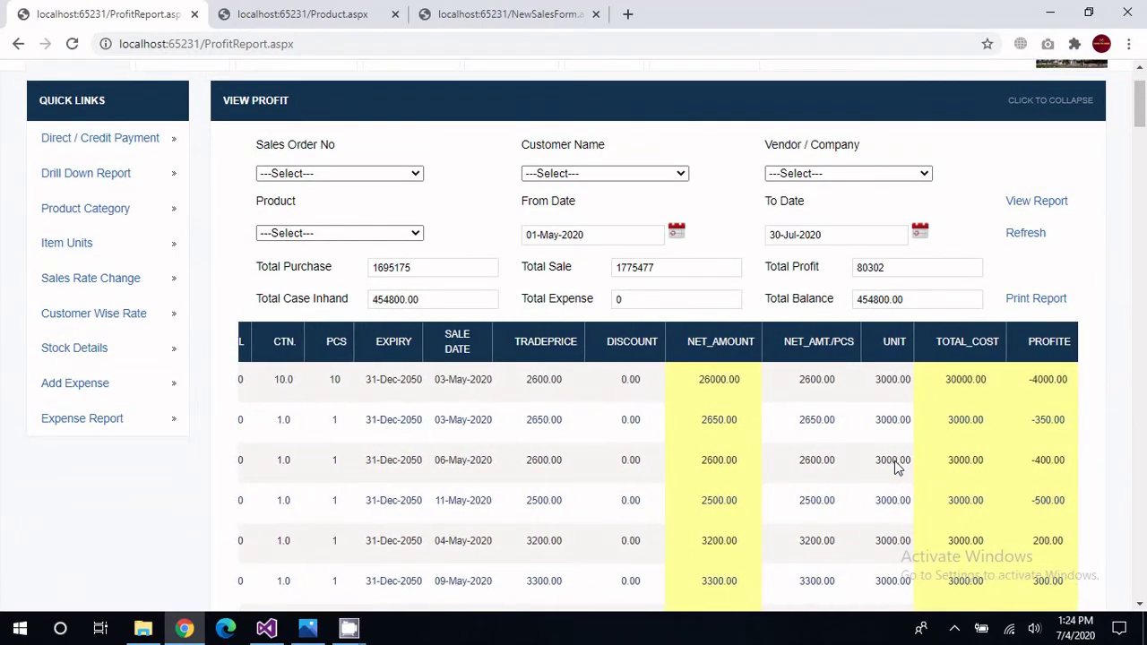
left_click_drag(986, 379, 948, 380)
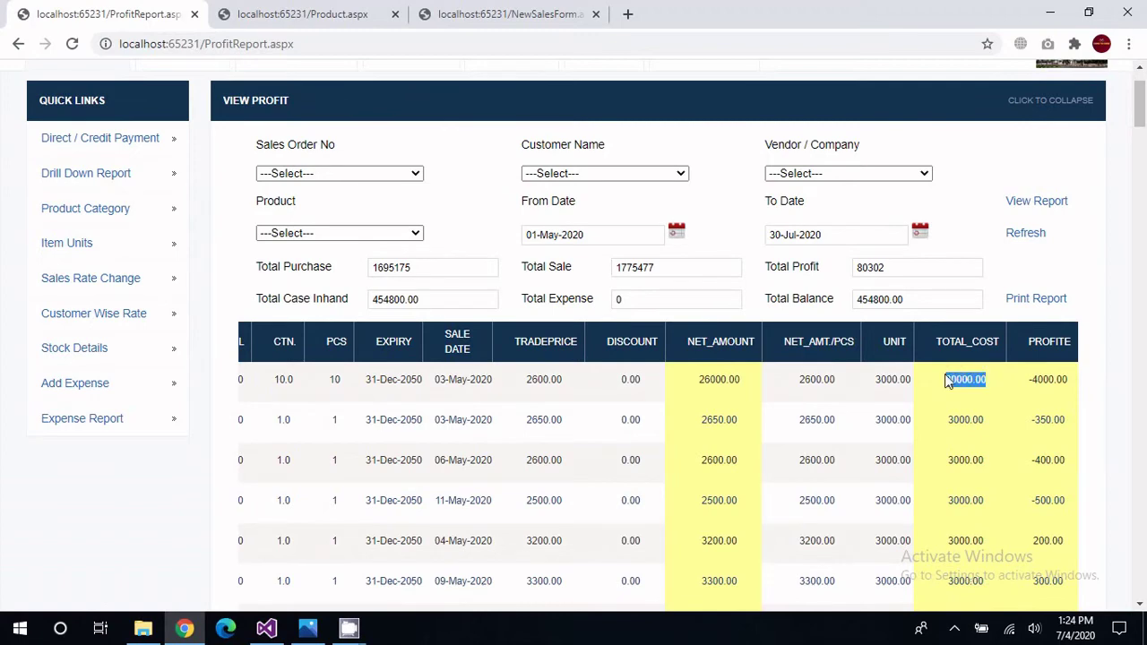
scroll(1031, 380, "down", 2)
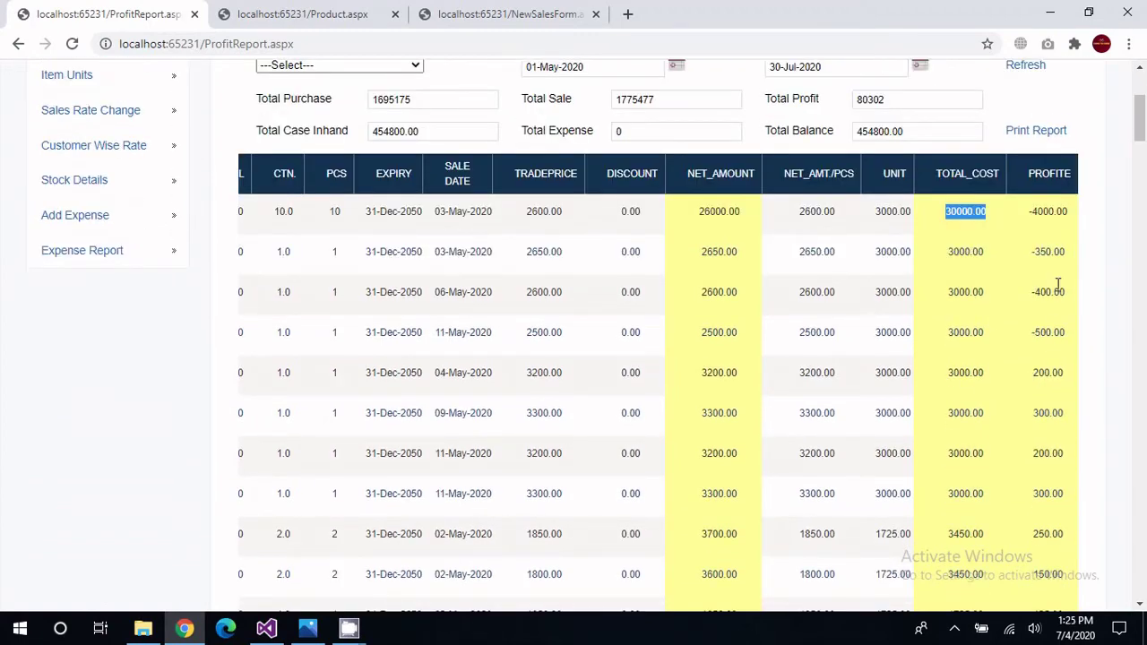
left_click_drag(1071, 257, 1031, 253)
scroll(1042, 319, "down", 1)
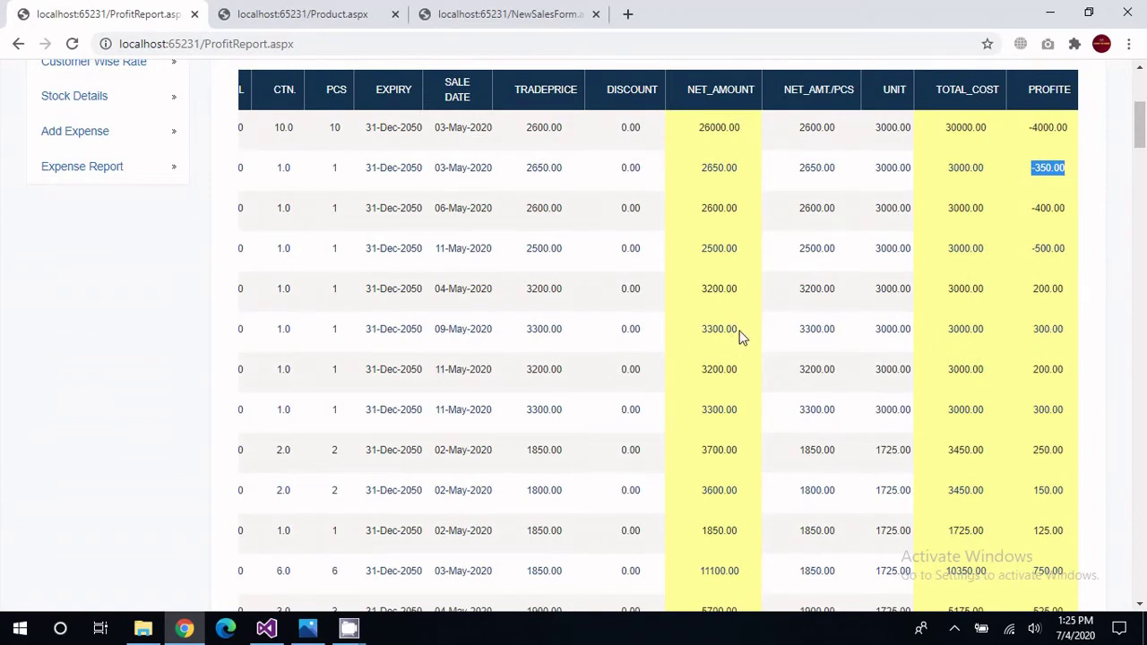
Compare the net amount, total cost and profit of the 09-May-2020 sale in the profit table.
left_click_drag(749, 330, 698, 335)
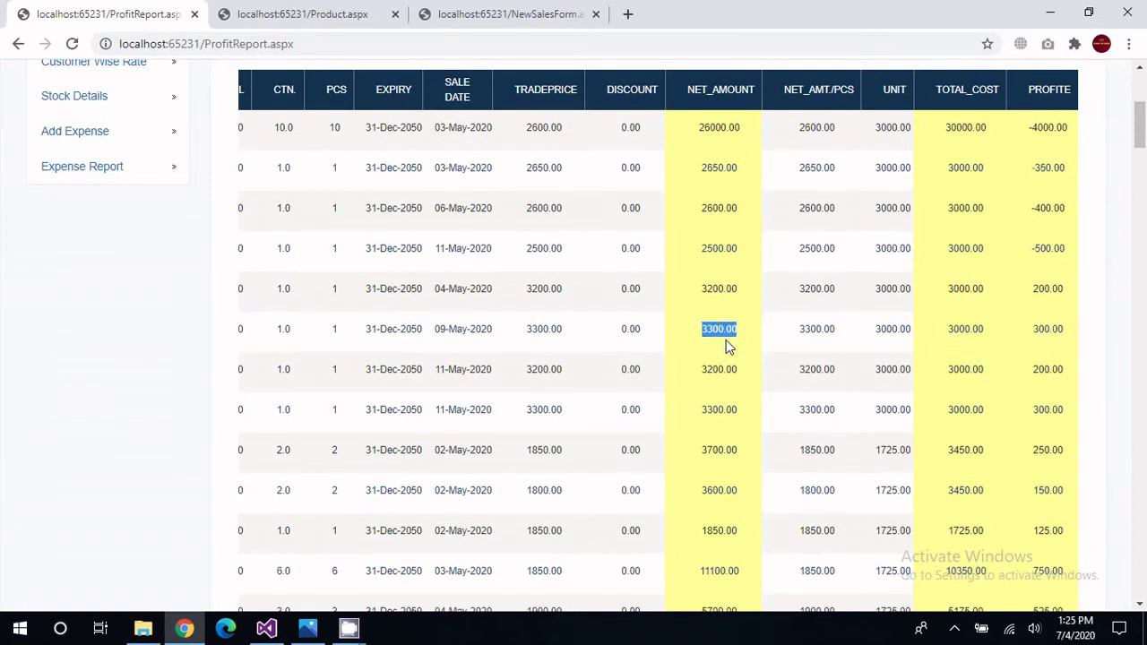
left_click(726, 333)
left_click_drag(738, 328, 698, 329)
left_click_drag(985, 332, 948, 333)
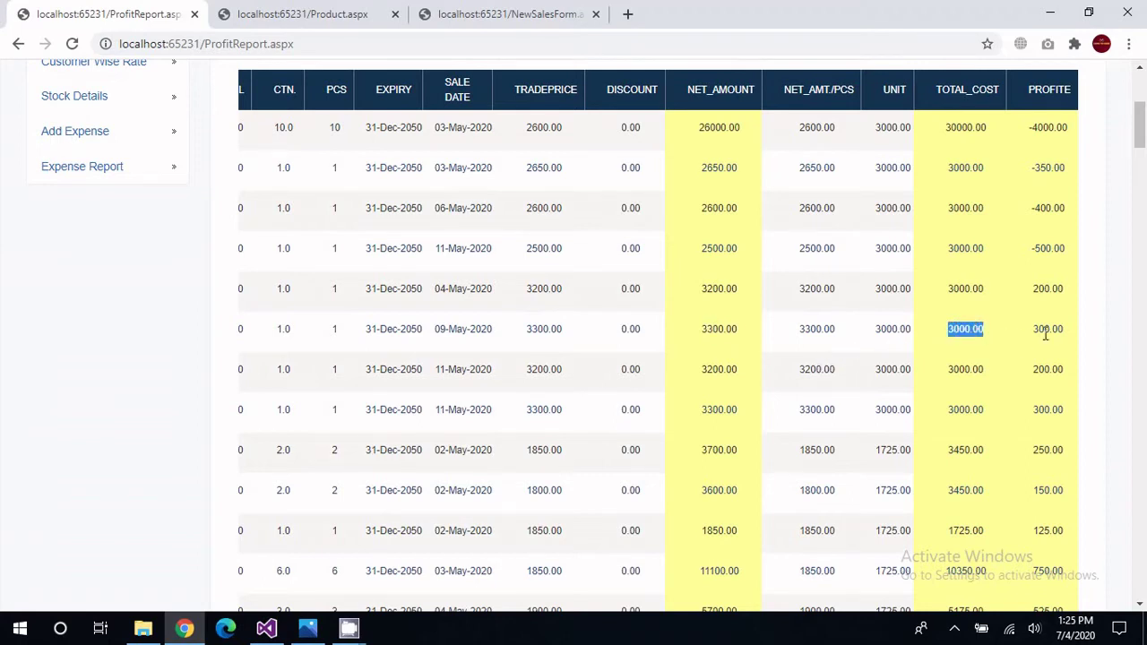
left_click_drag(1064, 331, 1034, 335)
scroll(1022, 333, "down", 4)
scroll(1013, 332, "up", 8)
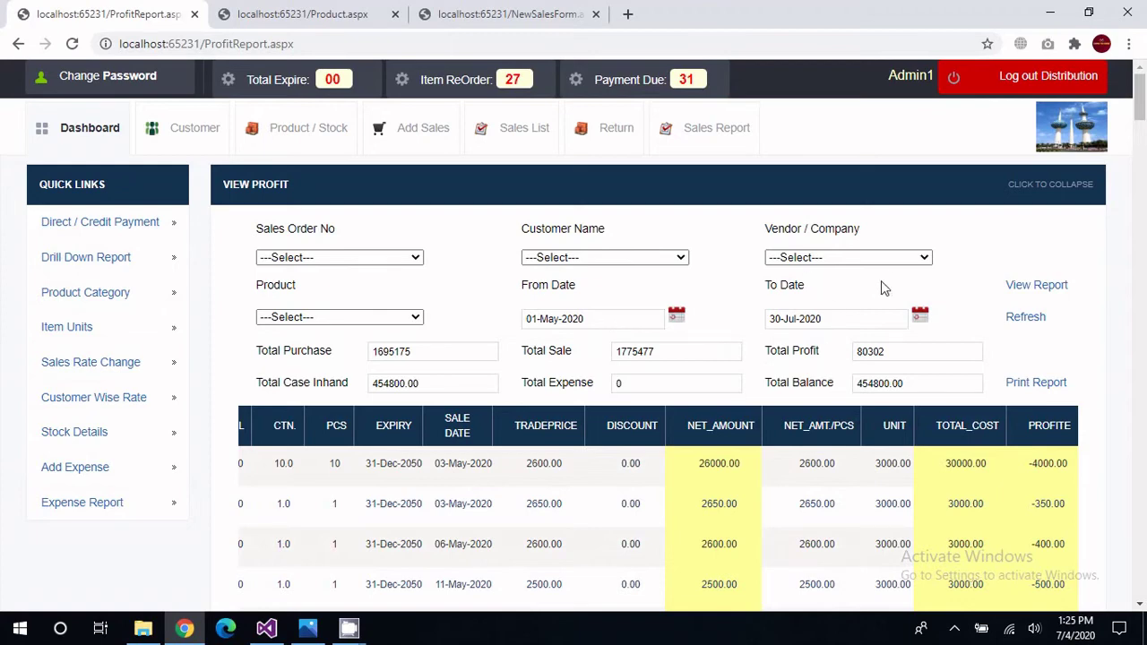
Filter the profit report by the test client customer and regenerate it.
left_click(643, 259)
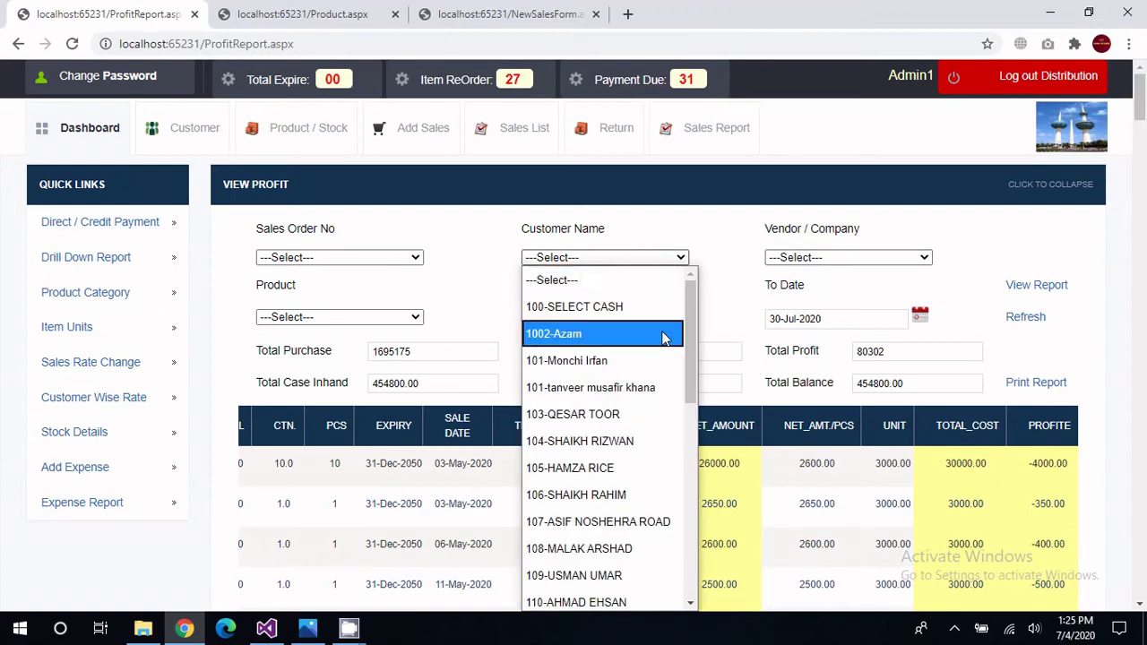
scroll(659, 376, "down", 10)
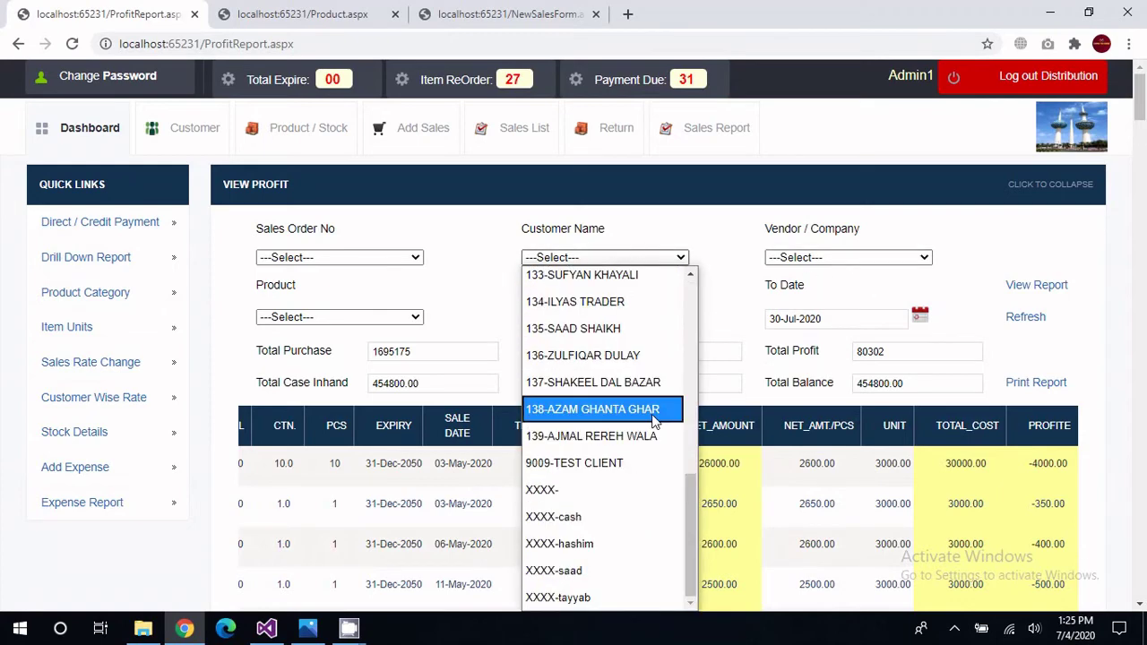
left_click(639, 464)
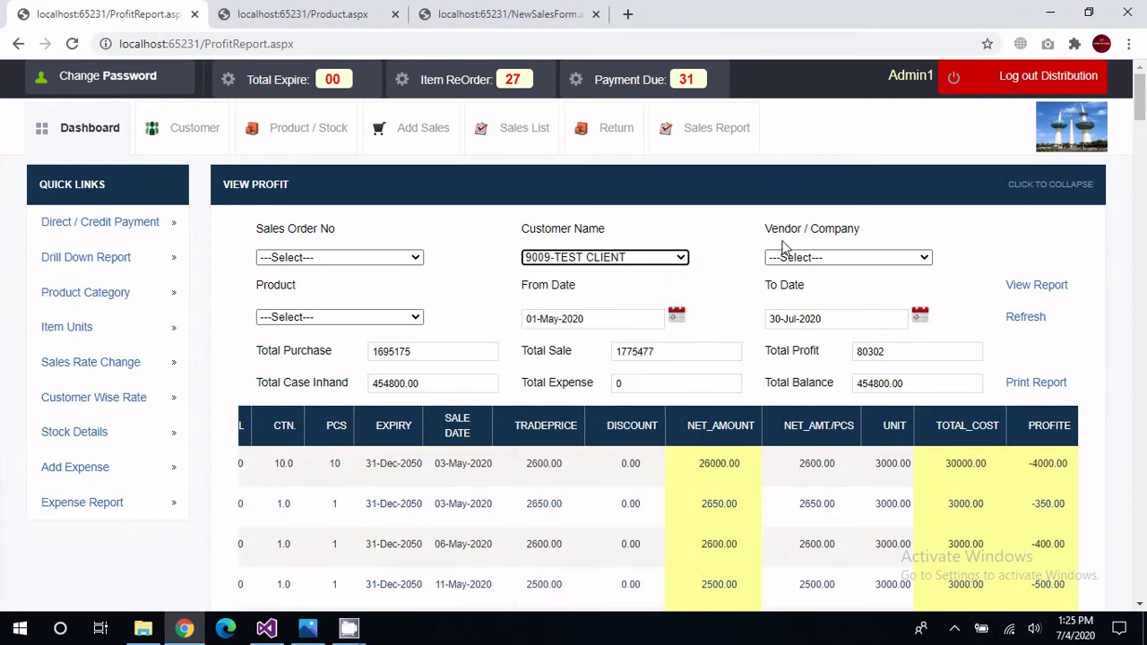
left_click(1041, 292)
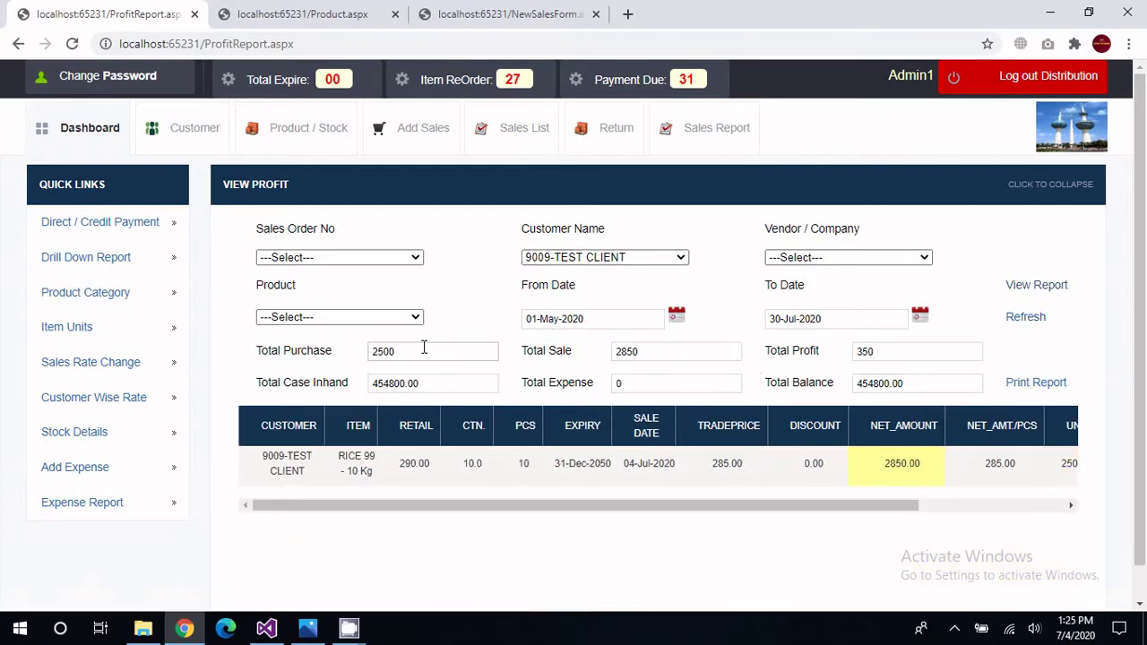
Examine the total purchase, total sale and total profit figures for the filtered customer.
left_click_drag(391, 347, 356, 352)
left_click_drag(517, 504, 428, 535)
left_click(421, 350)
left_click_drag(436, 351, 365, 359)
left_click_drag(672, 351, 583, 357)
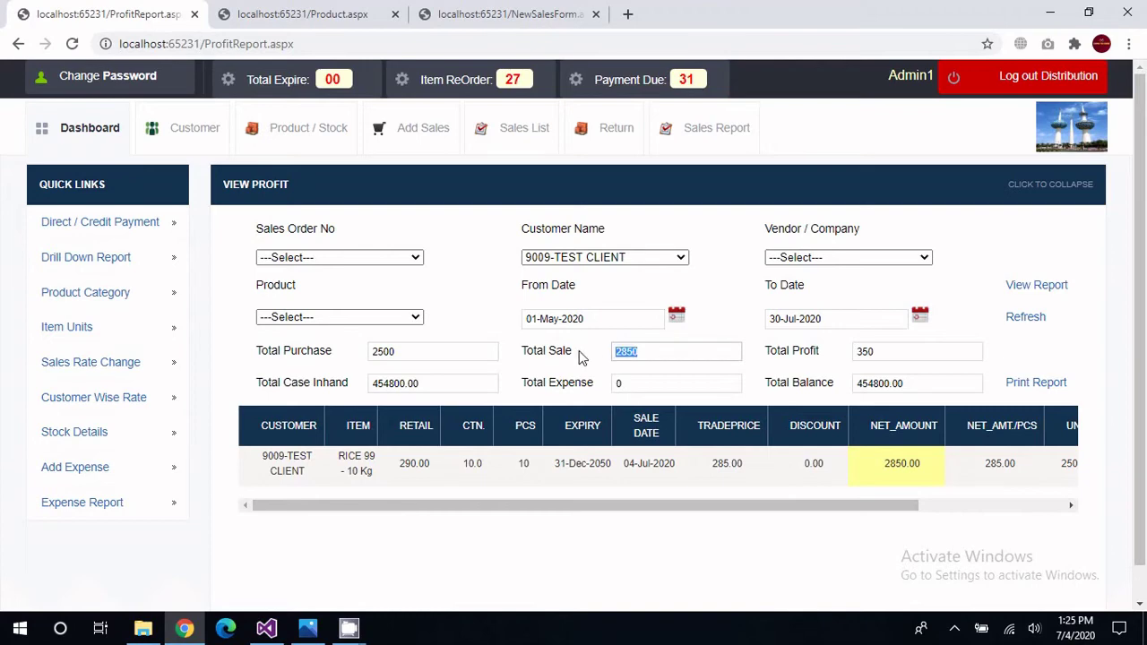
left_click(672, 352)
left_click_drag(909, 356, 857, 352)
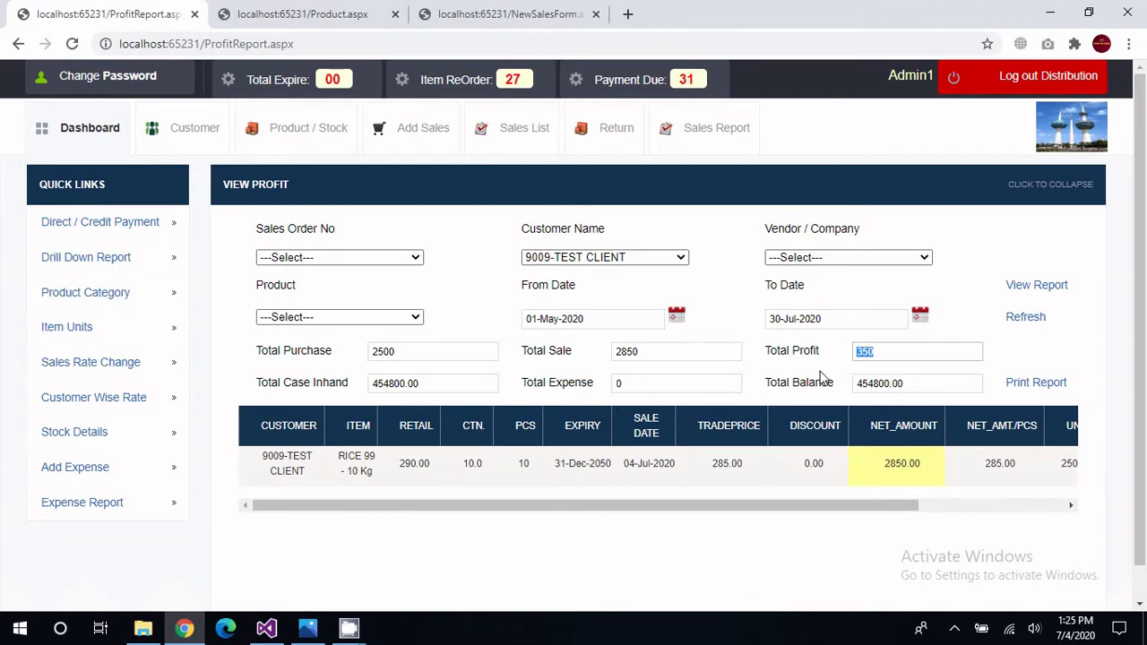
Open the direct/credit payment ledger and load the fourth customer in the customer list.
left_click(722, 144)
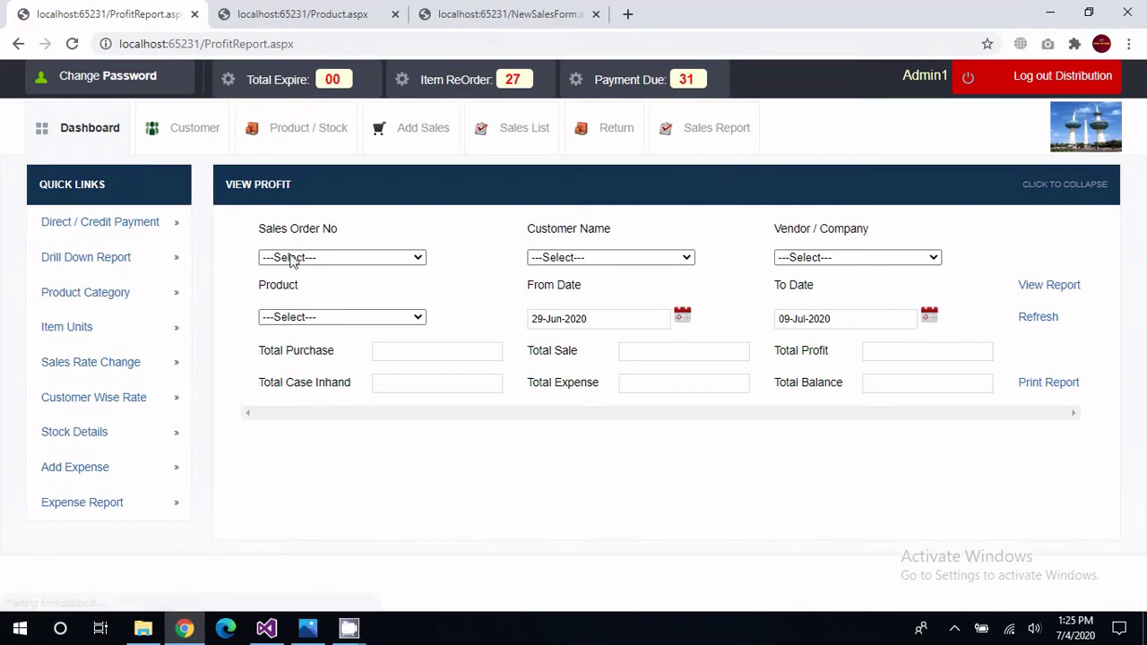
left_click(97, 226)
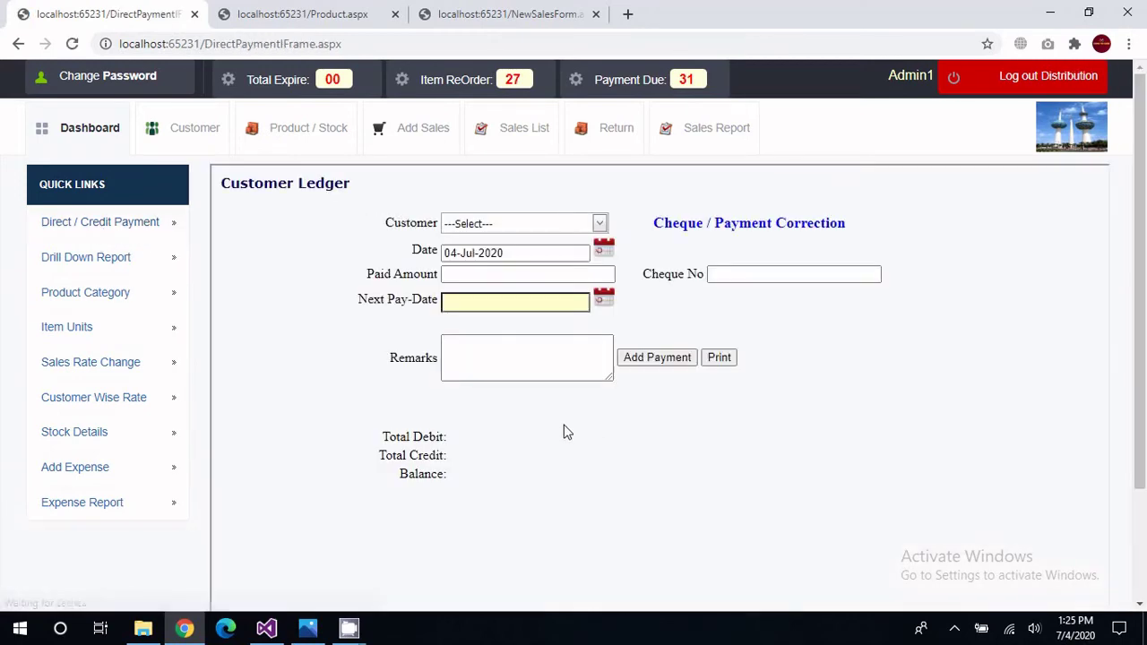
left_click(600, 224)
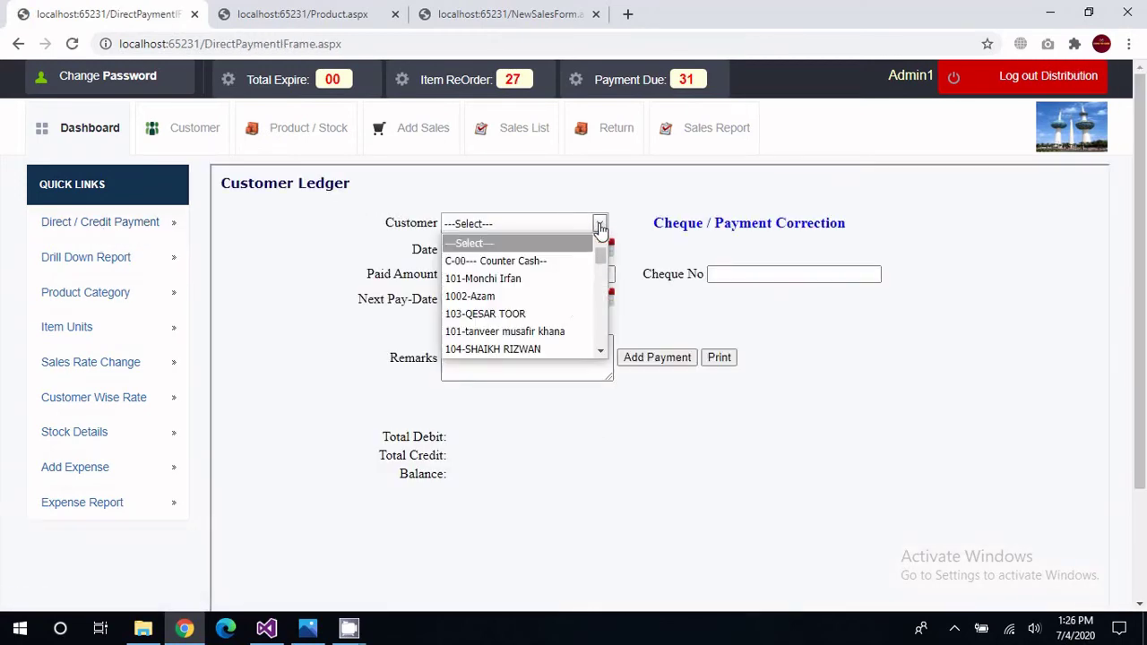
left_click(550, 313)
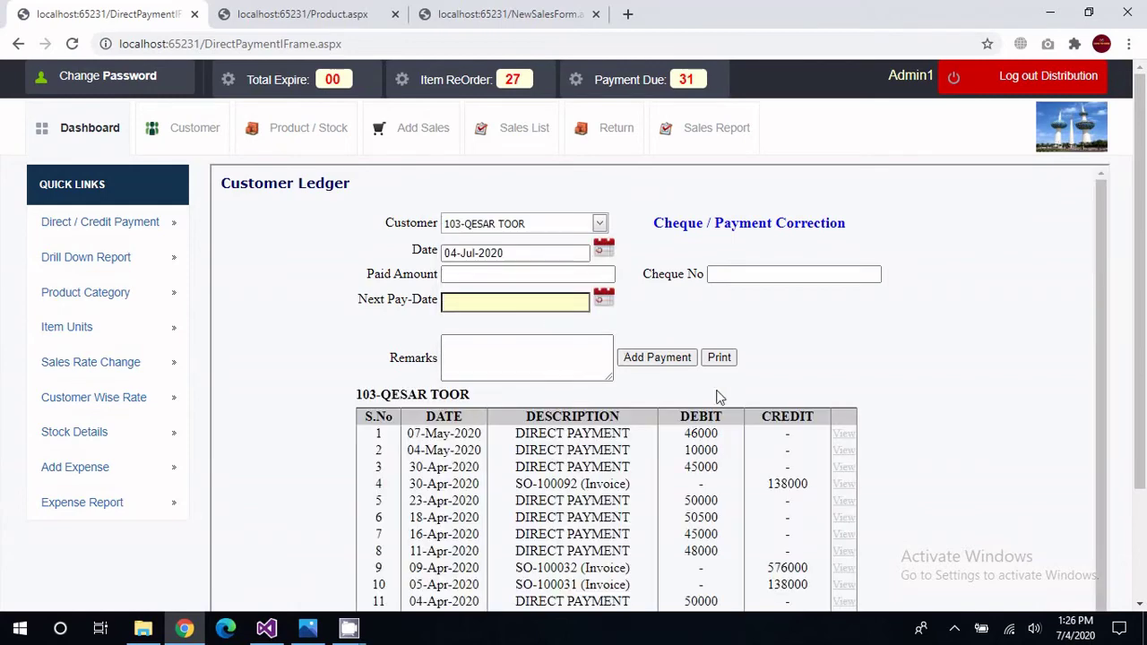
Examine the customer's direct payments and invoices in the ledger, including the credit amount of the 30-Apr-2020 invoice.
scroll(726, 399, "down", 3)
scroll(739, 397, "up", 1)
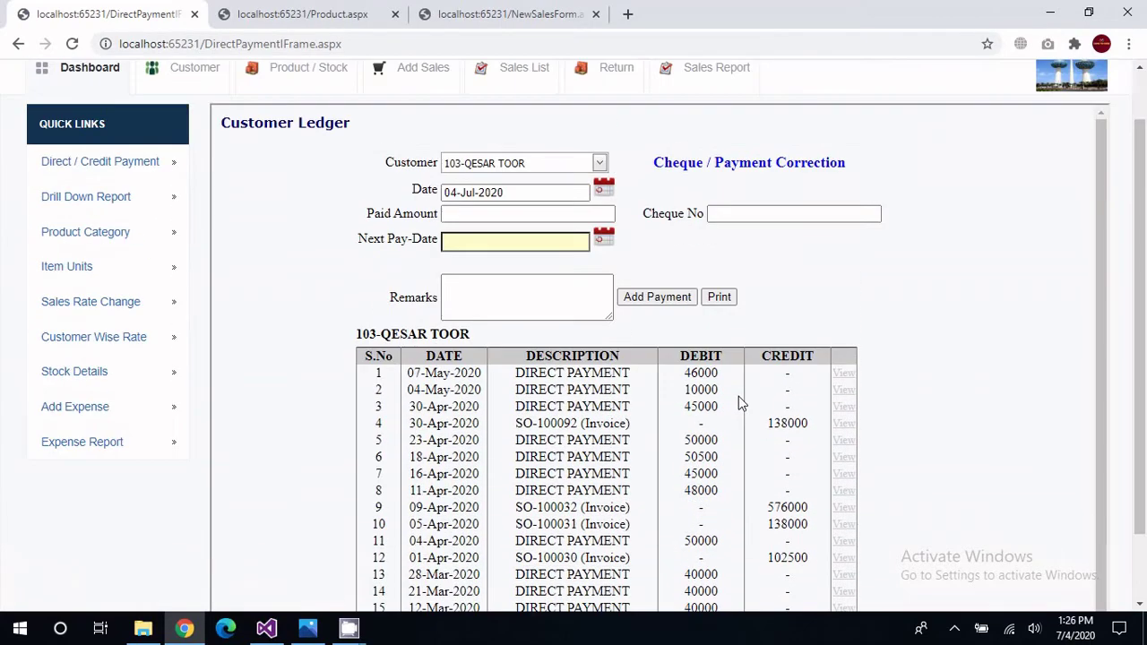
scroll(731, 412, "down", 1)
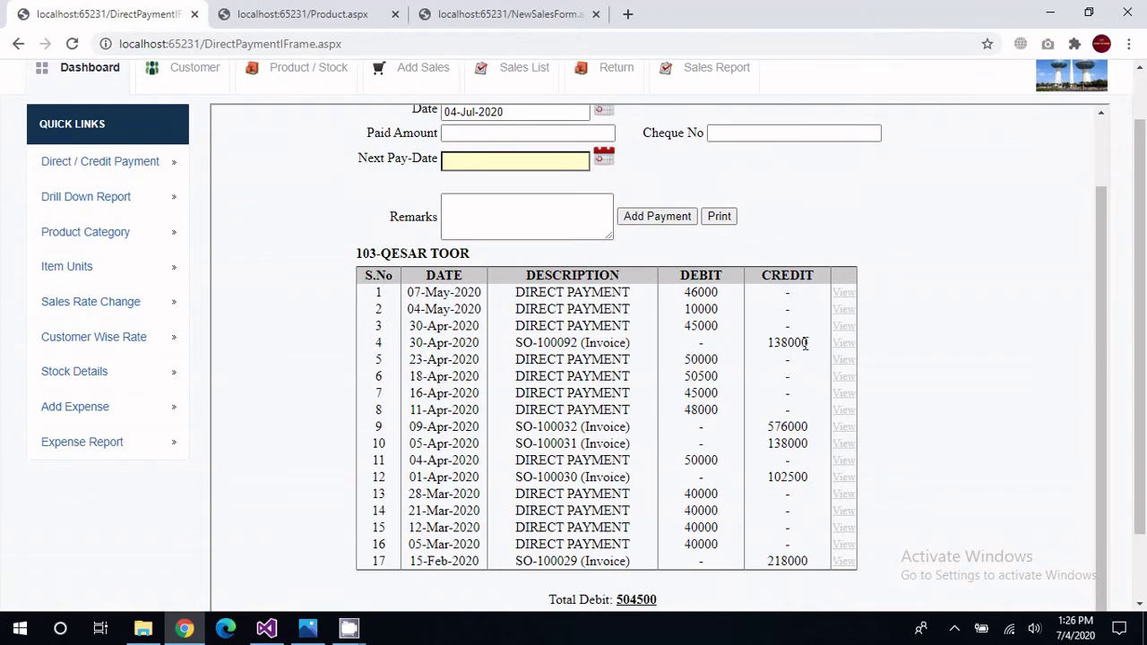
left_click_drag(806, 342, 761, 349)
left_click_drag(624, 338, 550, 345)
left_click(652, 378)
left_click_drag(807, 342, 766, 342)
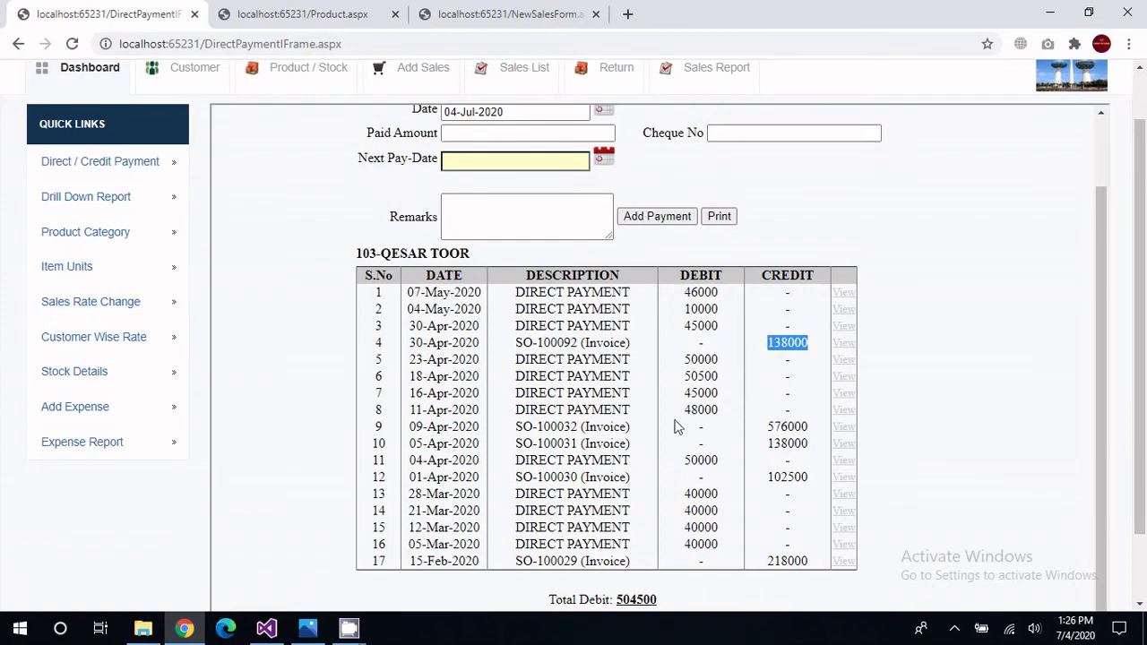
scroll(638, 405, "up", 1)
scroll(708, 434, "down", 1)
scroll(704, 473, "up", 1)
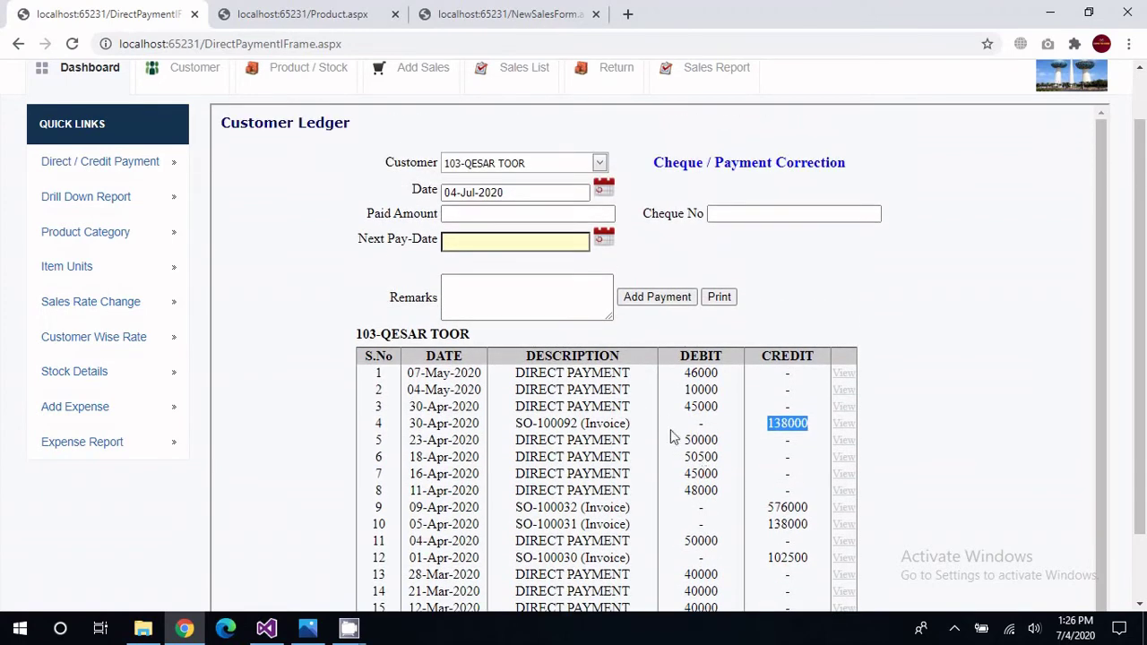
Switch the customer ledger to the test client.
left_click(599, 164)
left_click_drag(602, 212, 602, 288)
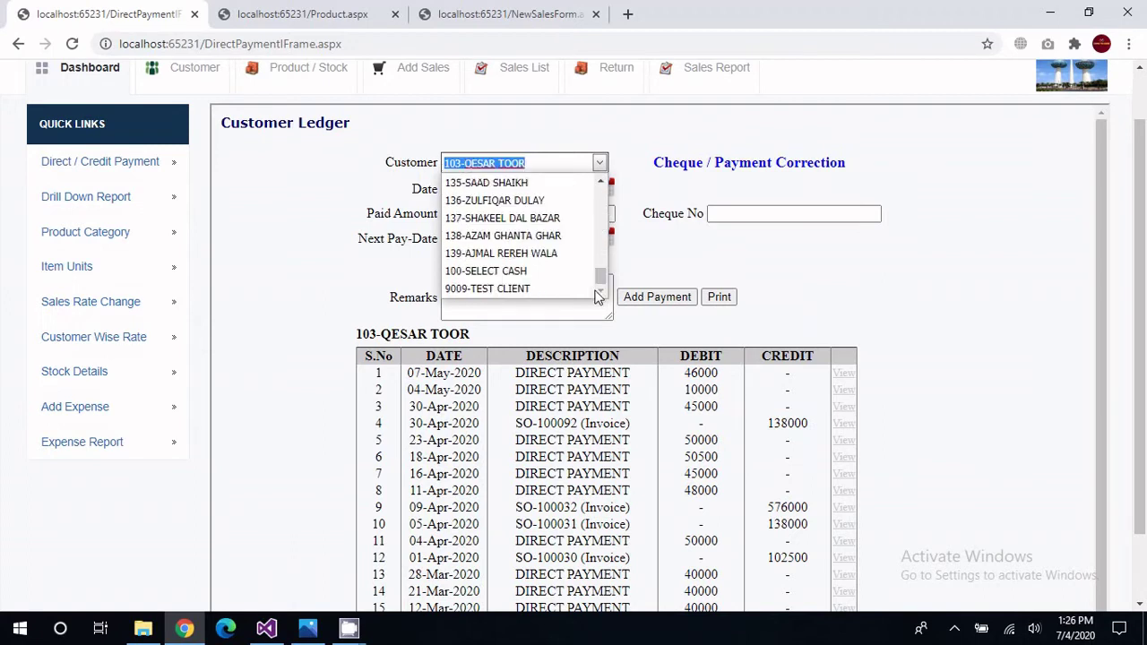
left_click(574, 295)
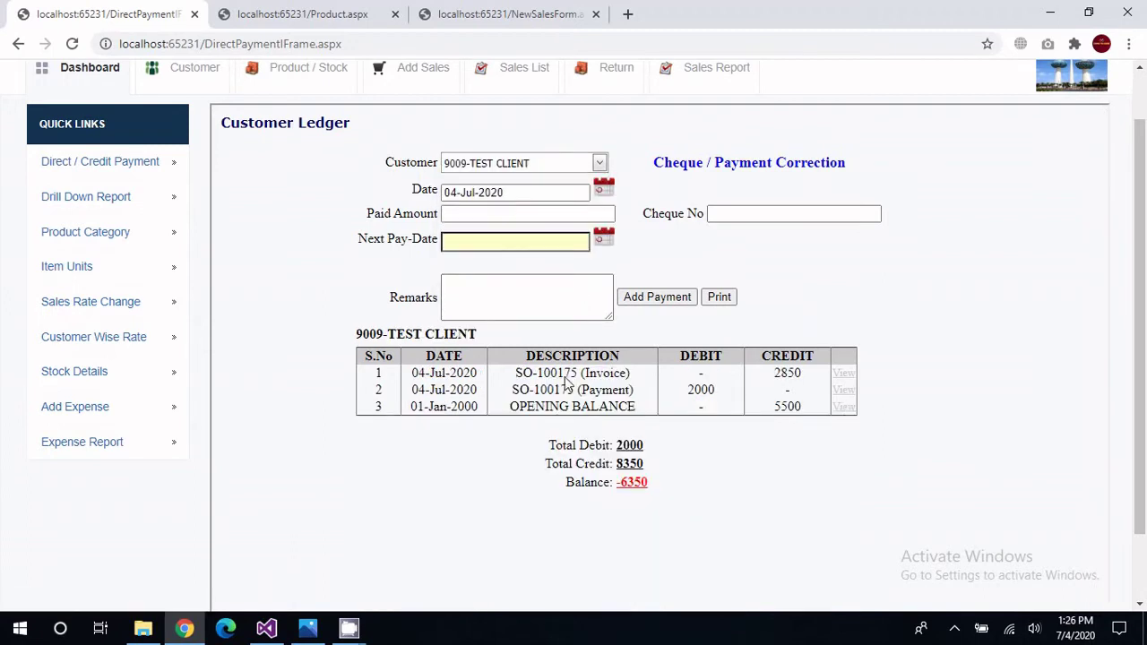
Examine the opening balance entry and the invoice credit in the test client's ledger.
left_click_drag(513, 409, 647, 412)
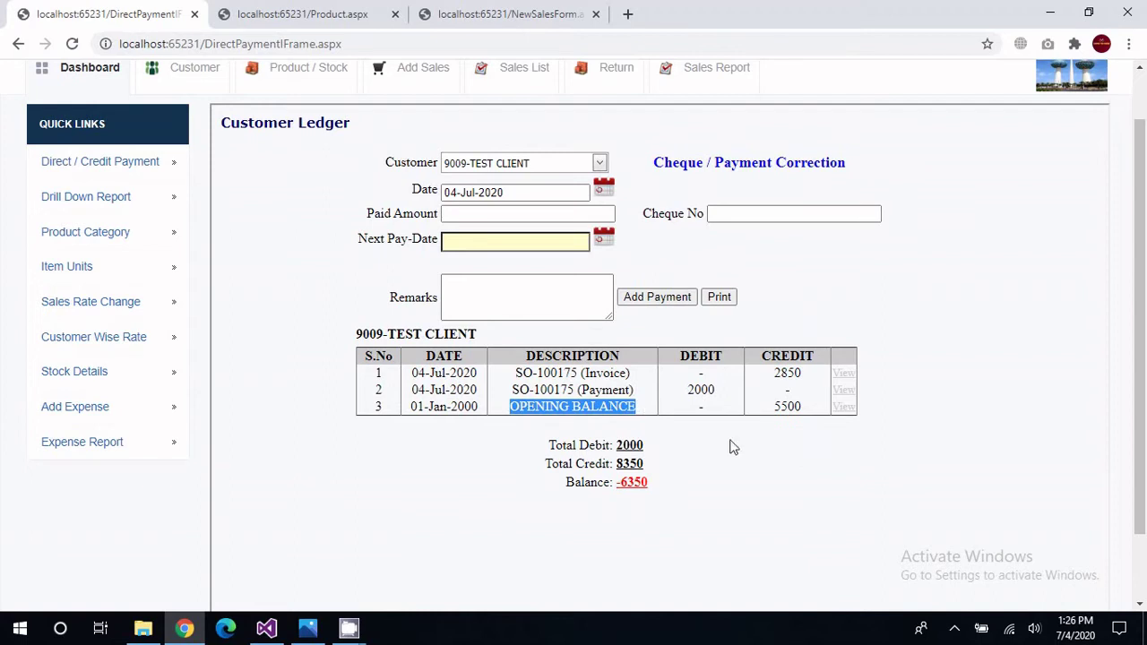
left_click(803, 413)
left_click_drag(803, 413, 767, 436)
left_click(768, 472)
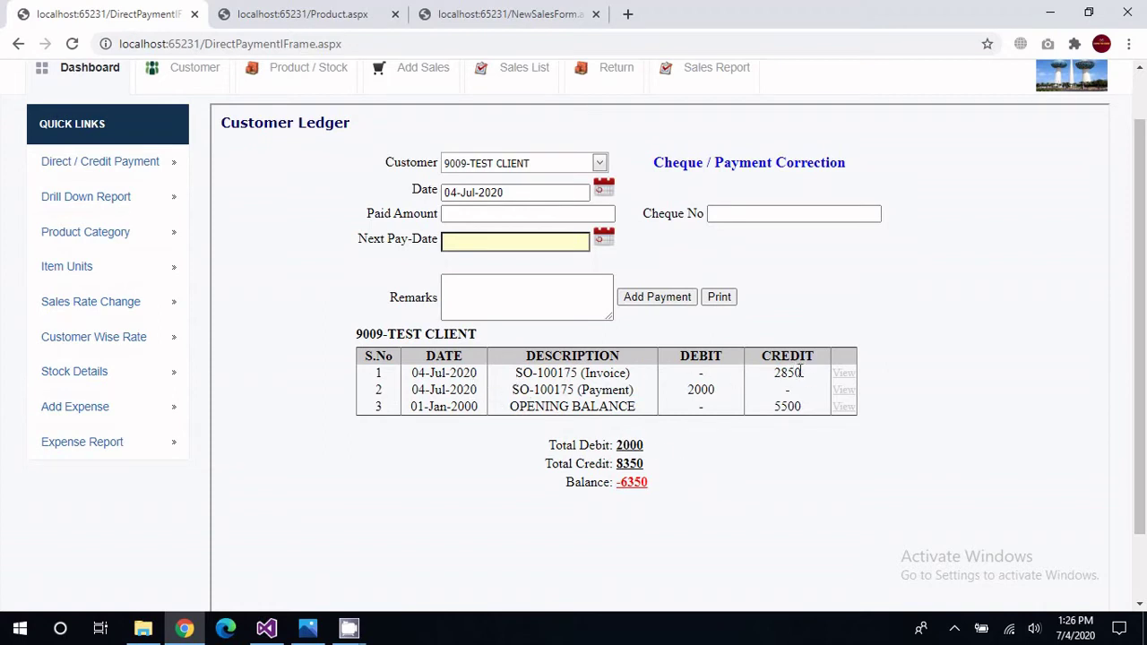
left_click_drag(803, 377, 770, 382)
left_click(770, 491)
Check the total credit and the invoice payment's debit amount in the test client's ledger.
left_click_drag(642, 463, 617, 463)
left_click(723, 428)
scroll(723, 428, "up", 1)
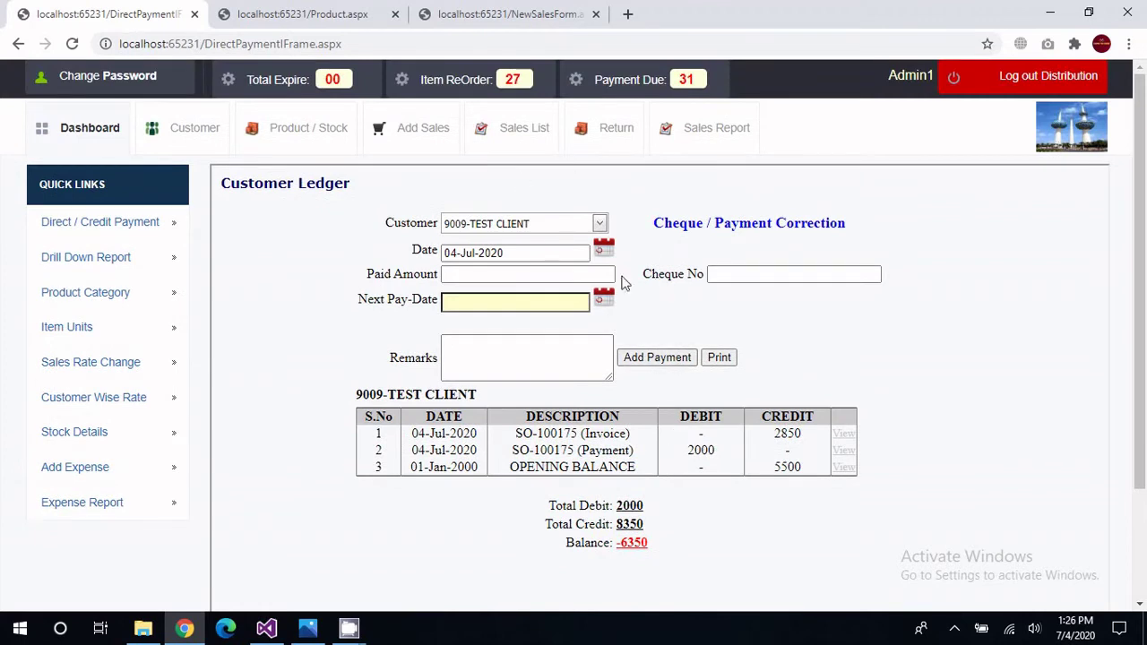
left_click_drag(722, 455, 681, 453)
left_click(854, 592)
Enter a paid amount of 1000 for the test client and set the next pay-date to 20-Jul-2020.
left_click(532, 275)
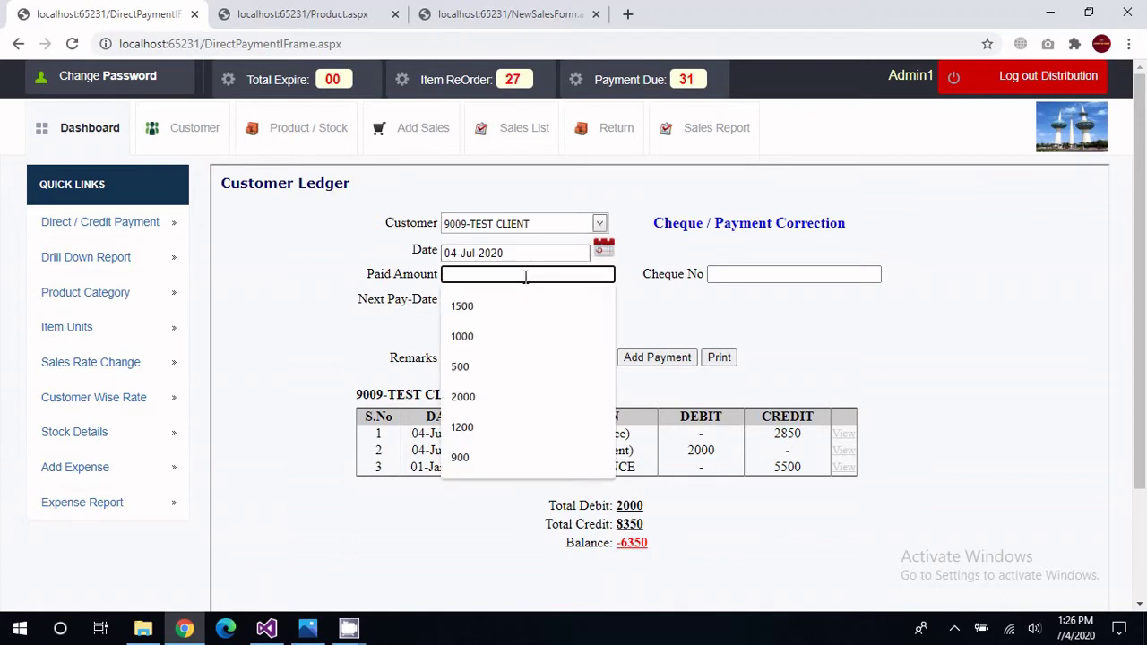
type("100")
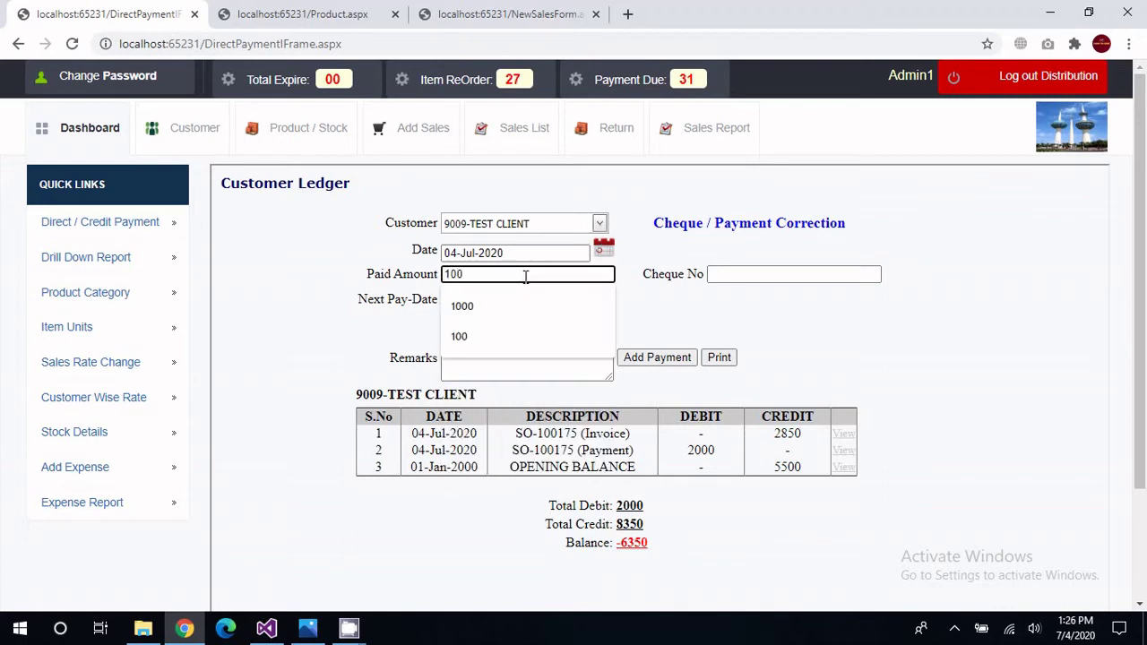
type("0")
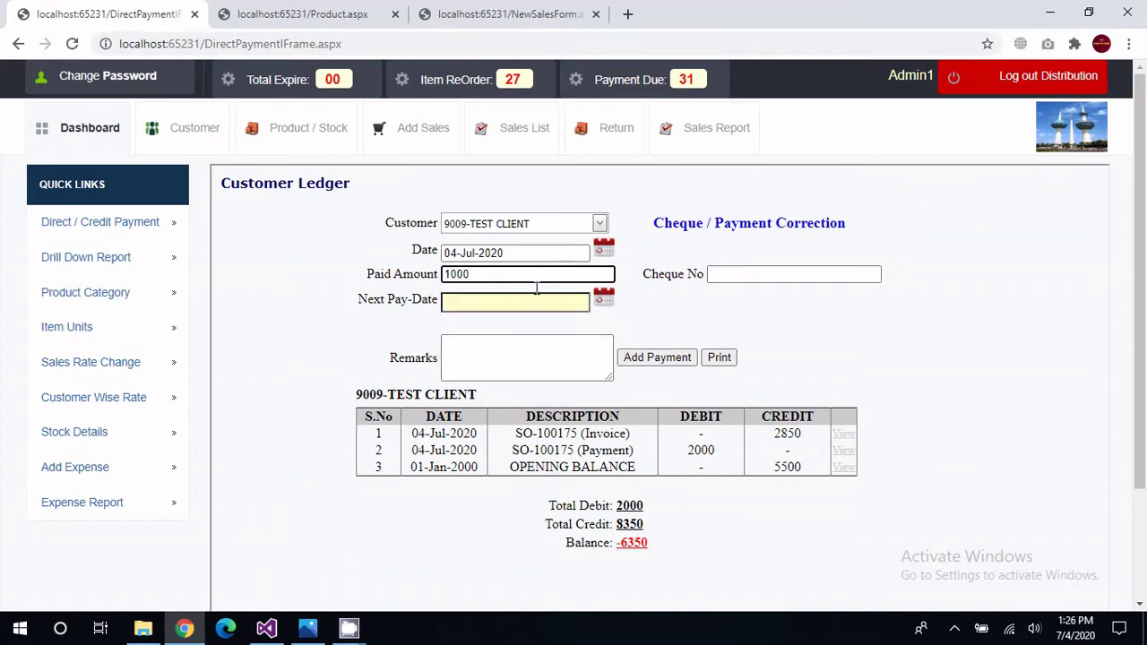
left_click(604, 297)
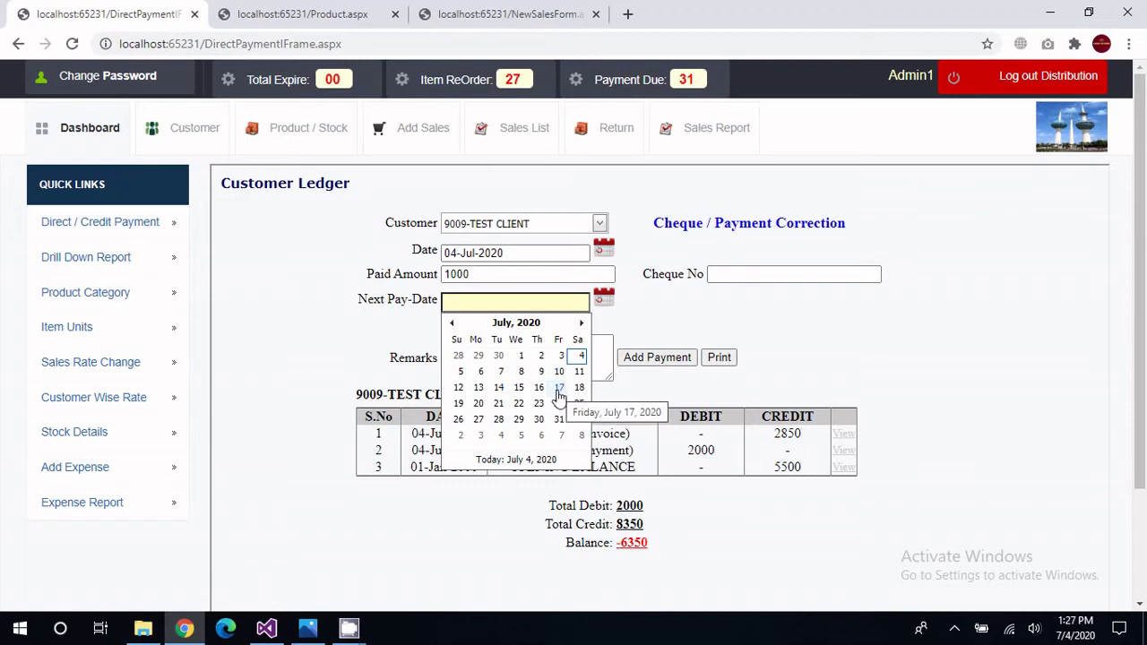
left_click(480, 408)
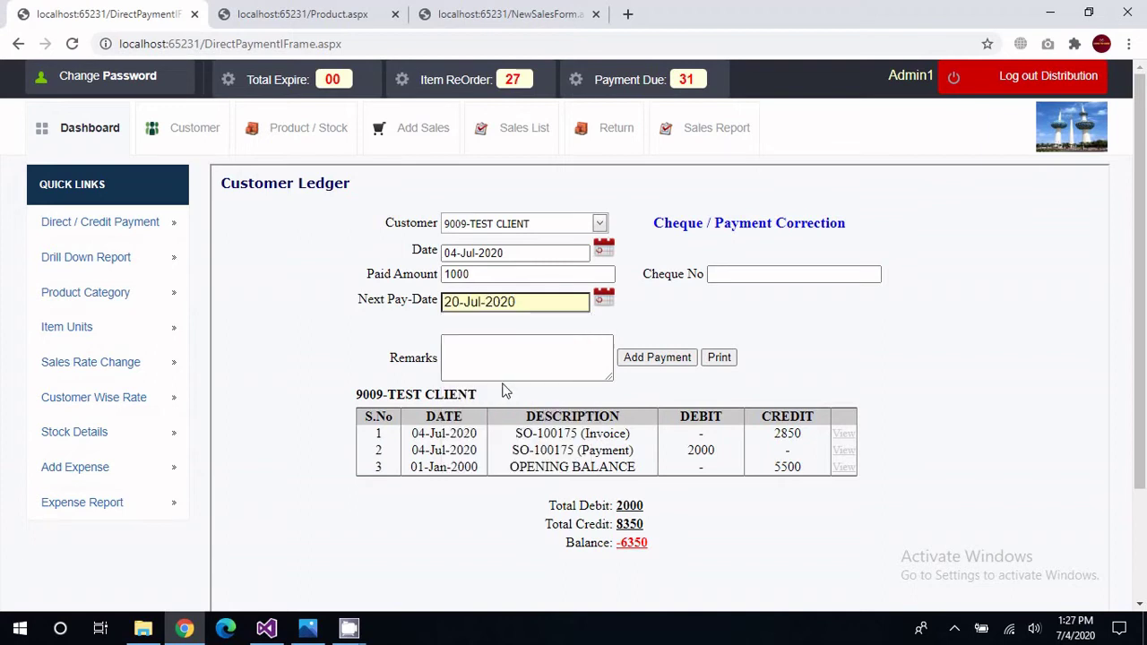
Enter the remark "cash", leave the cheque number empty and add the payment to the ledger.
left_click(563, 339)
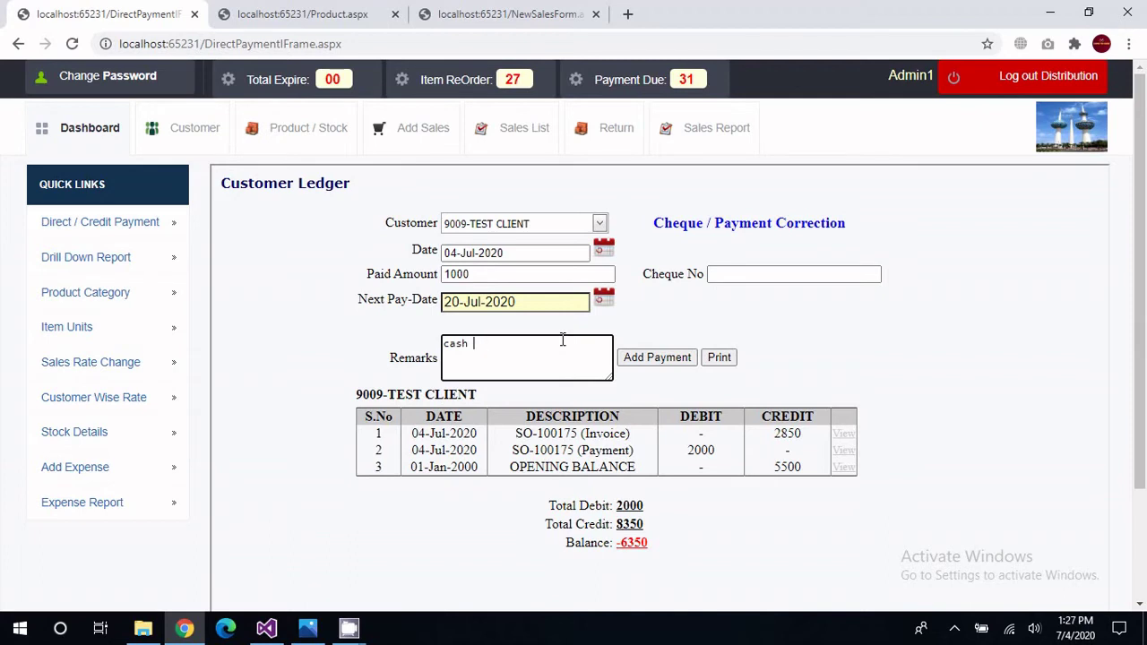
left_click(734, 276)
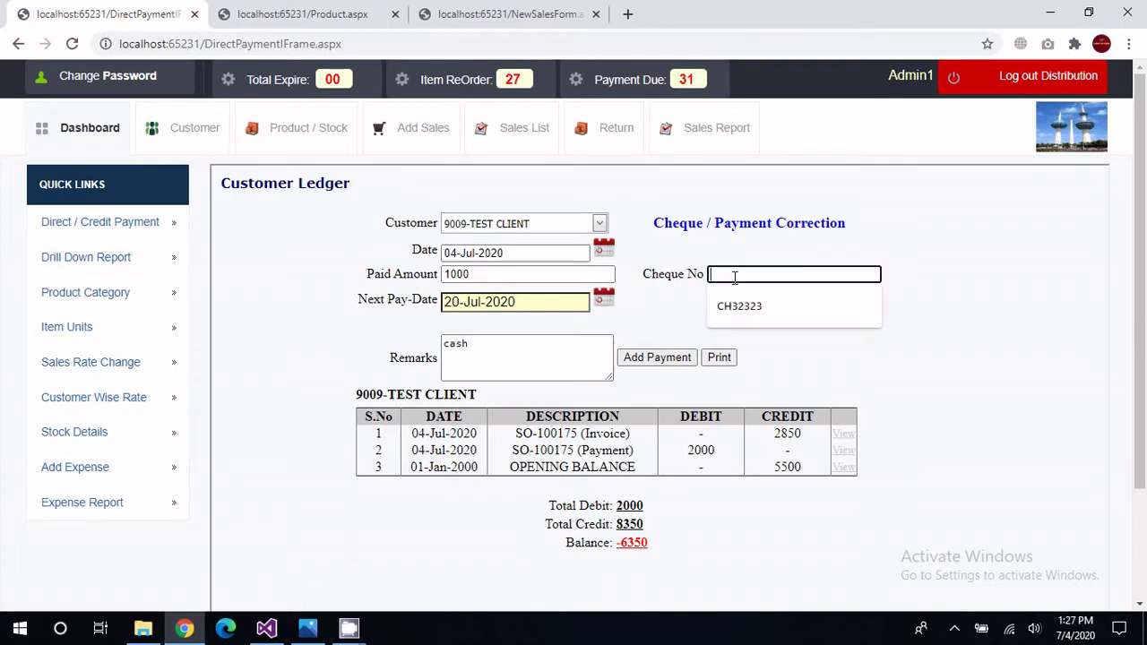
left_click(736, 376)
left_click(657, 358)
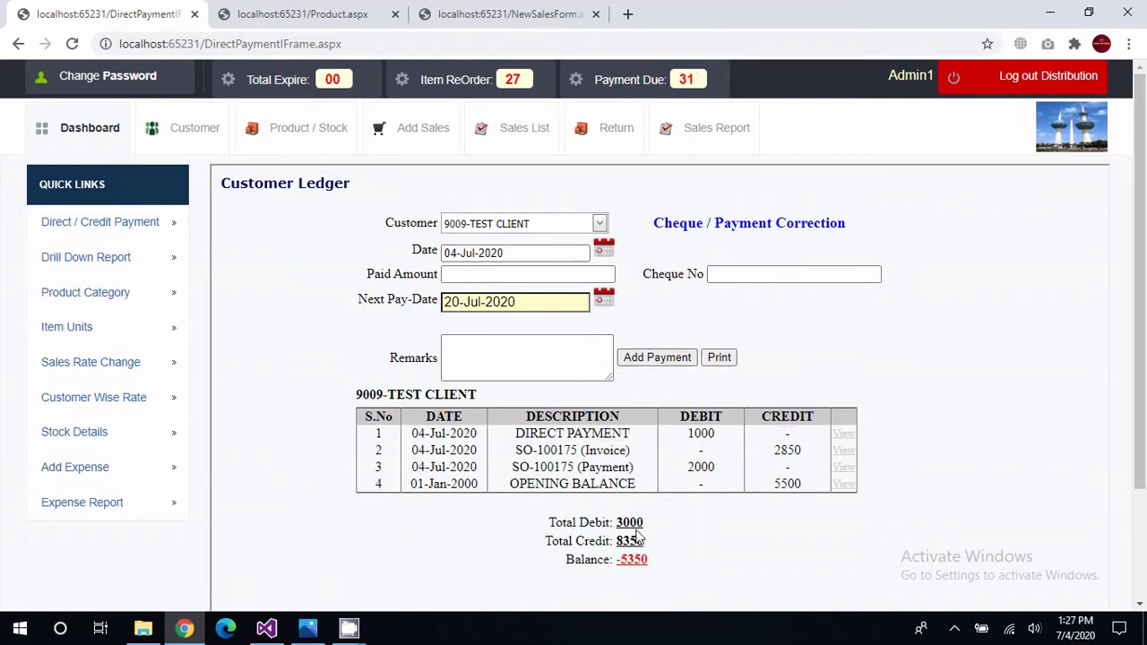
Check the ledger's total debit and balance after the added payment.
left_click_drag(639, 536, 616, 524)
left_click(634, 563)
double_click(636, 560)
Open the cheque/payment correction page in a new tab and look through the payment list.
right_click(757, 228)
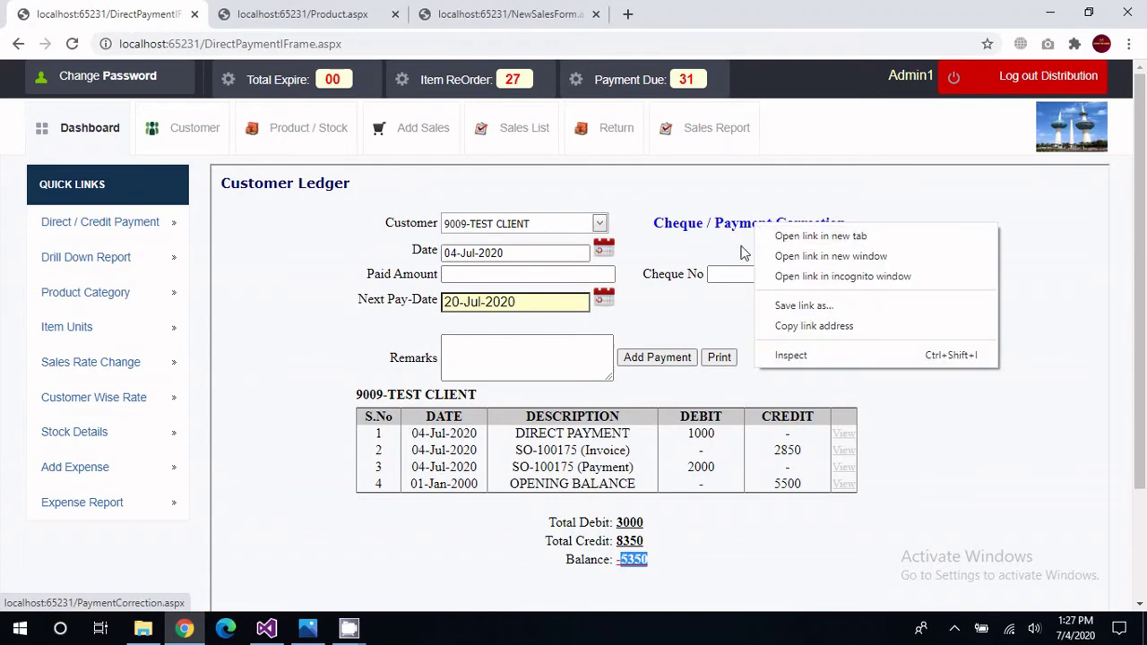
left_click(781, 237)
left_click(748, 11)
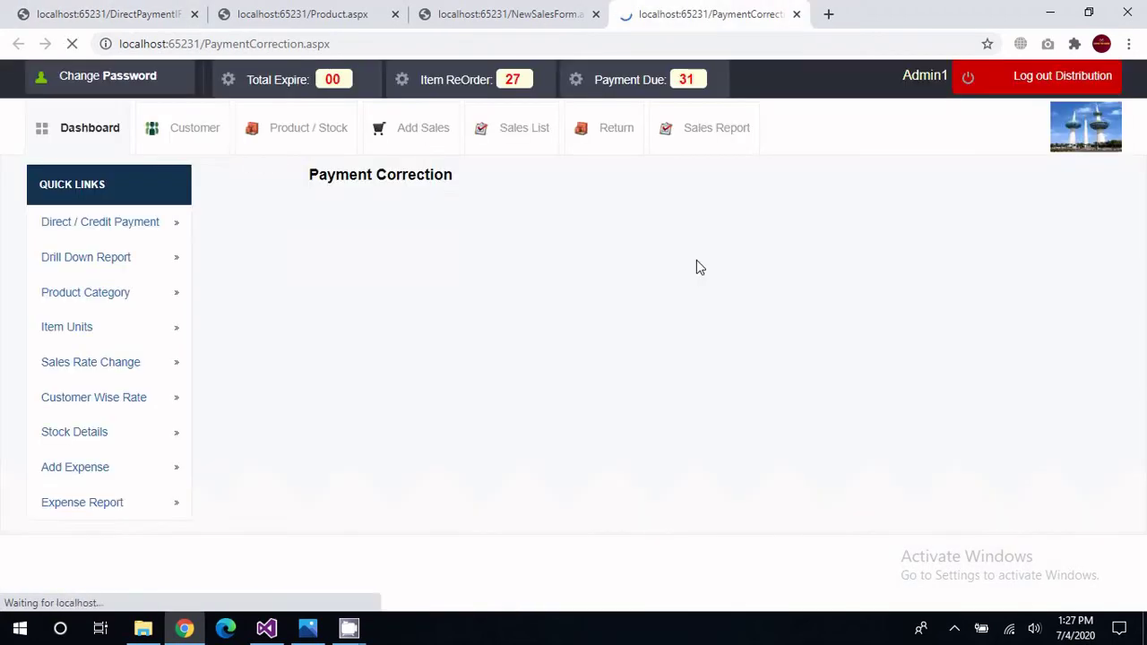
scroll(574, 296, "down", 3)
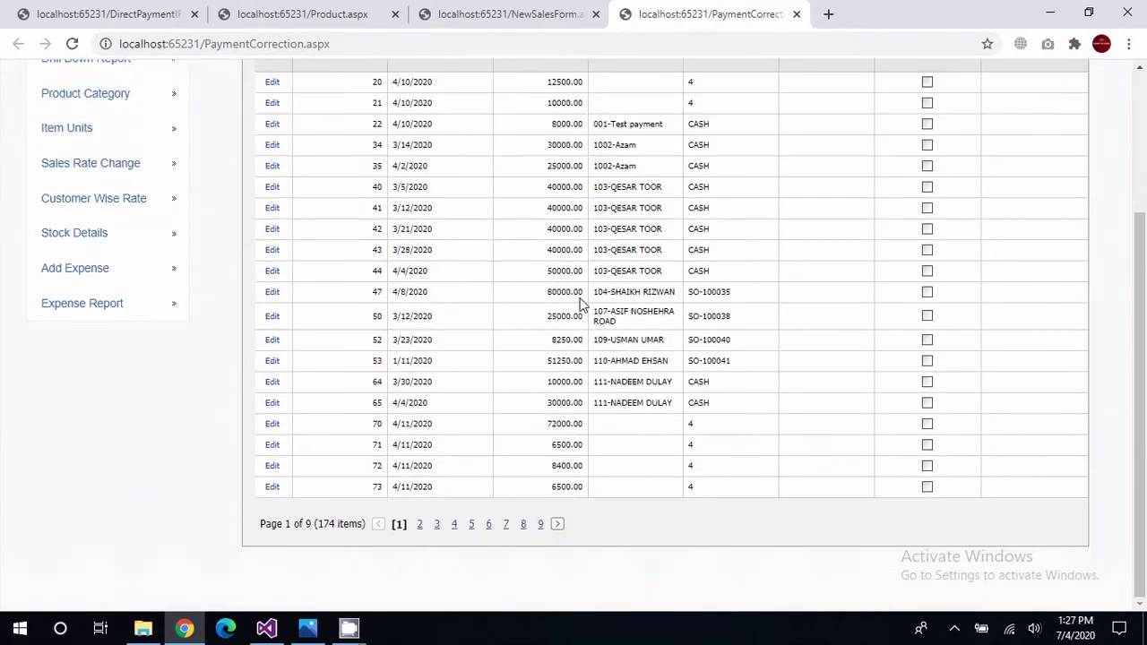
scroll(574, 305, "up", 3)
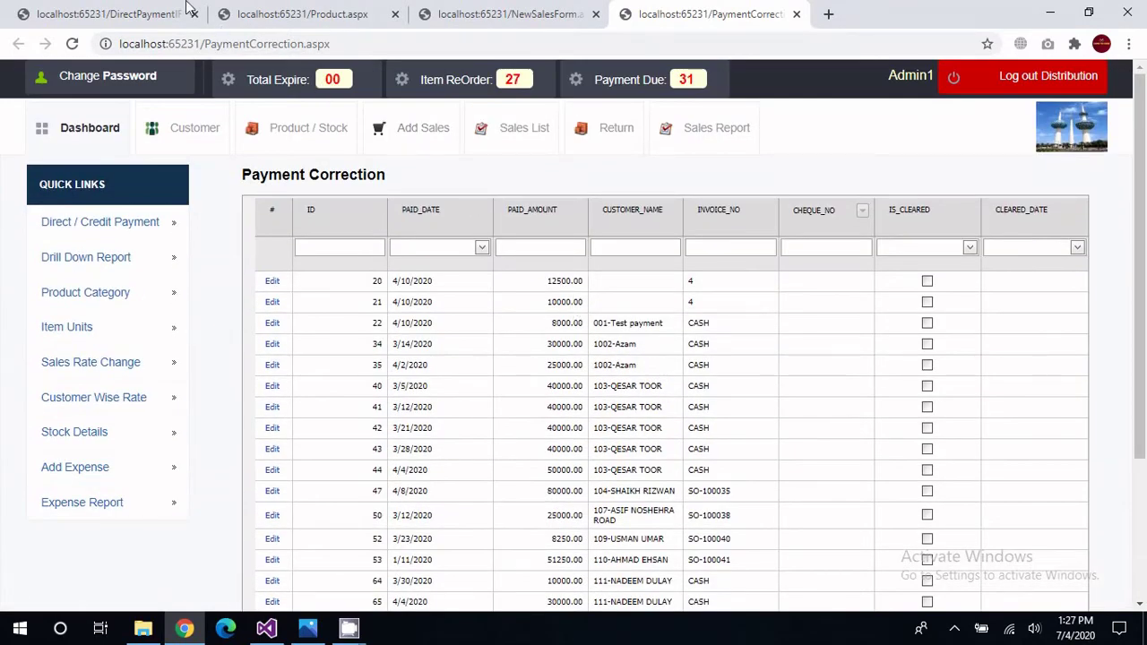
Check the direct payment entry in the ledger, and sort the payment correction list by paid date, newest first.
left_click(135, 13)
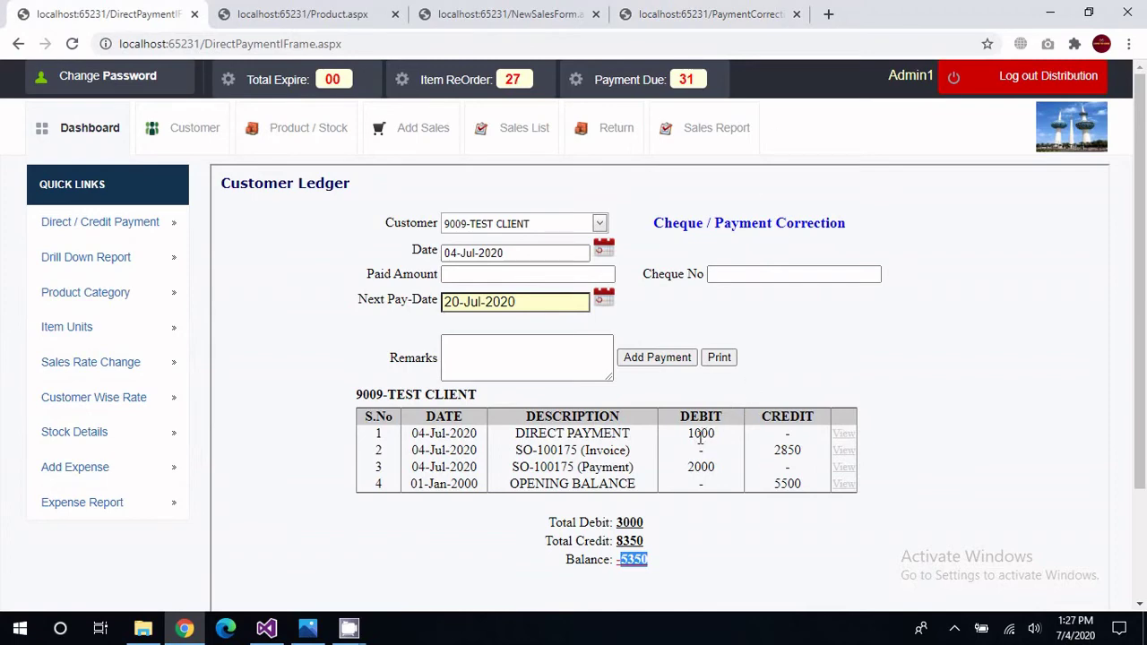
left_click(708, 14)
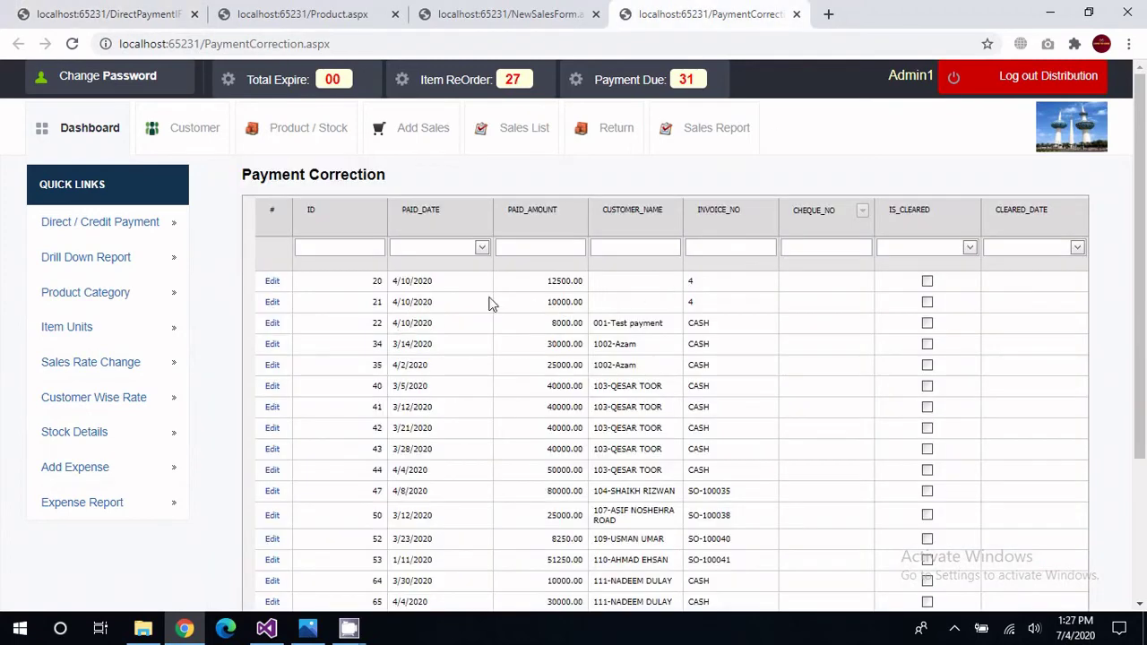
scroll(568, 297, "down", 2)
scroll(556, 299, "up", 2)
left_click(439, 217)
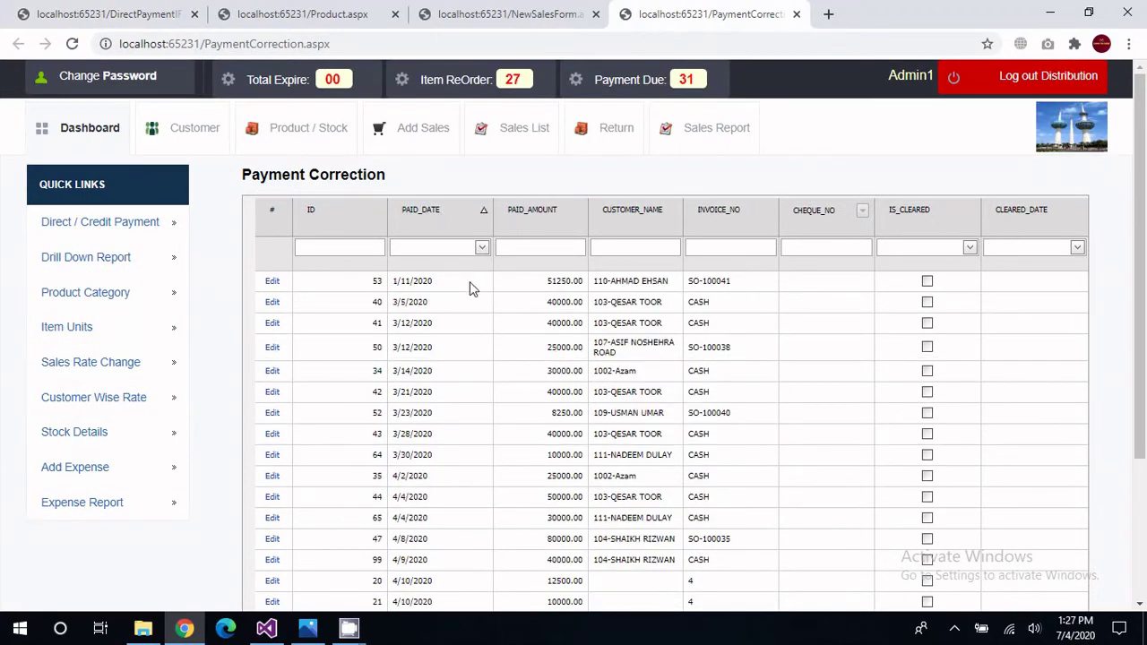
left_click(446, 224)
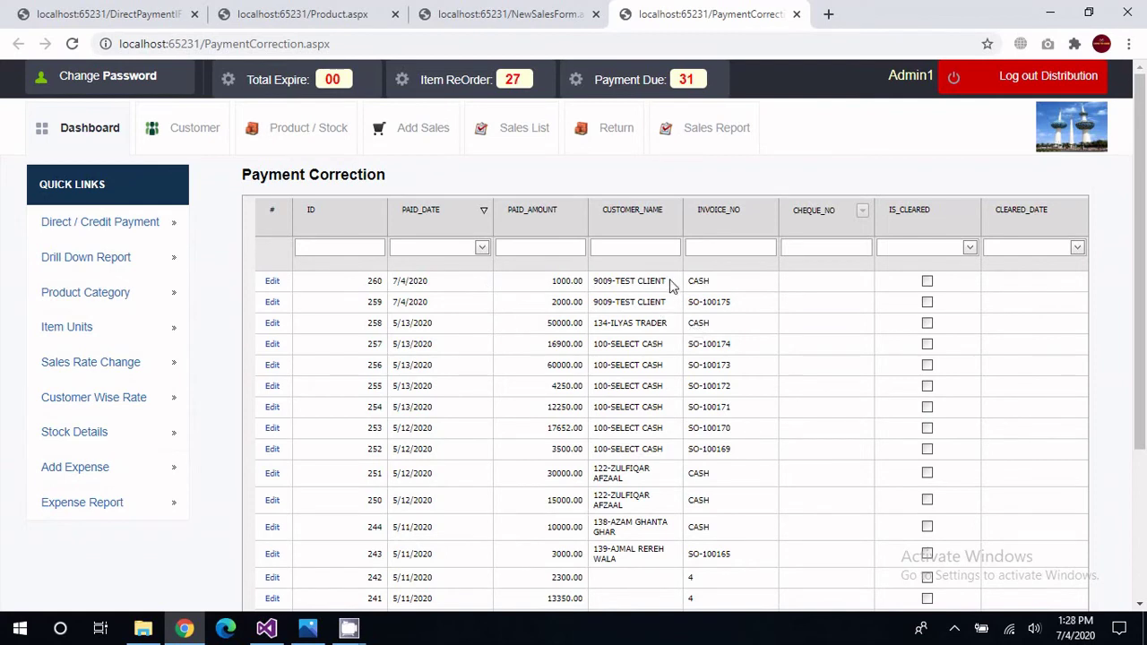
Filter the payment correction list by customer name with the text TEST.
left_click_drag(670, 281, 615, 283)
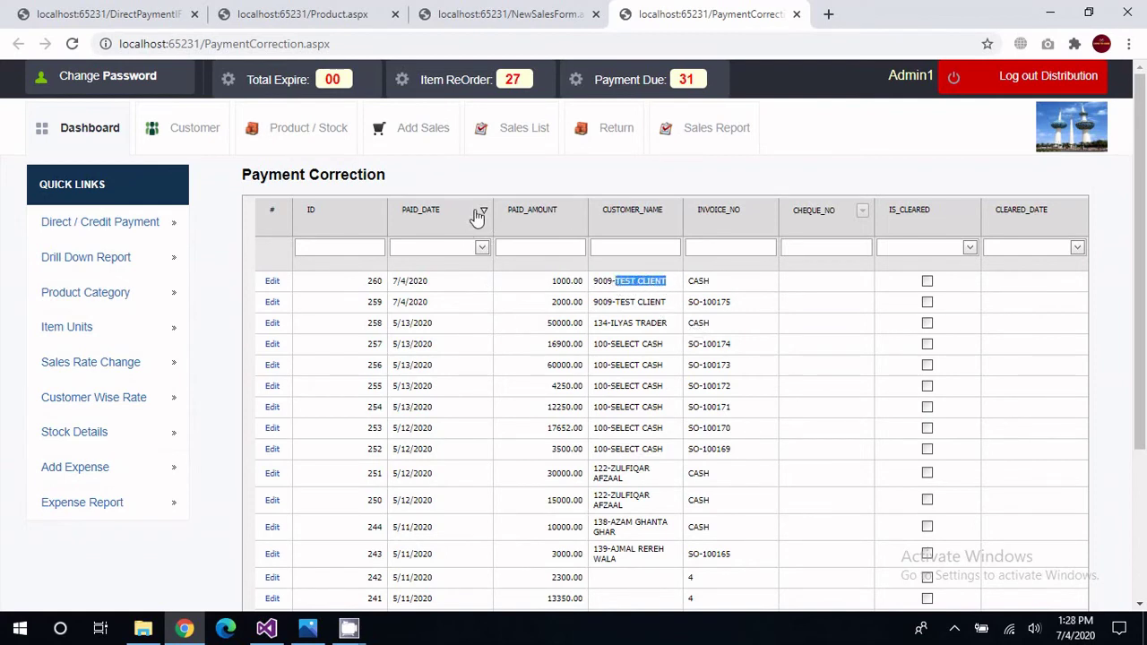
left_click(634, 246)
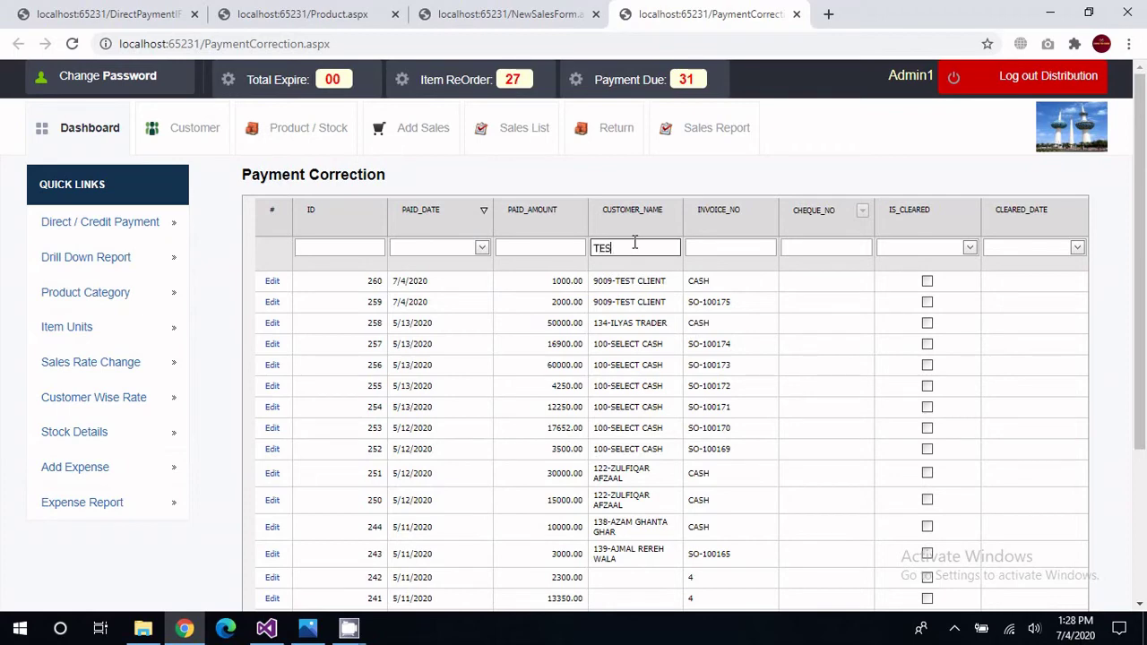
key("Tab")
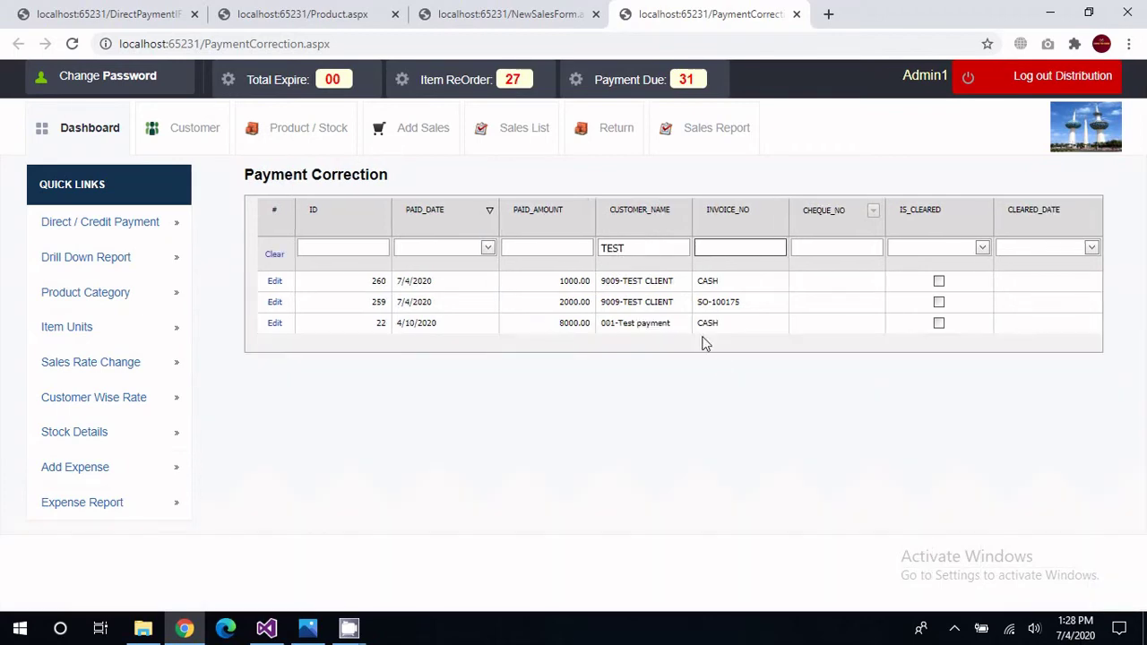
Correct the paid amount of TEST CLIENT's CASH payment dated 7/4/2020 to 950 and save the record.
double_click(563, 283)
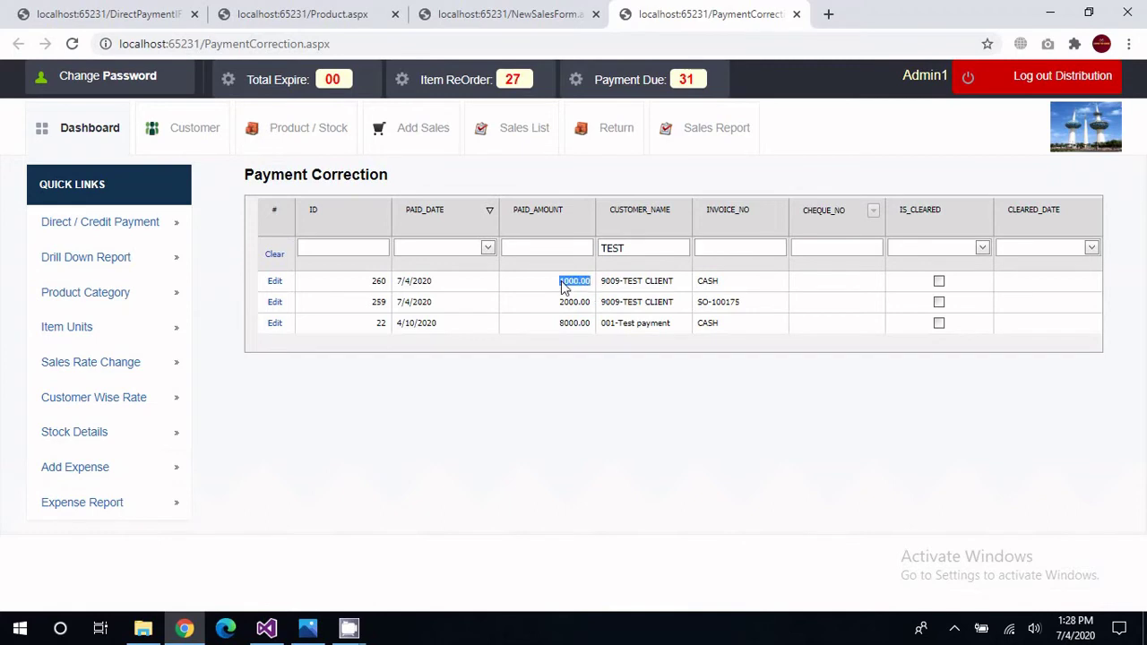
left_click(275, 281)
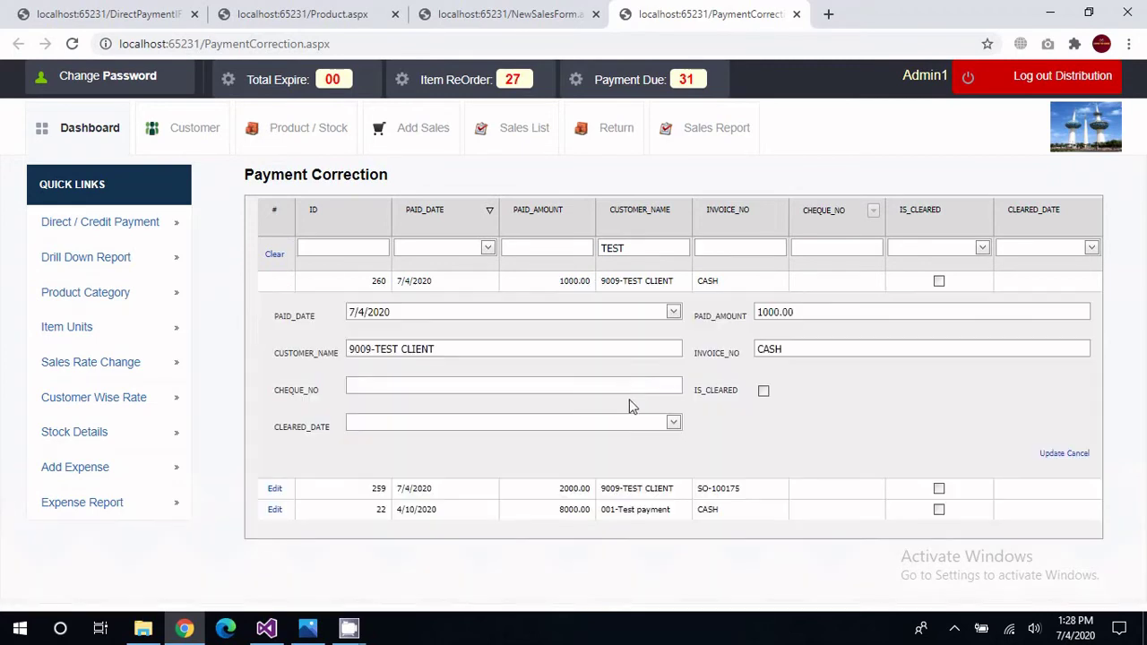
left_click_drag(779, 313, 755, 321)
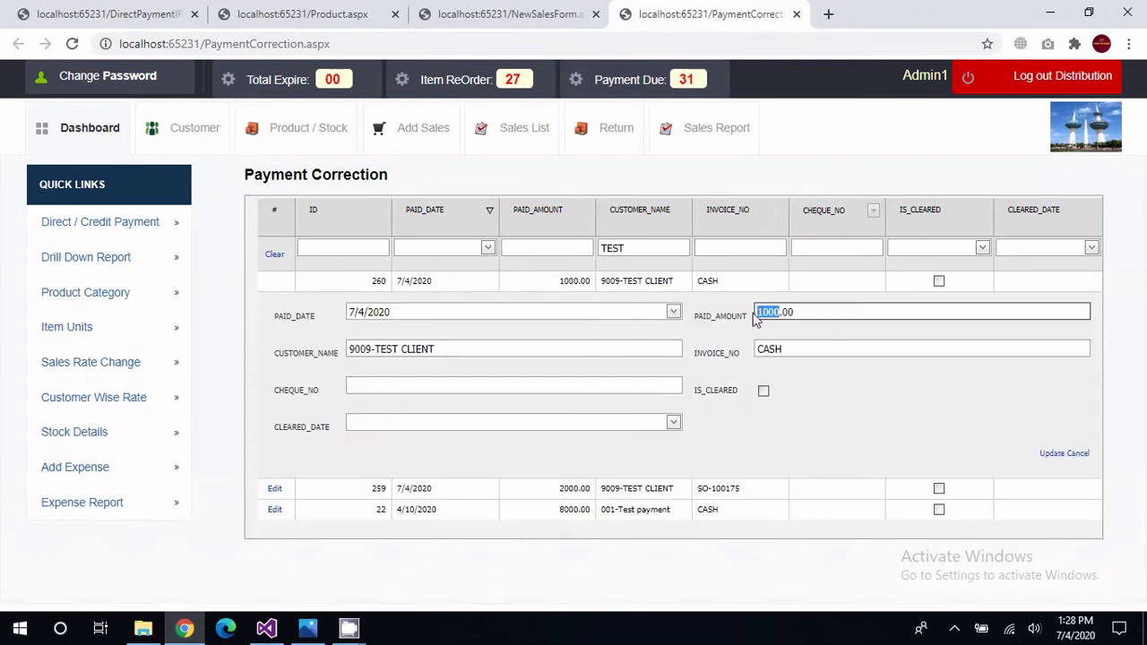
type("950")
key("Tab")
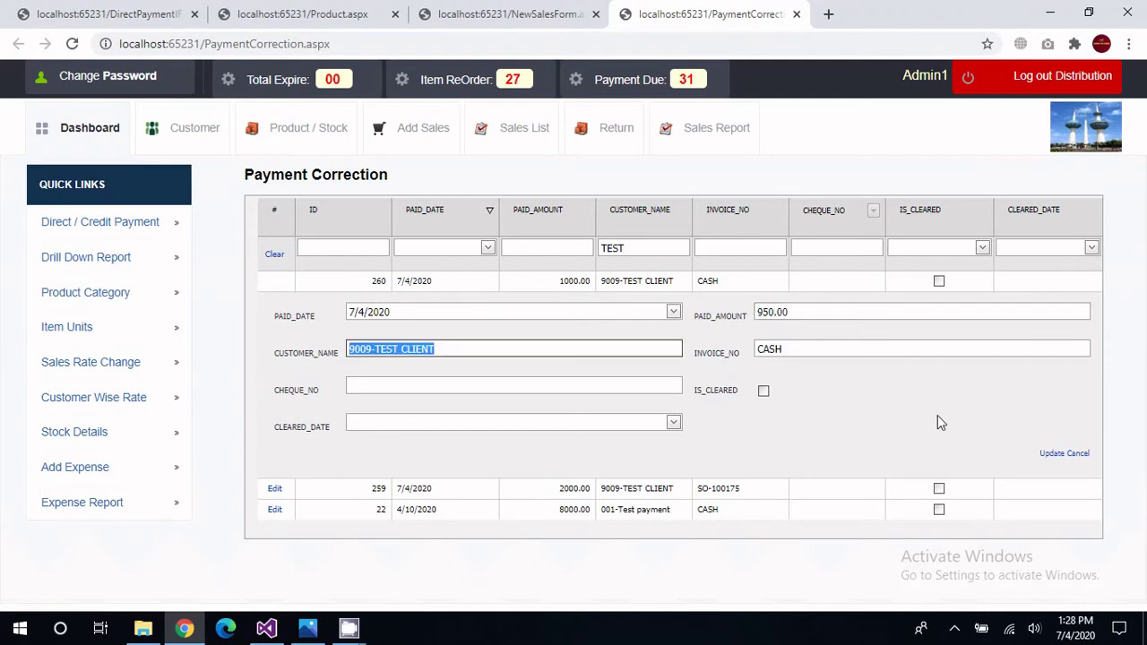
left_click(1049, 455)
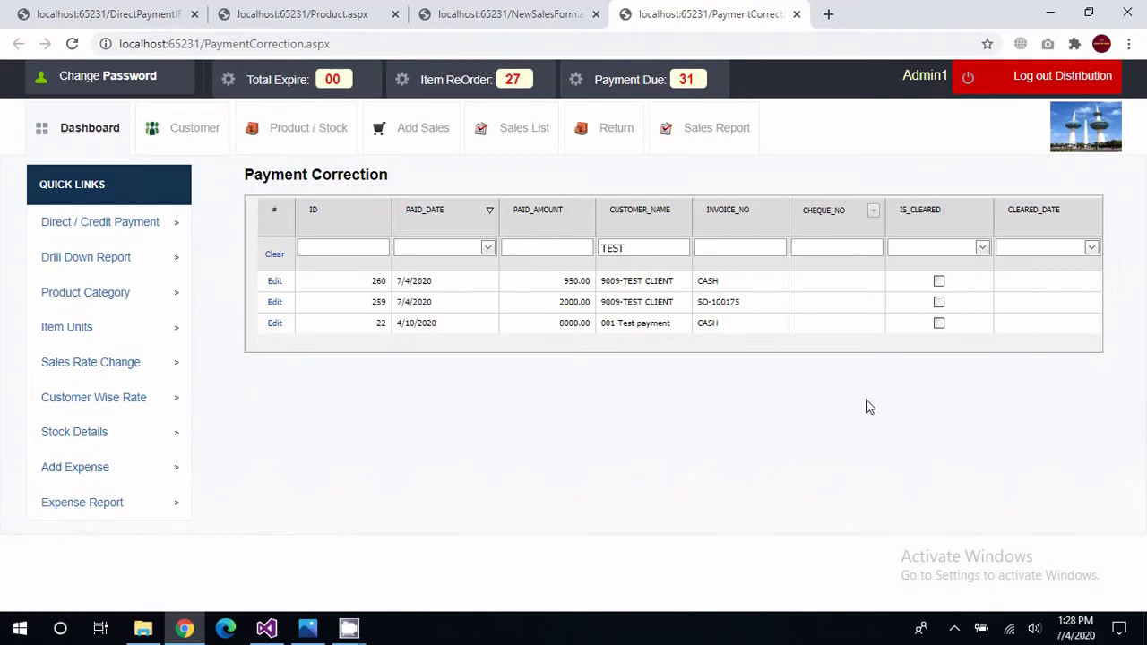
Reload TEST CLIENT's customer ledger by switching to another customer and back, and check the direct payment's debit amount.
left_click(488, 13)
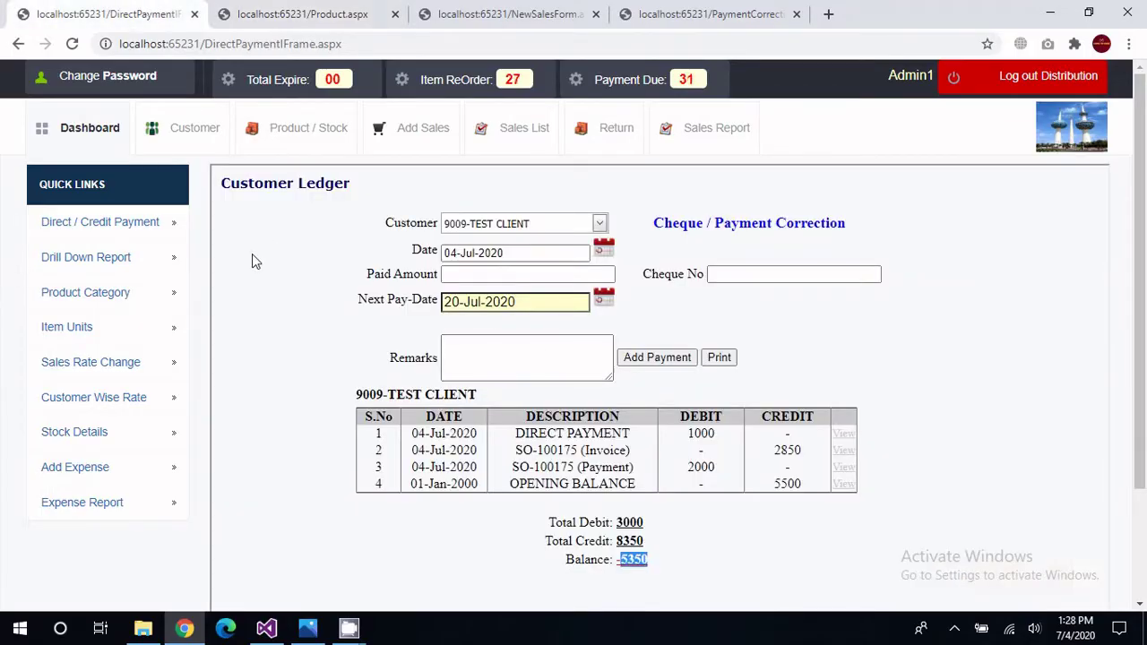
left_click(599, 224)
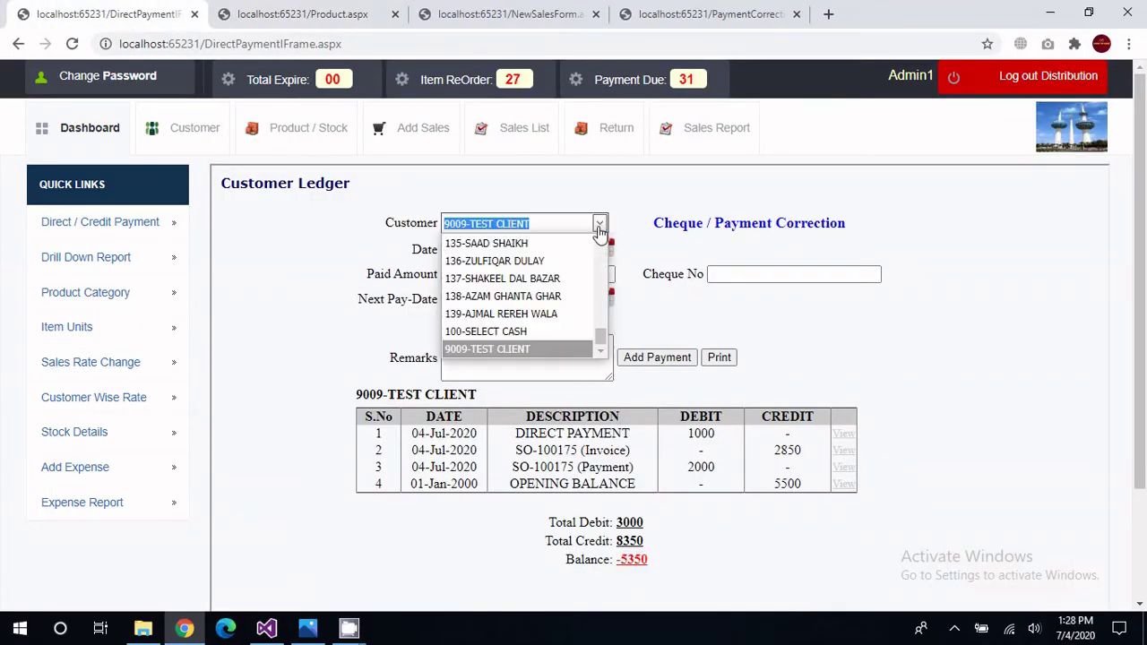
key("Up")
key("Return")
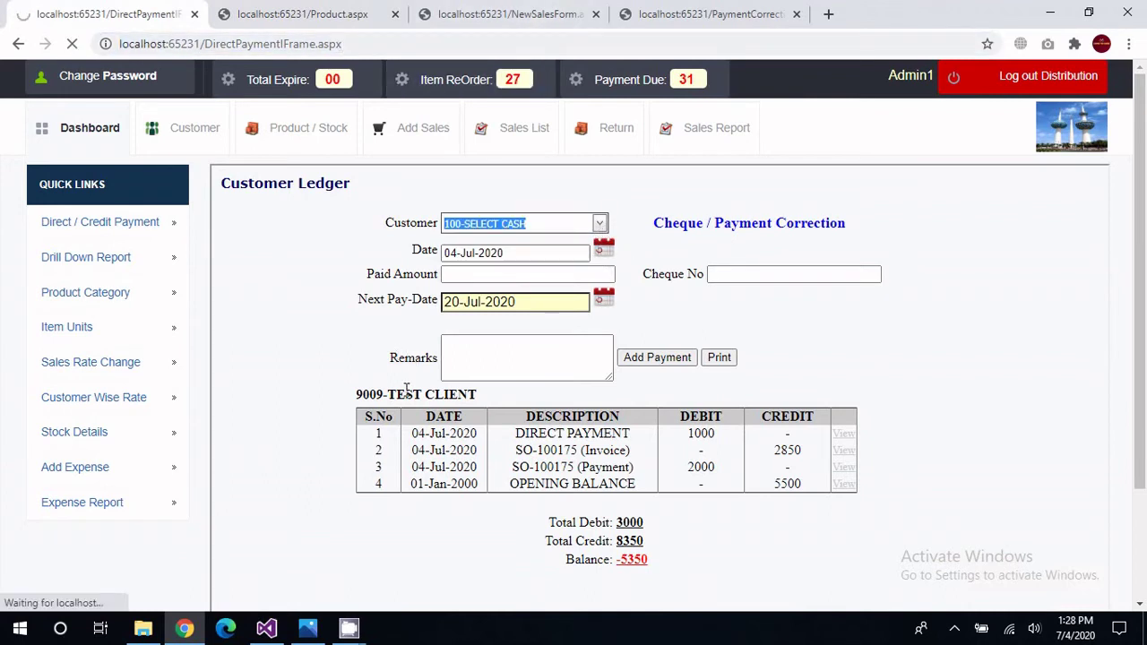
left_click(599, 224)
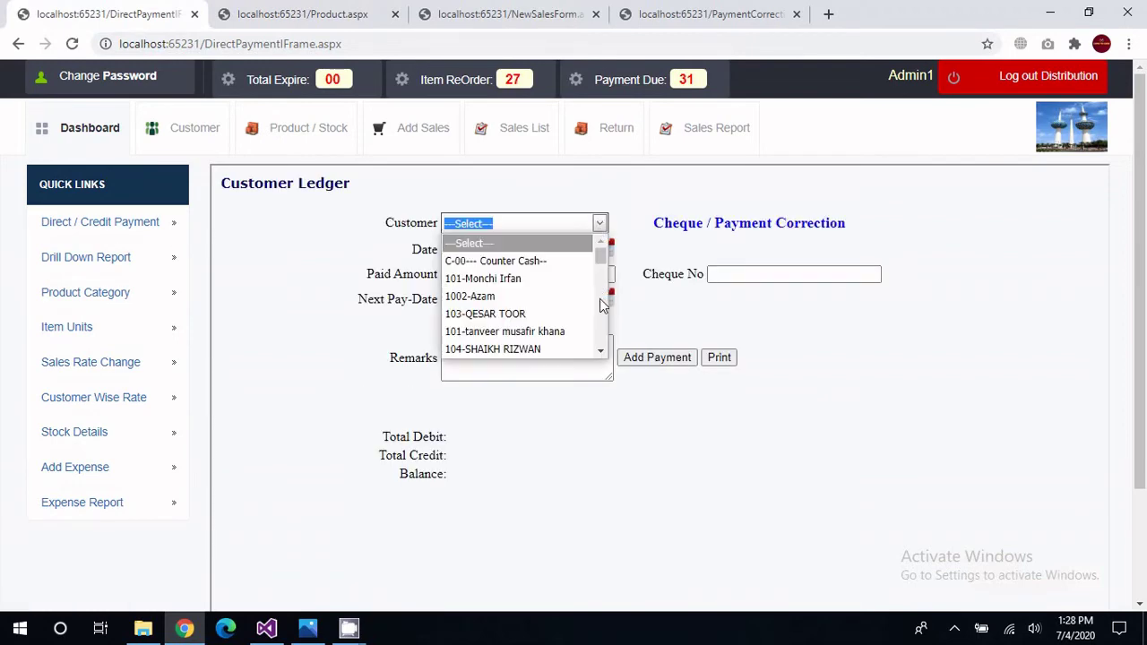
scroll(602, 304, "down", 10)
left_click(562, 353)
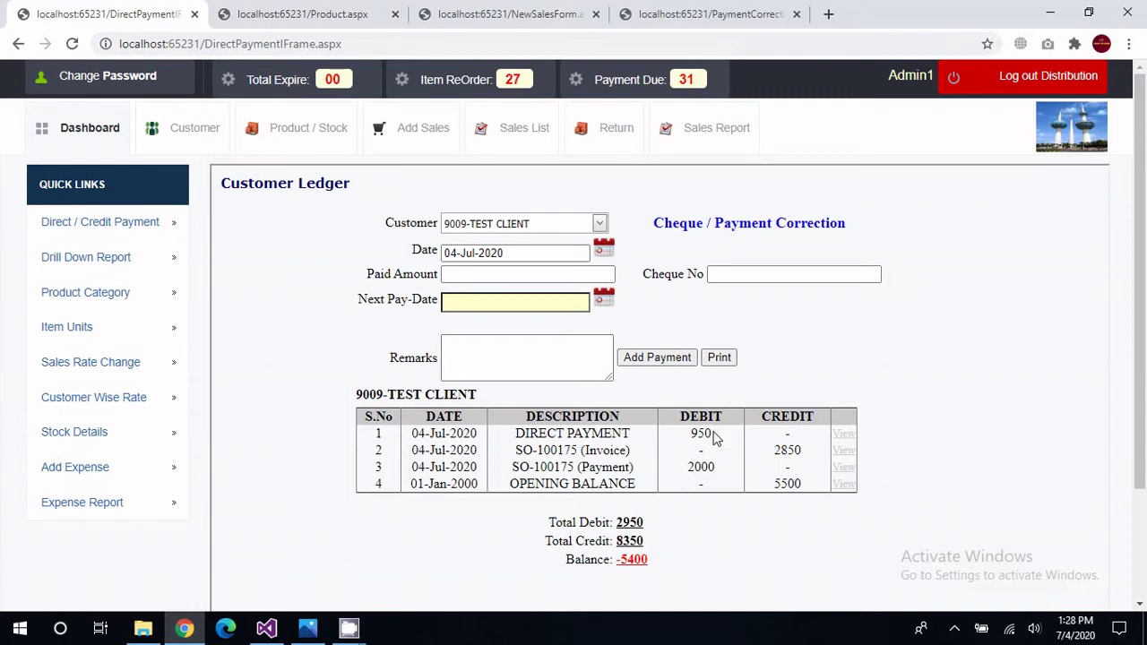
left_click_drag(714, 437, 693, 438)
Open the sales drill down report and check TEST CLIENT's total sale, paid and balance on page 3.
left_click(108, 262)
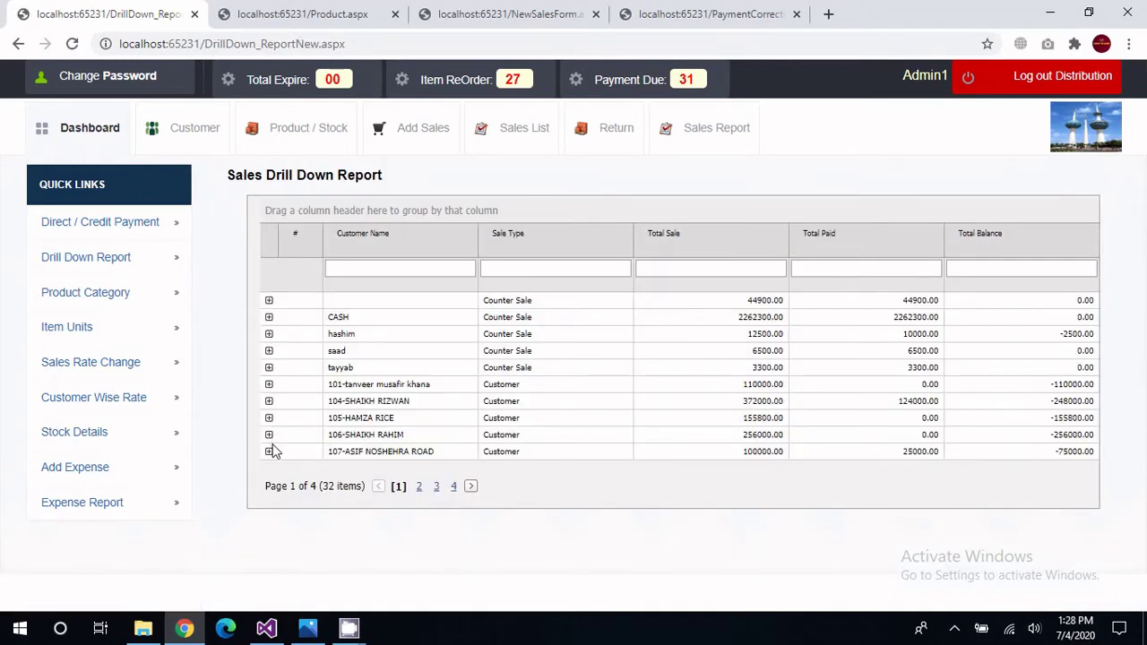
left_click(454, 487)
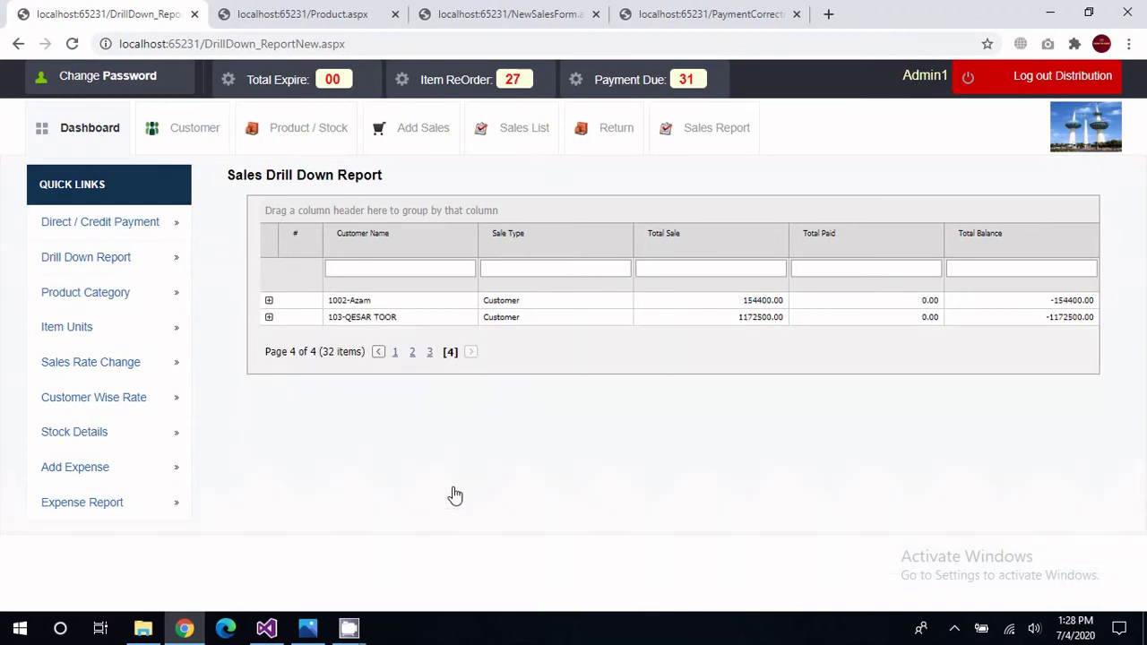
left_click(431, 354)
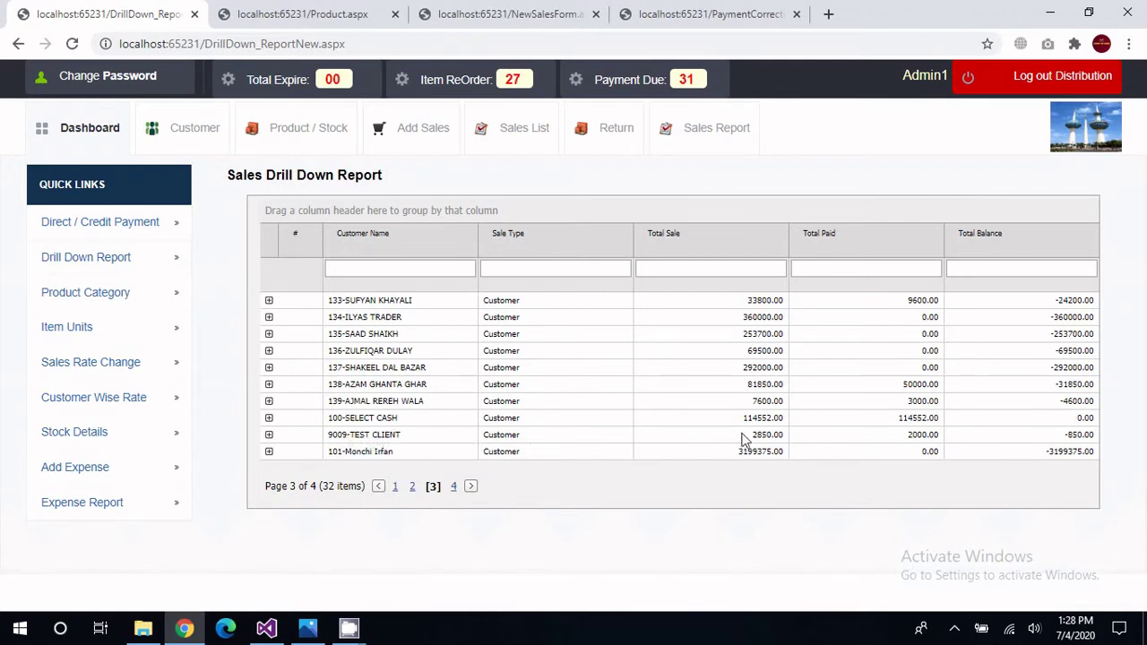
left_click_drag(749, 436, 1091, 439)
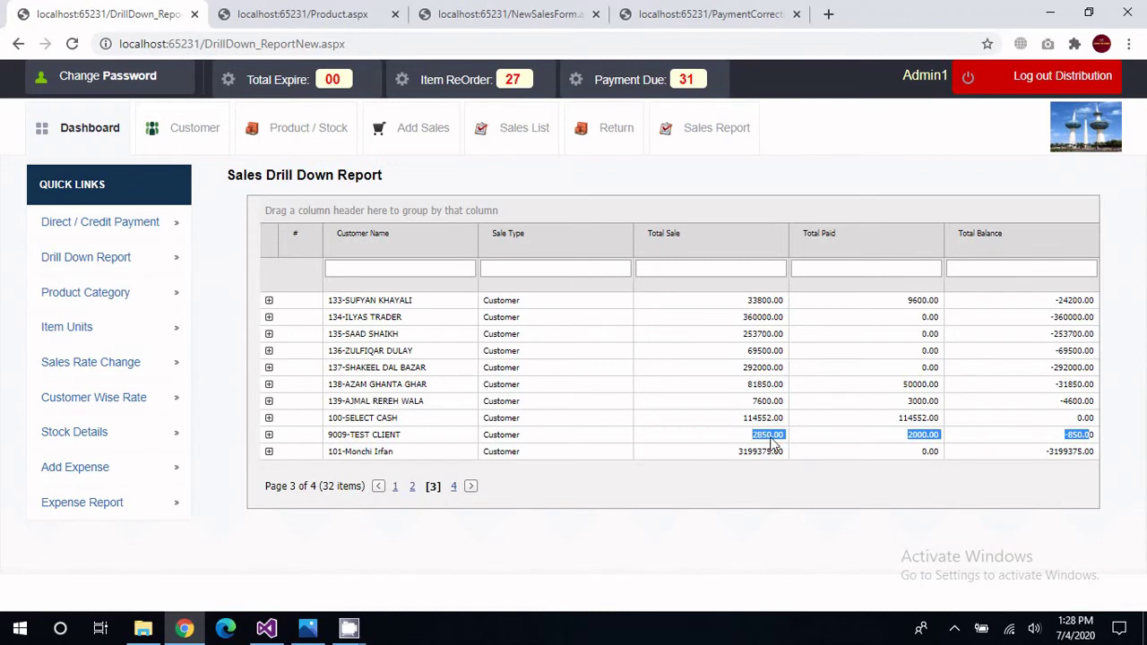
left_click(932, 443)
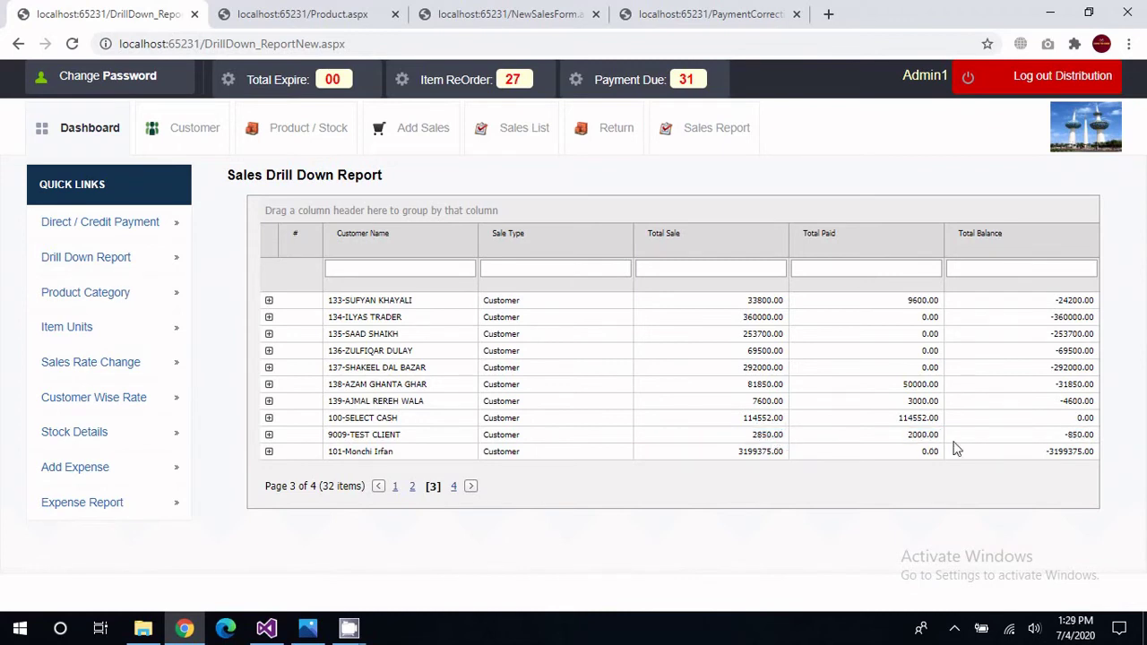
Expand TEST CLIENT's drill down through JUL-2020 and invoice SO-100175 to examine the sold item's details.
left_click(269, 436)
scroll(771, 457, "down", 1)
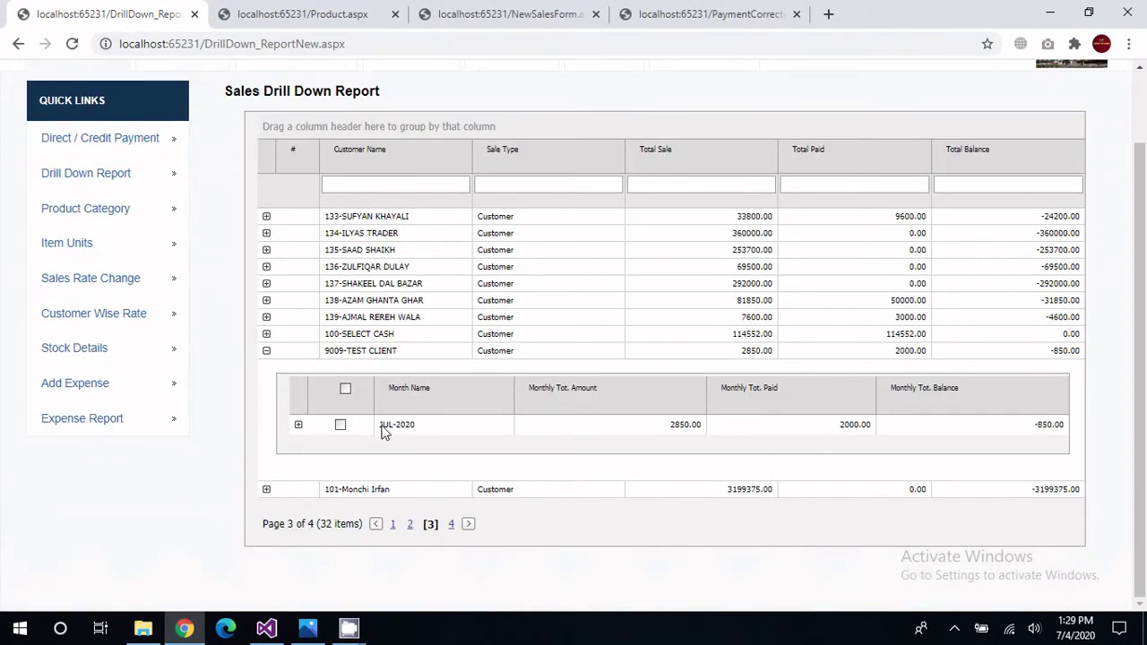
left_click_drag(422, 430, 379, 429)
left_click(298, 426)
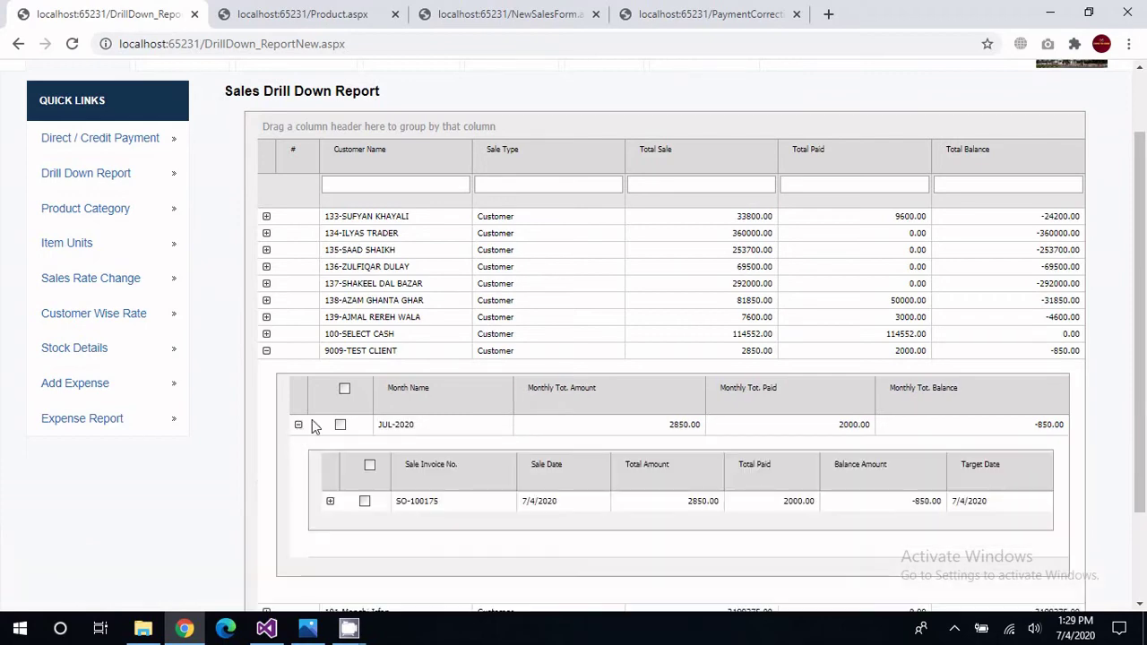
scroll(341, 403, "down", 2)
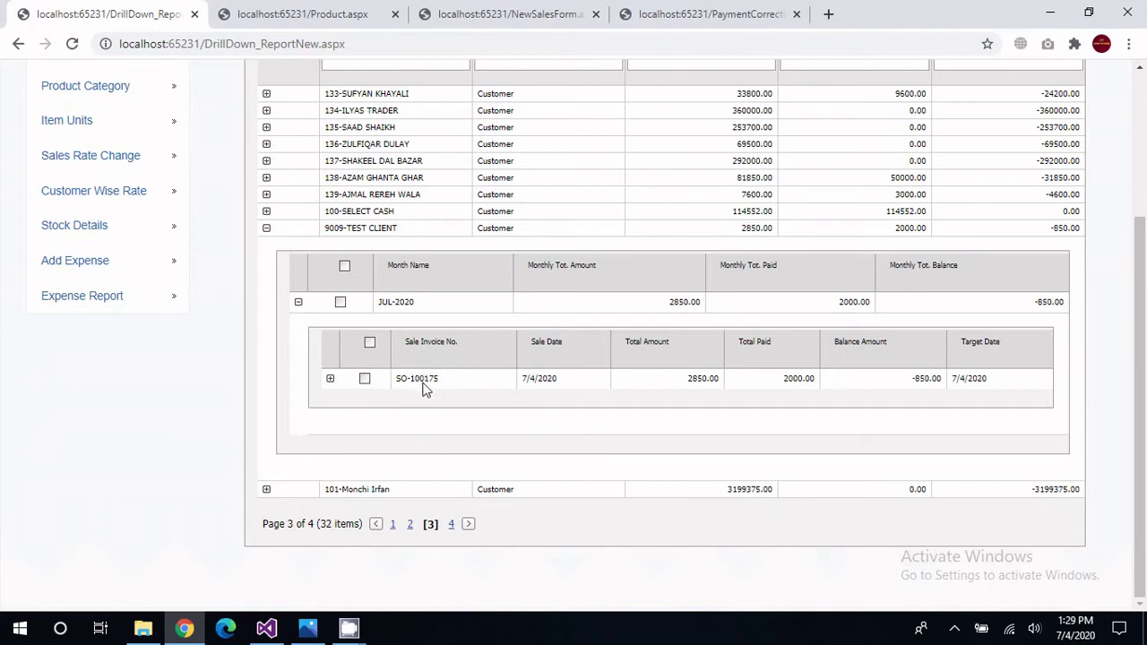
left_click(331, 380)
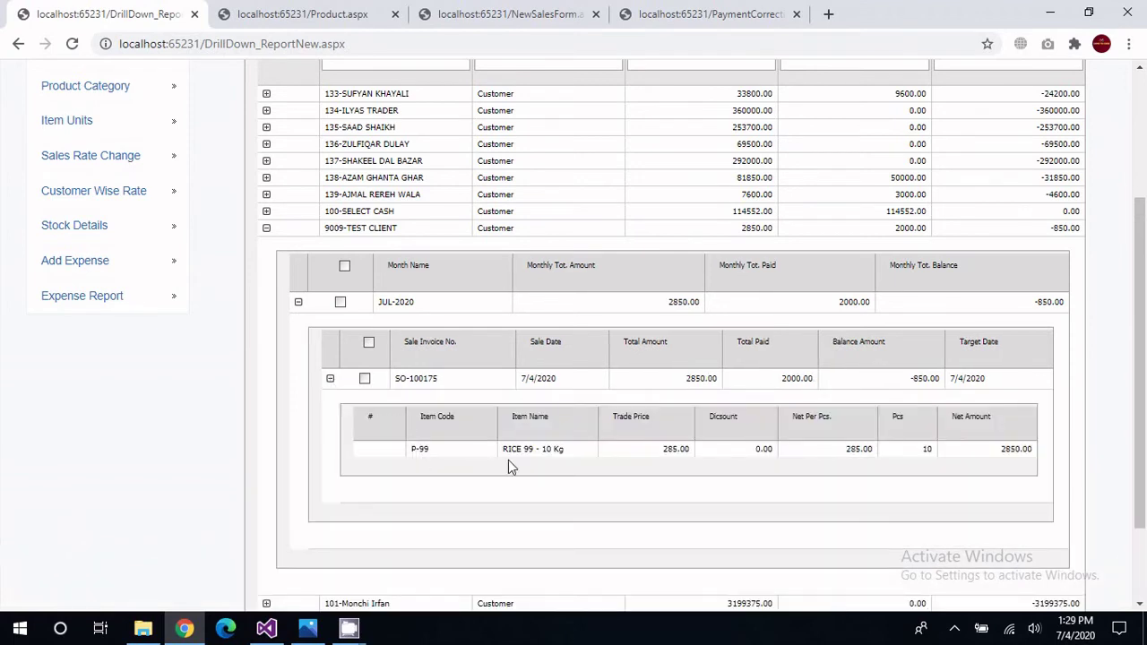
left_click_drag(579, 457, 441, 454)
scroll(466, 457, "up", 1)
scroll(466, 457, "up", 2)
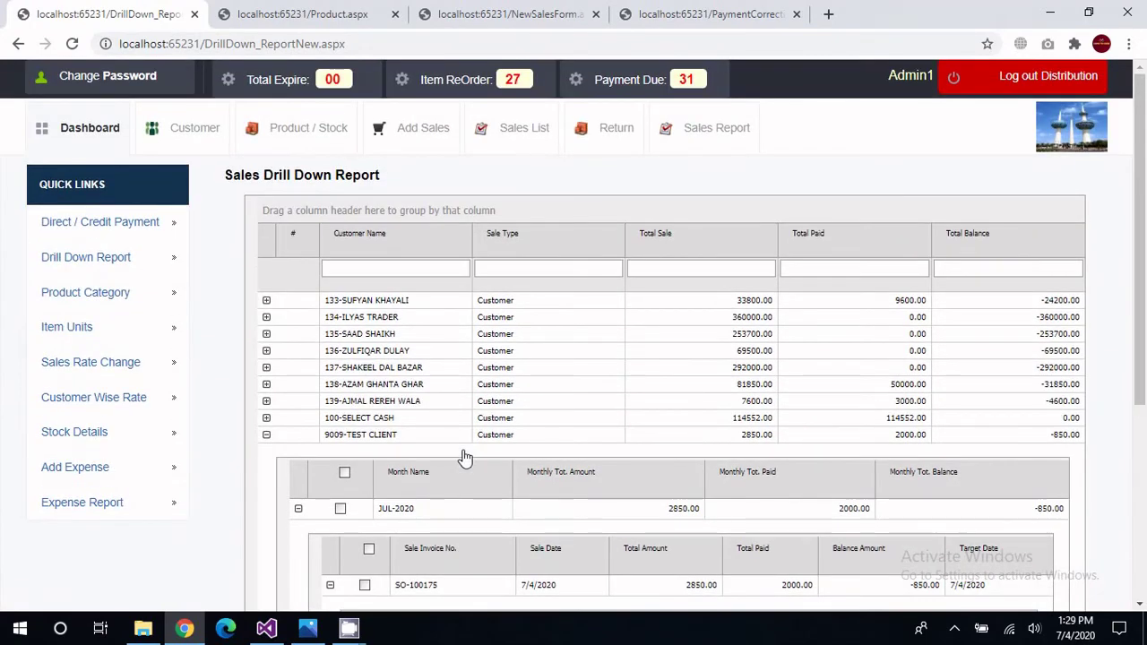
Open the product category page and check which item categories the product form offers.
left_click(103, 305)
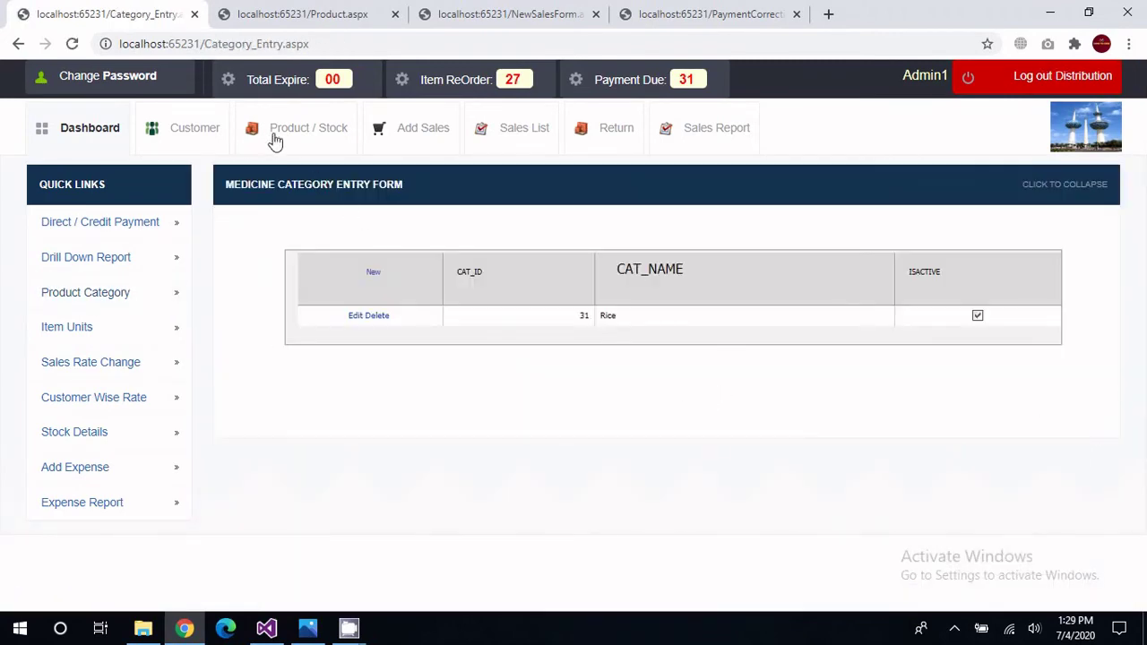
left_click(323, 14)
left_click(453, 275)
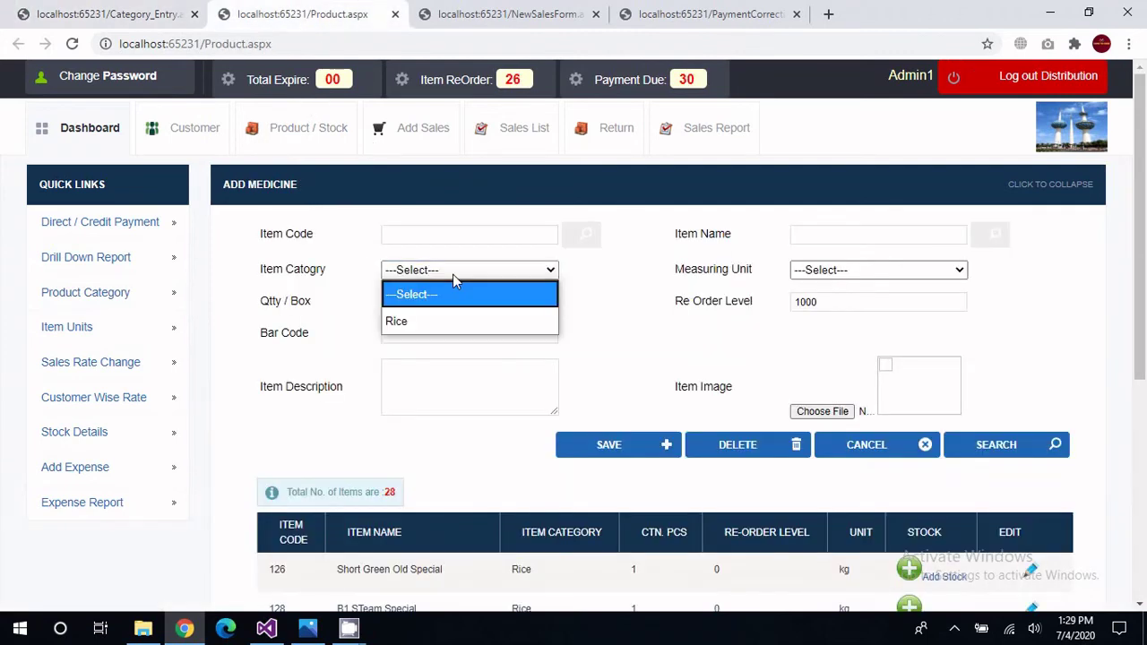
Add a new active product category named 2nd Category and save it.
left_click(112, 15)
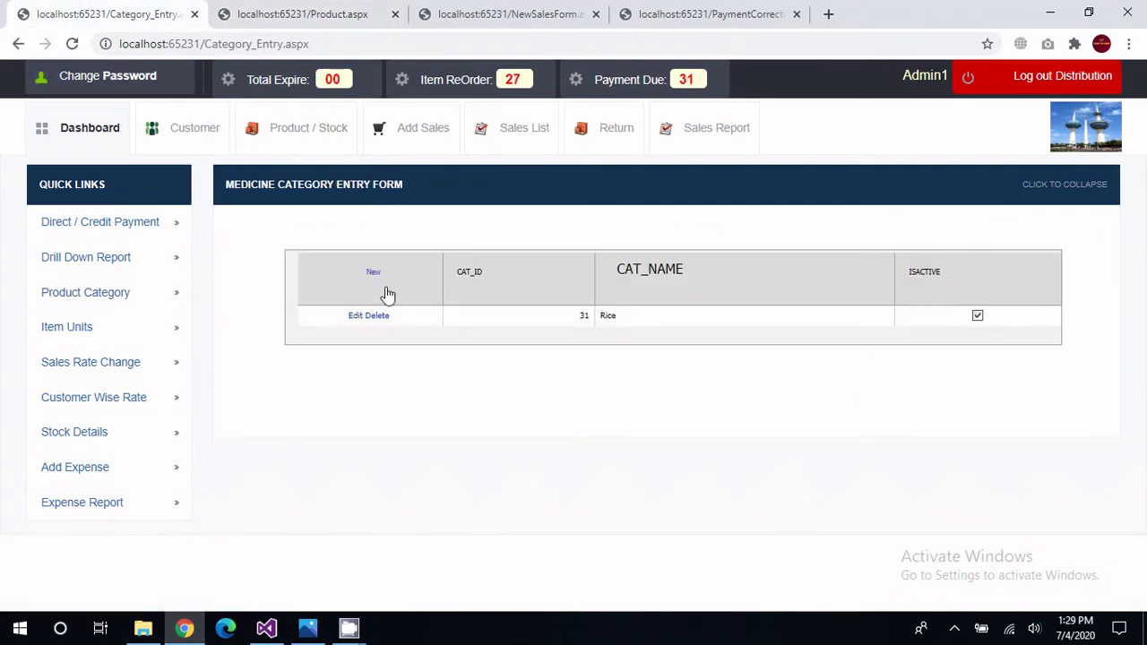
left_click(373, 273)
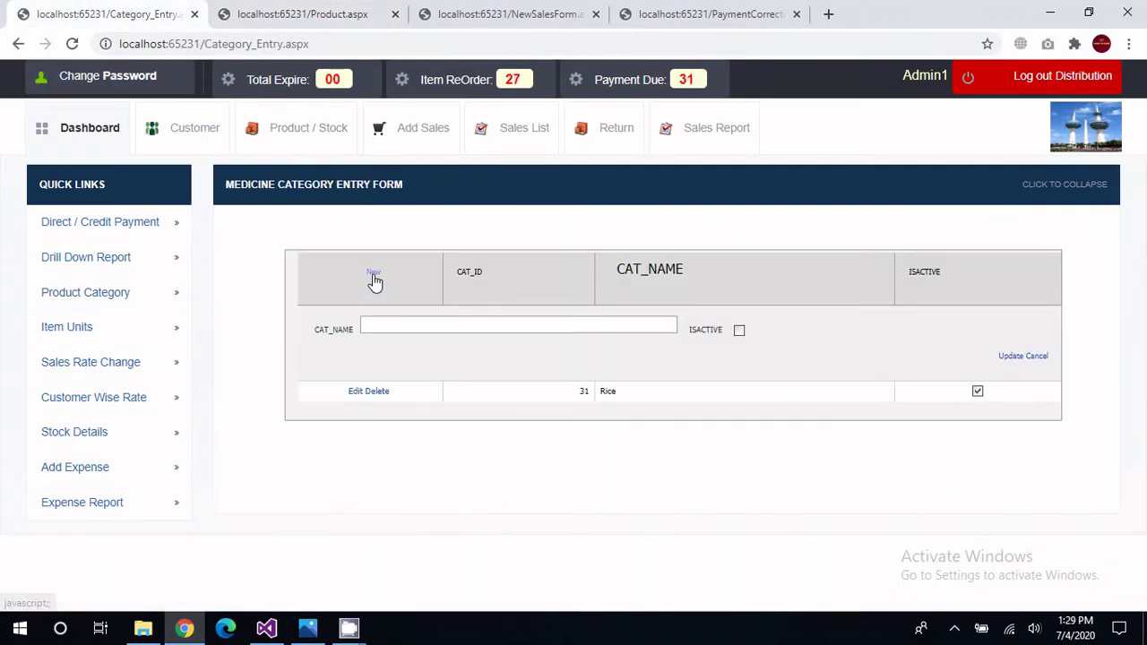
left_click(495, 325)
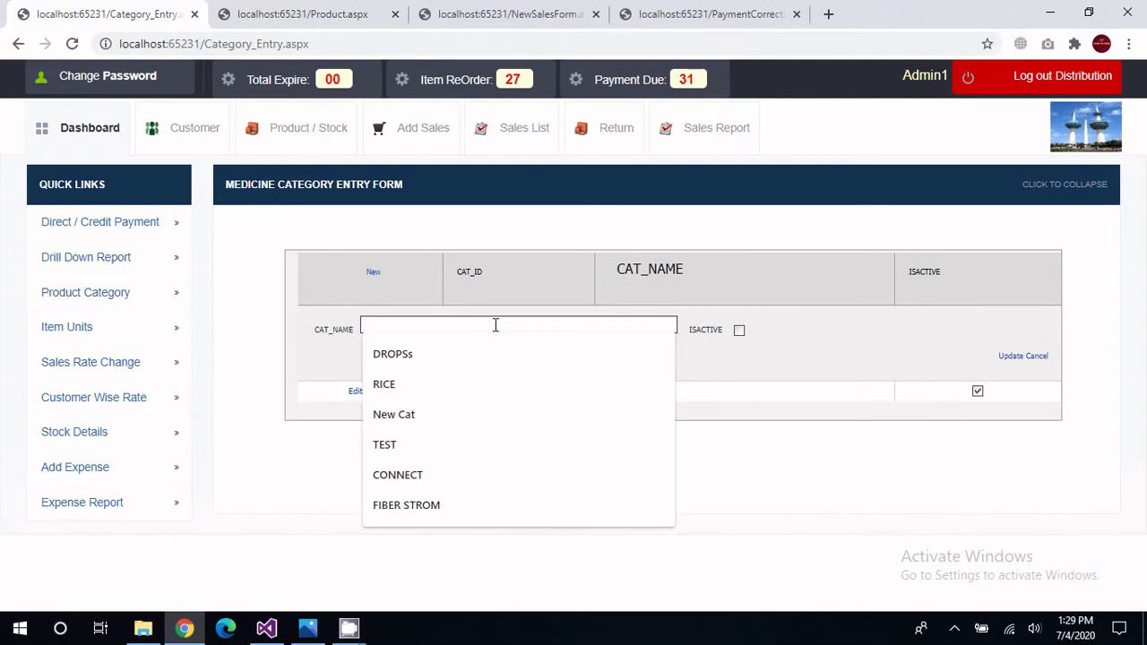
type("2nd Cate")
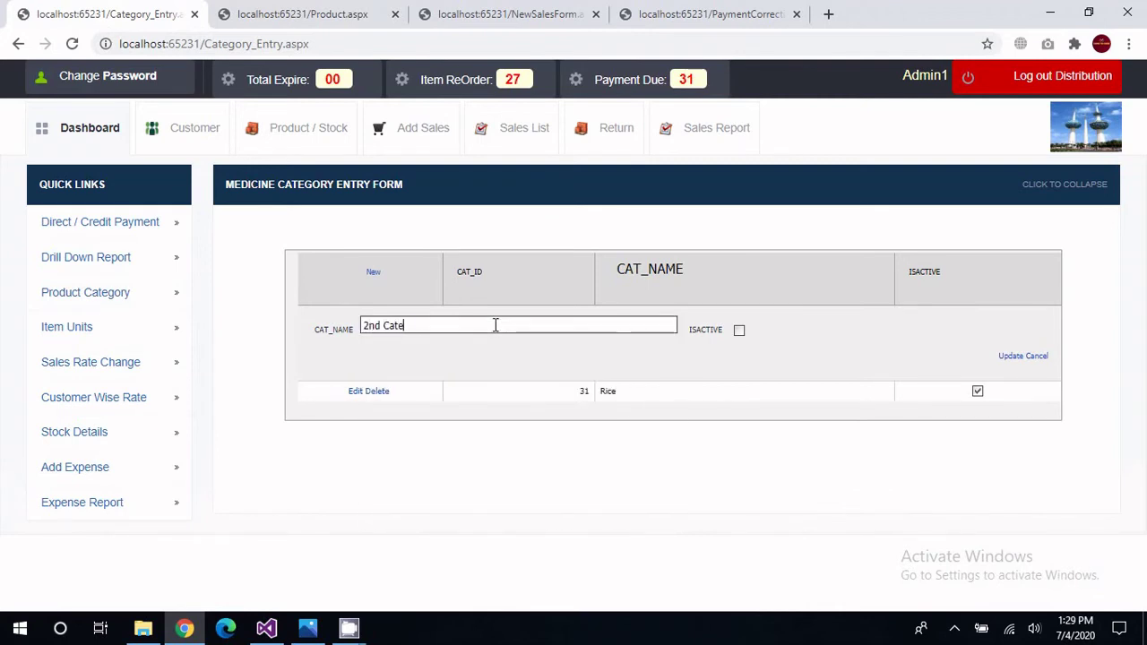
type("gory")
left_click(739, 330)
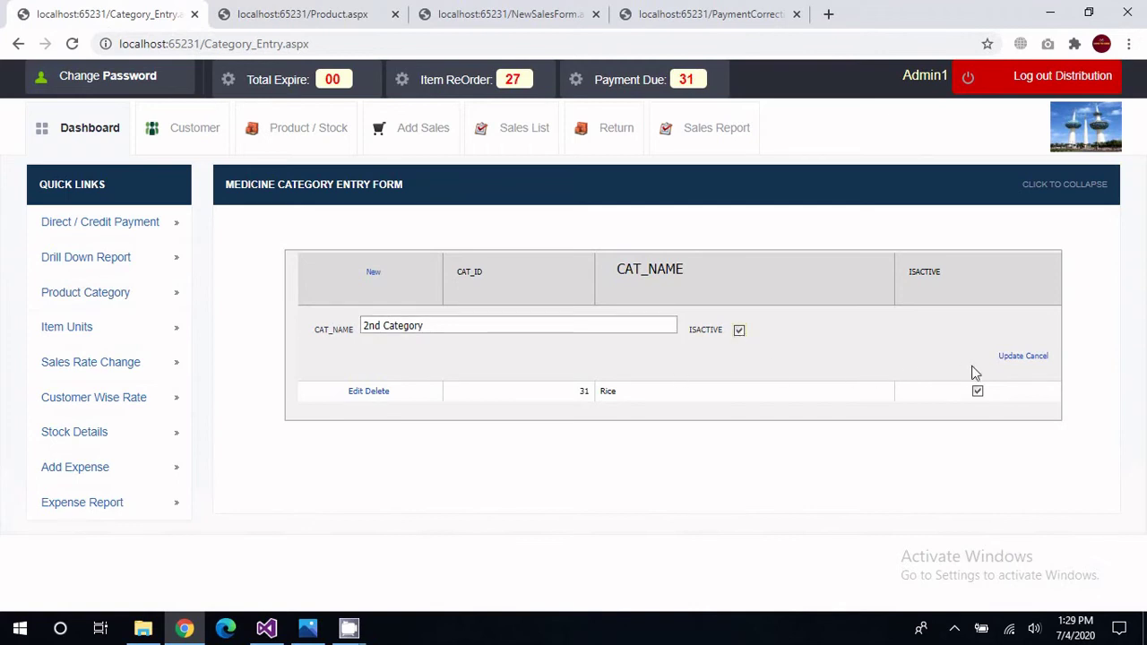
left_click(1011, 358)
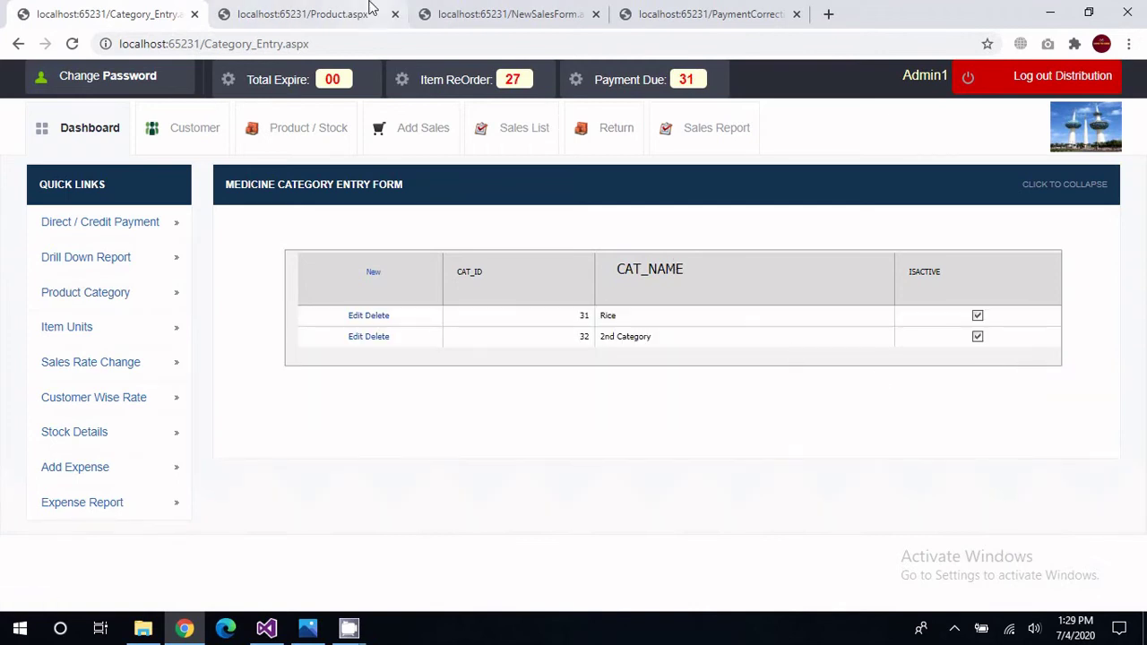
Reload the product form and check its item category list for 2nd Category.
left_click(369, 12)
left_click(359, 42)
key("Return")
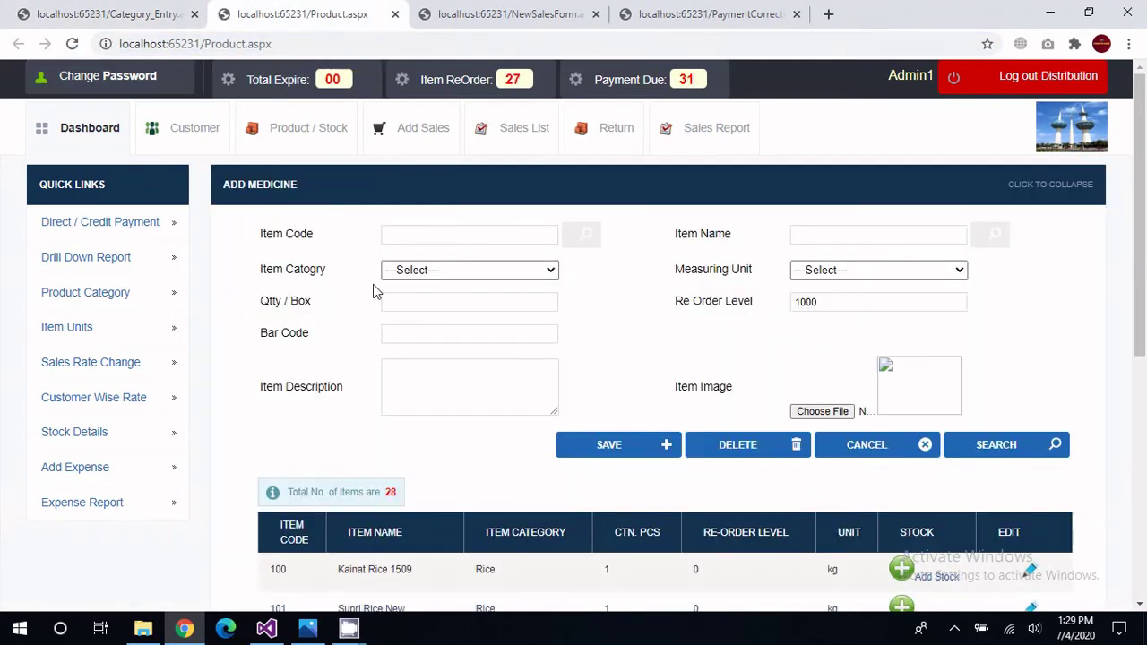
left_click(444, 269)
Set the 2nd Category product category to inactive and save the change.
left_click(103, 13)
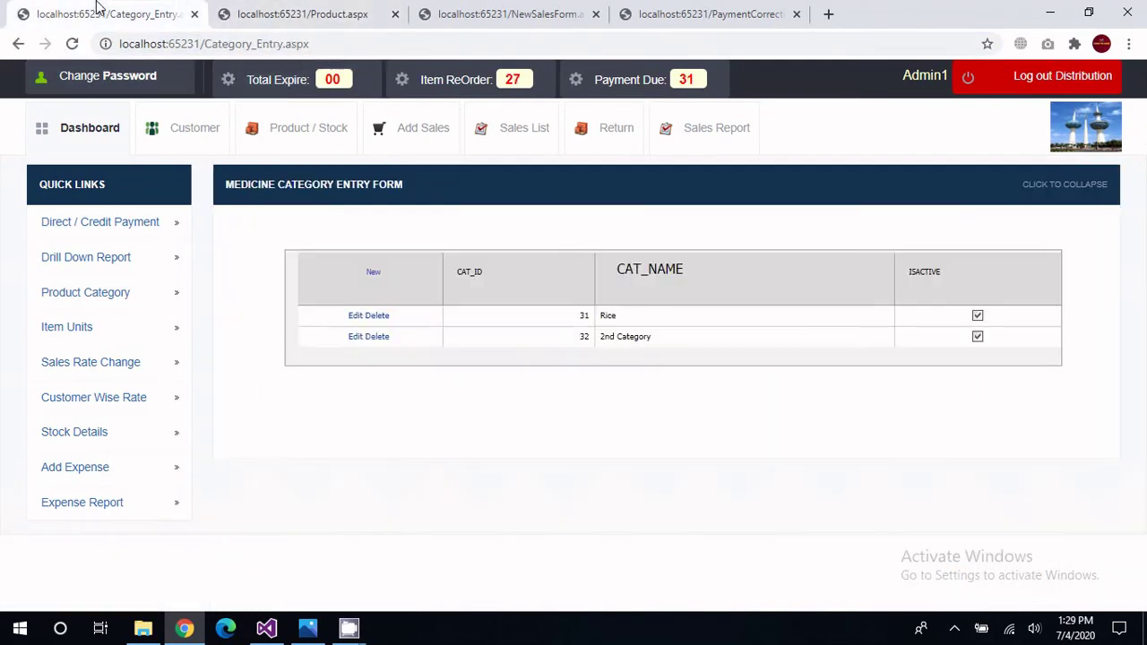
left_click(357, 337)
left_click(739, 372)
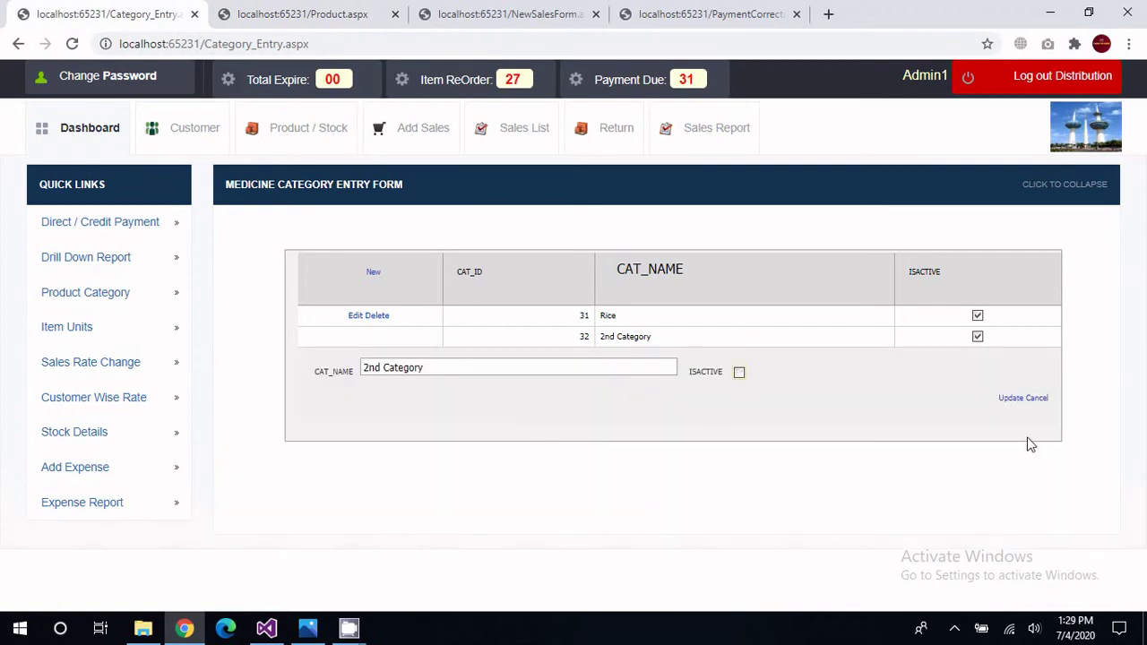
left_click(1011, 399)
Reload the product form and recheck its item category list after deactivating 2nd Category.
left_click(302, 14)
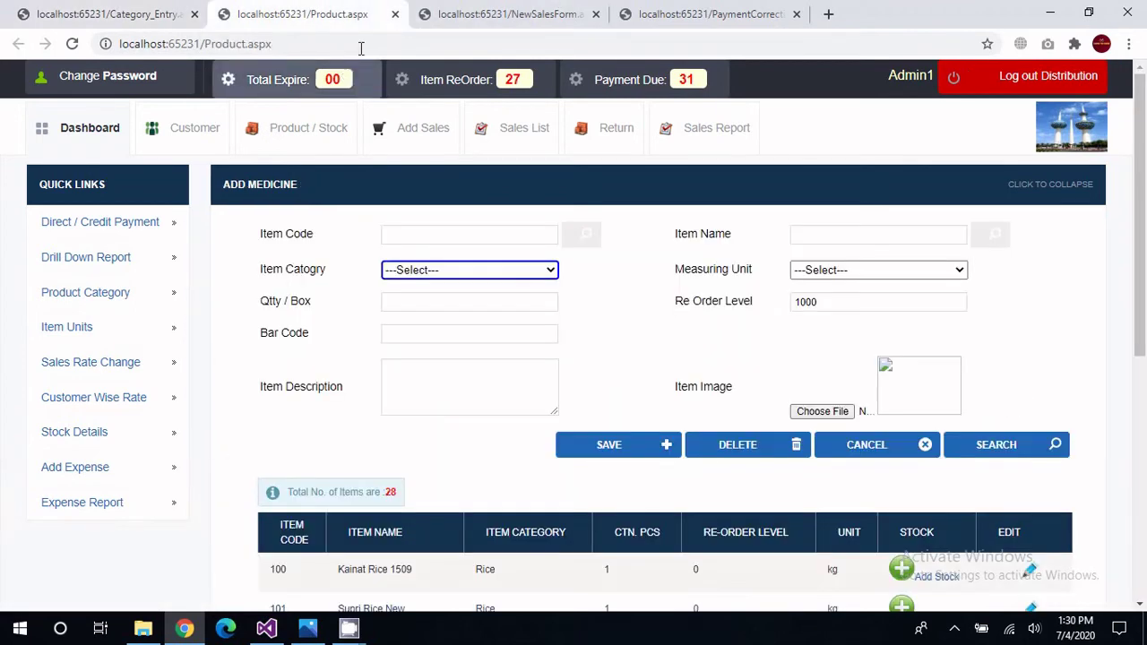
left_click(359, 44)
key("Return")
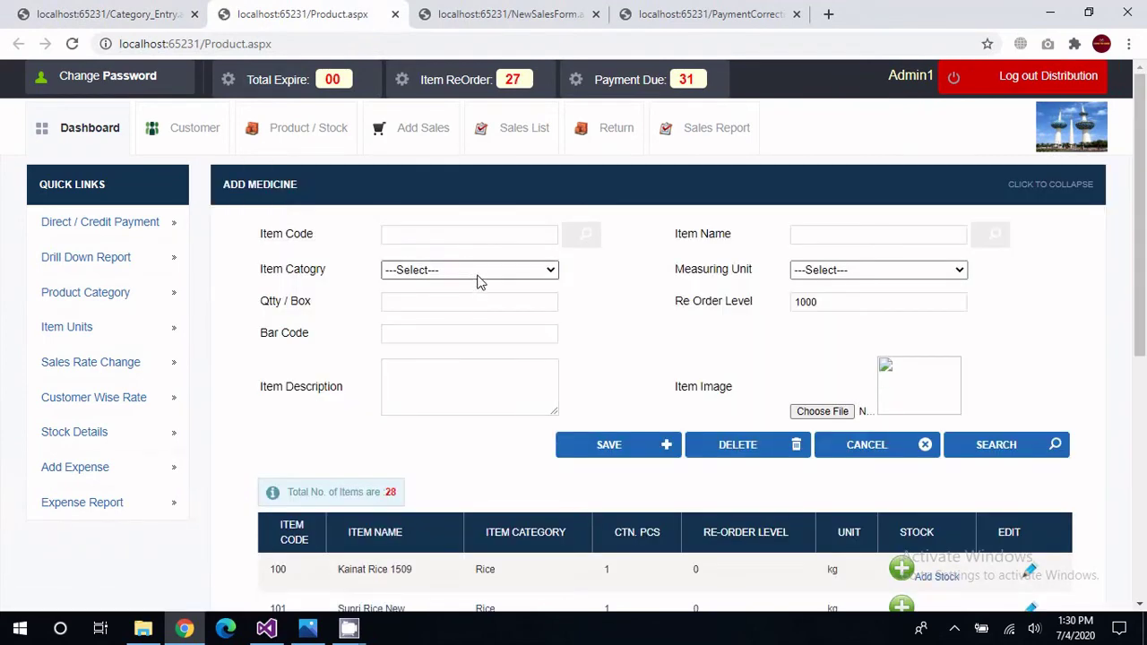
left_click(477, 273)
left_click(582, 313)
View the item units list, then return to the product form and check its Measuring Unit options.
left_click(109, 334)
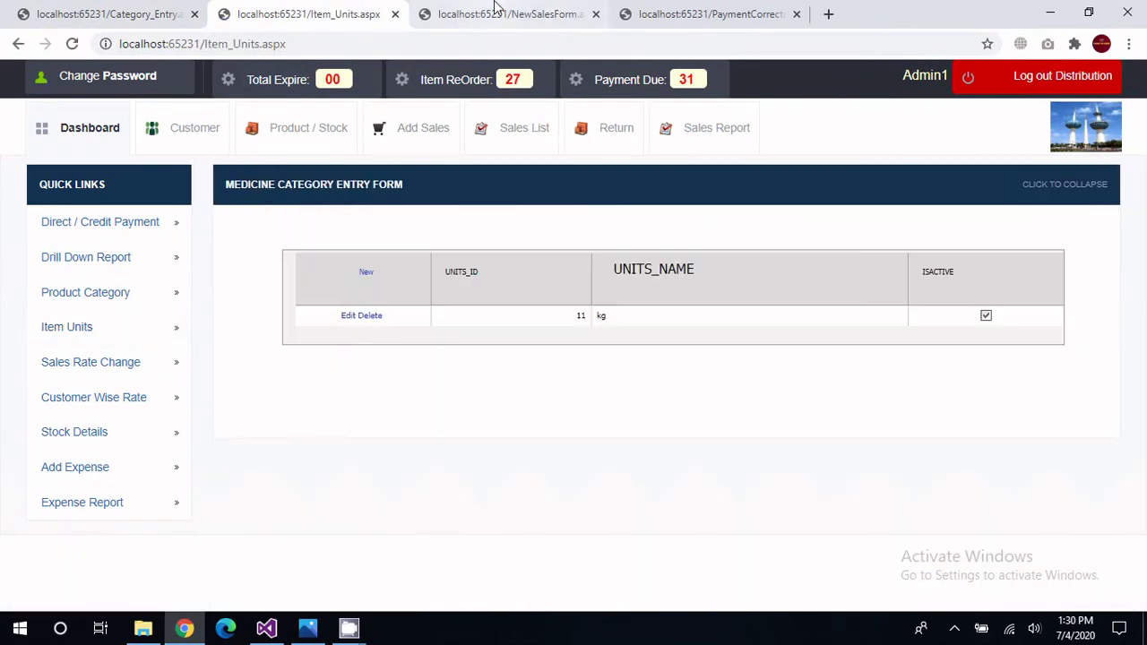
left_click(18, 45)
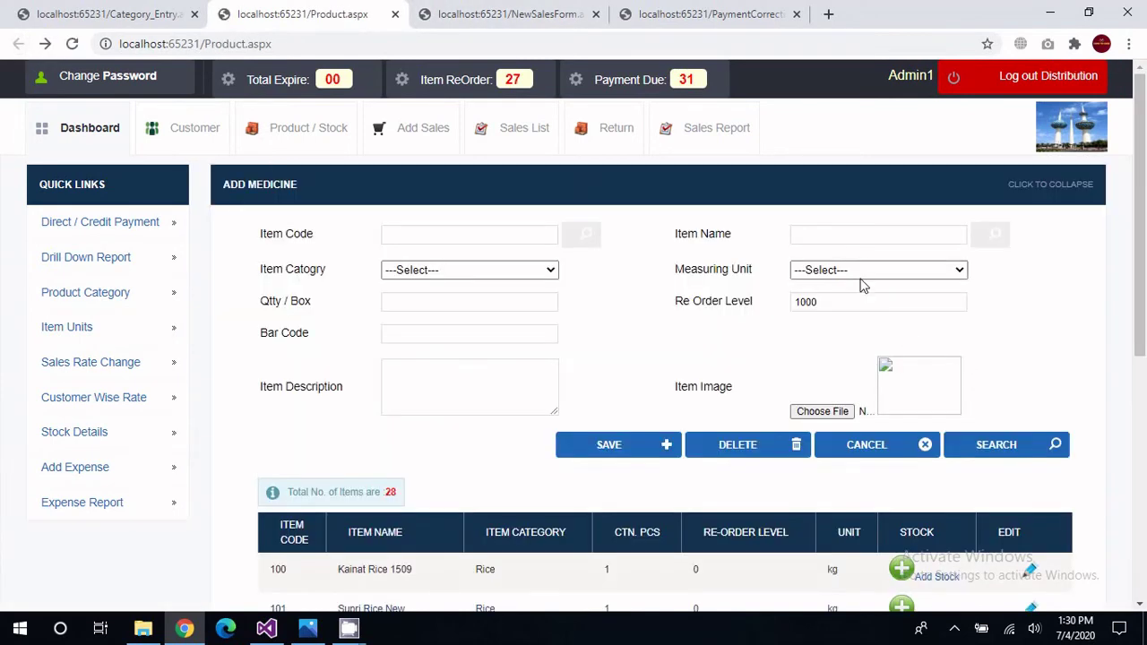
left_click(862, 273)
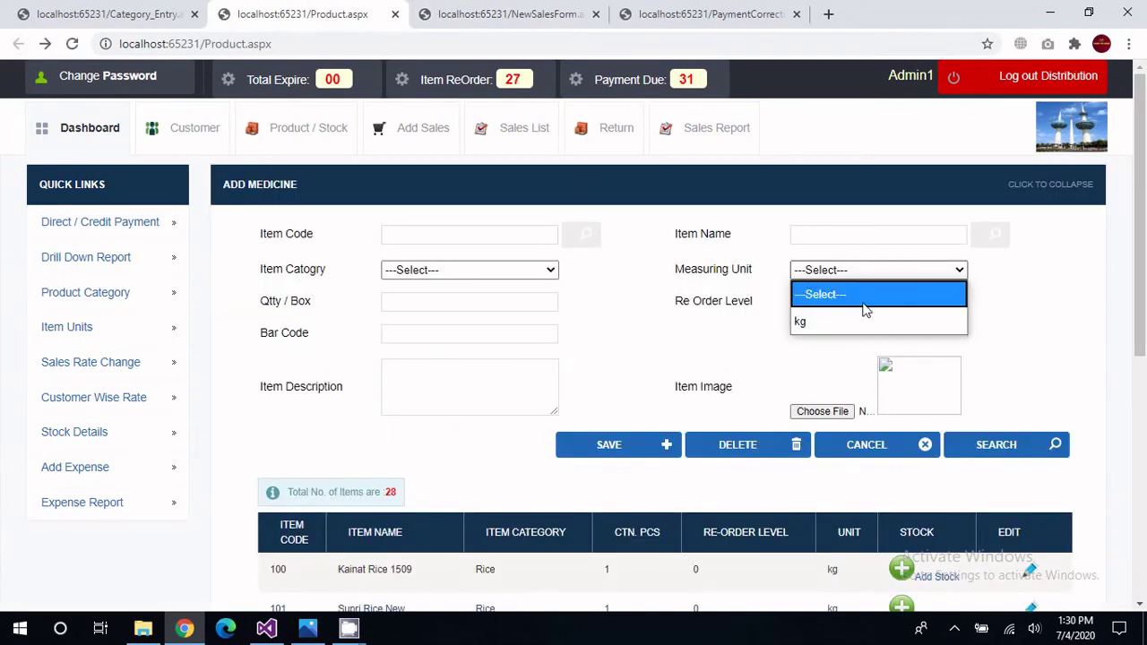
Reopen the item units page and bring up a blank entry form for a new unit.
left_click(68, 328)
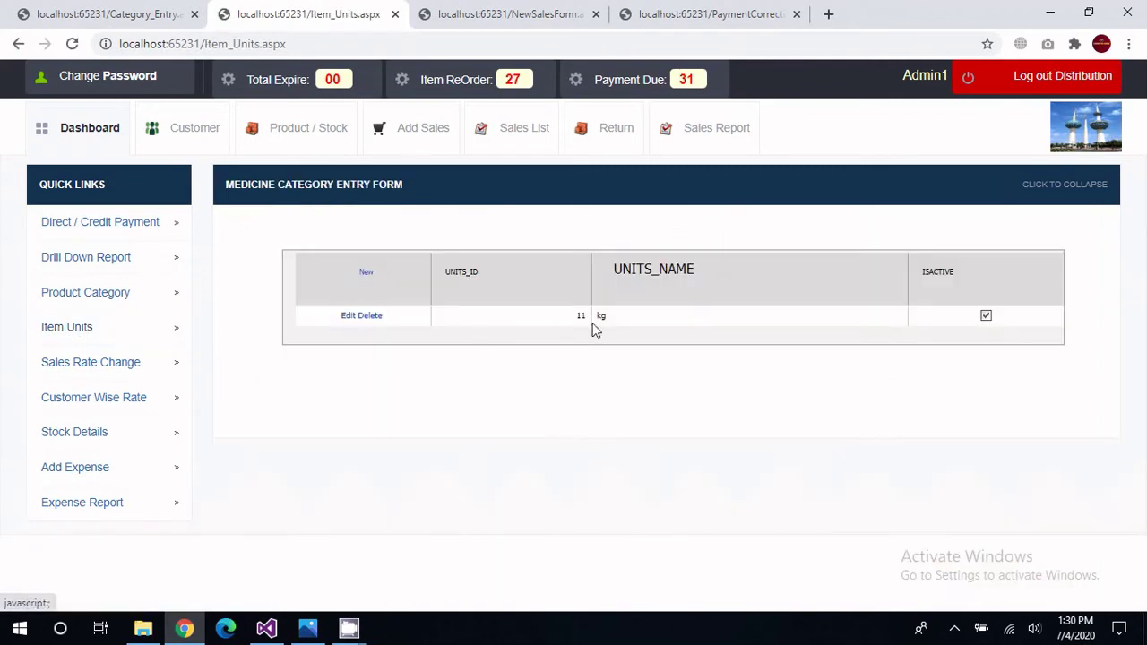
left_click(365, 274)
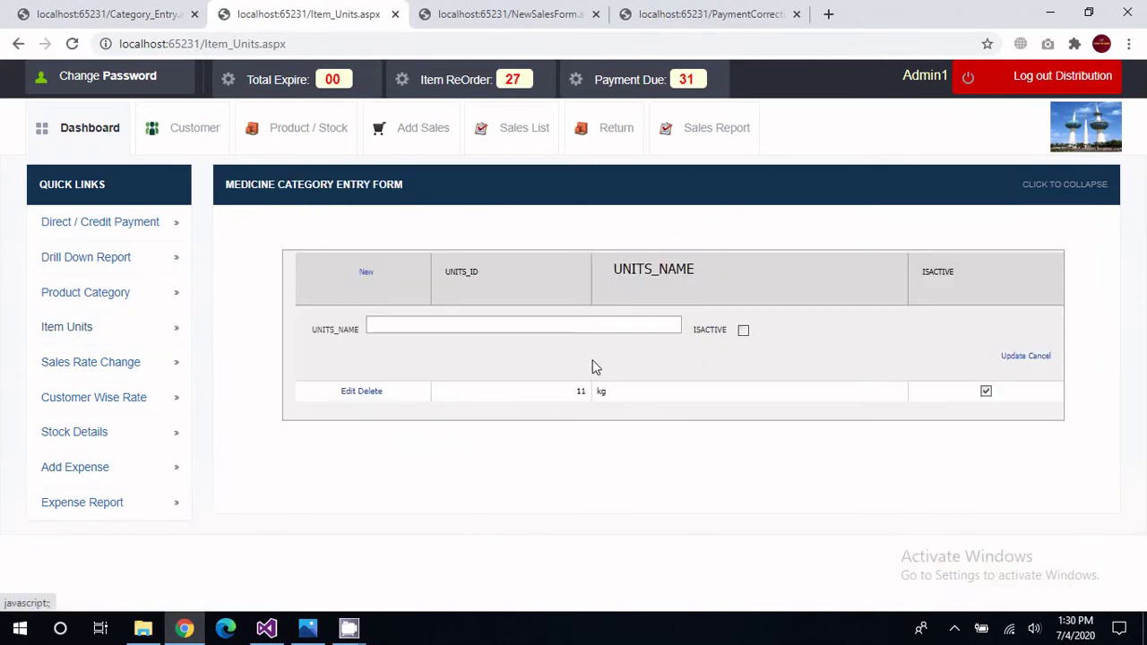
left_click(438, 326)
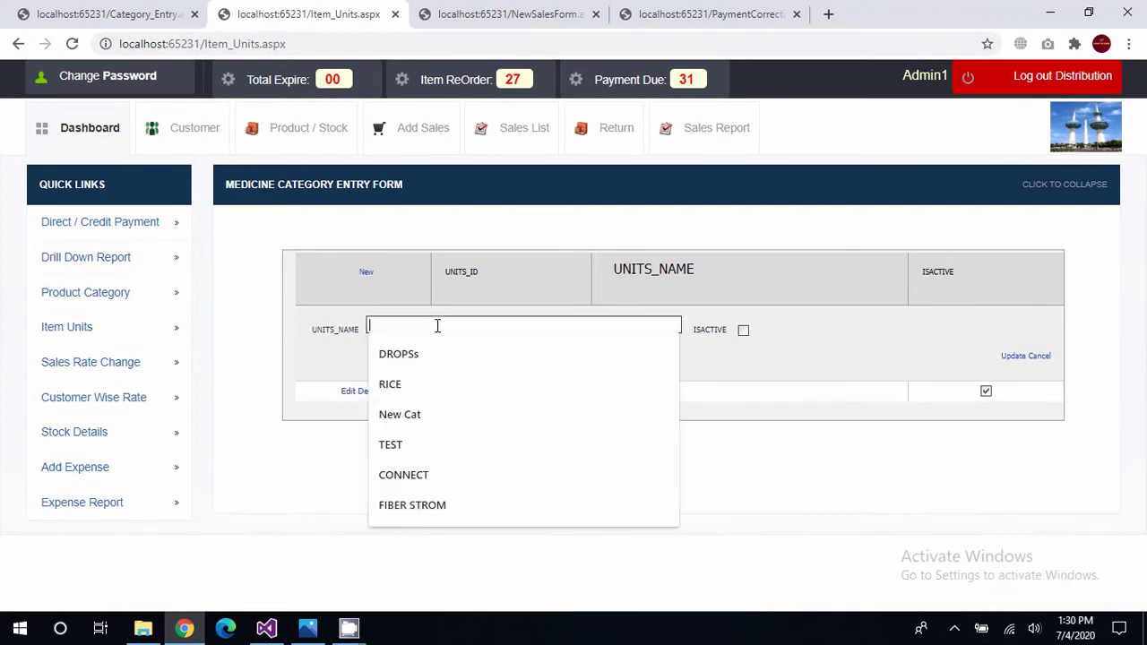
Open the sales rate change list and go to page 5 of the products.
left_click(89, 368)
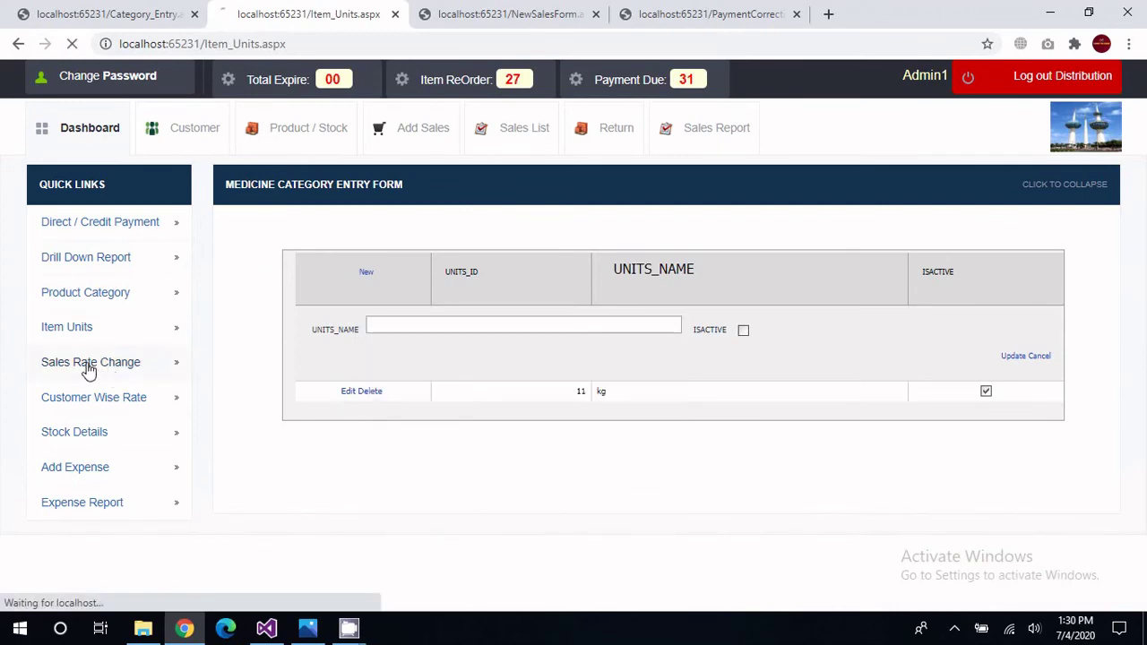
scroll(510, 386, "down", 2)
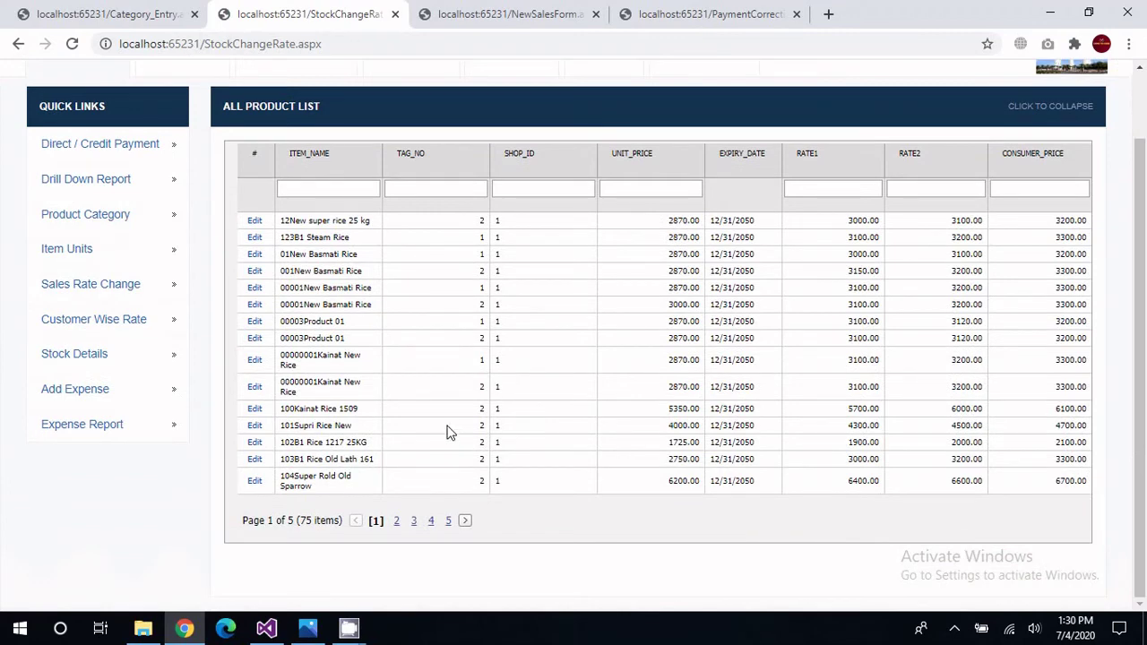
left_click(448, 521)
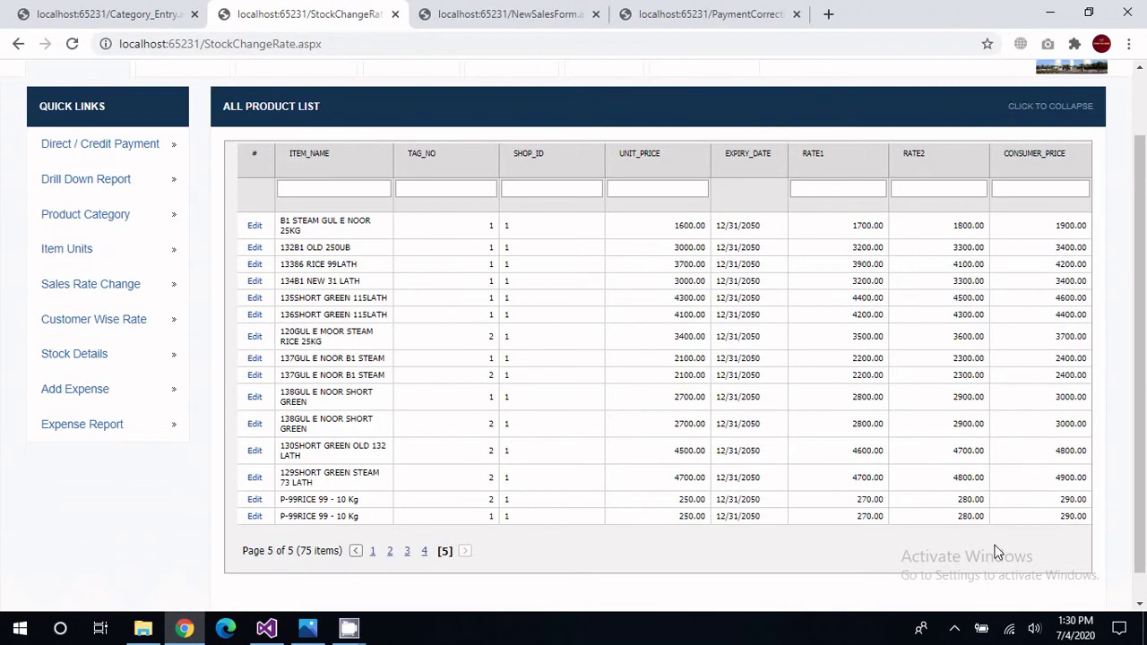
scroll(385, 511, "down", 1)
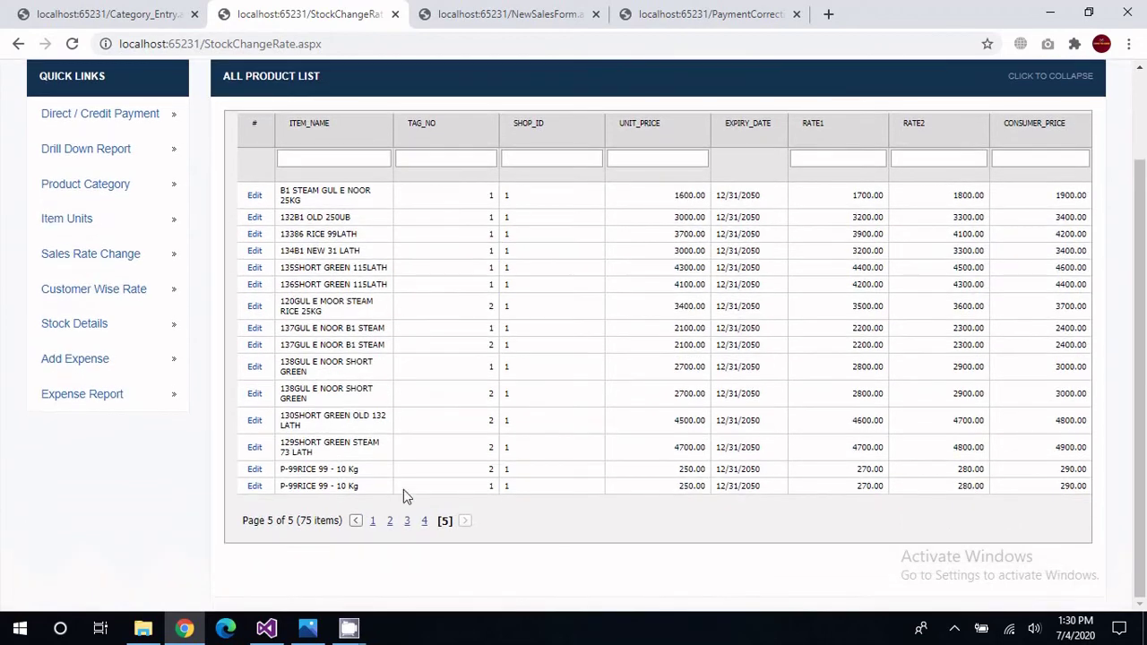
Open the P-99RICE 99 - 10 Kg row with tag number 1 for editing, review its price fields, and cancel the edit.
left_click(255, 487)
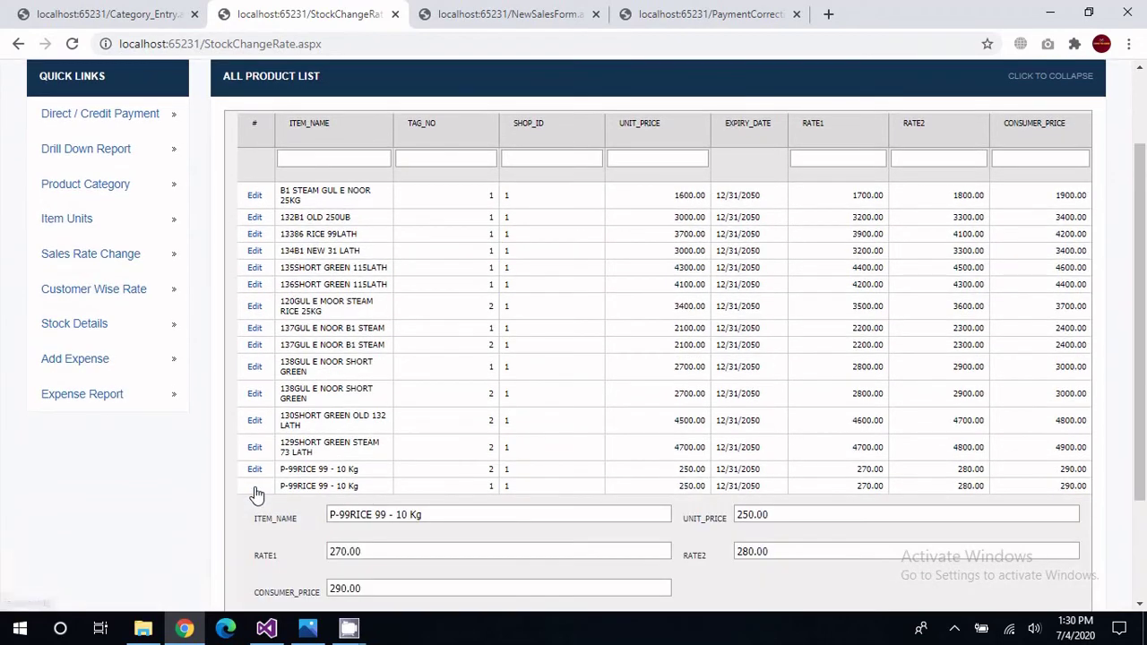
scroll(664, 386, "down", 3)
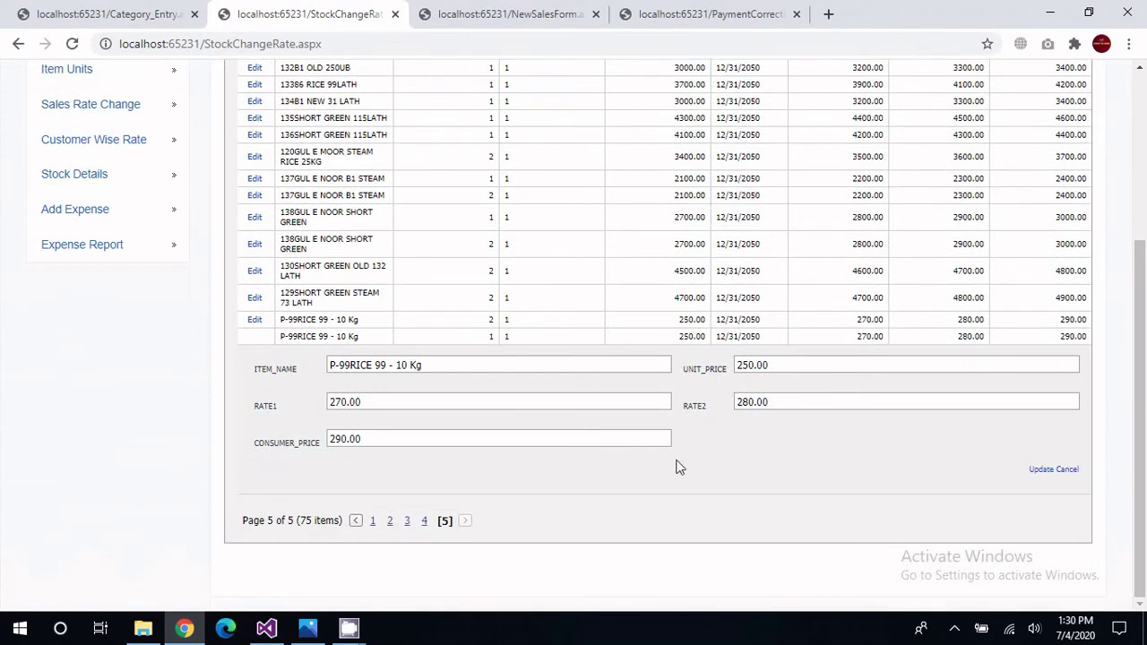
double_click(794, 368)
left_click(409, 406)
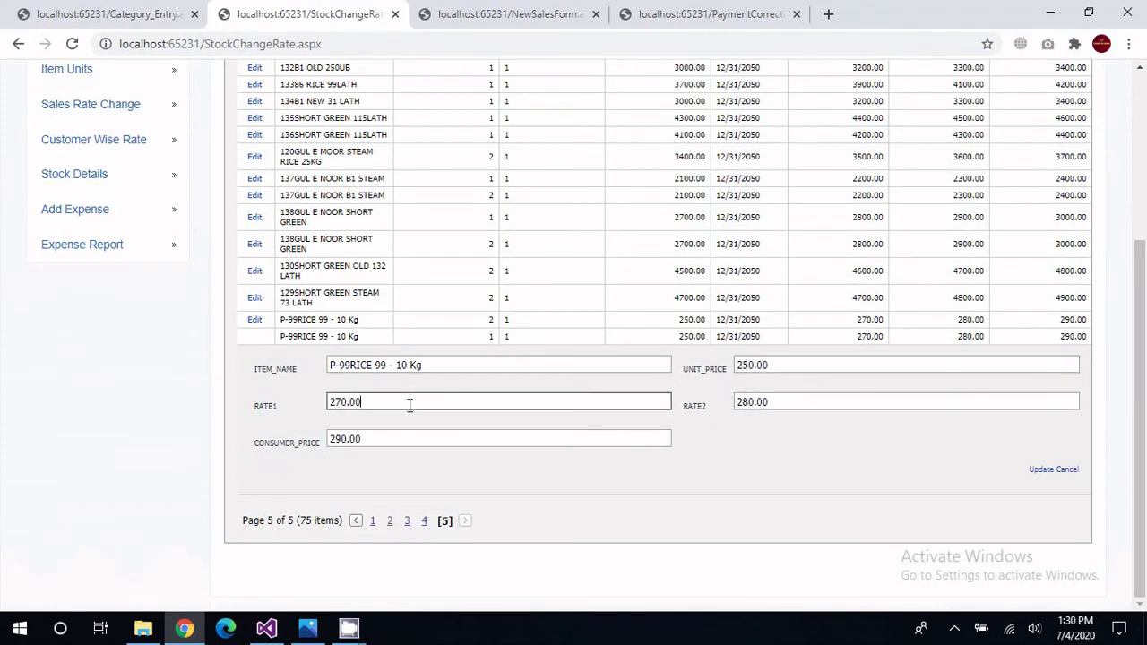
left_click_drag(410, 405, 305, 412)
left_click_drag(779, 402, 705, 405)
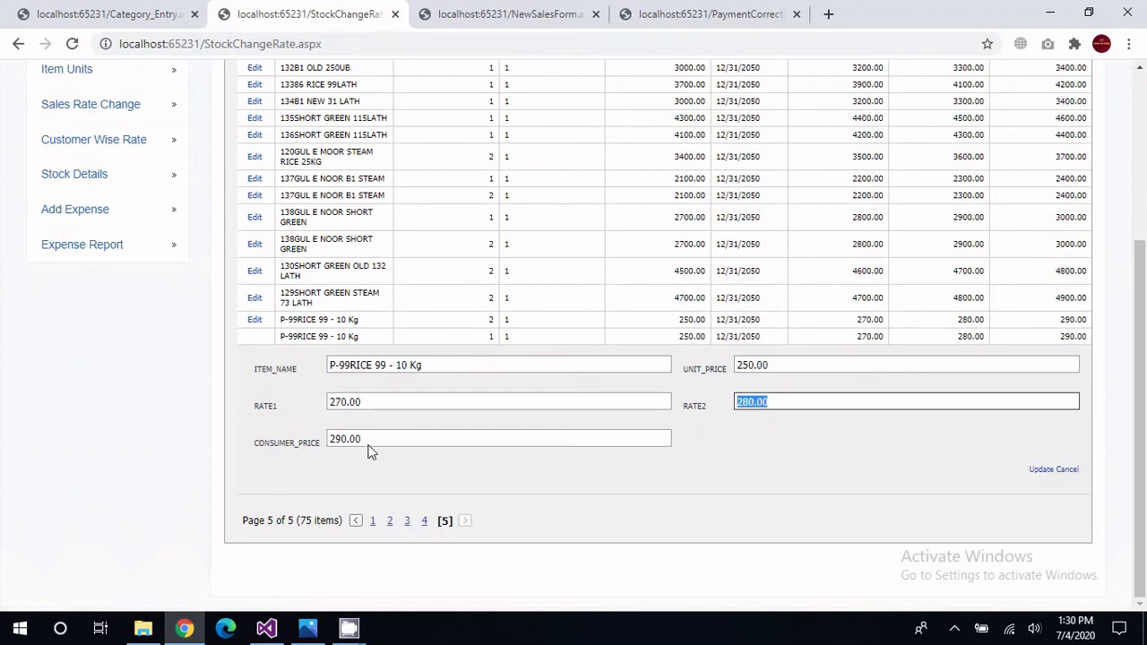
left_click_drag(378, 440, 323, 448)
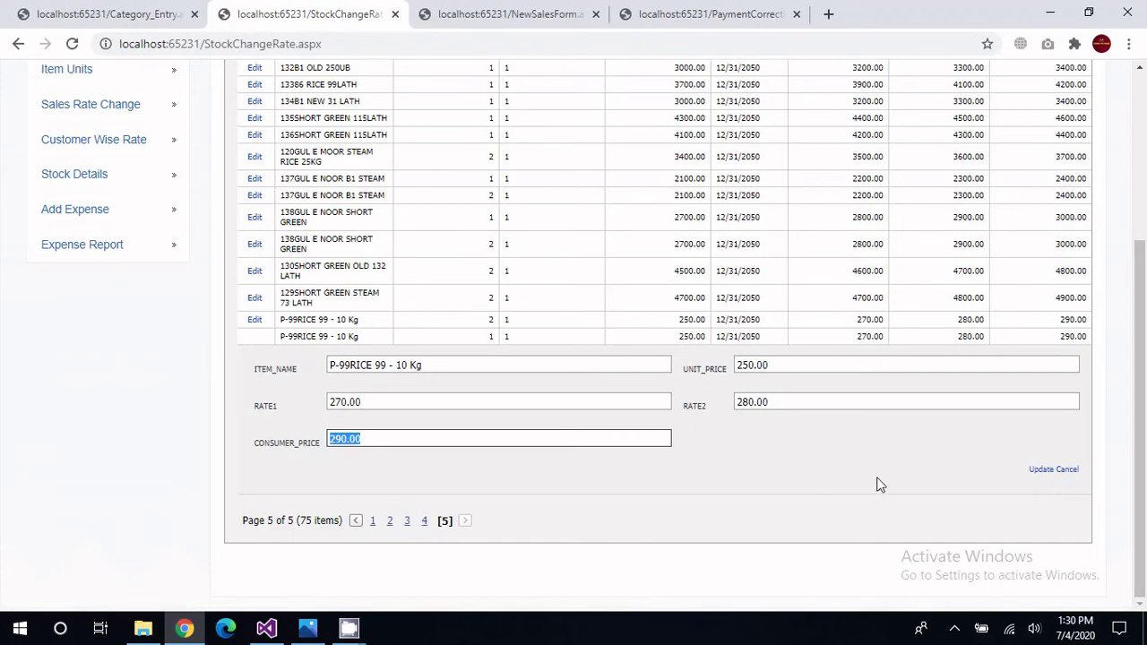
scroll(724, 448, "up", 3)
scroll(740, 454, "down", 3)
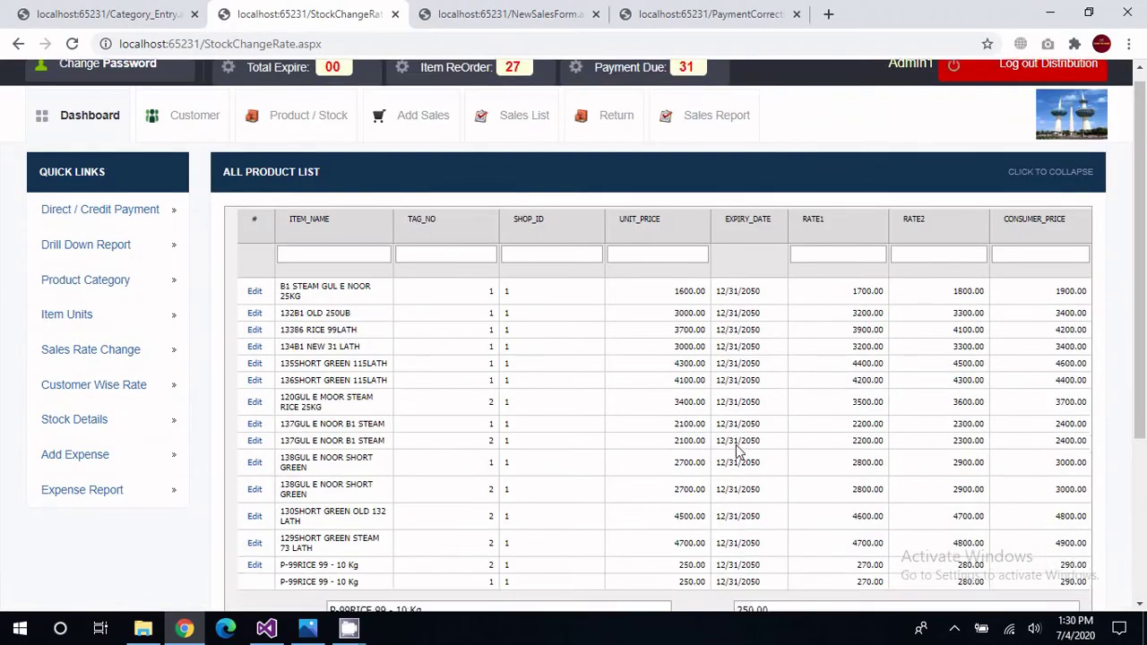
scroll(753, 452, "up", 3)
scroll(776, 453, "down", 3)
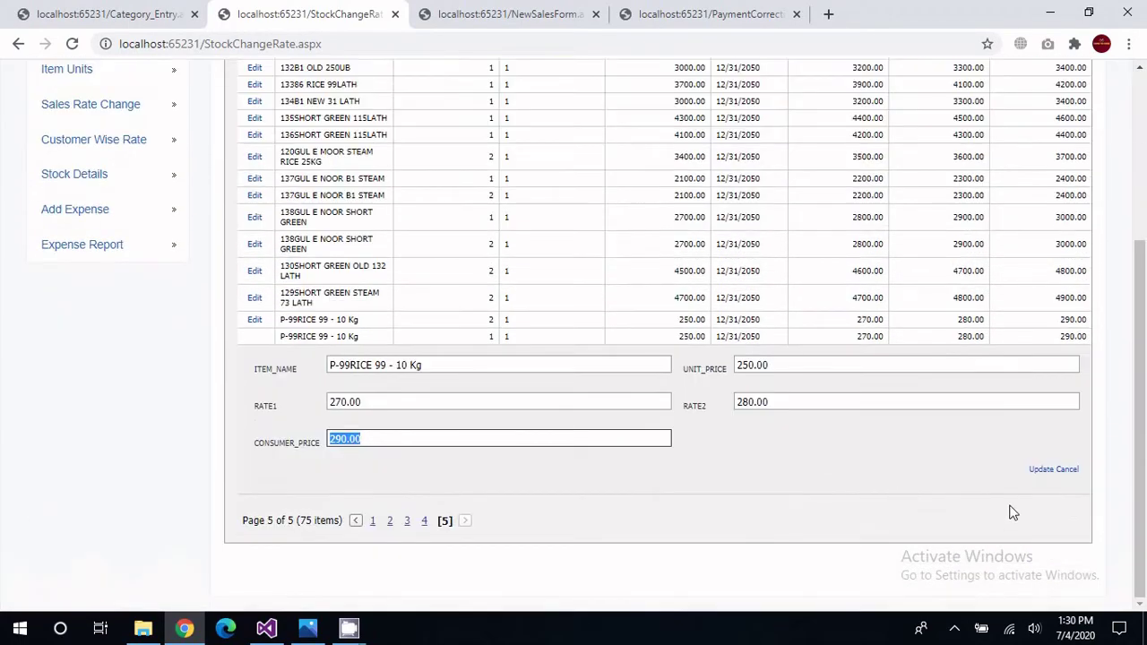
left_click(1066, 472)
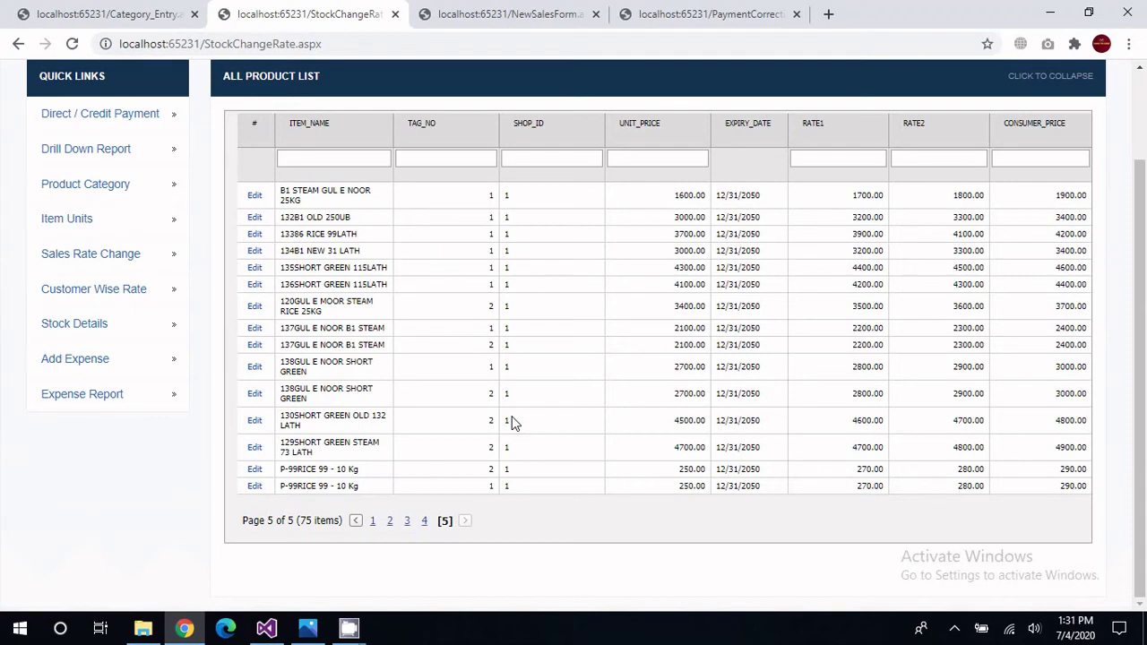
Start a new customer wise rate for the last TEST CLIENT entry with product P-99-RICE 99 - 10 Kg.
left_click(114, 290)
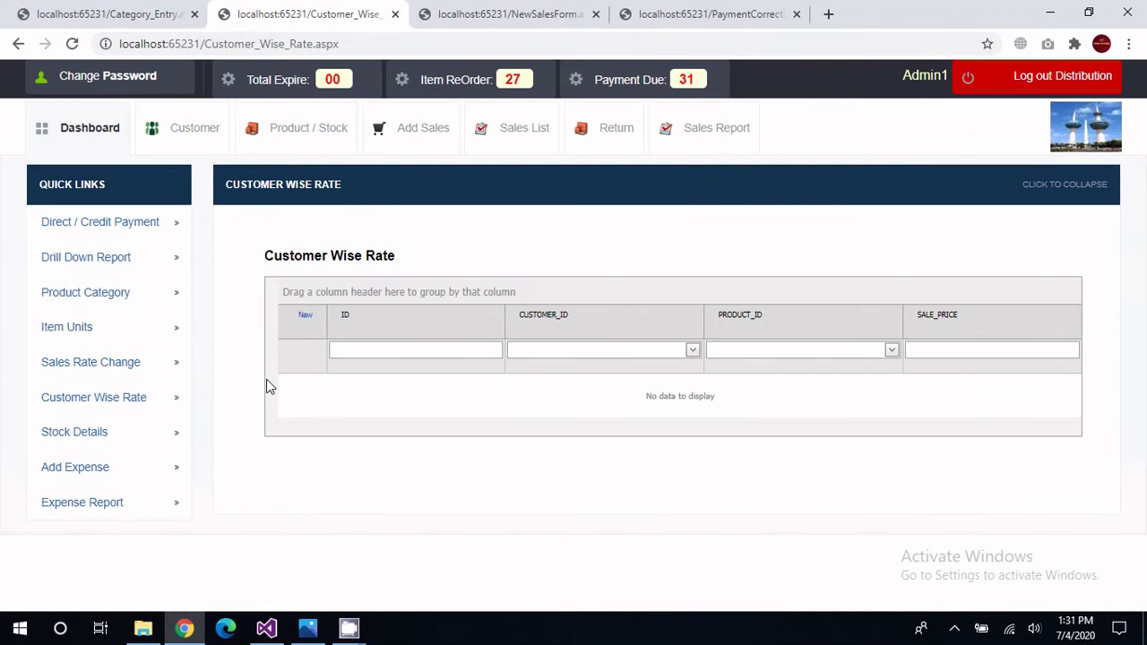
left_click(305, 318)
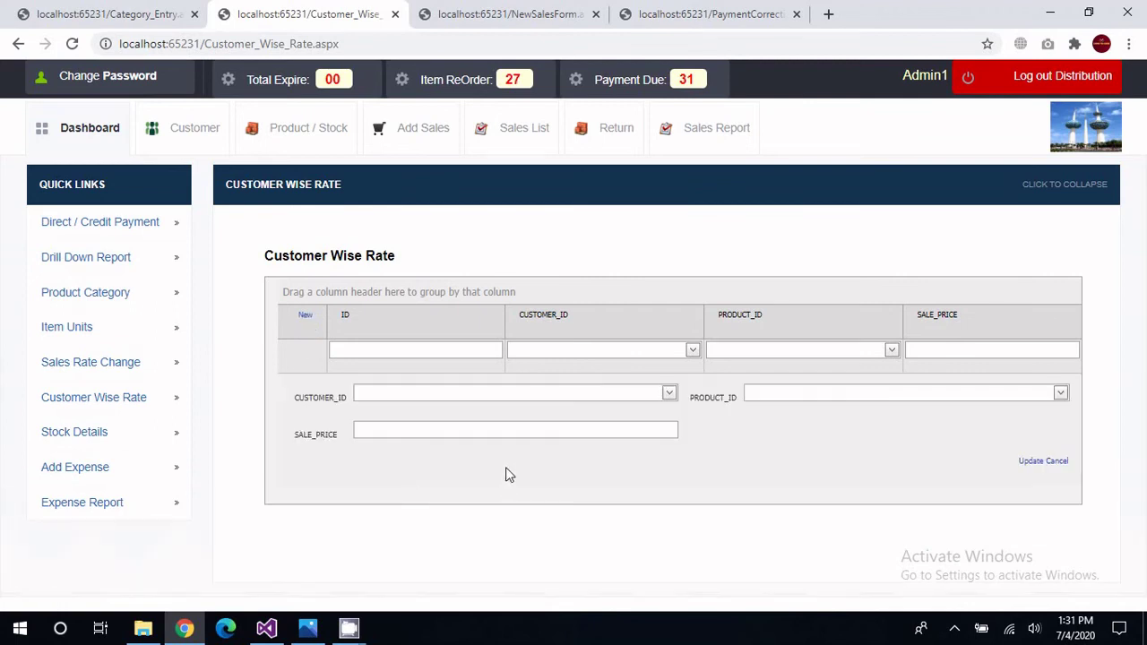
left_click(668, 393)
left_click_drag(670, 419, 668, 515)
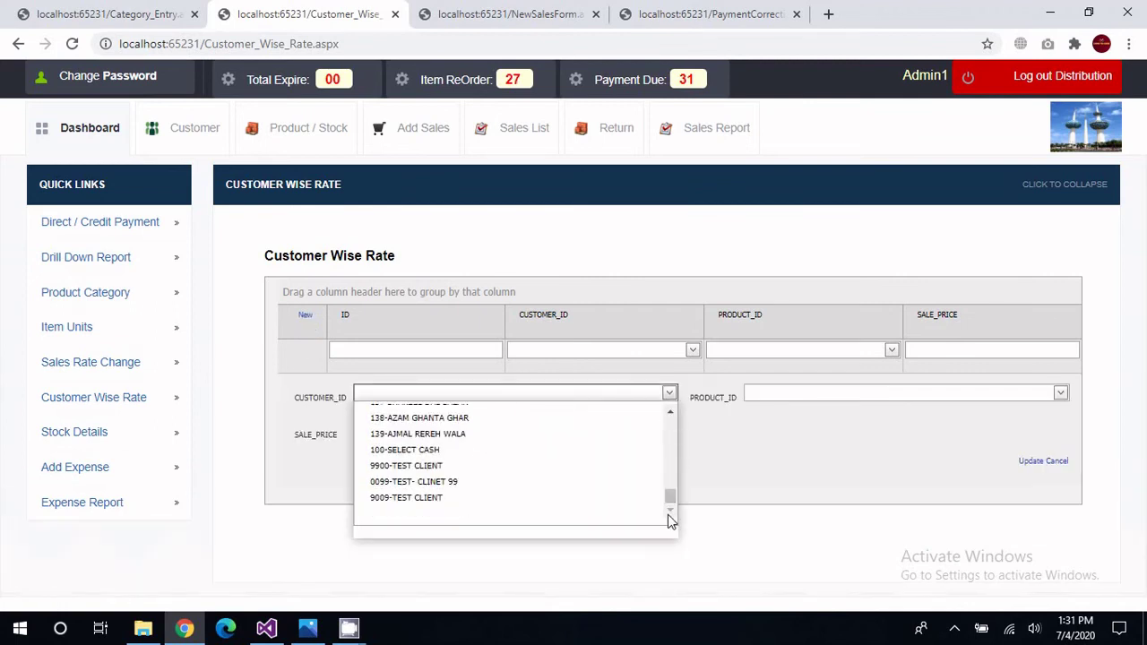
left_click(433, 499)
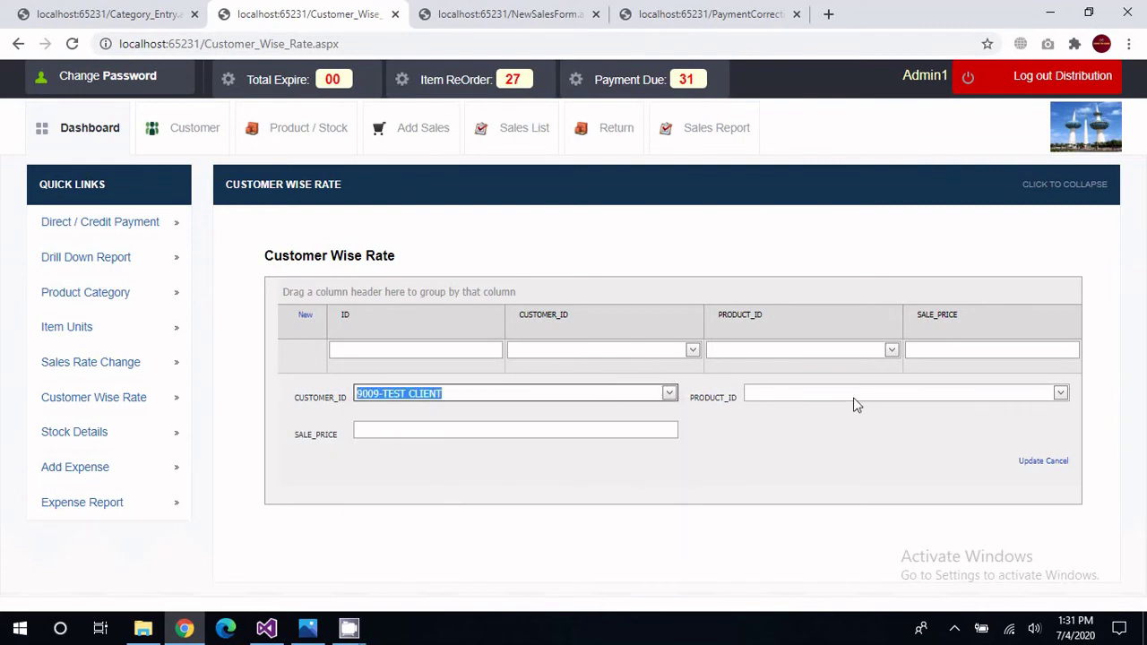
left_click(1060, 394)
scroll(901, 475, "down", 10)
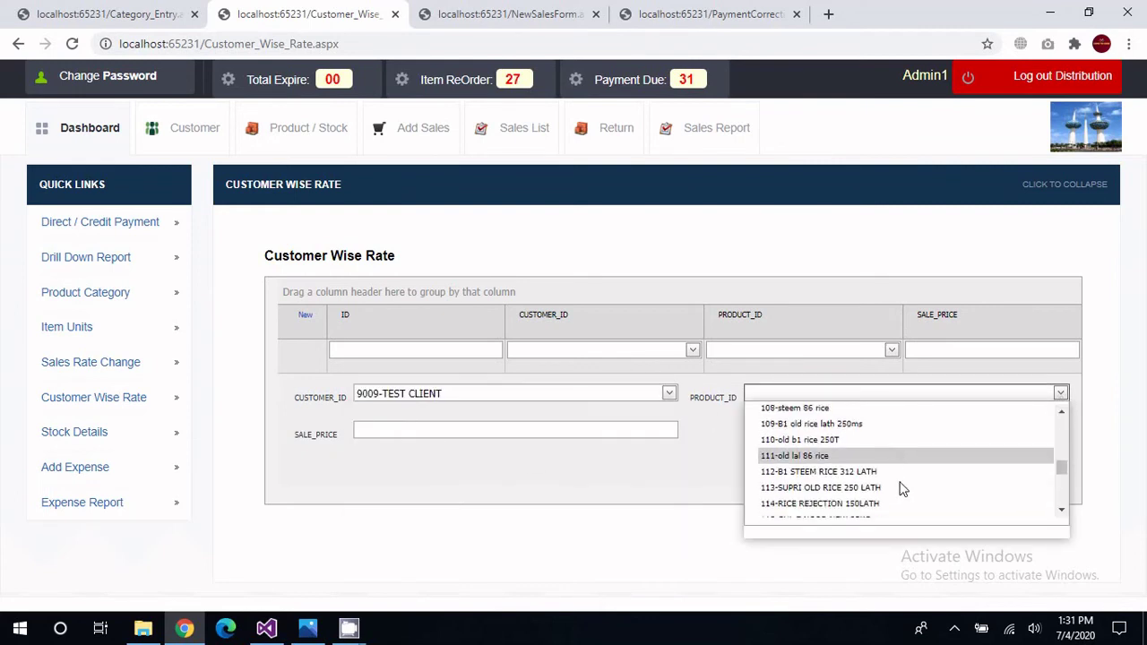
scroll(896, 486, "down", 2)
left_click(878, 498)
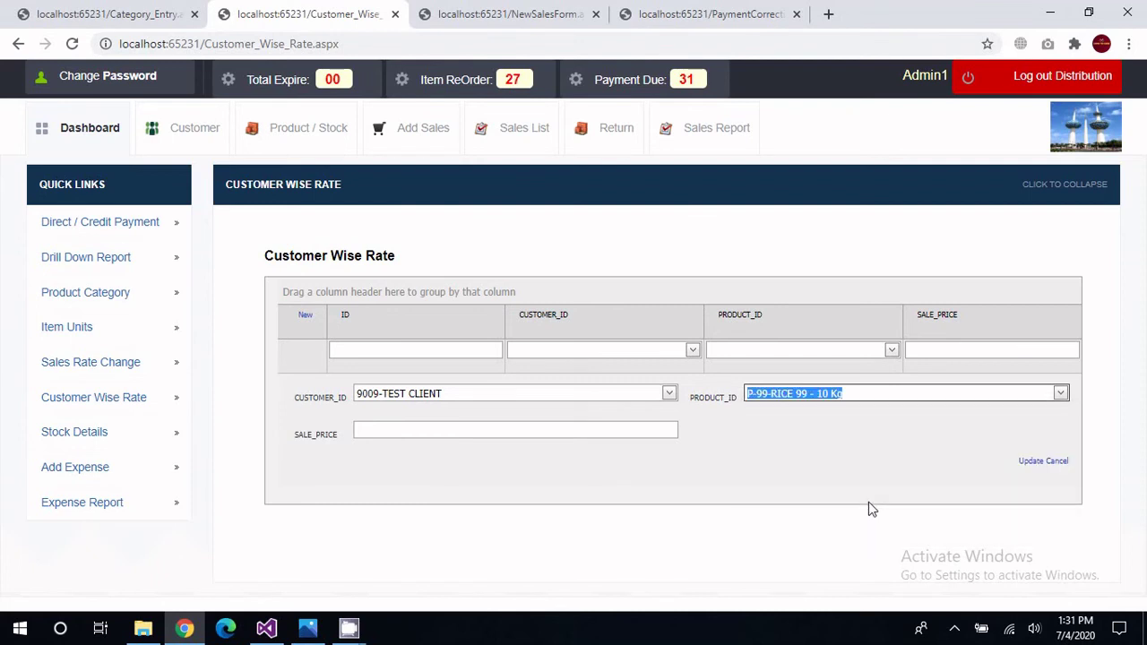
Set the sale price of the new customer wise rate to 400 and save the record.
left_click(443, 433)
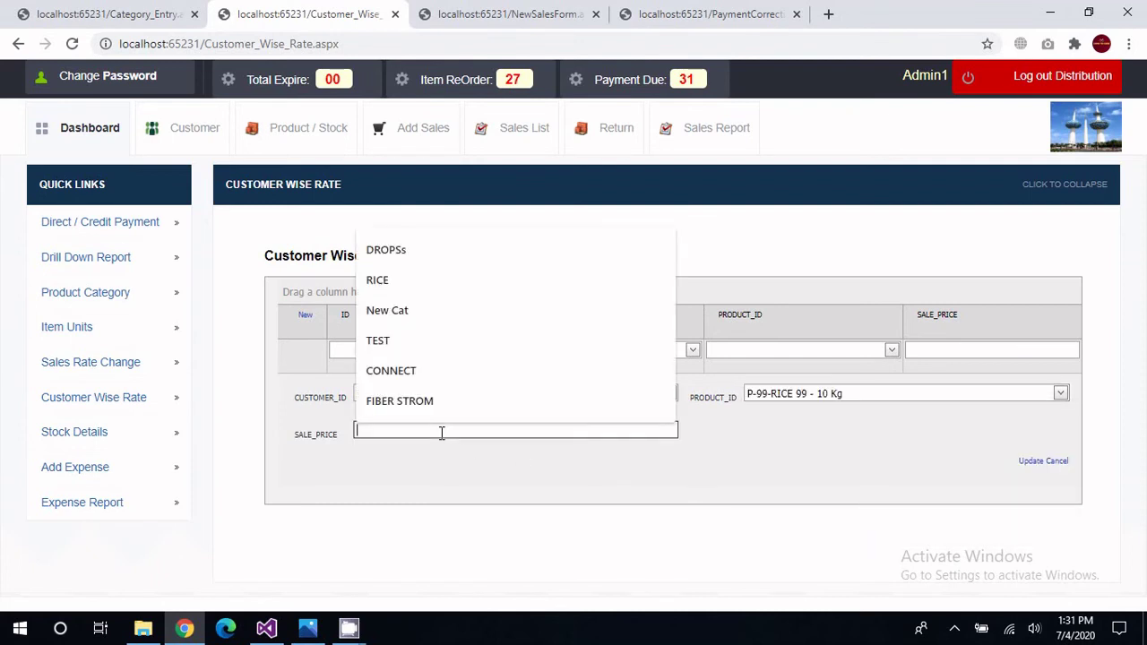
type("400")
key("Tab")
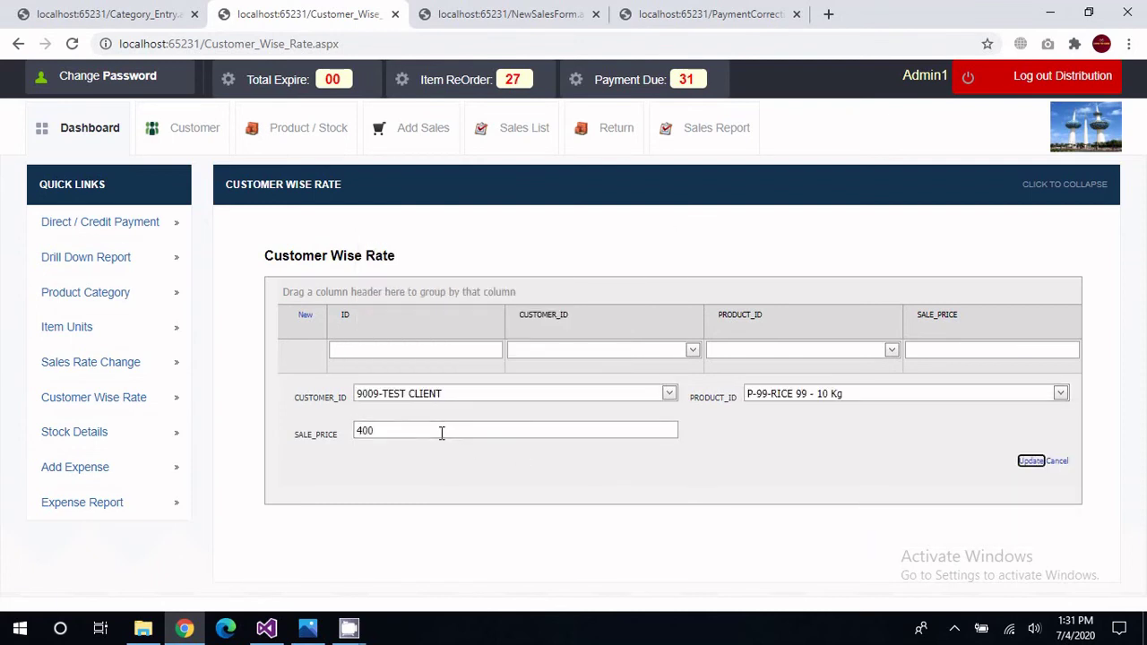
left_click(1026, 464)
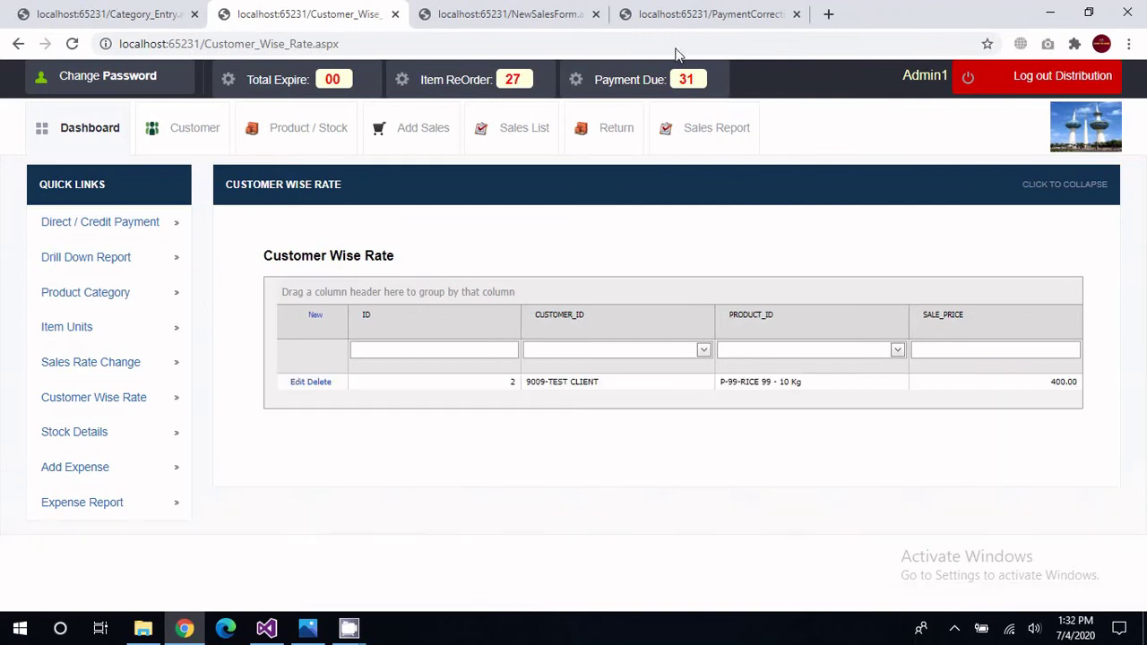
Close the old sales form and payment correction pages and open a fresh Add Sales form in a new tab.
left_click(596, 14)
left_click(599, 14)
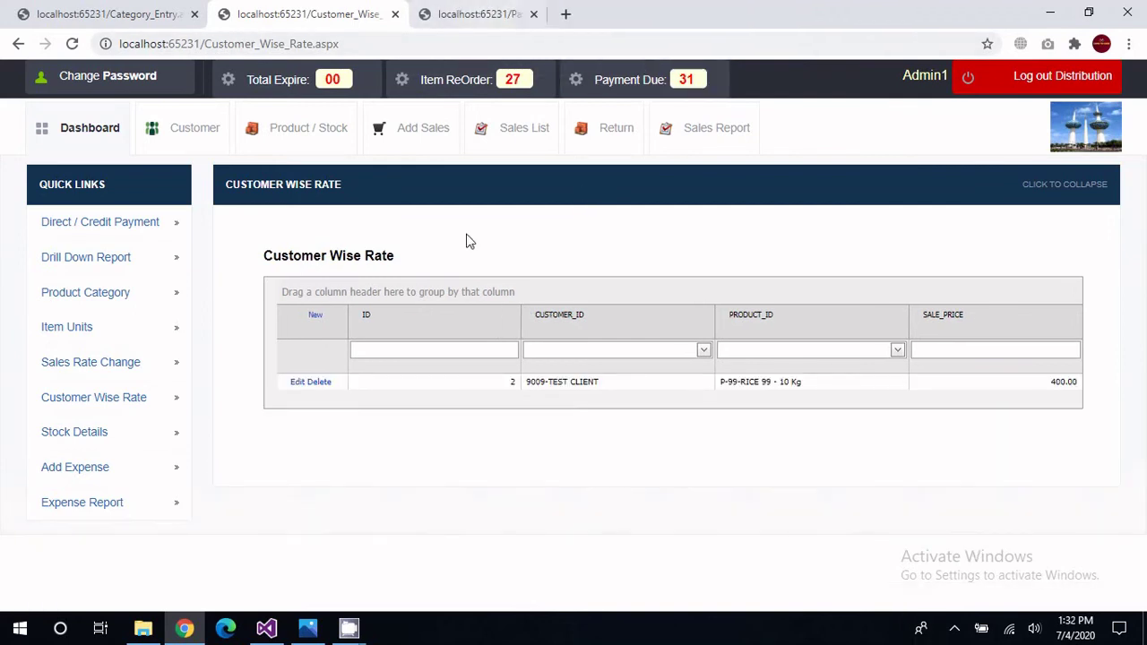
right_click(412, 148)
left_click(444, 159)
left_click(475, 15)
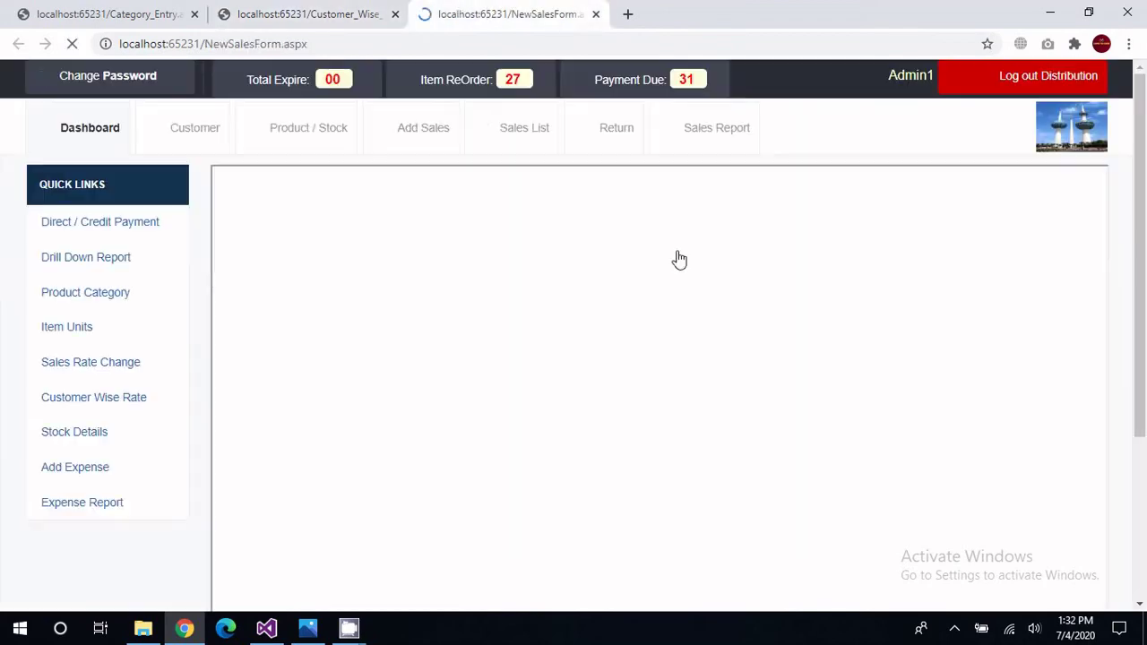
Select the last TEST CLIENT entry as the sales customer and check the customer type, leaving it at WS.
left_click(565, 269)
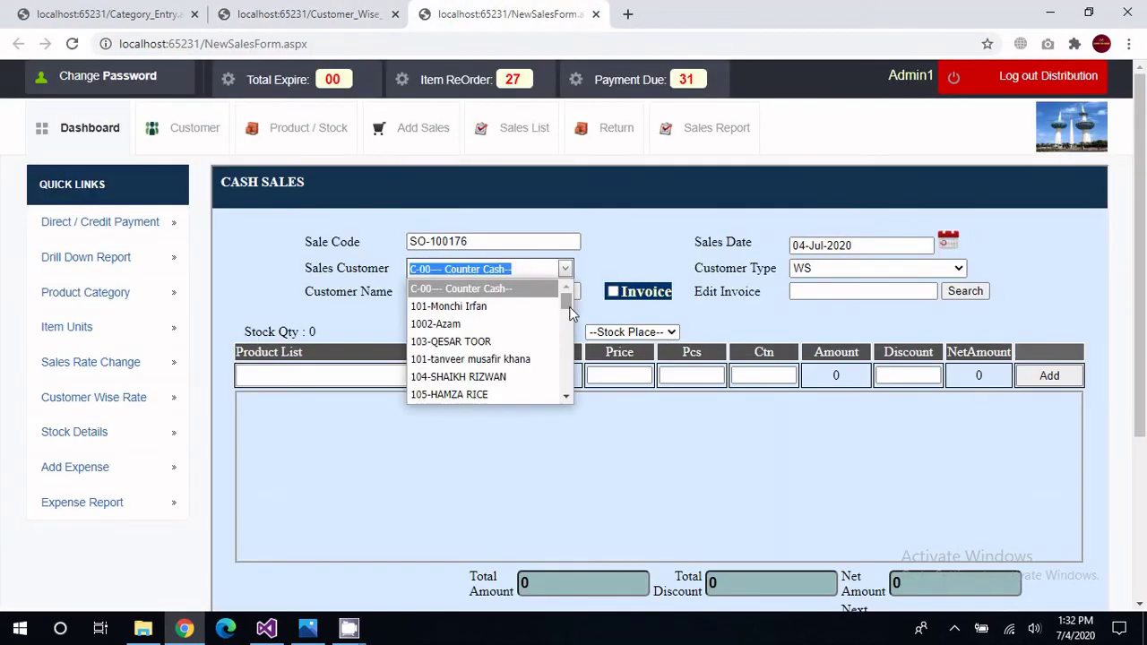
left_click_drag(566, 305, 561, 401)
left_click(509, 397)
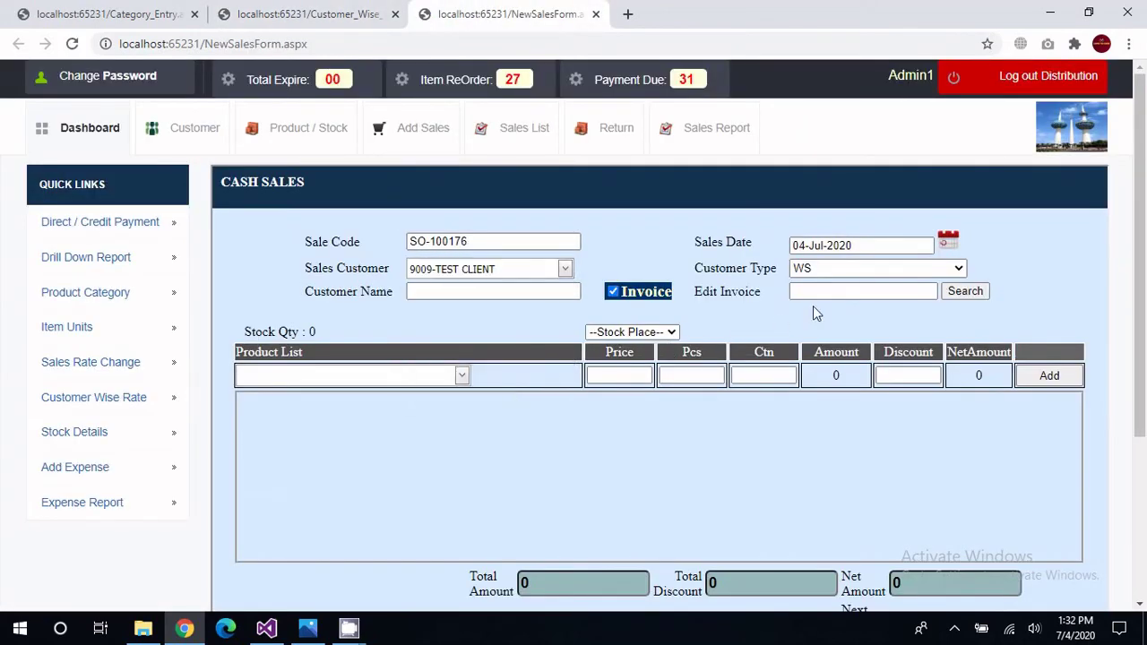
left_click(864, 268)
left_click(864, 268)
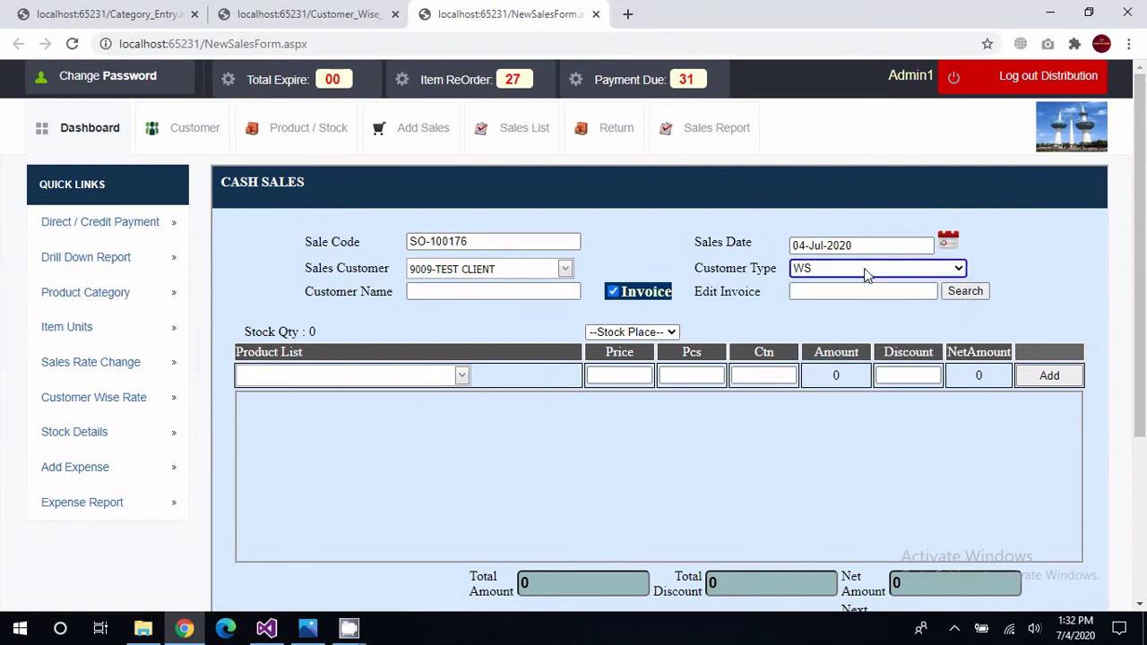
Choose P-99-RICE 99 - 10 Kg as the sale product and check the price filled in for this customer.
left_click(462, 376)
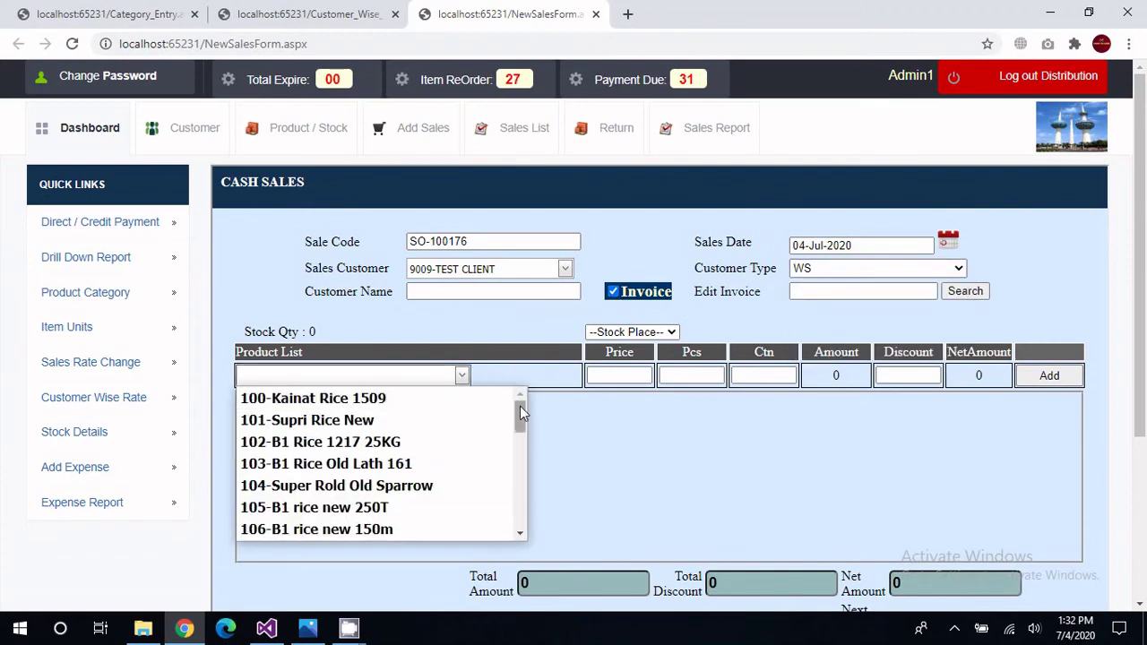
left_click_drag(520, 410, 520, 506)
left_click(343, 530)
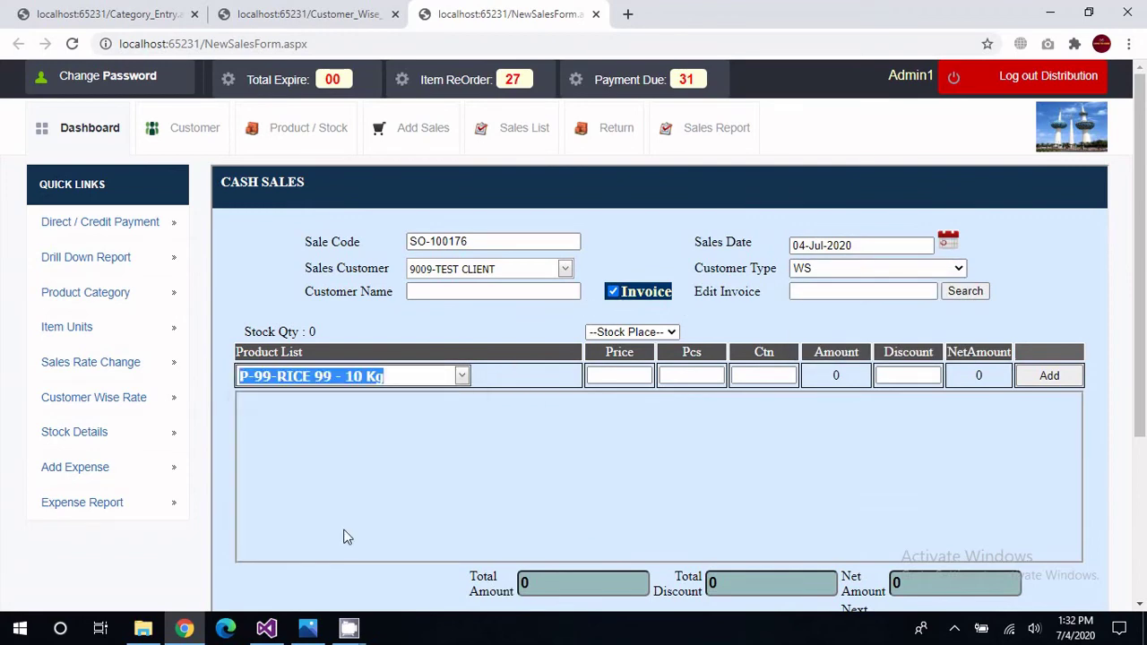
left_click_drag(628, 402, 551, 403)
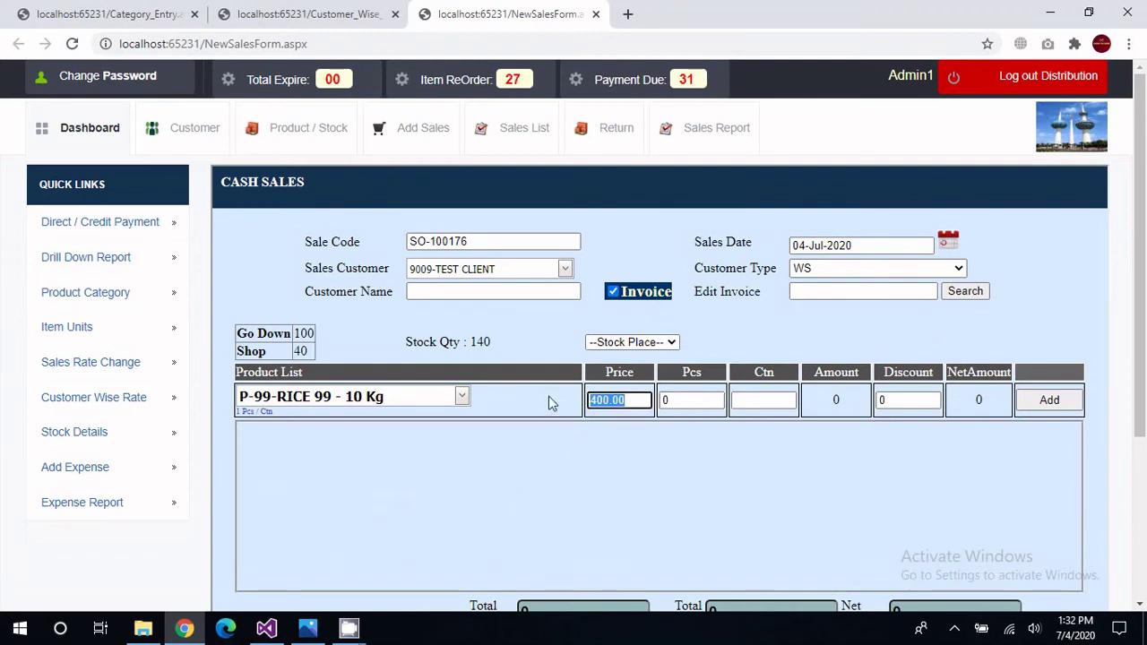
Switch the sale's customer type to RS, back to WS and on to CONSUMER, comparing the price filled in for each.
left_click(859, 269)
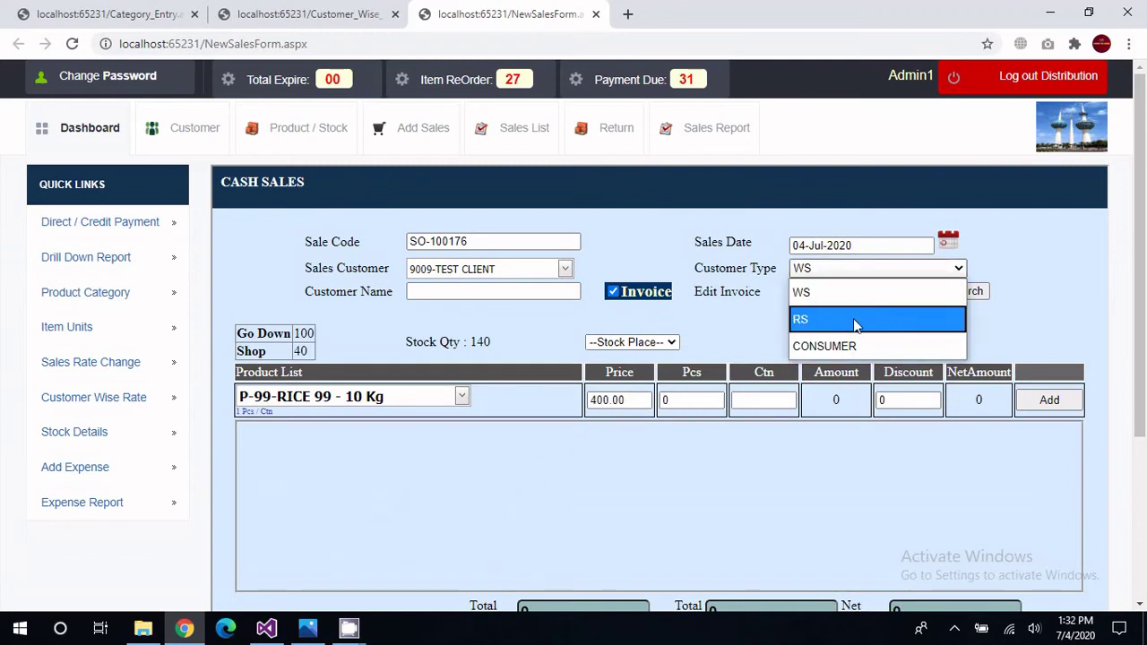
left_click(853, 318)
left_click(860, 270)
left_click(853, 287)
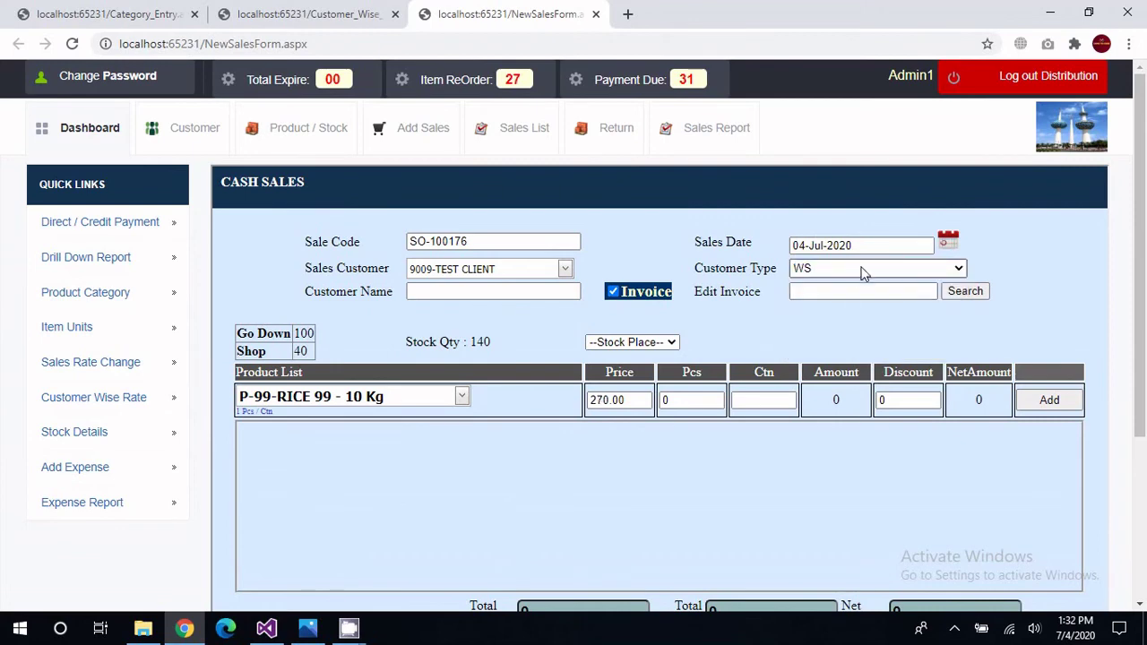
left_click(861, 273)
left_click(847, 347)
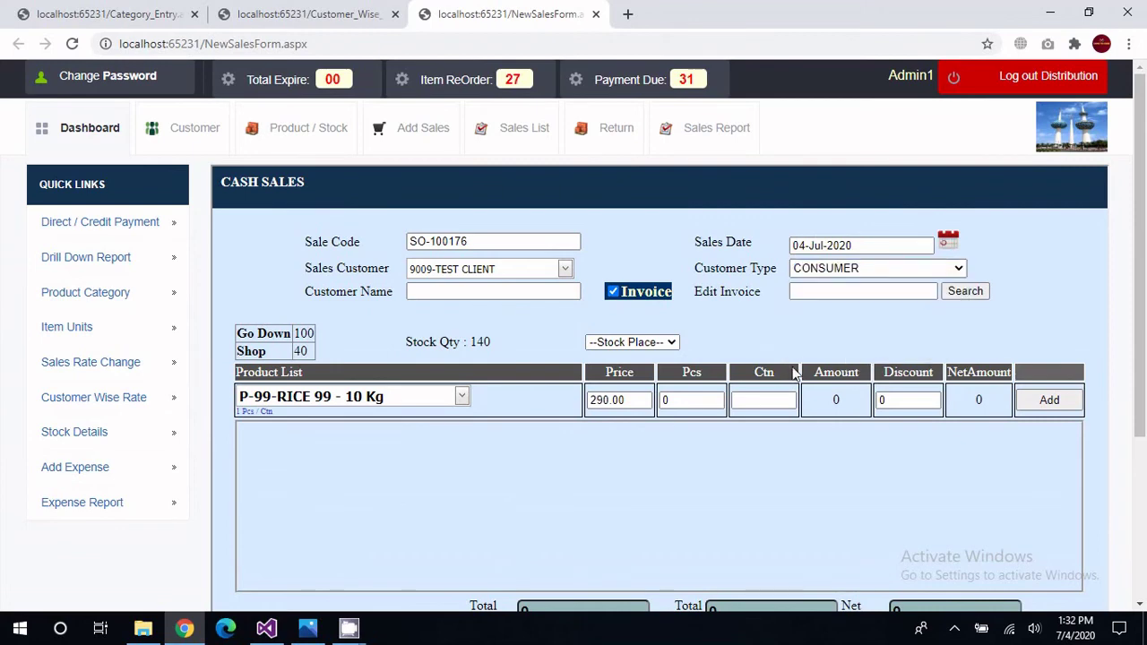
Override the price of P-99-RICE 99 - 10 Kg in the sale line with 320.
left_click_drag(647, 401, 574, 407)
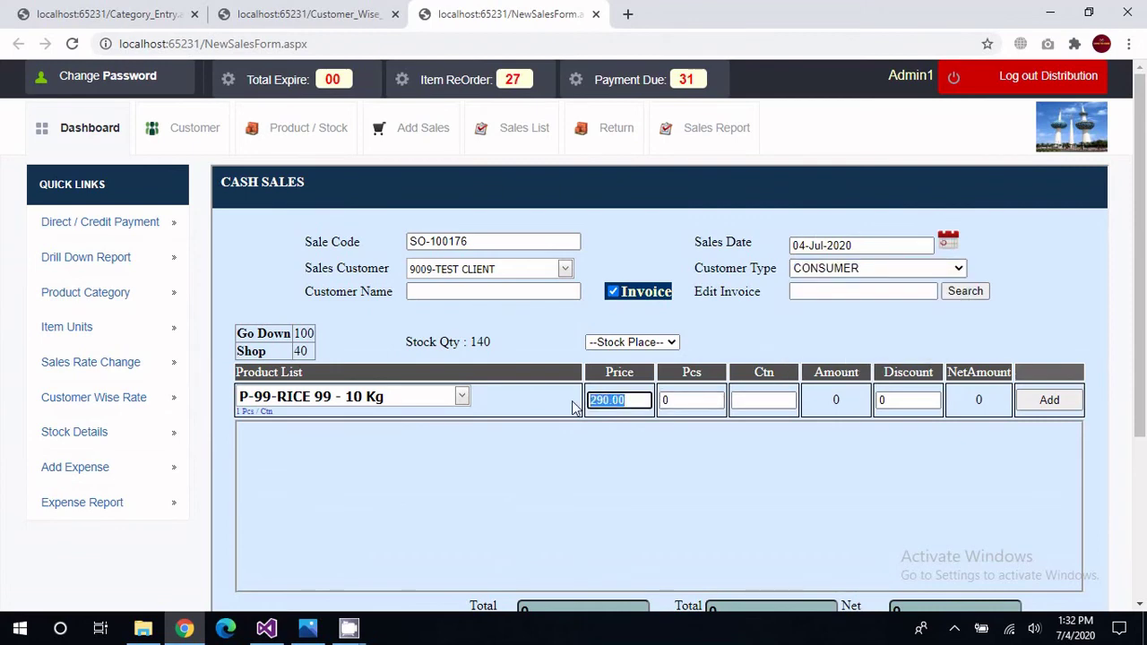
type("320")
key("Tab")
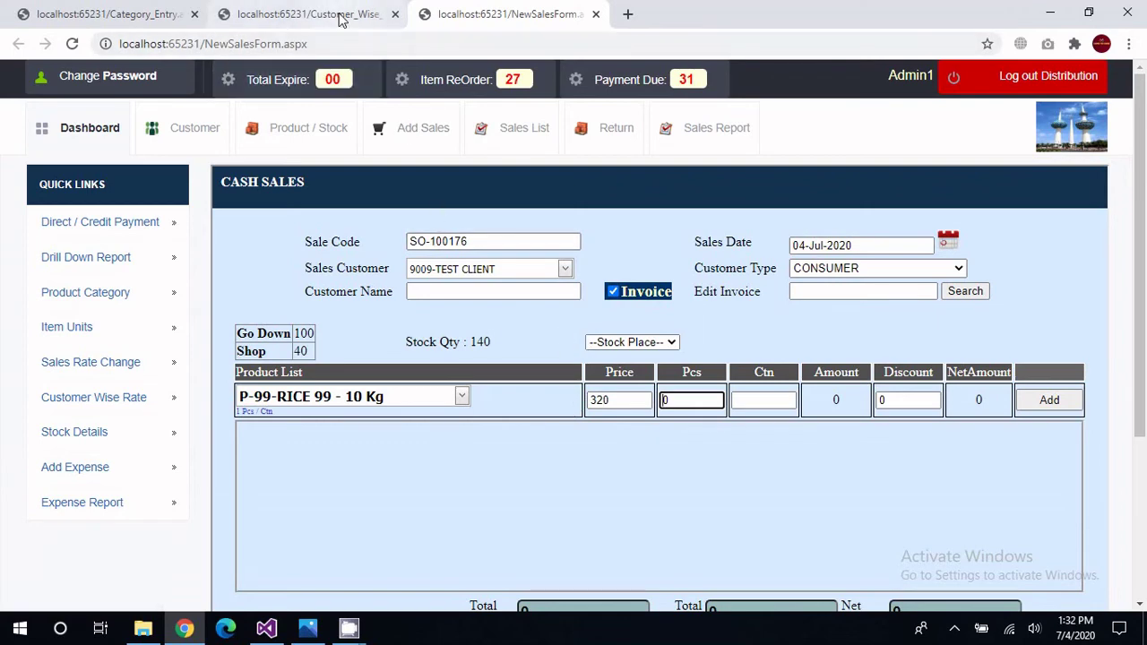
Open the stock details report in the category page's tab and examine the prices, quantities and amounts of the P-99 rice rows.
left_click(107, 15)
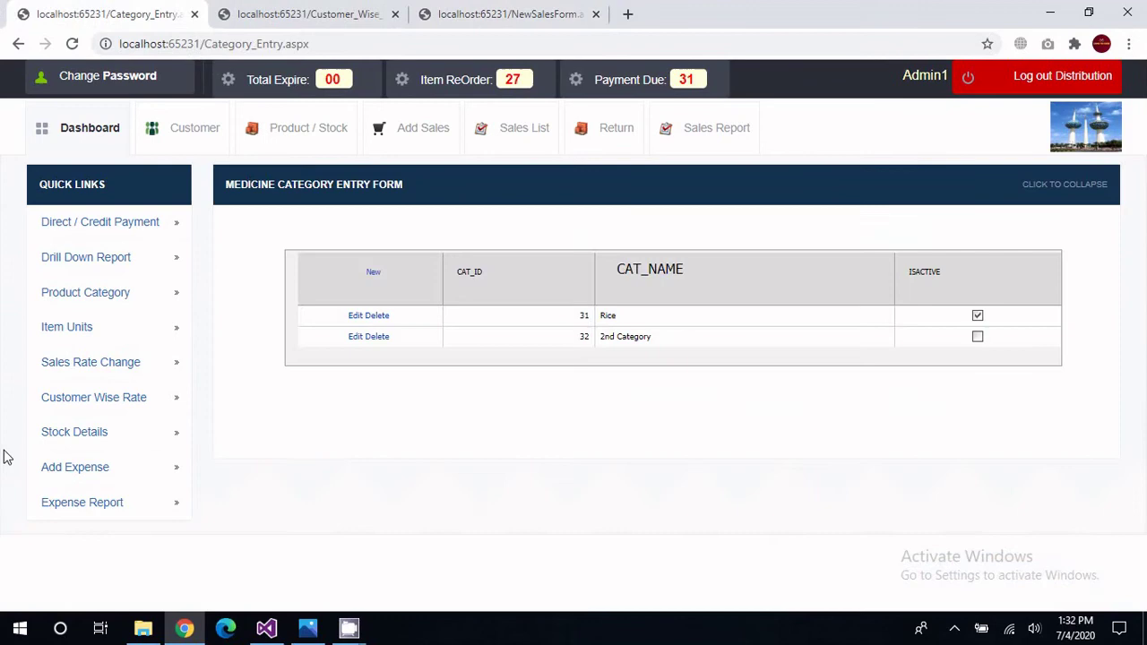
left_click(93, 434)
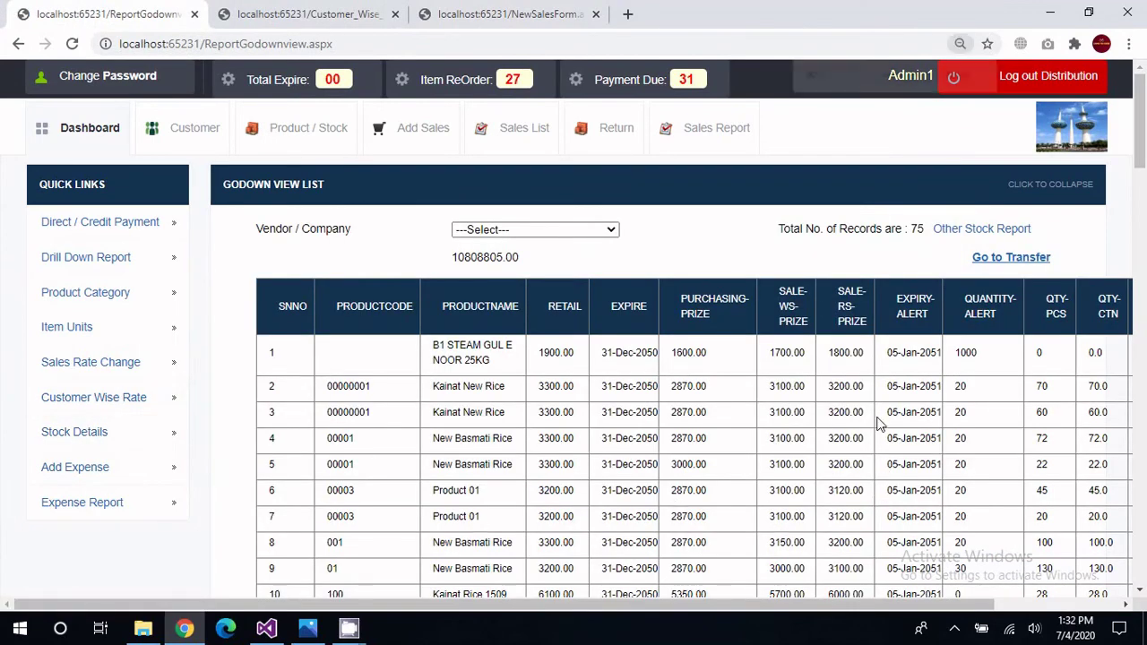
key("ctrl+minus")
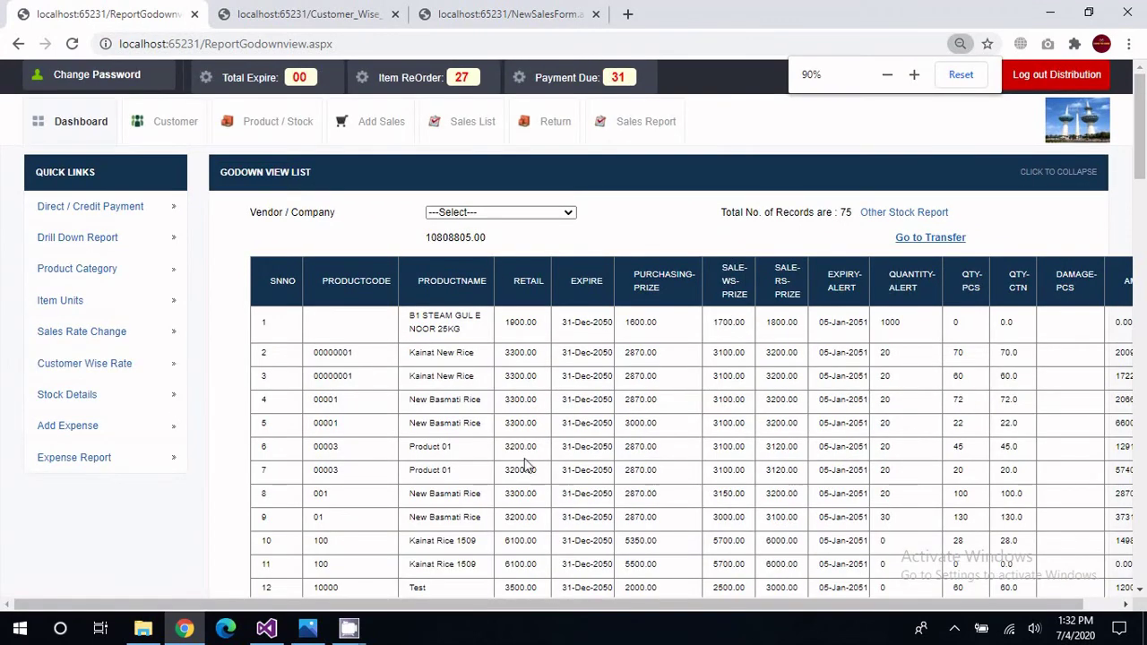
scroll(501, 457, "down", 12)
scroll(501, 455, "down", 10)
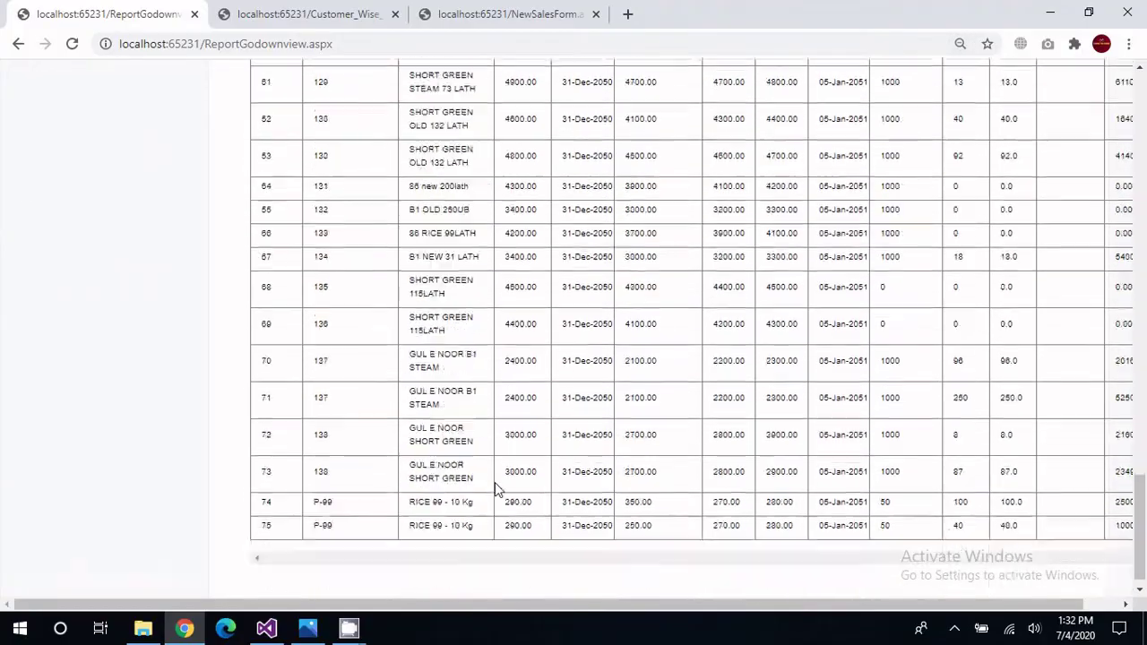
left_click_drag(475, 518, 324, 491)
left_click(317, 505)
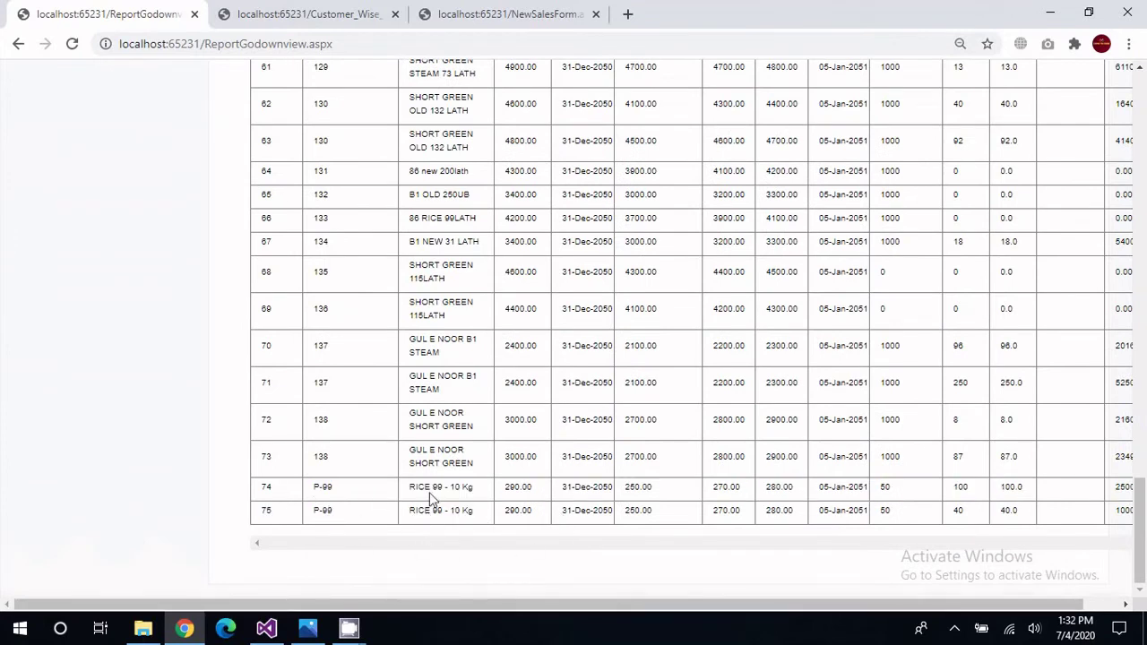
left_click_drag(471, 604, 613, 536)
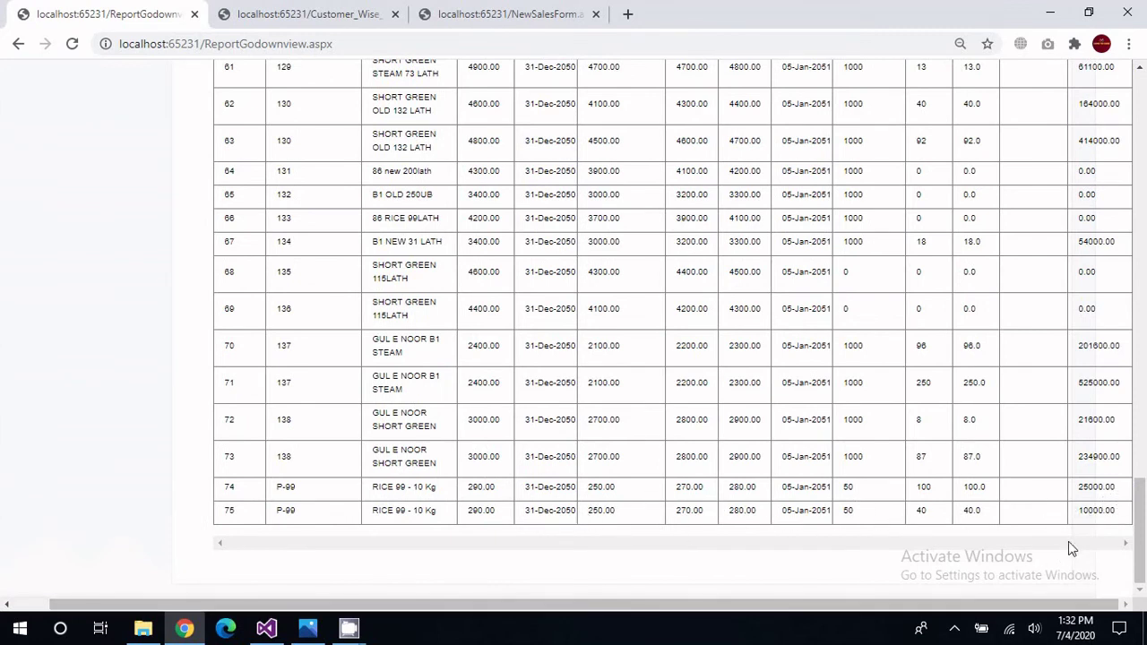
left_click_drag(1117, 487, 1080, 515)
scroll(922, 380, "up", 15)
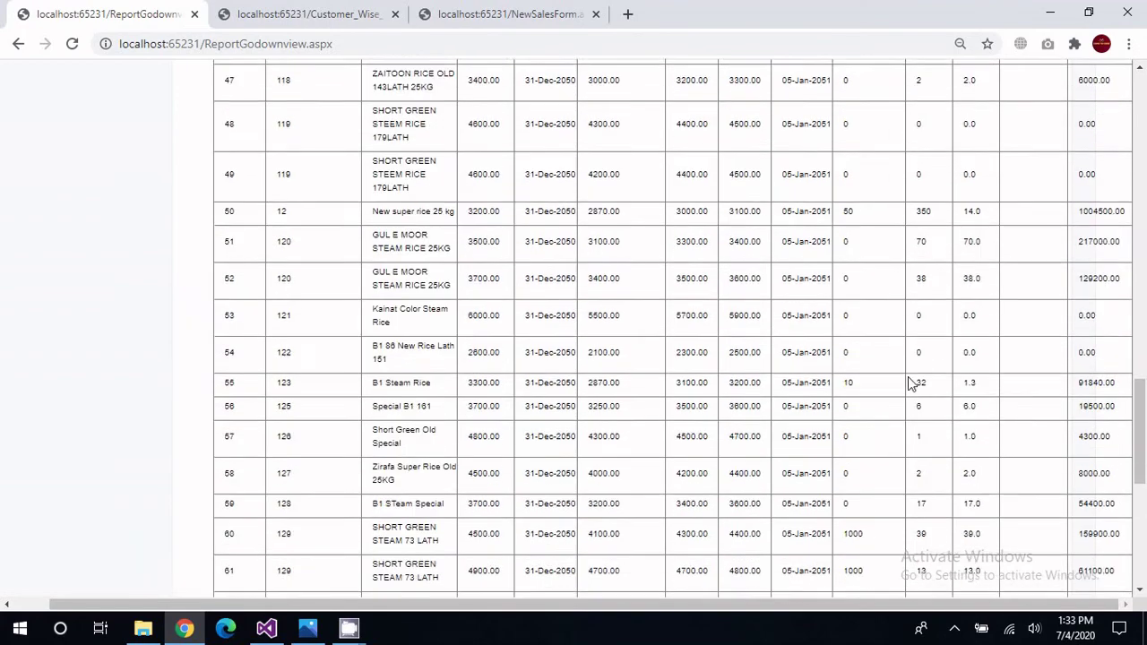
scroll(905, 377, "up", 3)
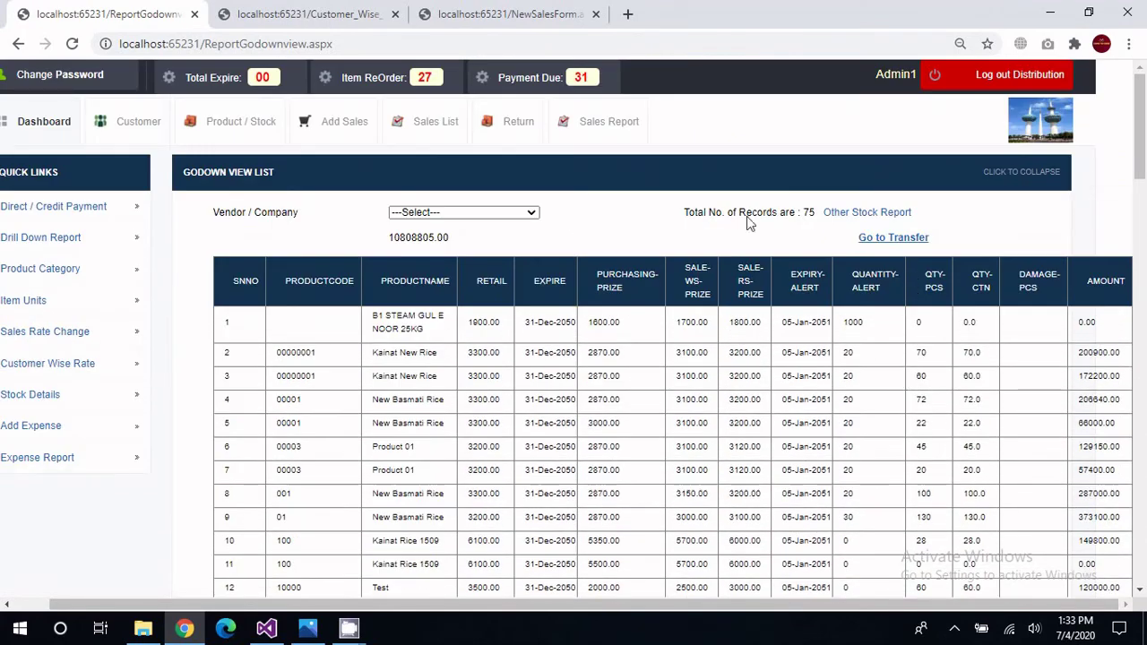
left_click_drag(442, 602, 408, 602)
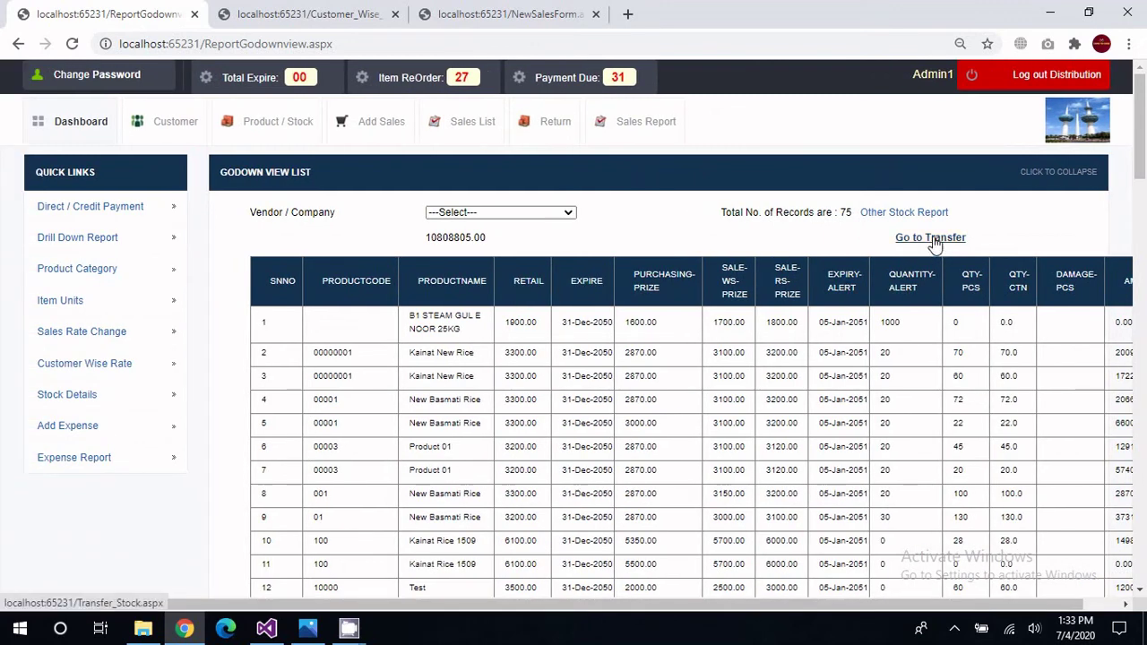
left_click(56, 403)
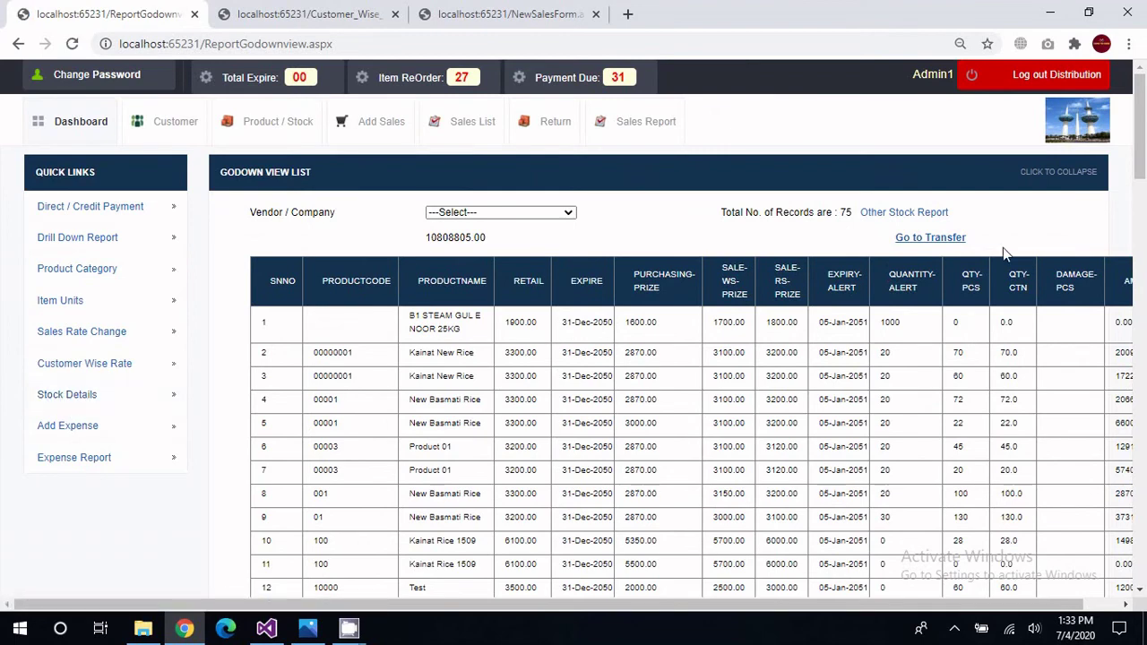
Open the stock transfer form, choose P-99 - RICE 99 - 10 Kg as the item and check its Go Down and Shop quantities.
left_click(932, 239)
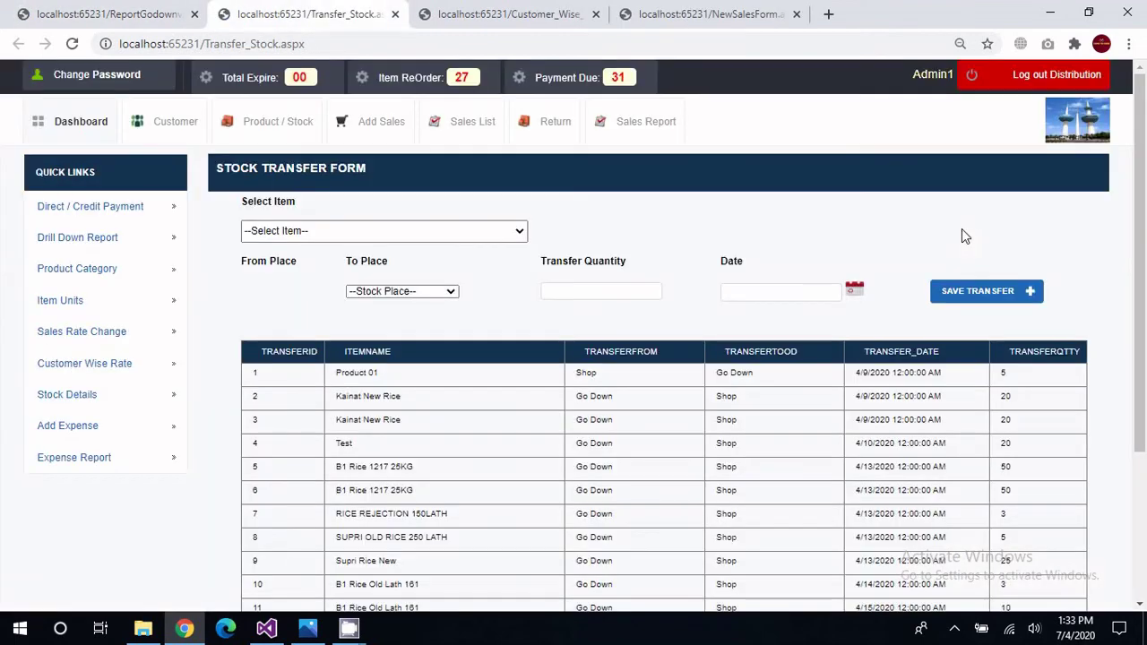
key("ctrl+plus")
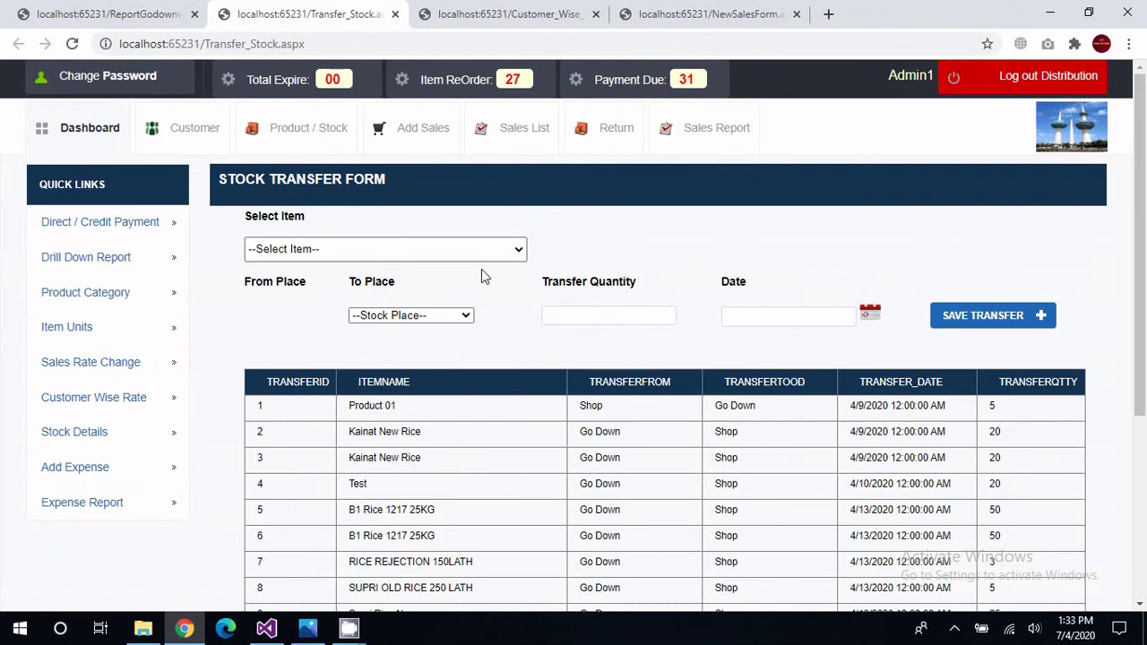
left_click(506, 250)
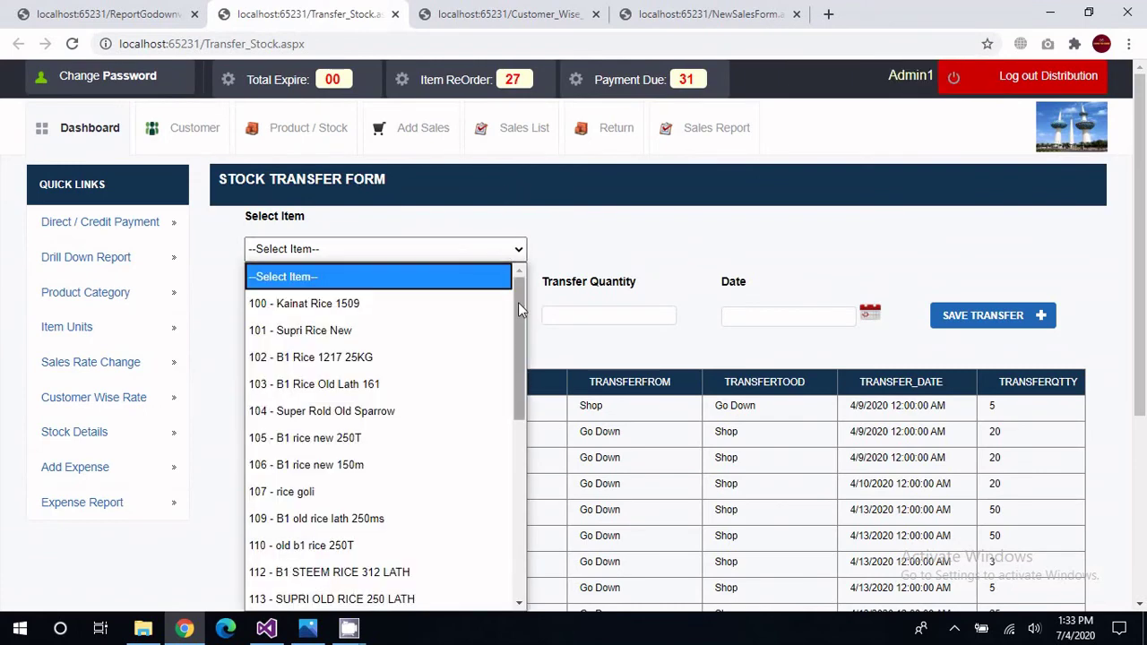
left_click_drag(524, 306, 520, 489)
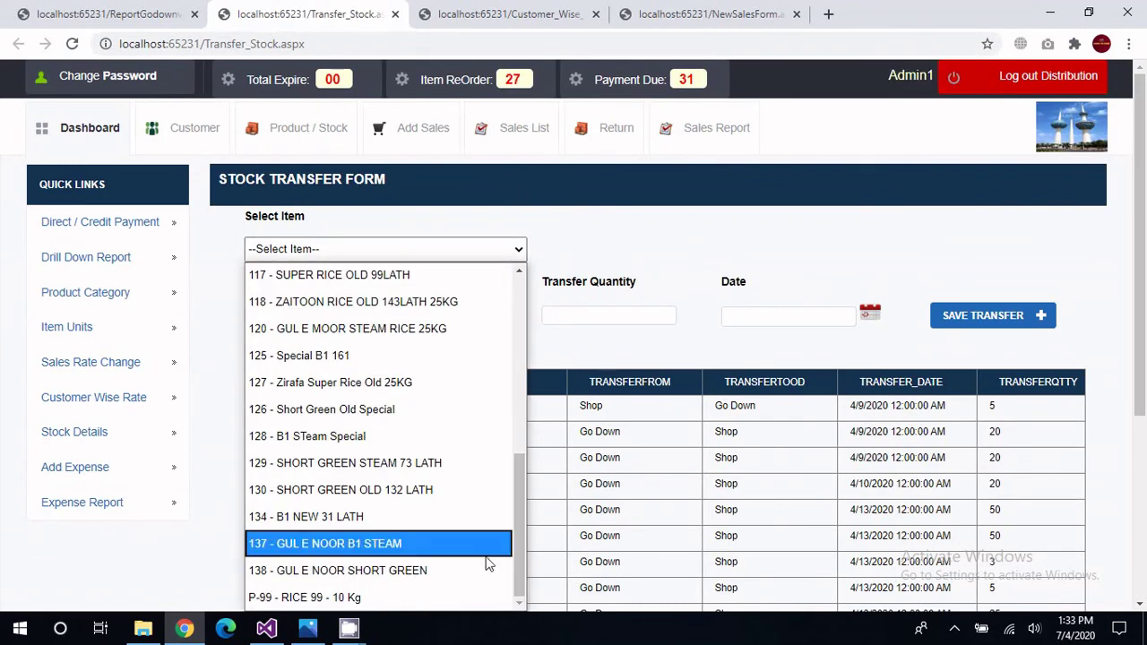
left_click(414, 599)
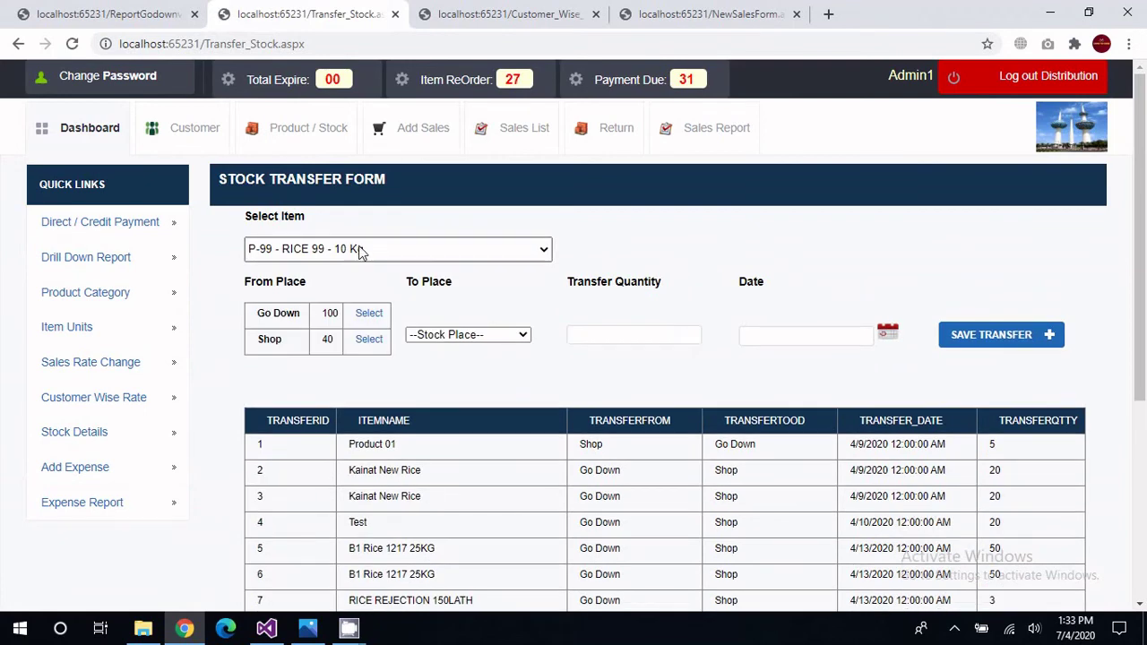
double_click(331, 316)
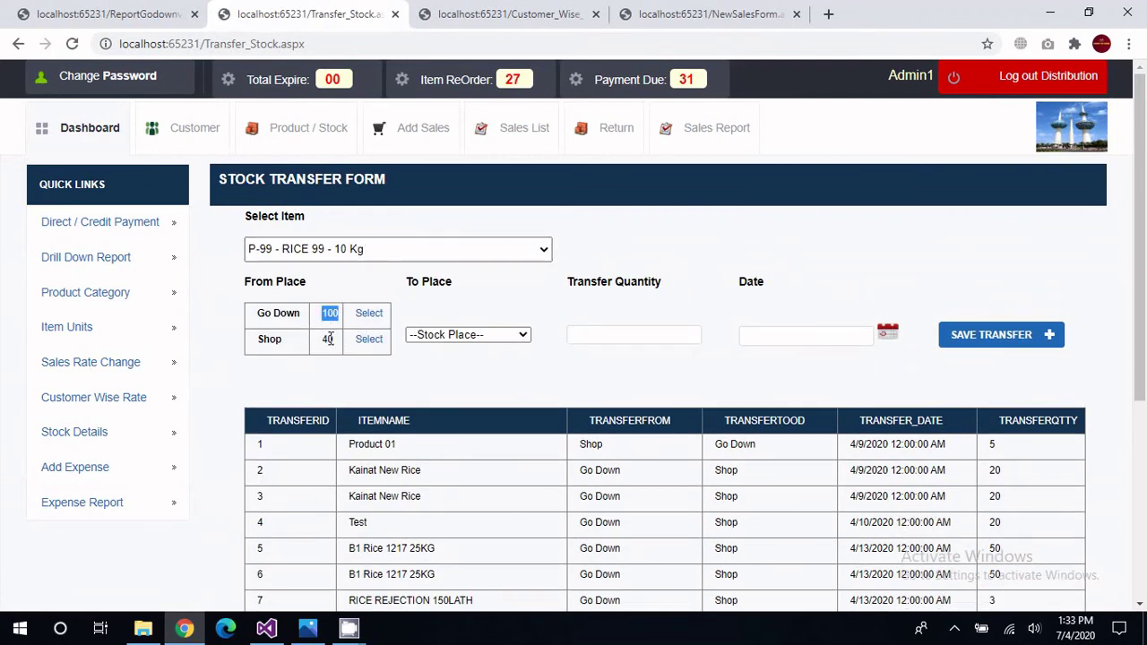
double_click(328, 339)
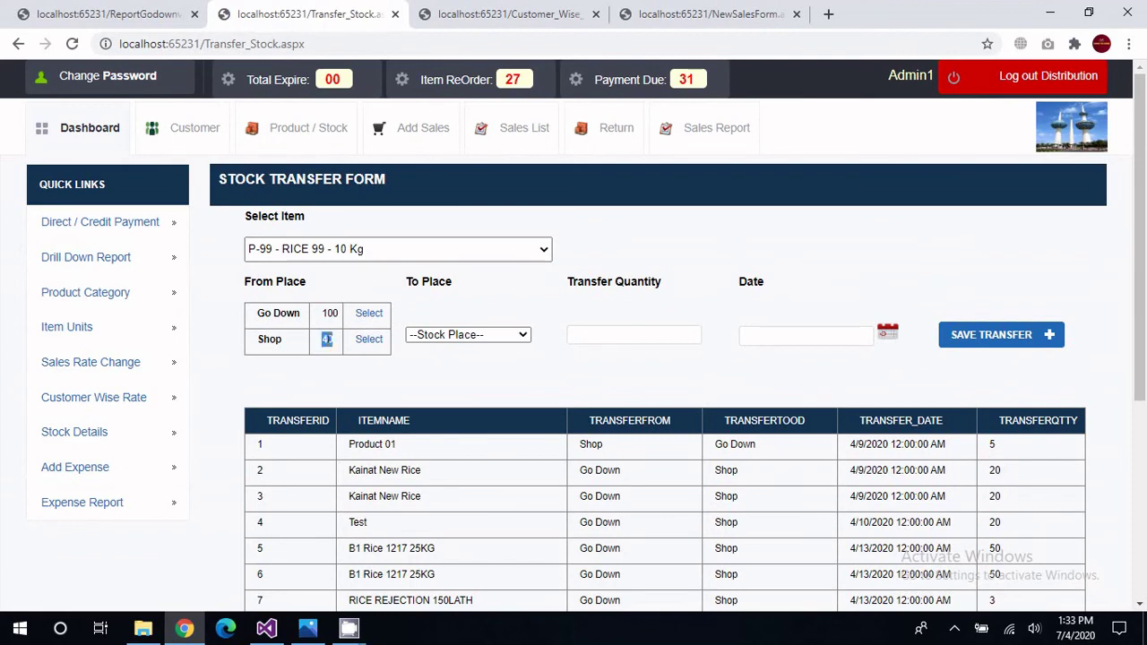
Set the transfer's destination to Go Down, the quantity to 20 and the date to 04-Jul-2020.
left_click(496, 339)
left_click(474, 411)
left_click(676, 337)
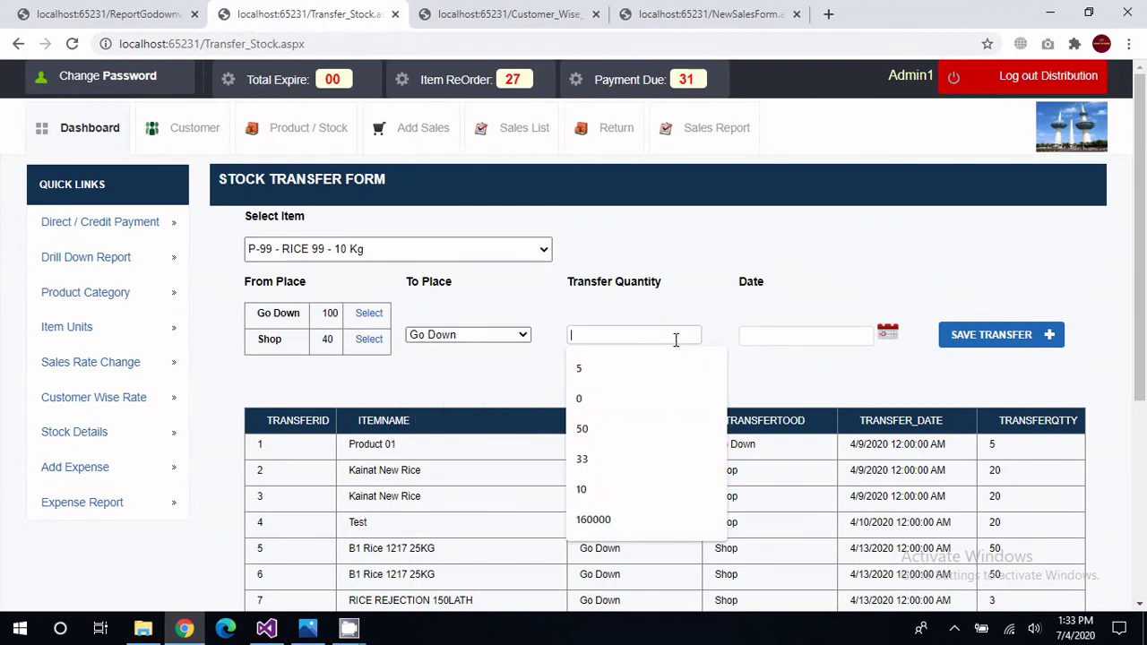
type("20")
key("Tab")
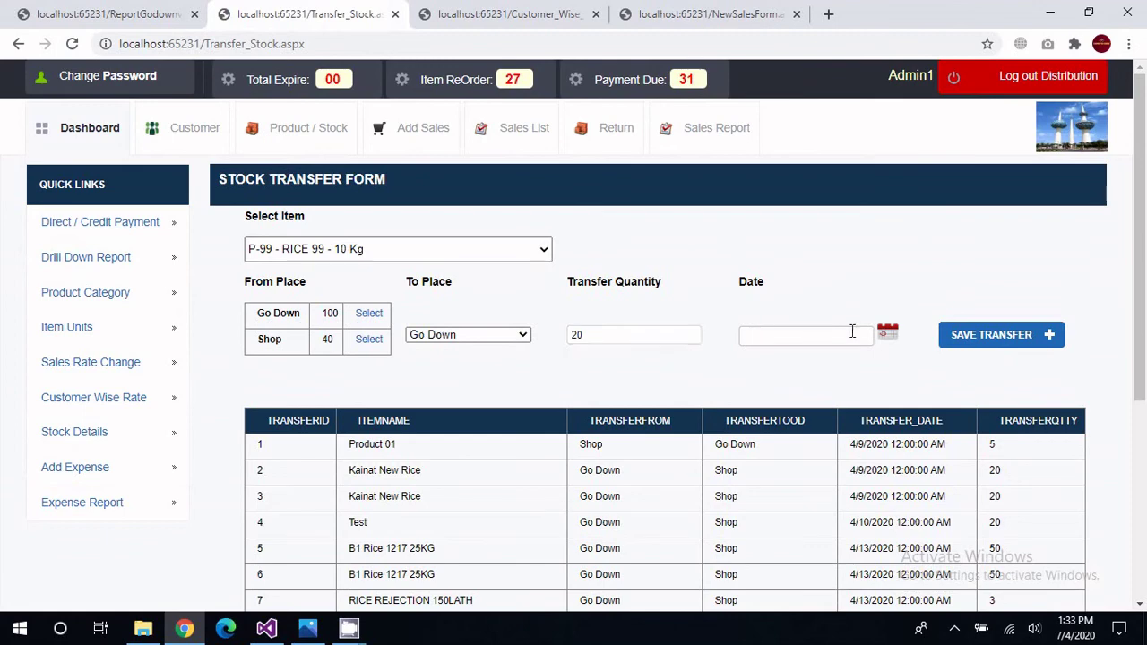
left_click(887, 335)
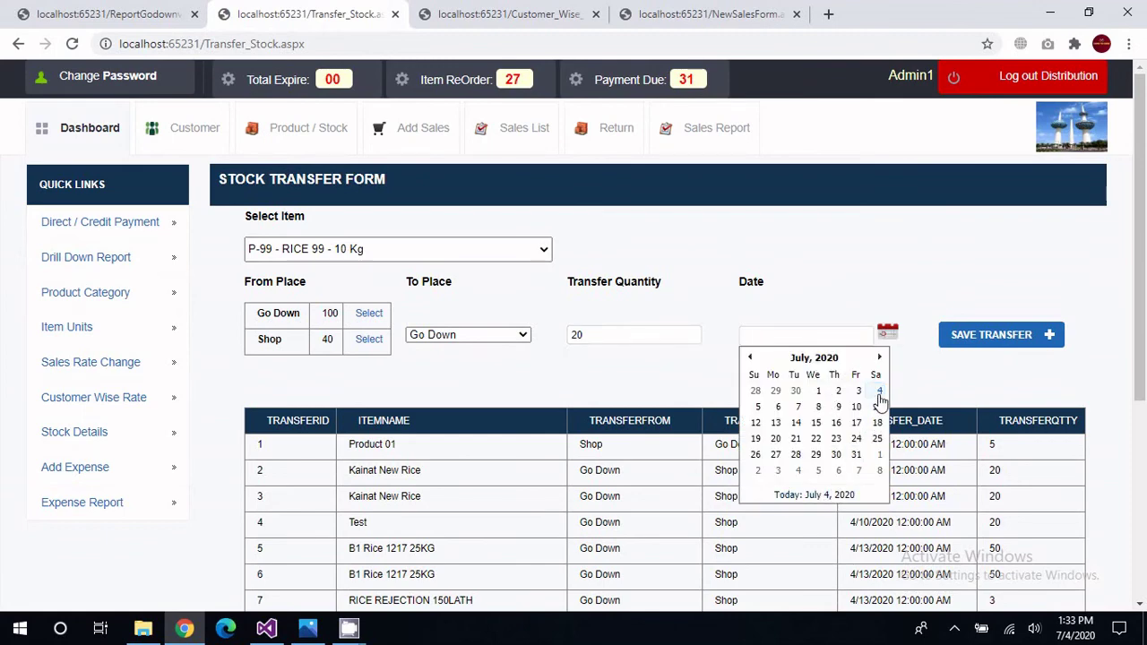
left_click(880, 394)
Switch the destination to Shop and back to Go Down, and try to save the transfer without choosing a source place.
left_click(448, 336)
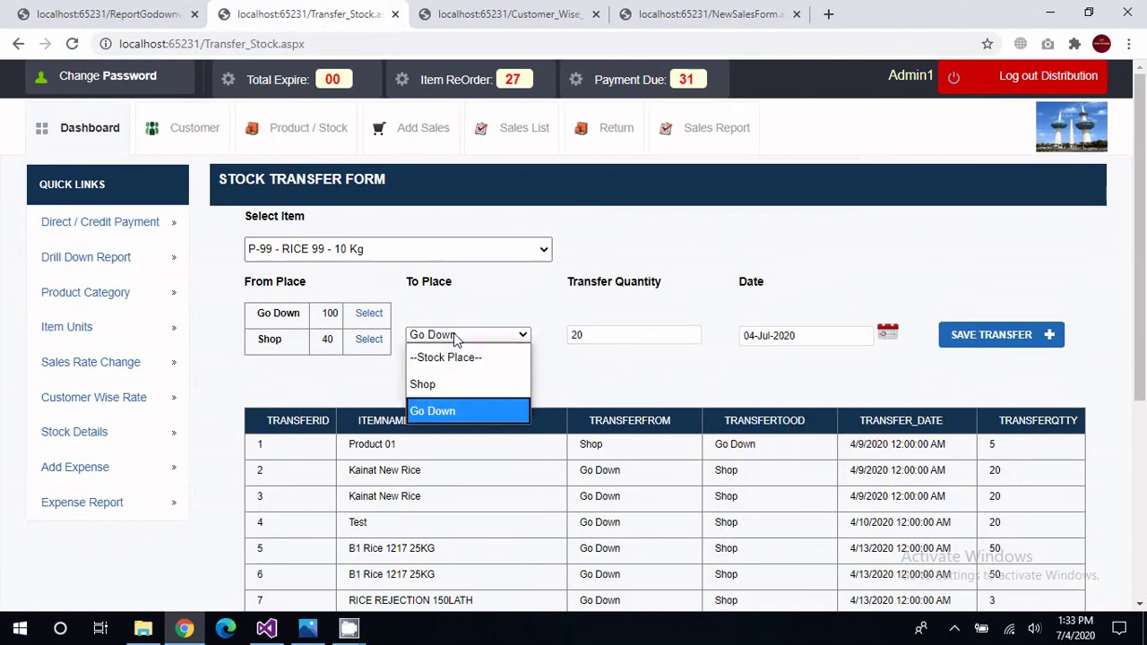
left_click(457, 411)
double_click(625, 335)
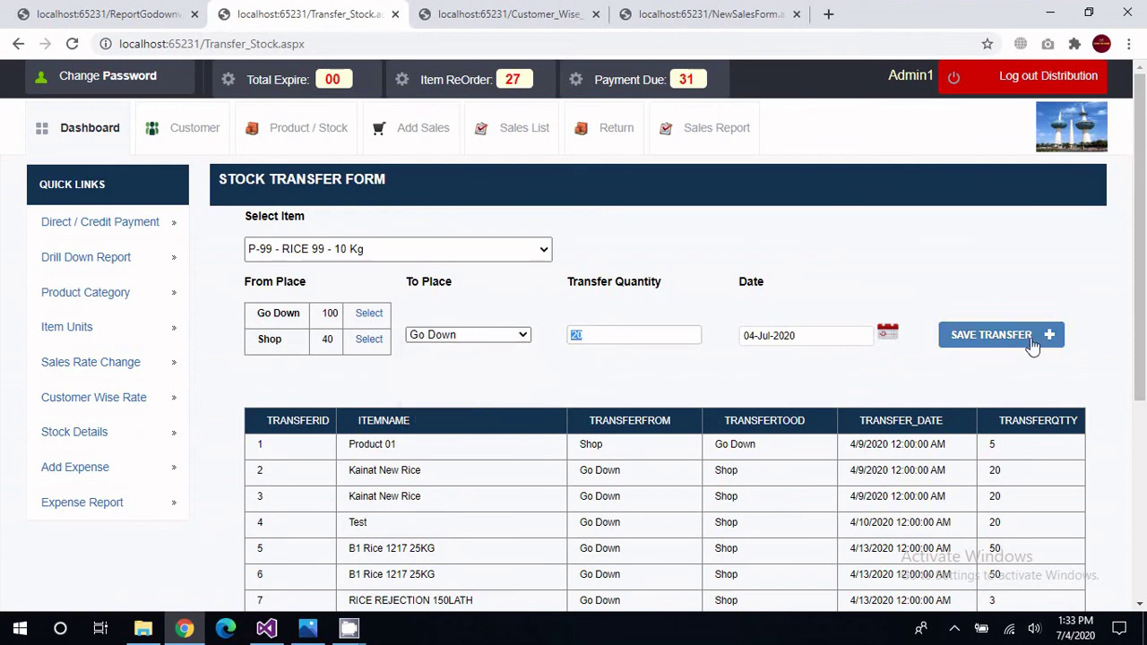
left_click(524, 339)
left_click(482, 376)
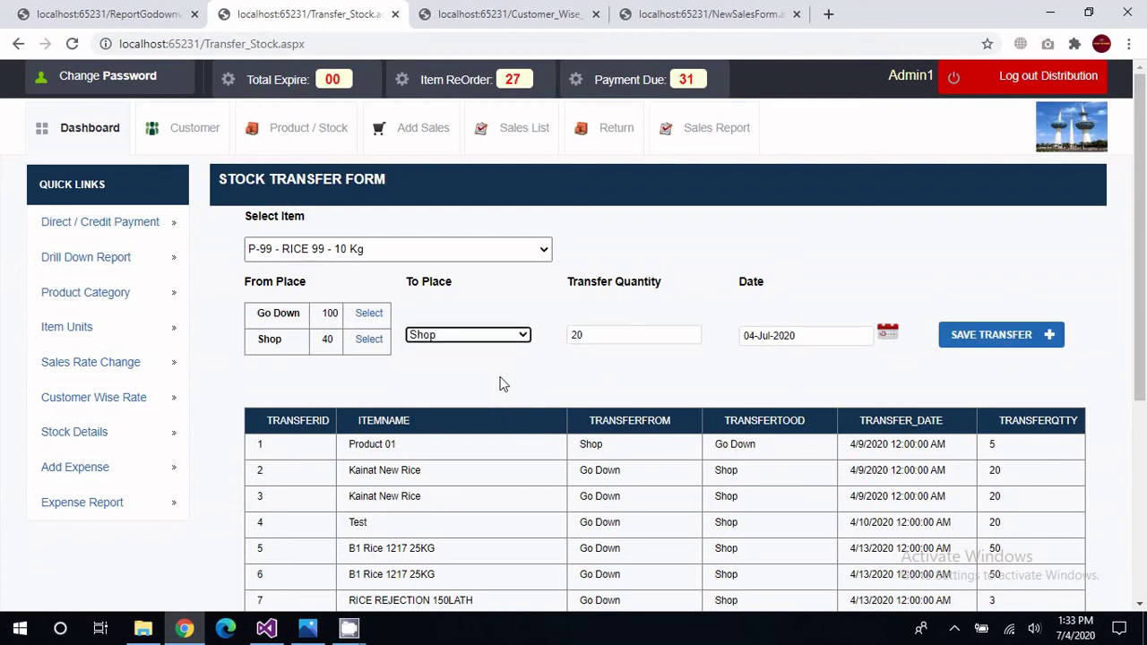
left_click(643, 334)
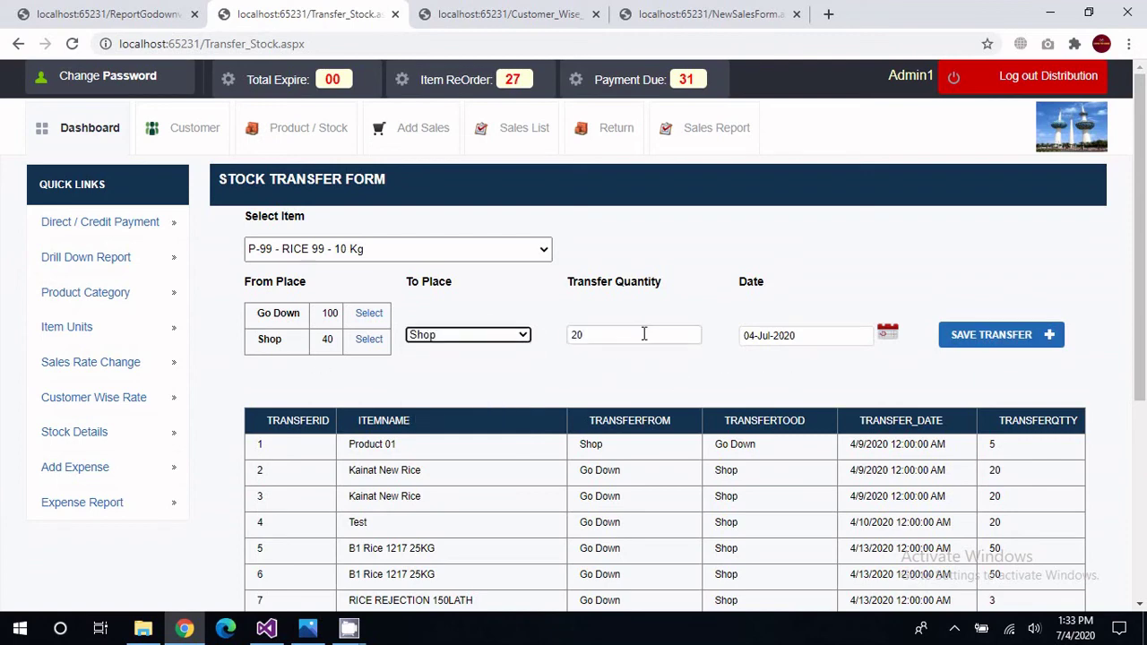
left_click(478, 338)
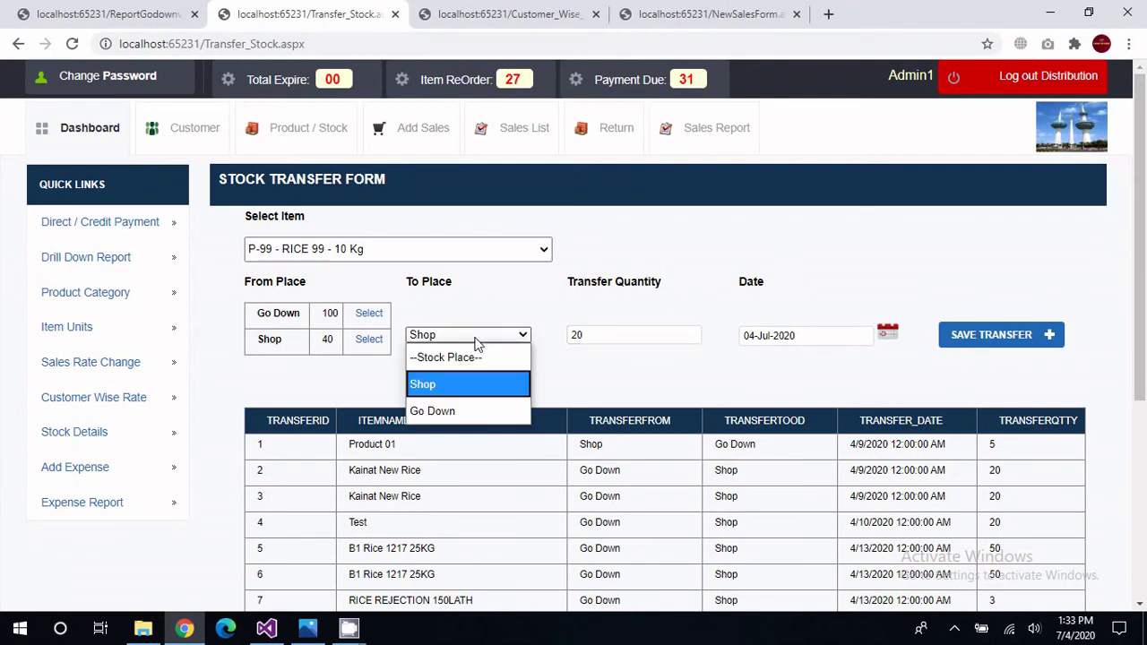
left_click(472, 408)
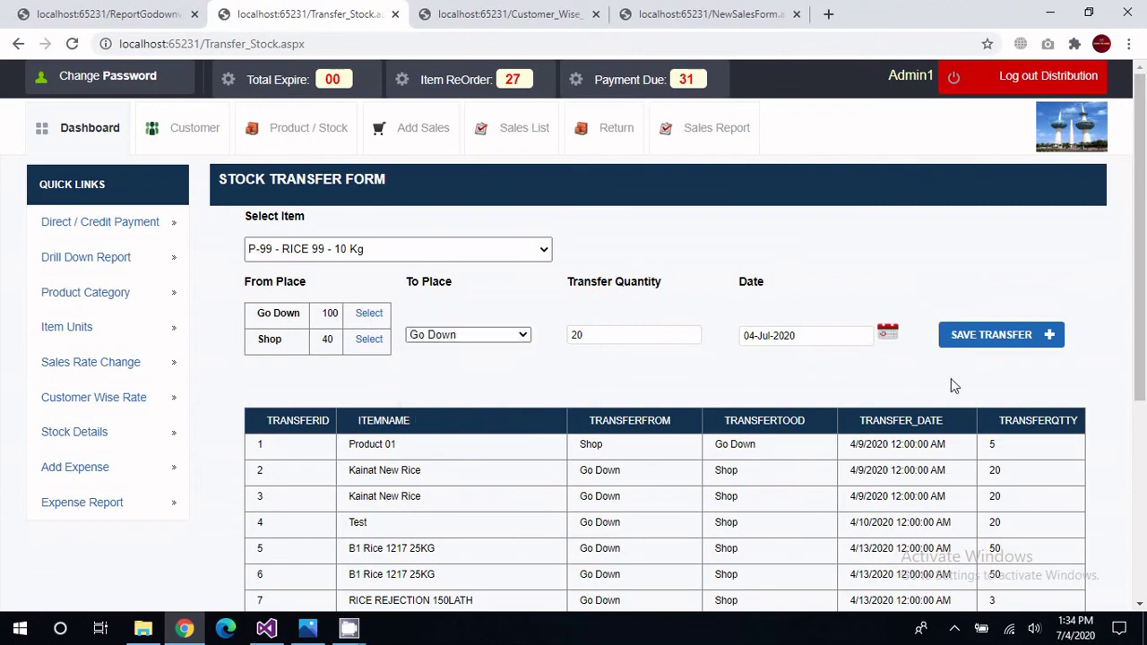
left_click(1010, 349)
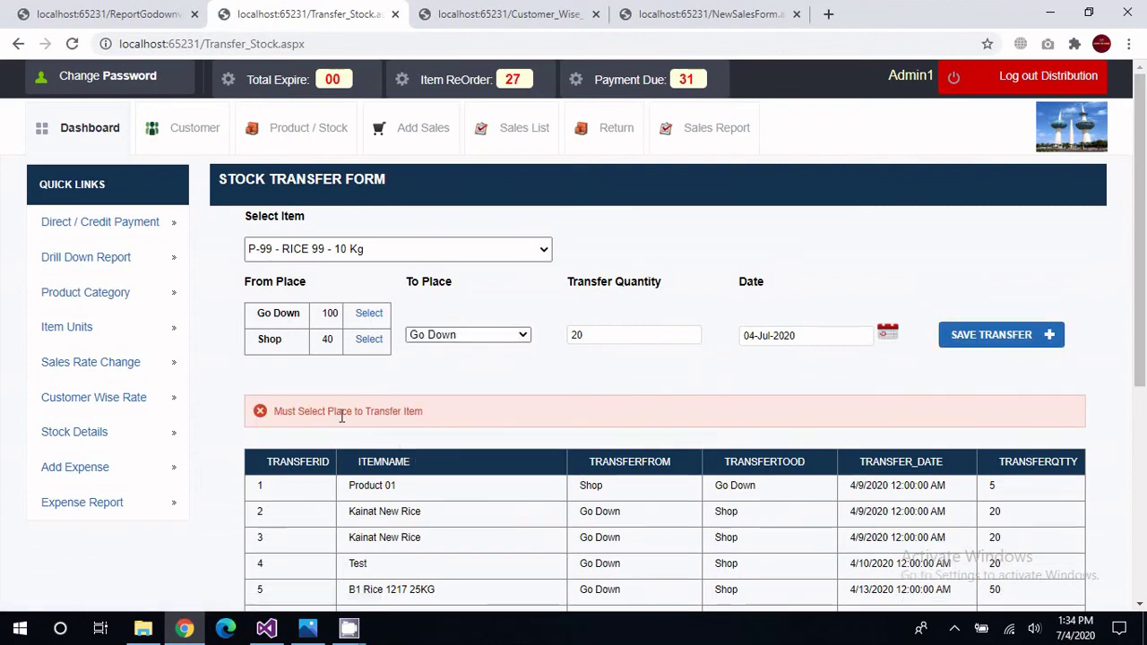
Select Go Down as the place to transfer from and Shop as the place to transfer to.
left_click(375, 315)
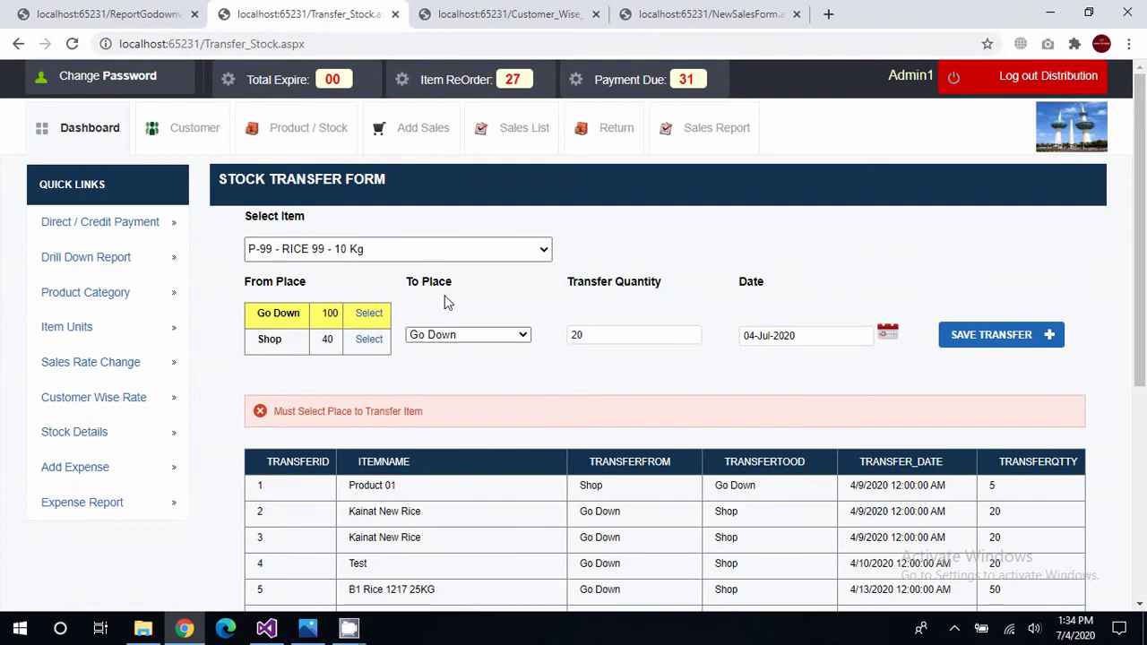
left_click(446, 342)
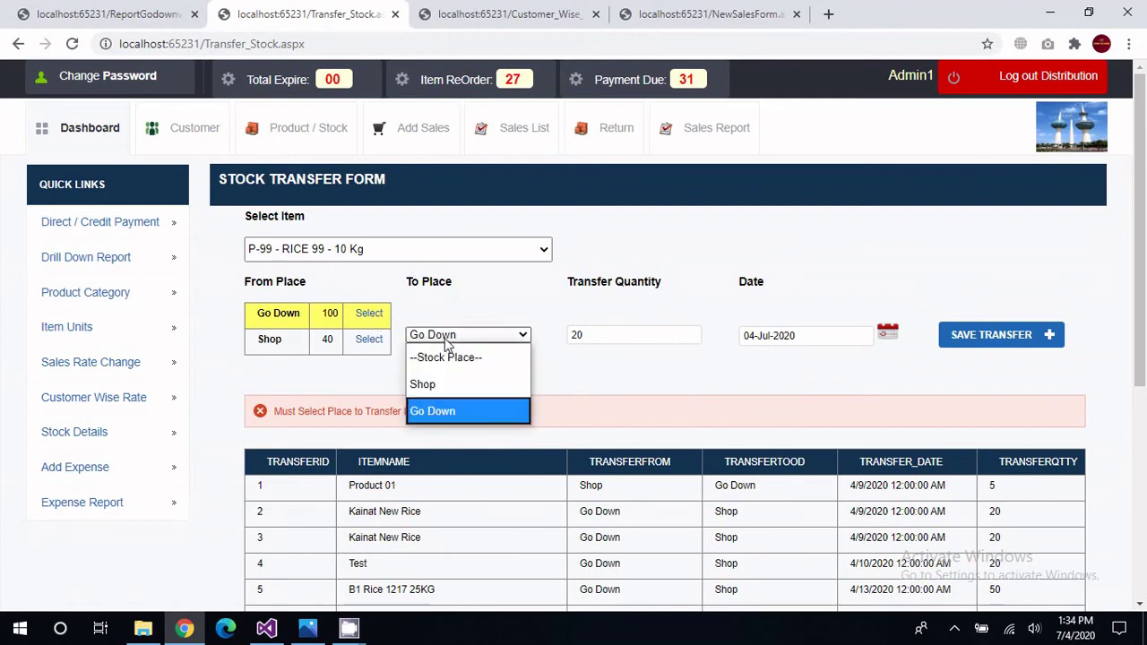
left_click(450, 385)
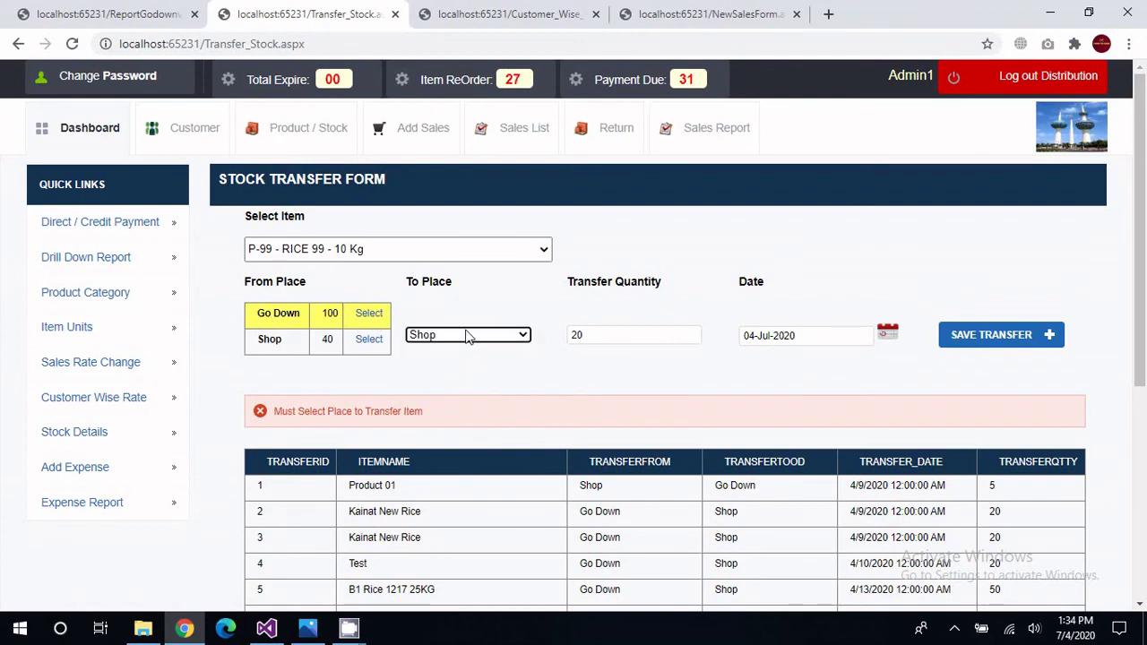
Save the stock transfer and check the item, places and date of the new RICE 99 - 10 Kg entry in the transfer list.
left_click(945, 344)
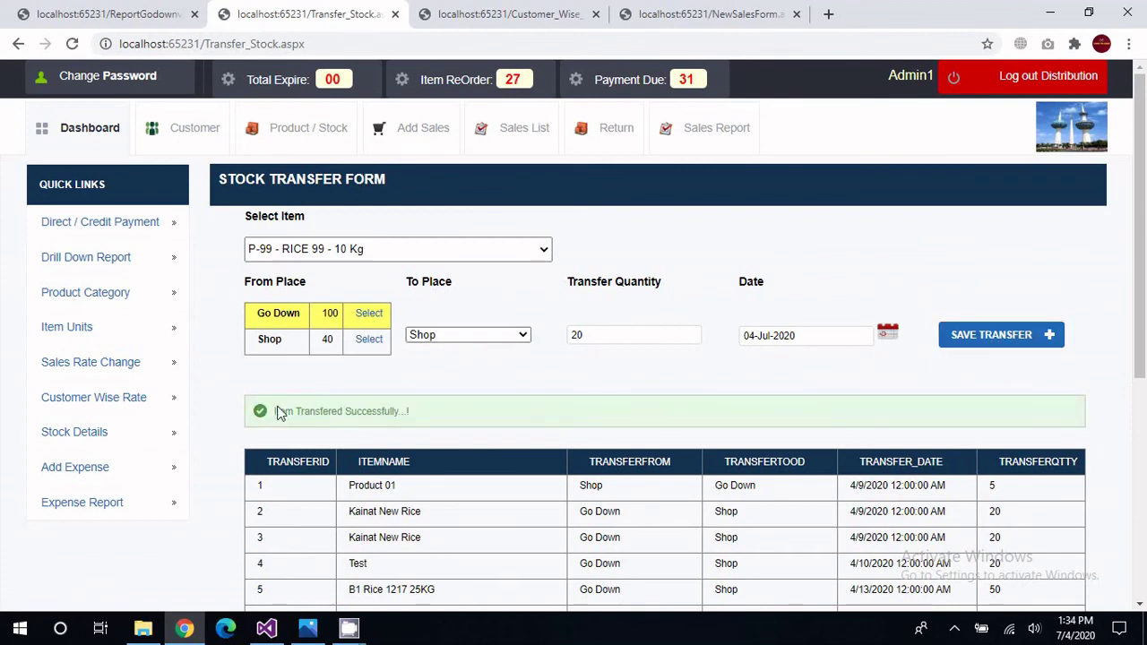
left_click_drag(428, 410, 256, 411)
scroll(427, 524, "down", 5)
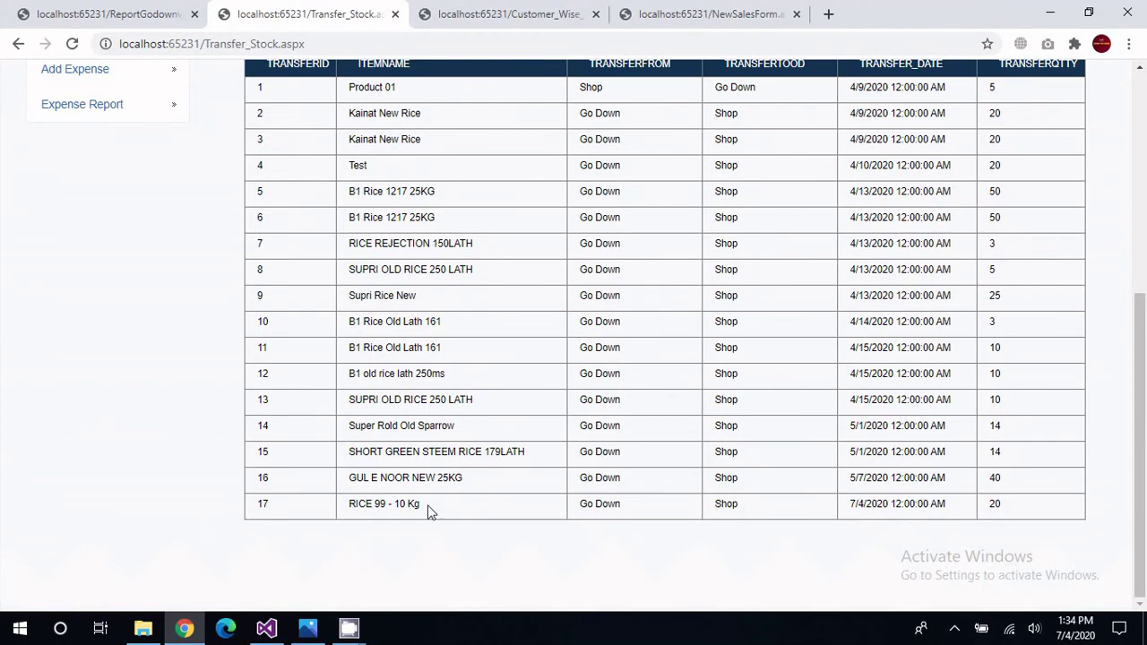
left_click_drag(432, 504, 349, 503)
scroll(403, 509, "up", 1)
scroll(402, 509, "down", 1)
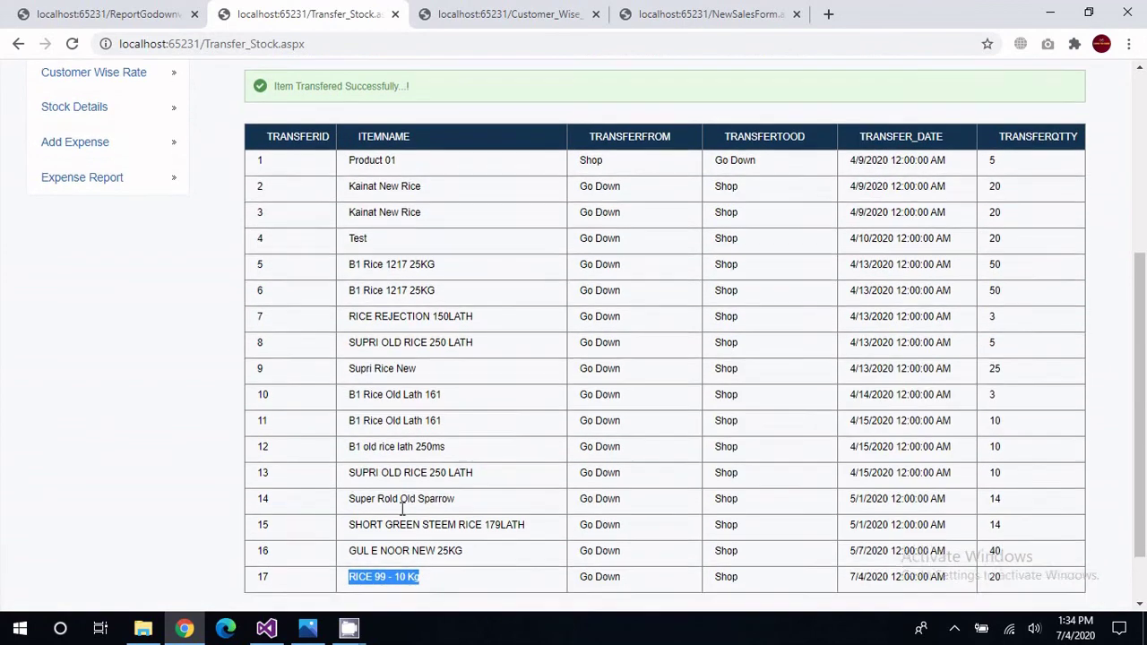
left_click_drag(620, 506, 574, 507)
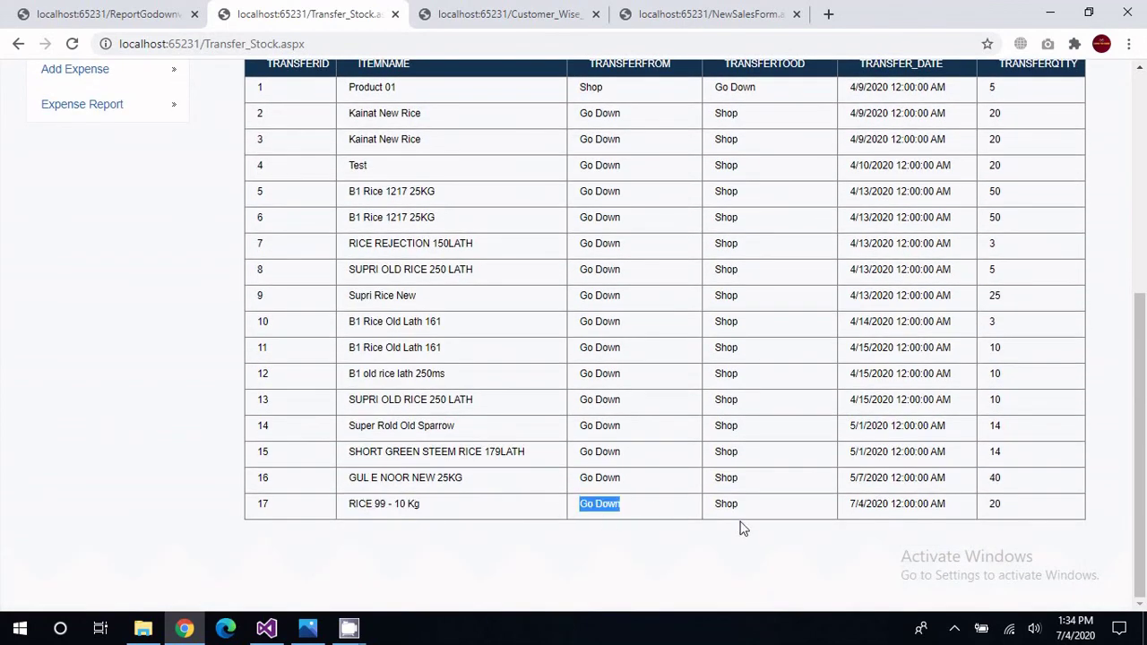
left_click_drag(753, 507, 714, 505)
left_click_drag(1002, 508, 849, 506)
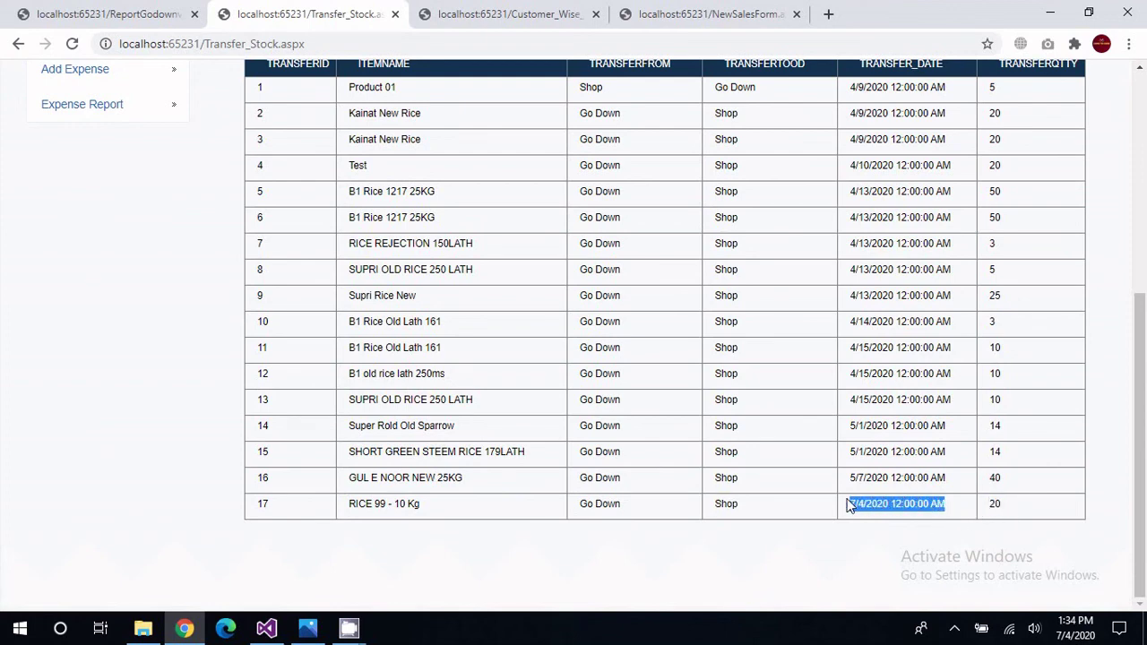
scroll(696, 476, "up", 5)
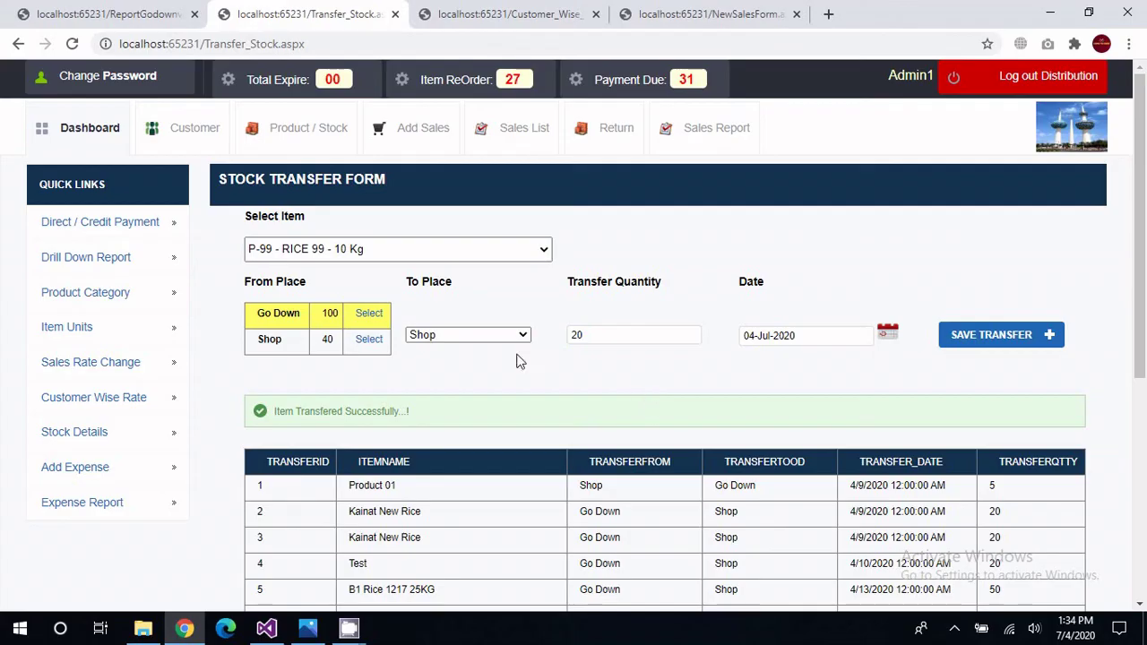
Open the cash sales form, choose P-99-RICE 99 - 10 Kg as the product and check its Go Down and Shop stock.
left_click(419, 132)
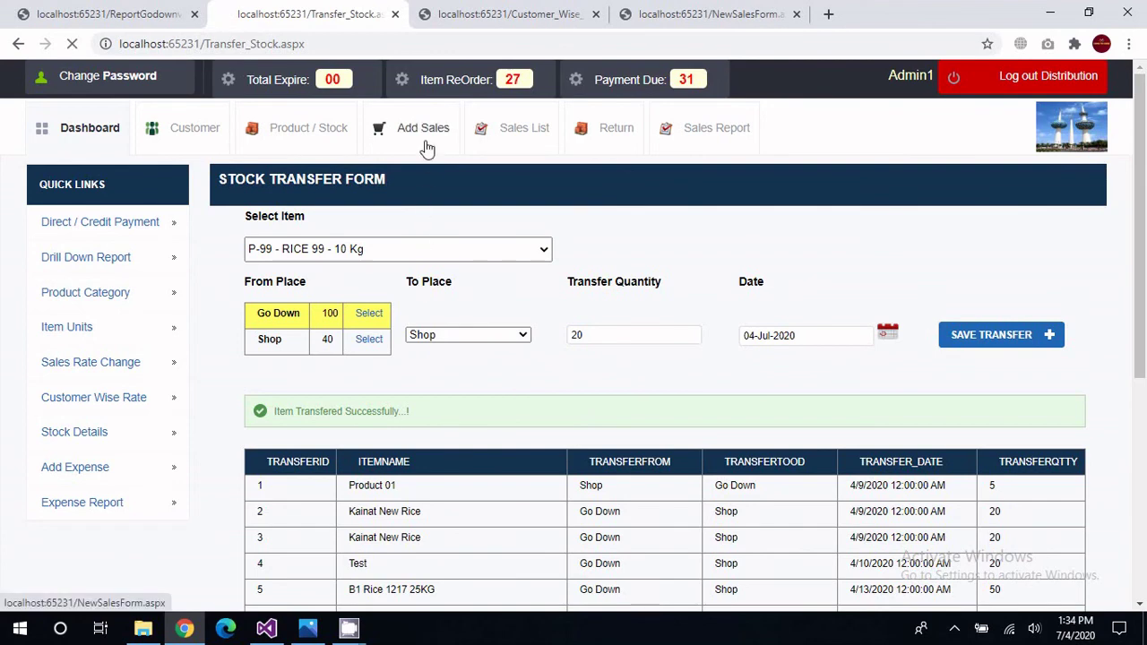
left_click(564, 269)
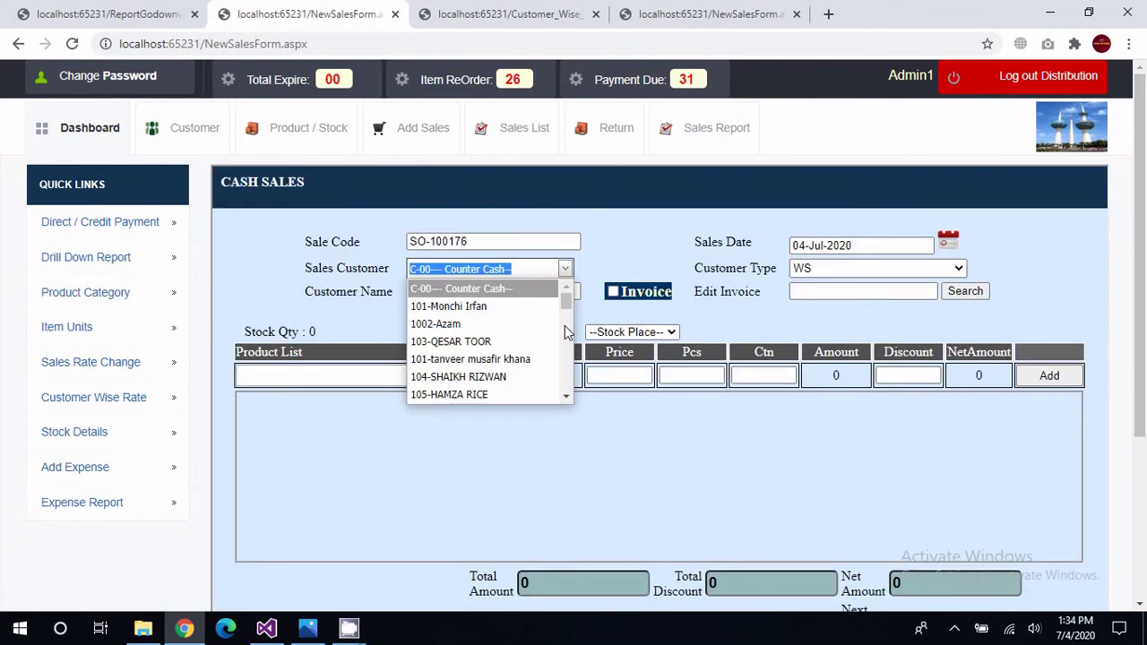
left_click(451, 399)
left_click(462, 376)
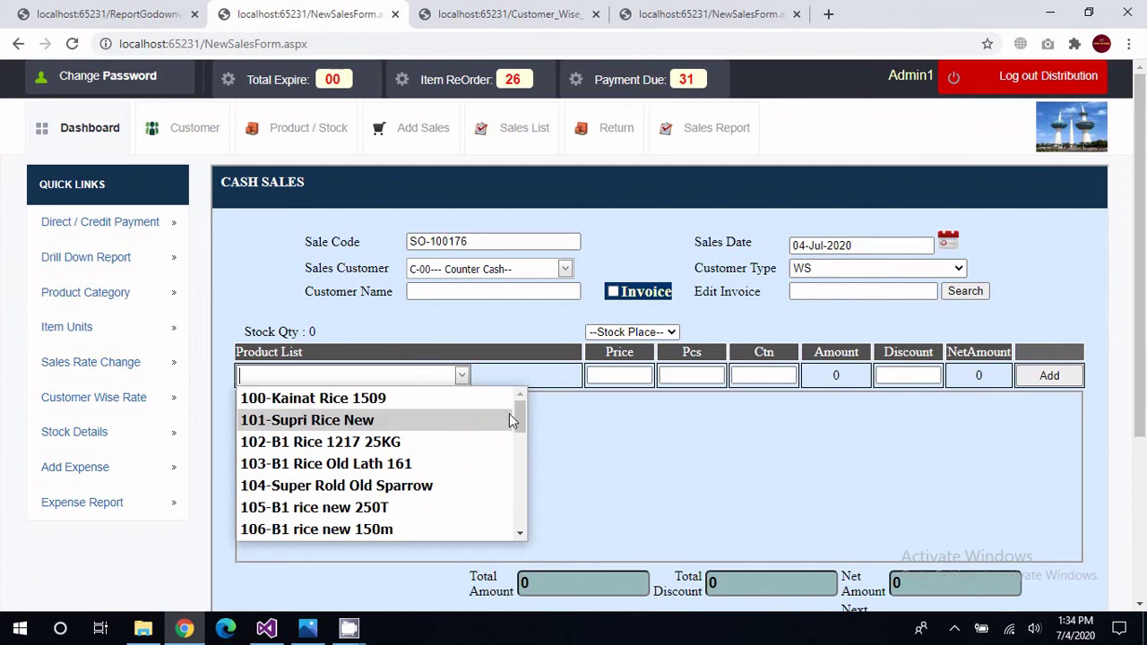
scroll(506, 421, "down", 8)
left_click(379, 534)
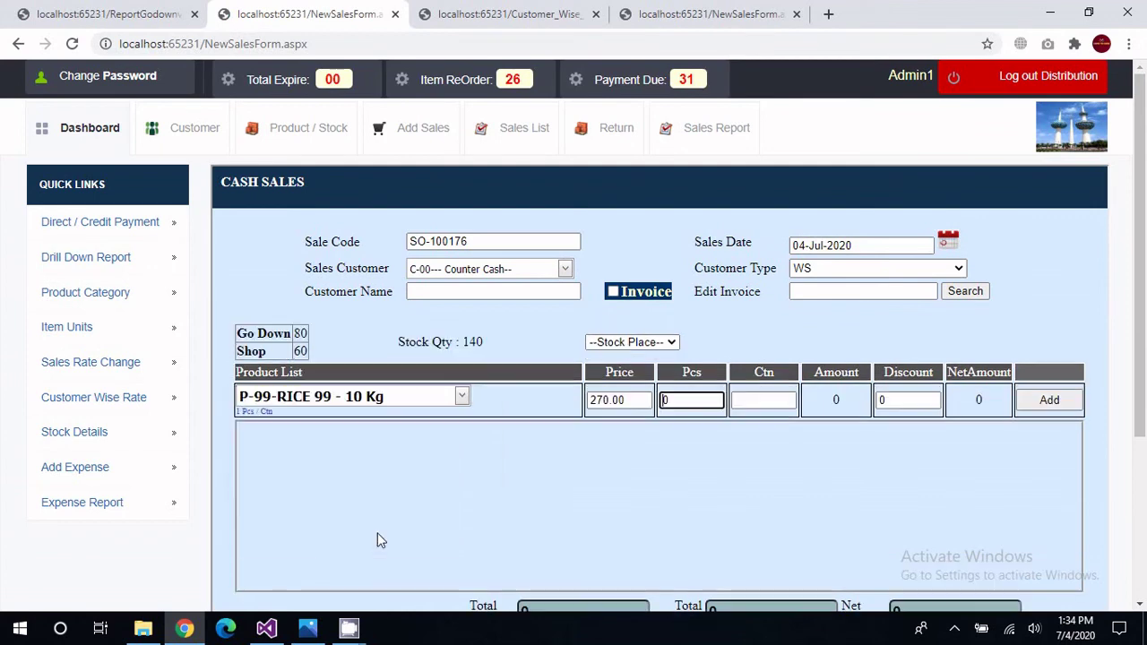
left_click(298, 333)
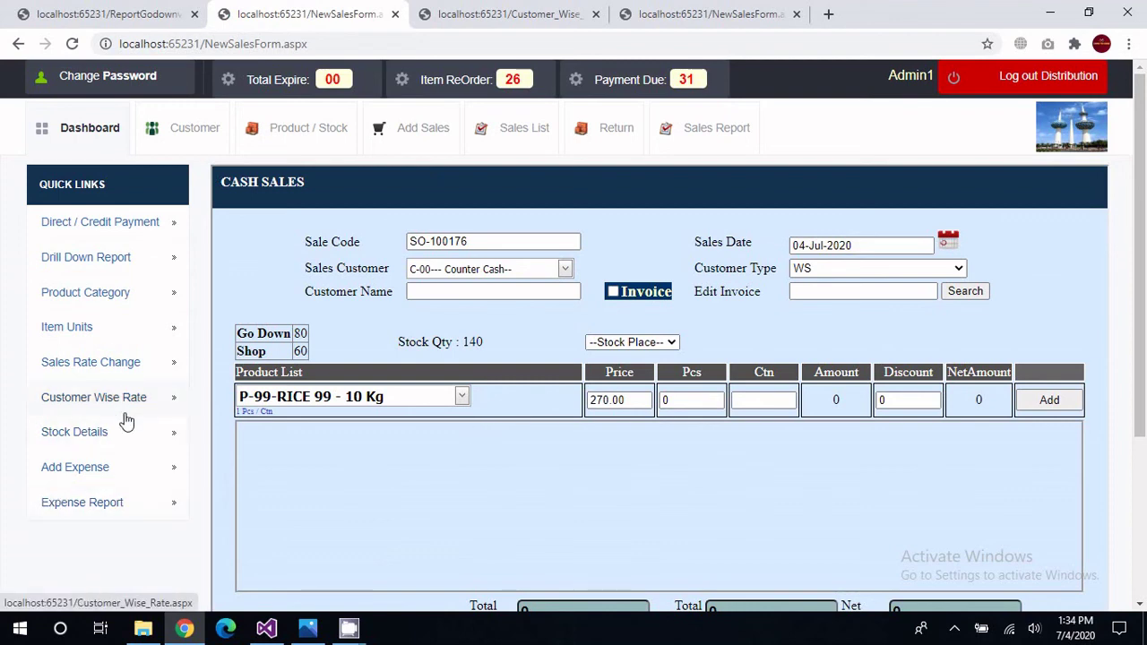
Open the expense form and close the customer wise rate and new sales browser tabs.
left_click(118, 473)
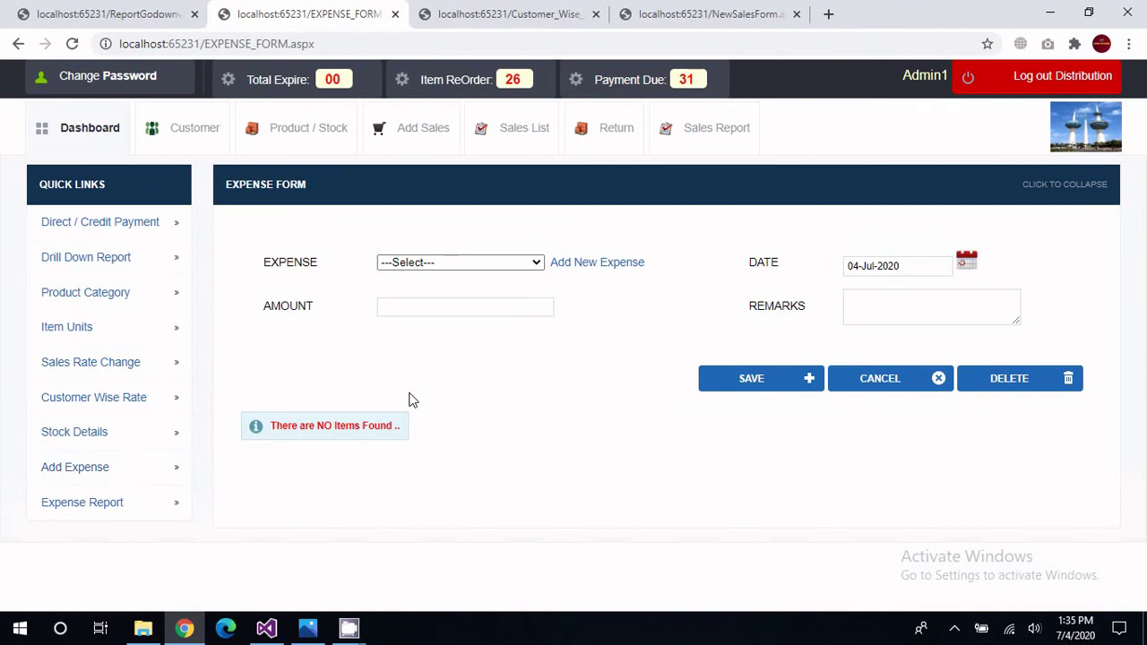
left_click(596, 15)
left_click(596, 14)
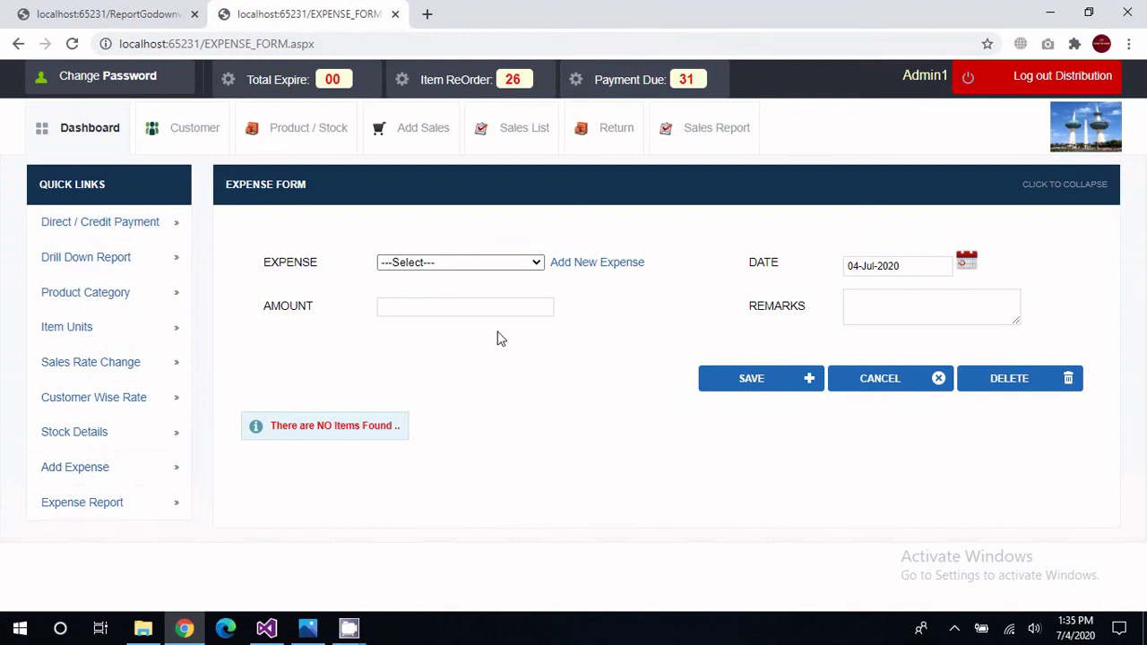
Look through the available expense types and open the form for adding a new expense type in a separate browser tab.
left_click(524, 270)
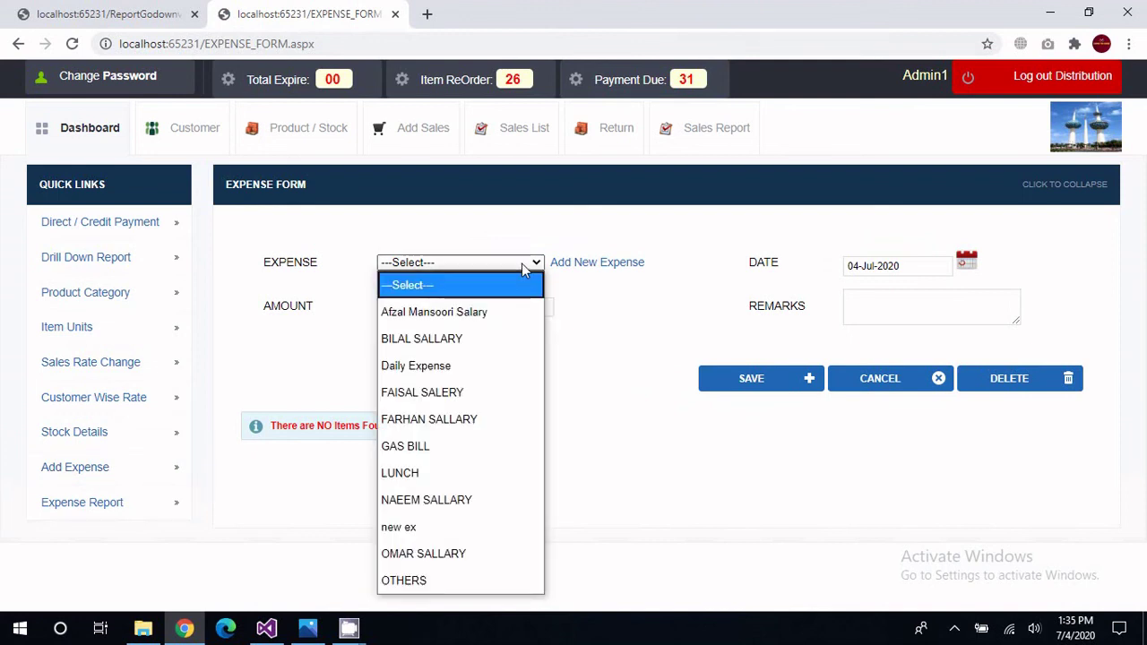
left_click(623, 352)
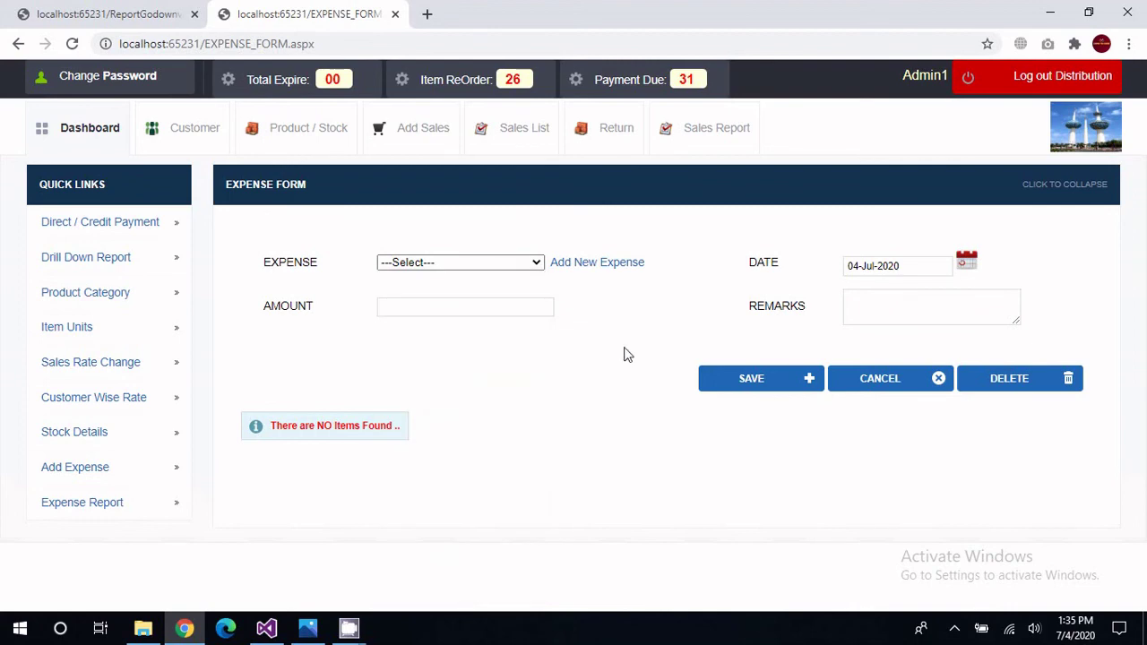
right_click(596, 273)
left_click(618, 277)
left_click(489, 16)
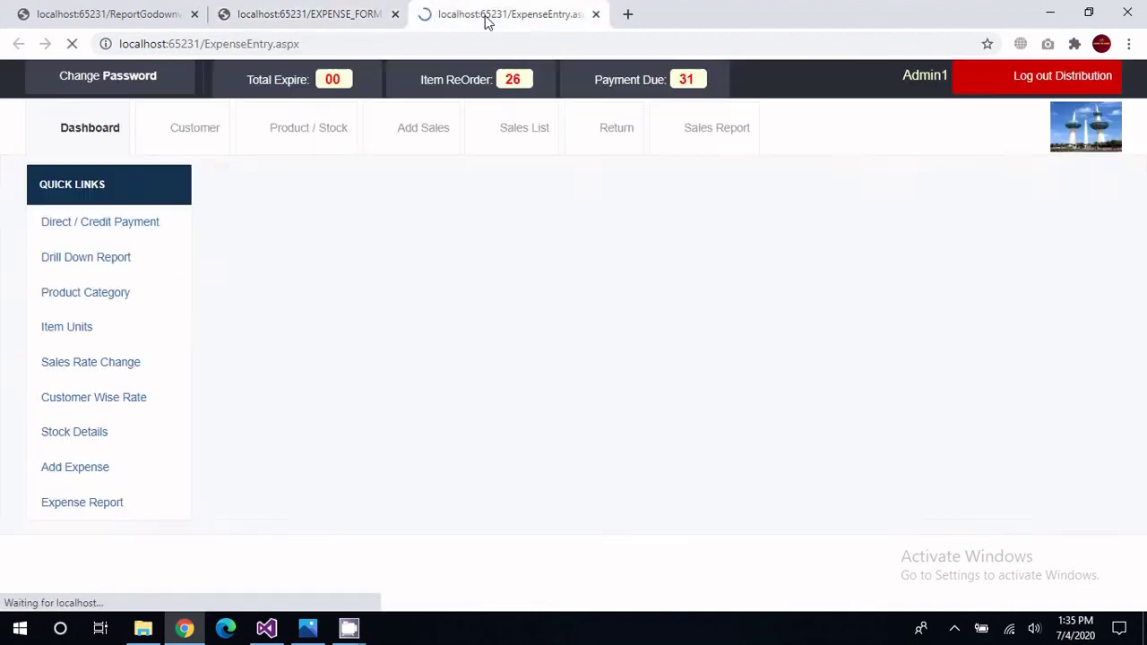
left_click(521, 259)
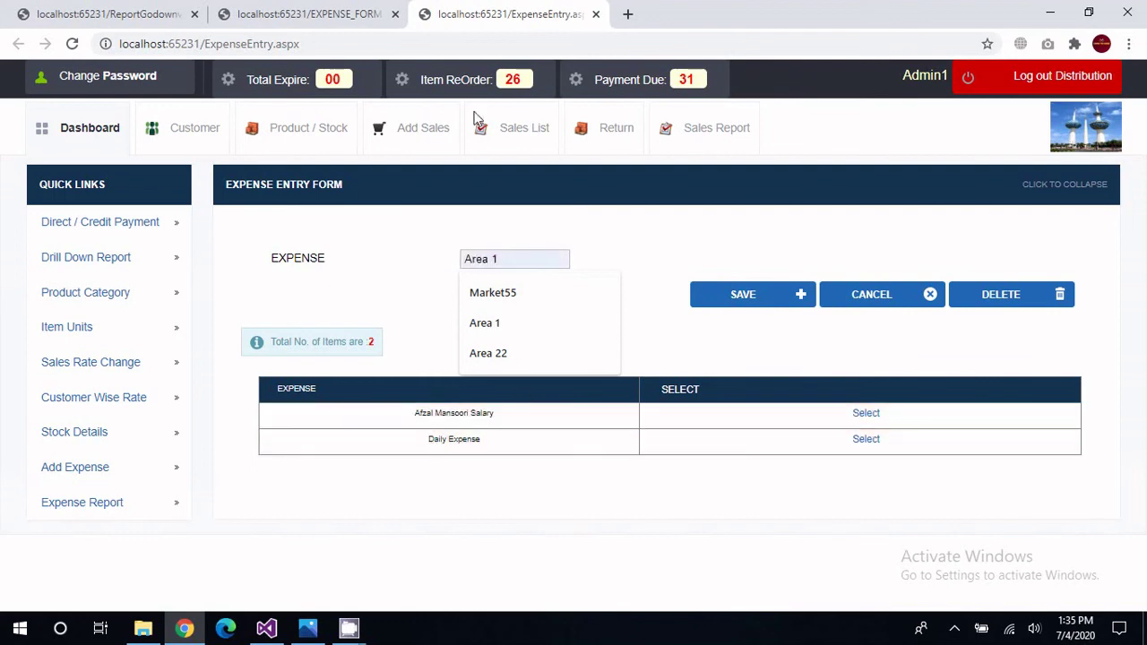
Return to the expense form and save a GAS BILL expense dated 04-Jul-2020 with amount 400 and remark cash.
left_click(320, 8)
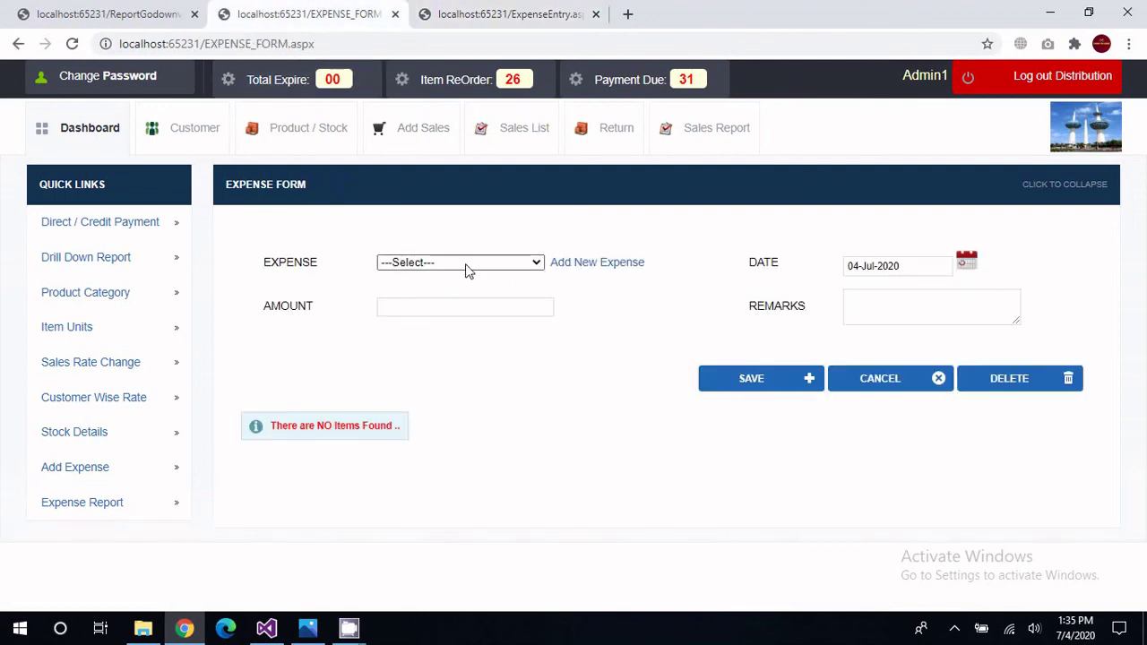
left_click(465, 264)
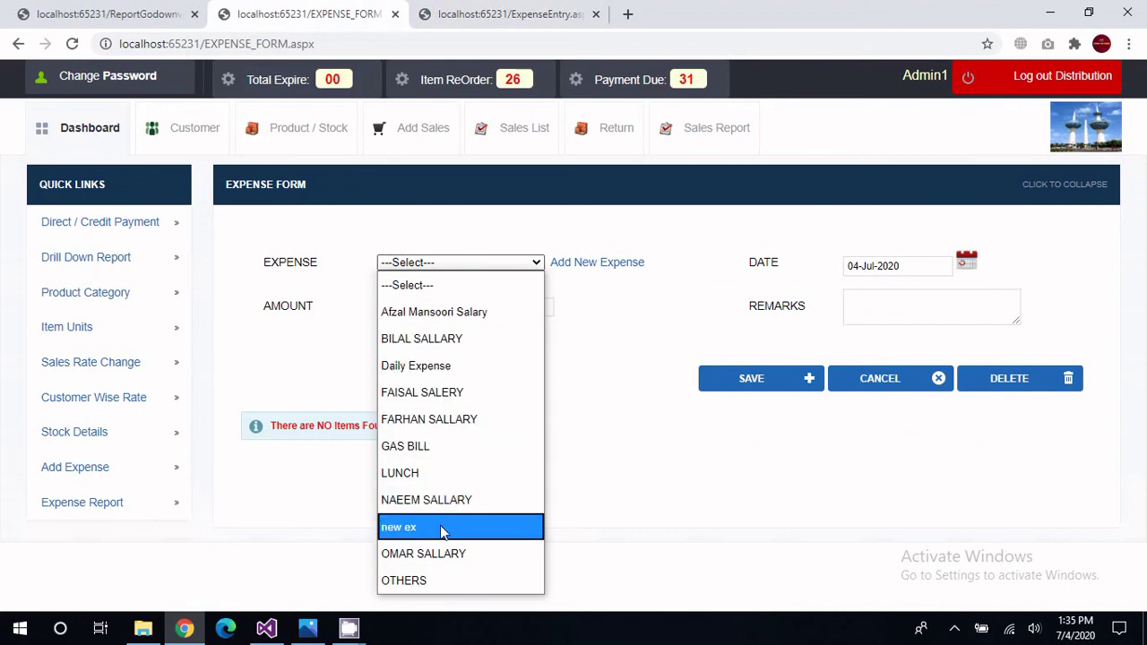
left_click(450, 445)
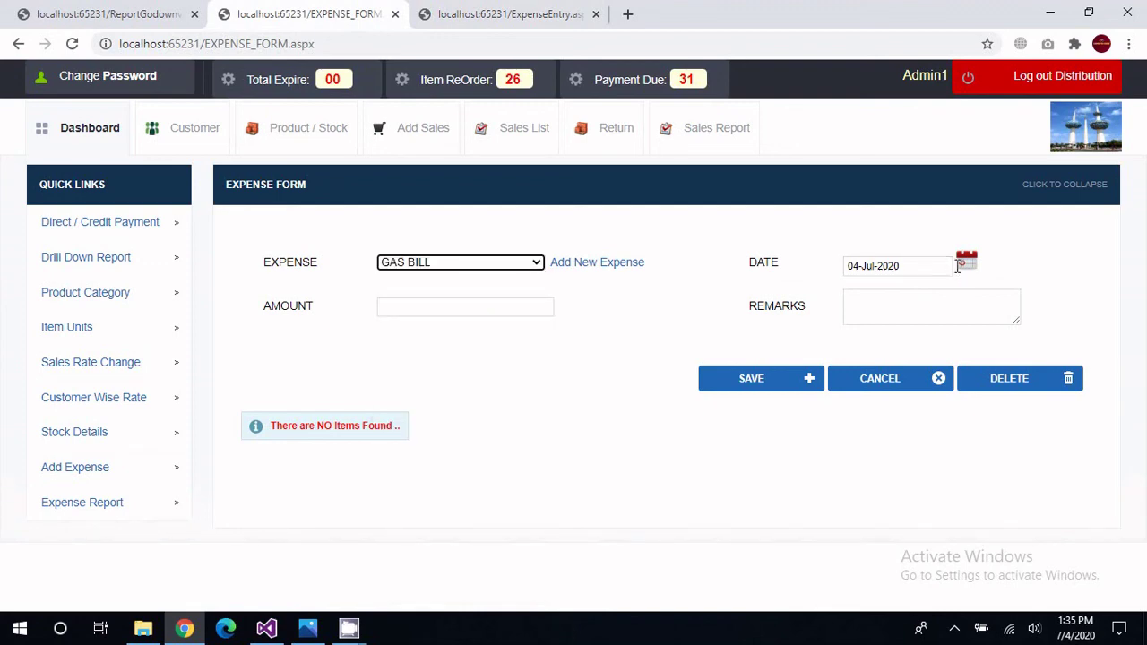
left_click(966, 263)
left_click(412, 305)
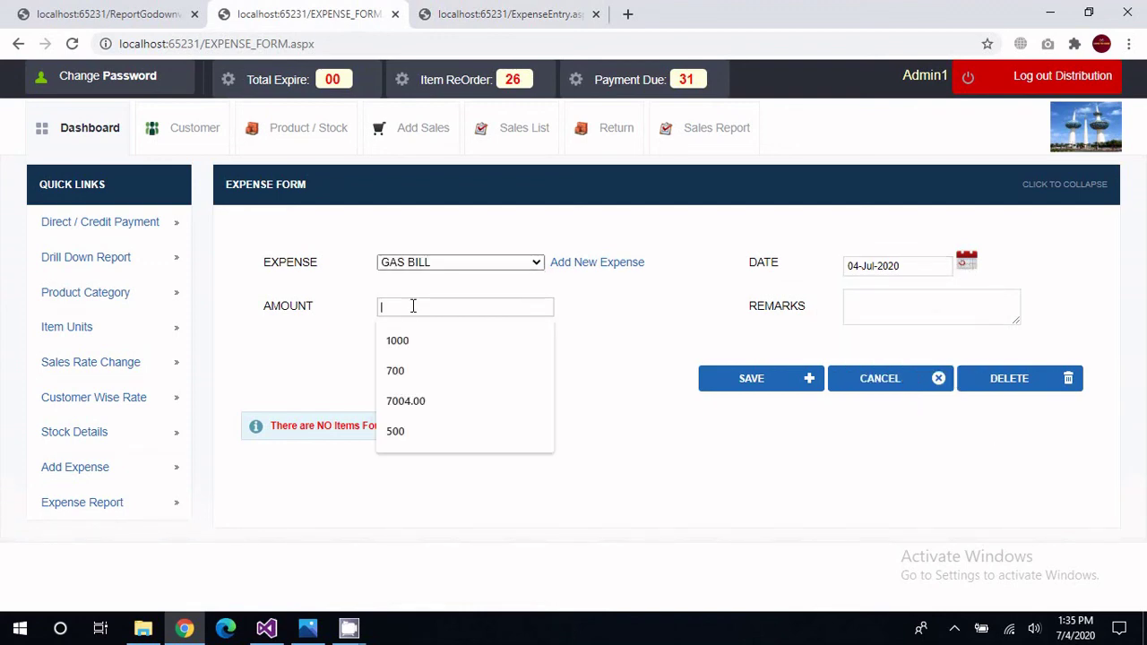
type("400")
key("Tab")
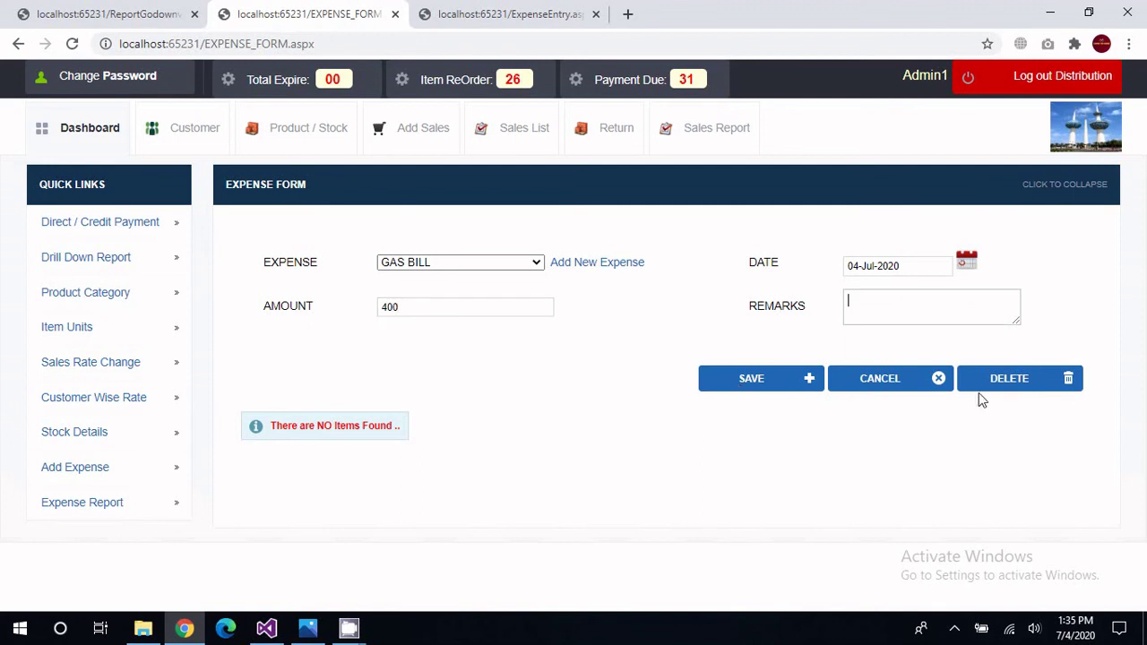
type("cash")
left_click(795, 381)
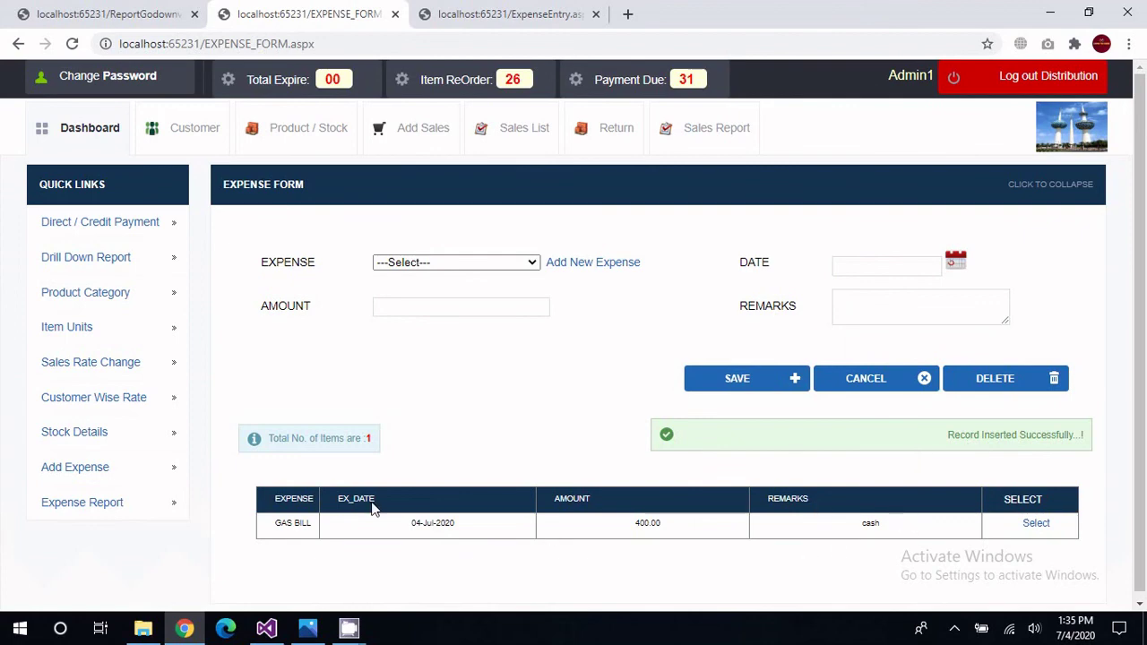
View the expense report, go back to the expense form and reopen the report.
left_click(63, 507)
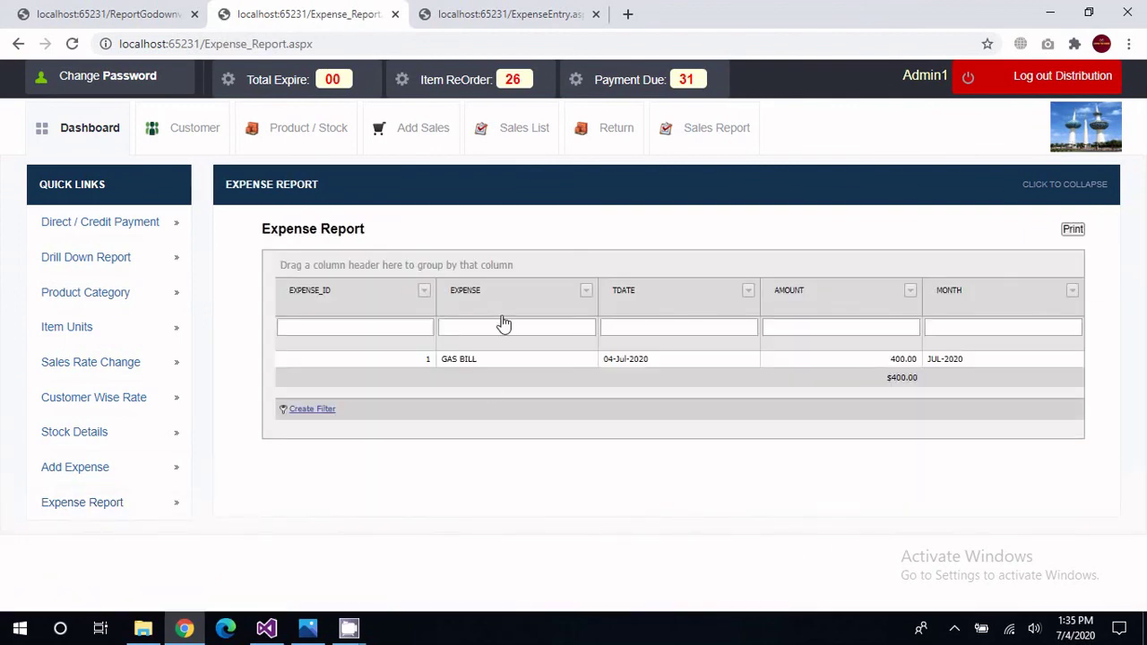
left_click(99, 467)
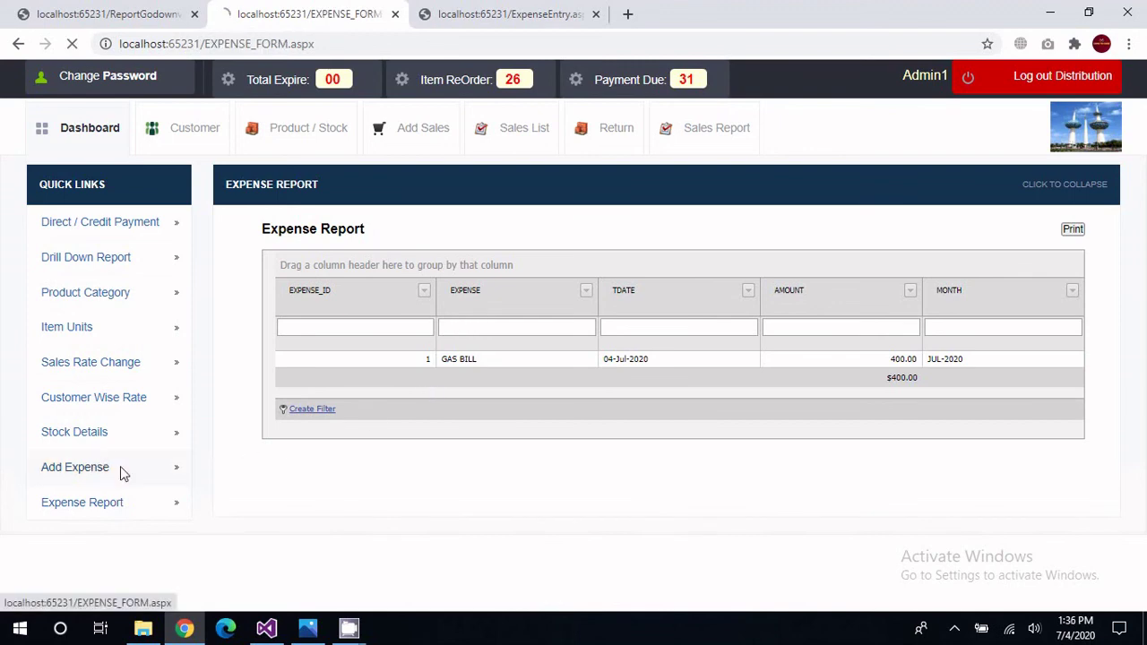
left_click(109, 511)
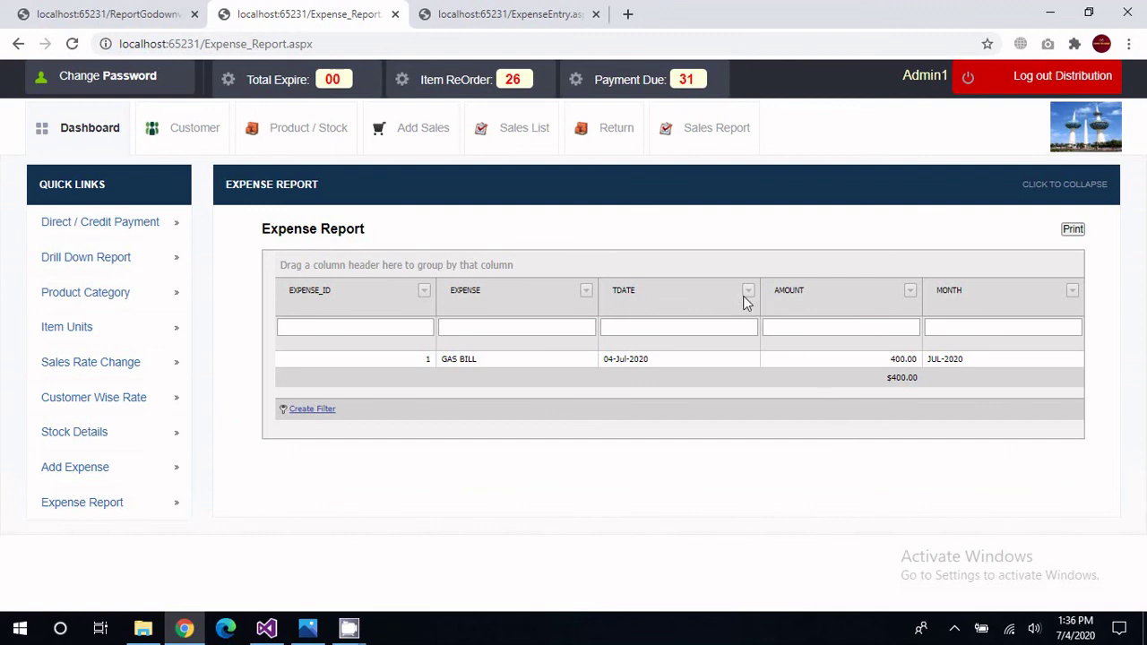
Filter the expense report by month JUL-2020, clear the filter, and view the filter choices for the expense column.
left_click(1072, 290)
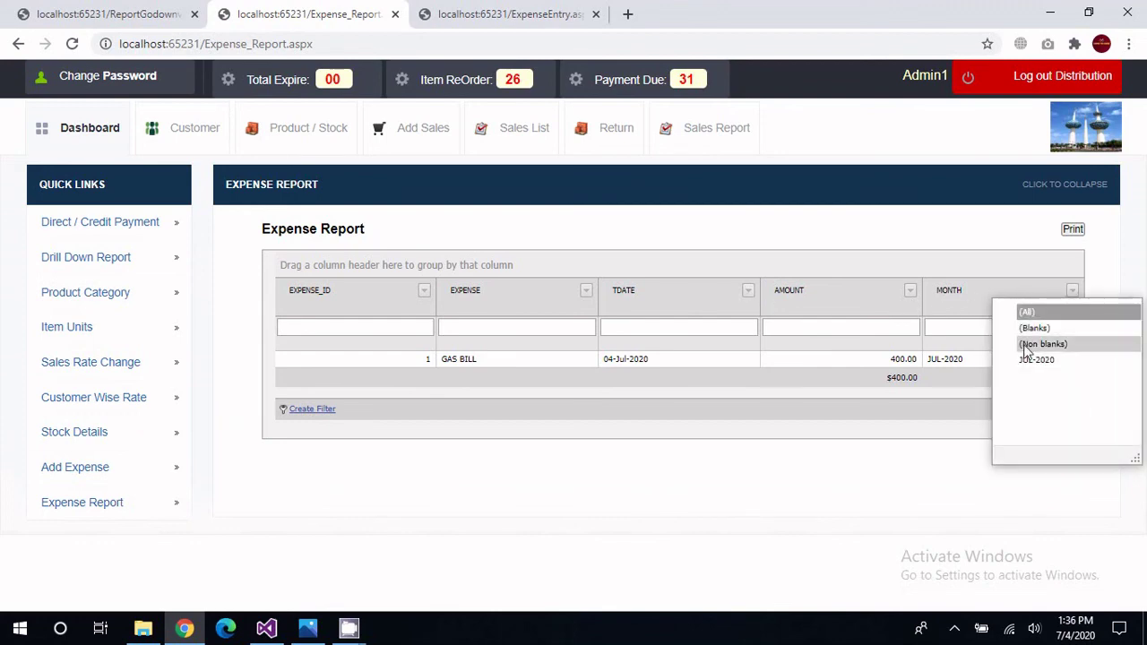
left_click(1023, 359)
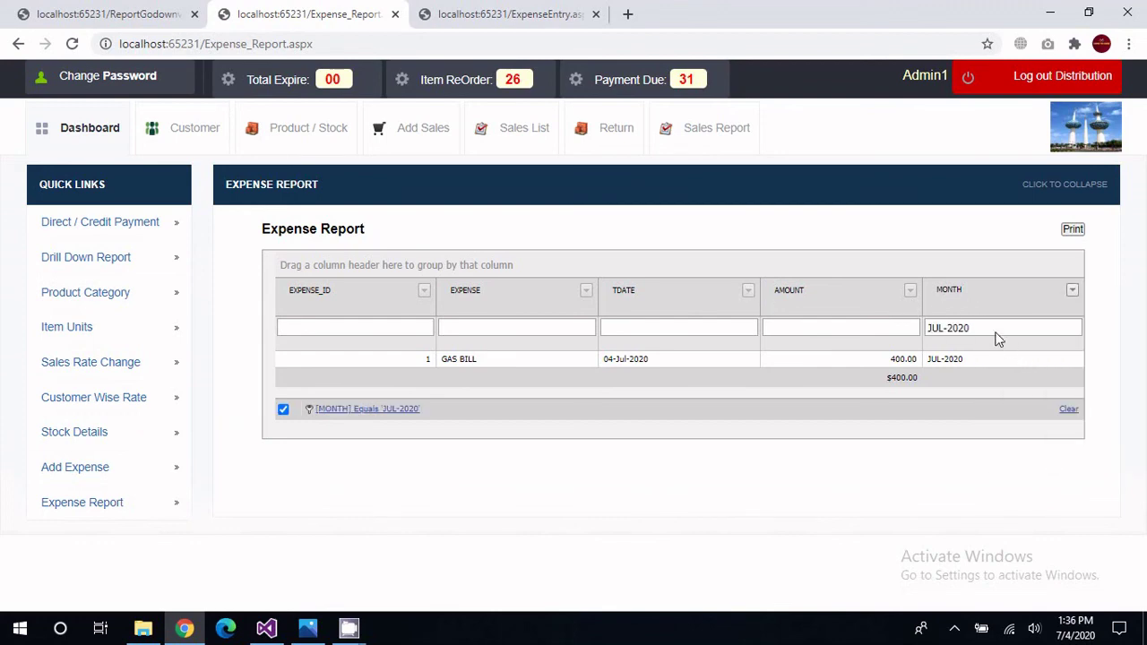
left_click(1067, 409)
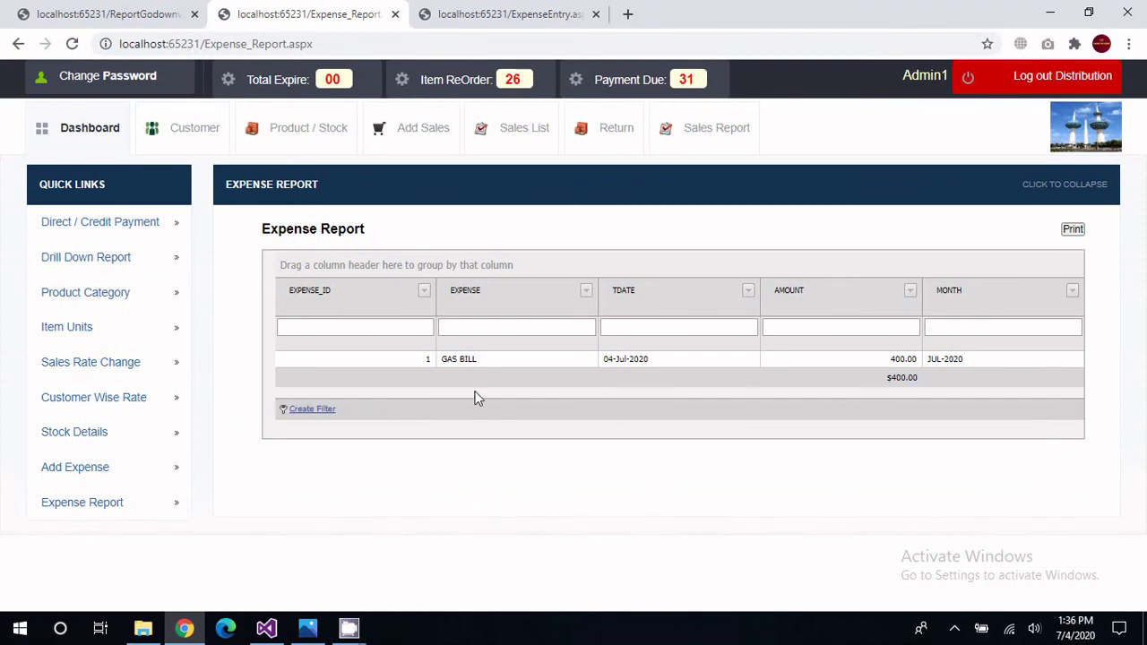
left_click(585, 292)
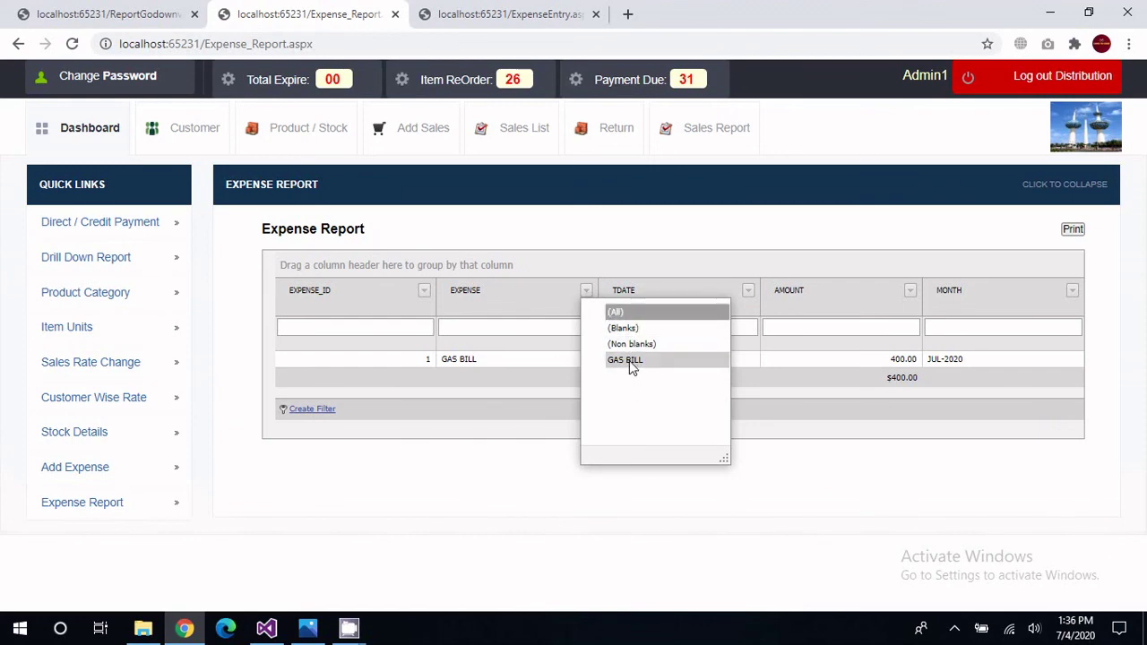
left_click(514, 513)
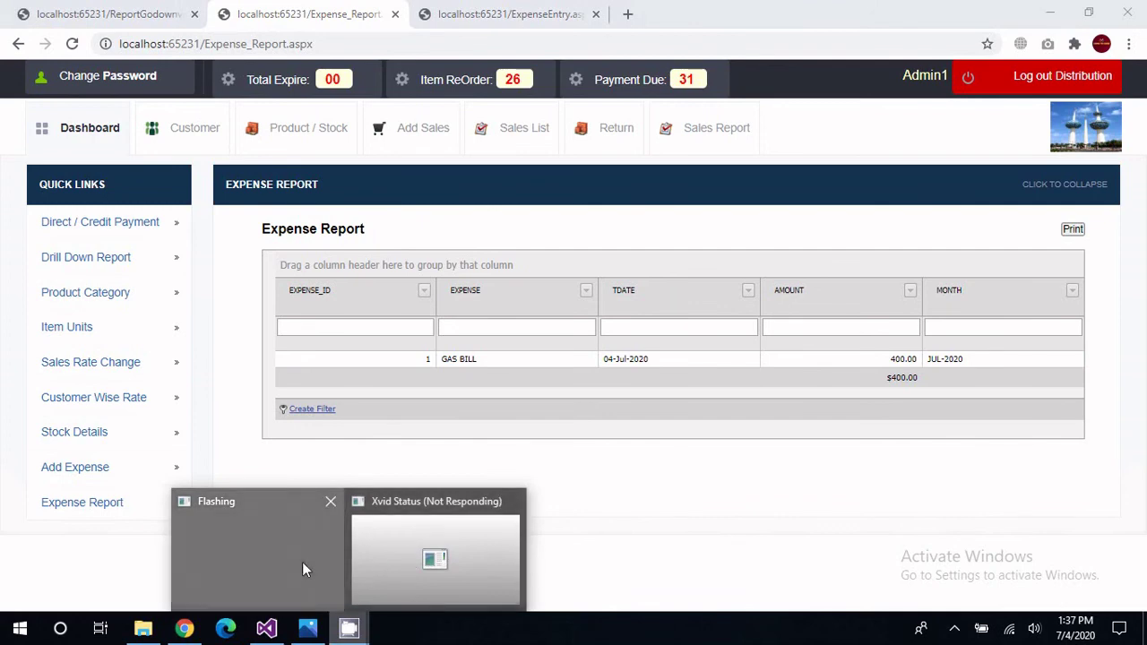
left_click(350, 632)
left_click(446, 572)
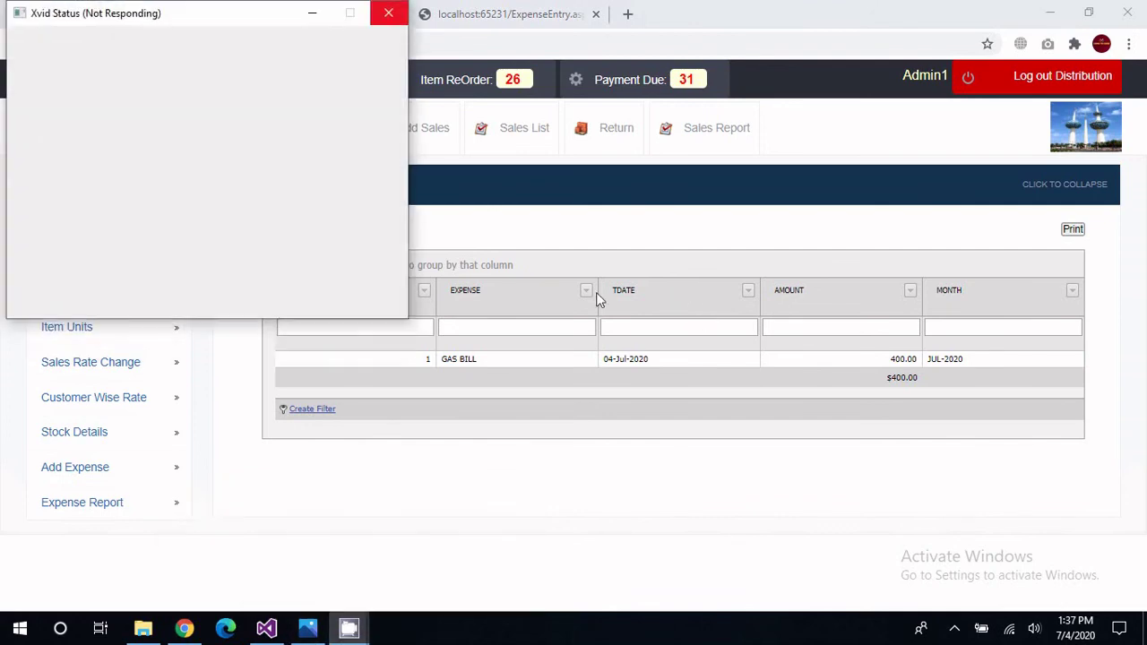
left_click(955, 626)
left_click(921, 595)
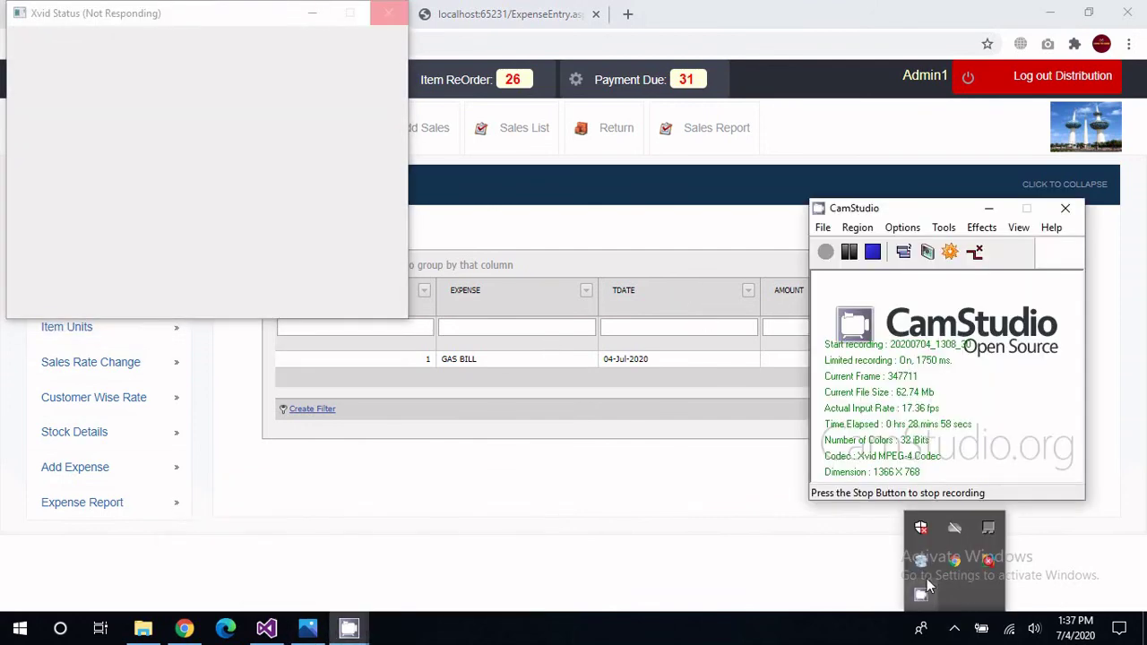